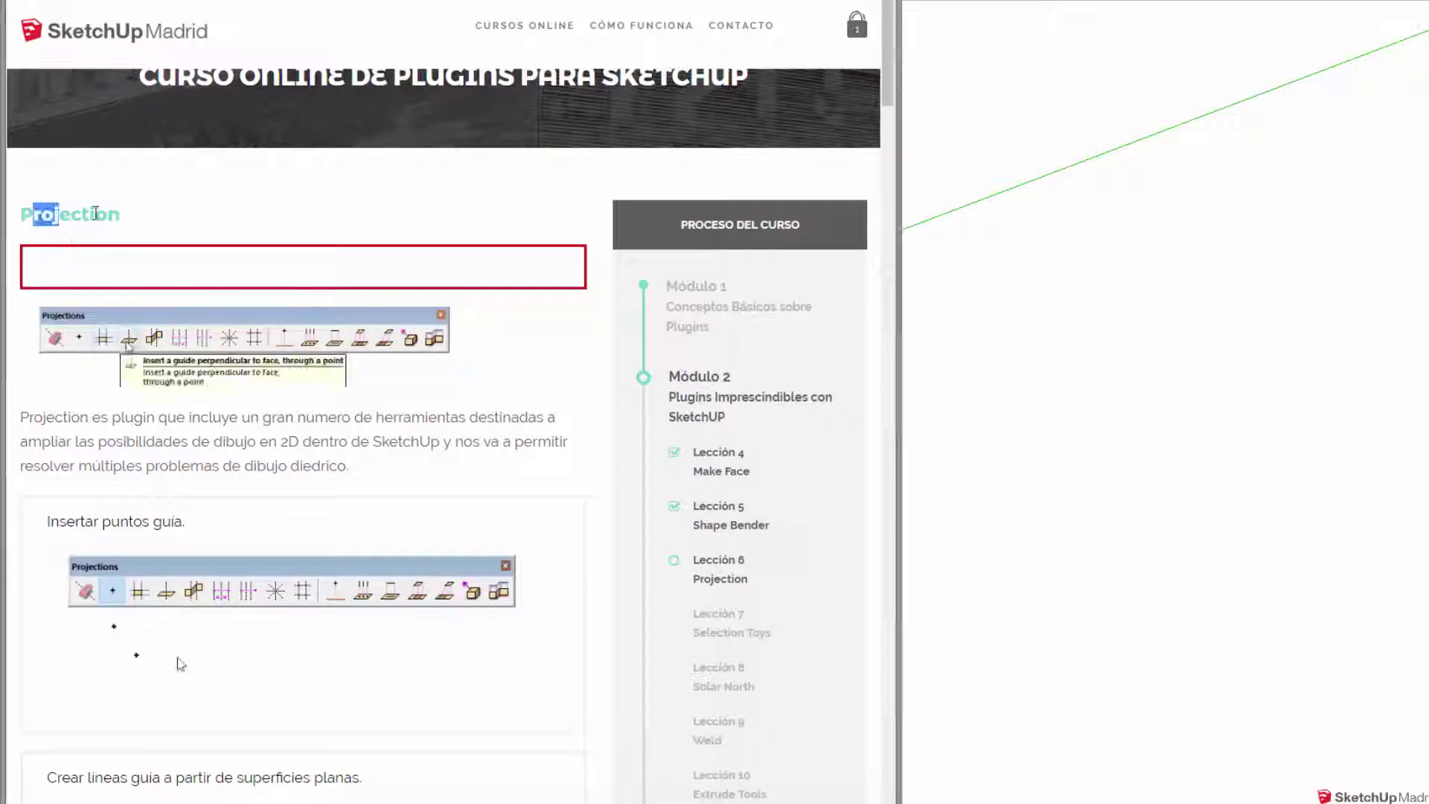
# Step: Highlight the Projection heading and scroll down to the 'Descargar Projection (.RBZ)' link
pyautogui.moveTo(18, 216); pyautogui.dragTo(131, 216)
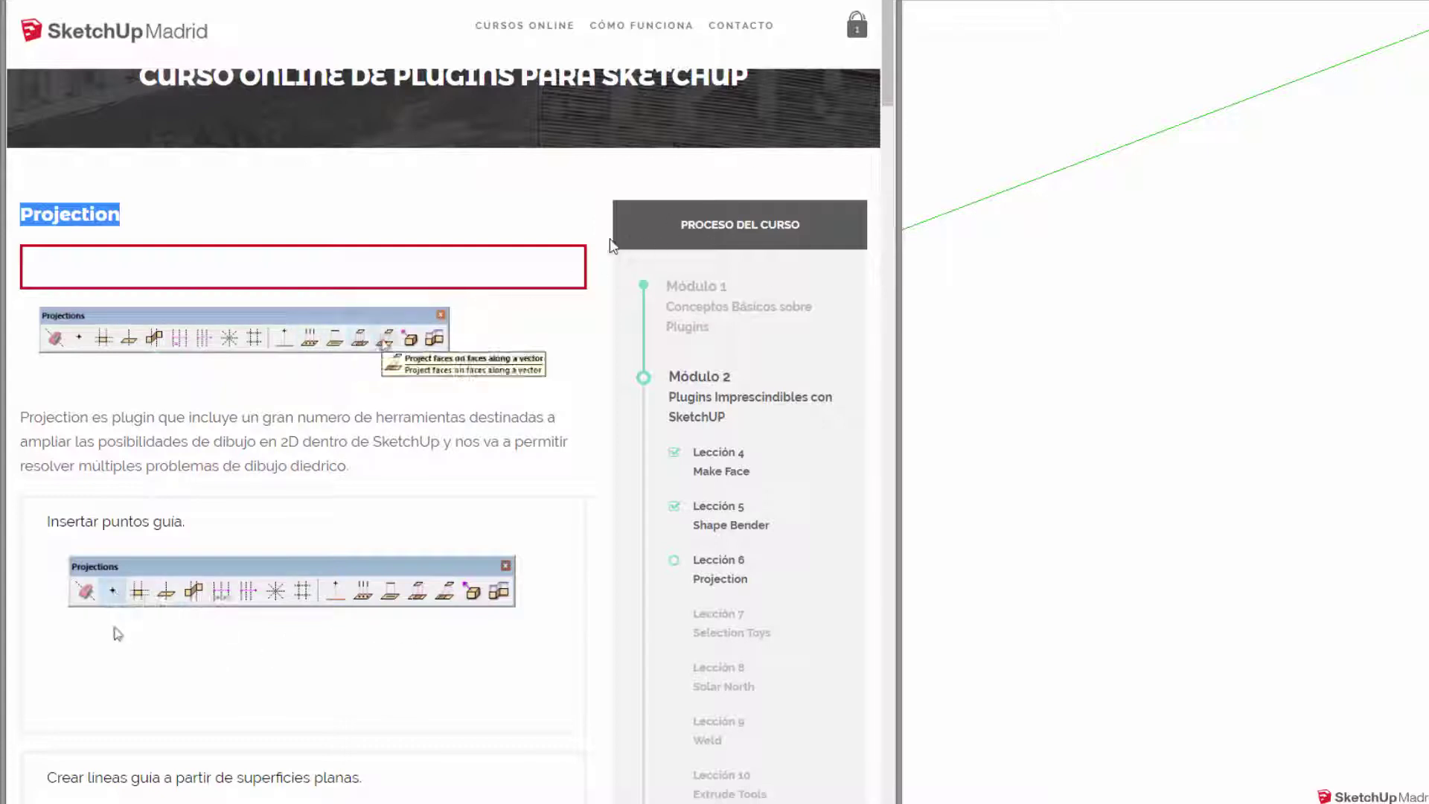
pyautogui.moveTo(887, 82); pyautogui.dragTo(883, 680)
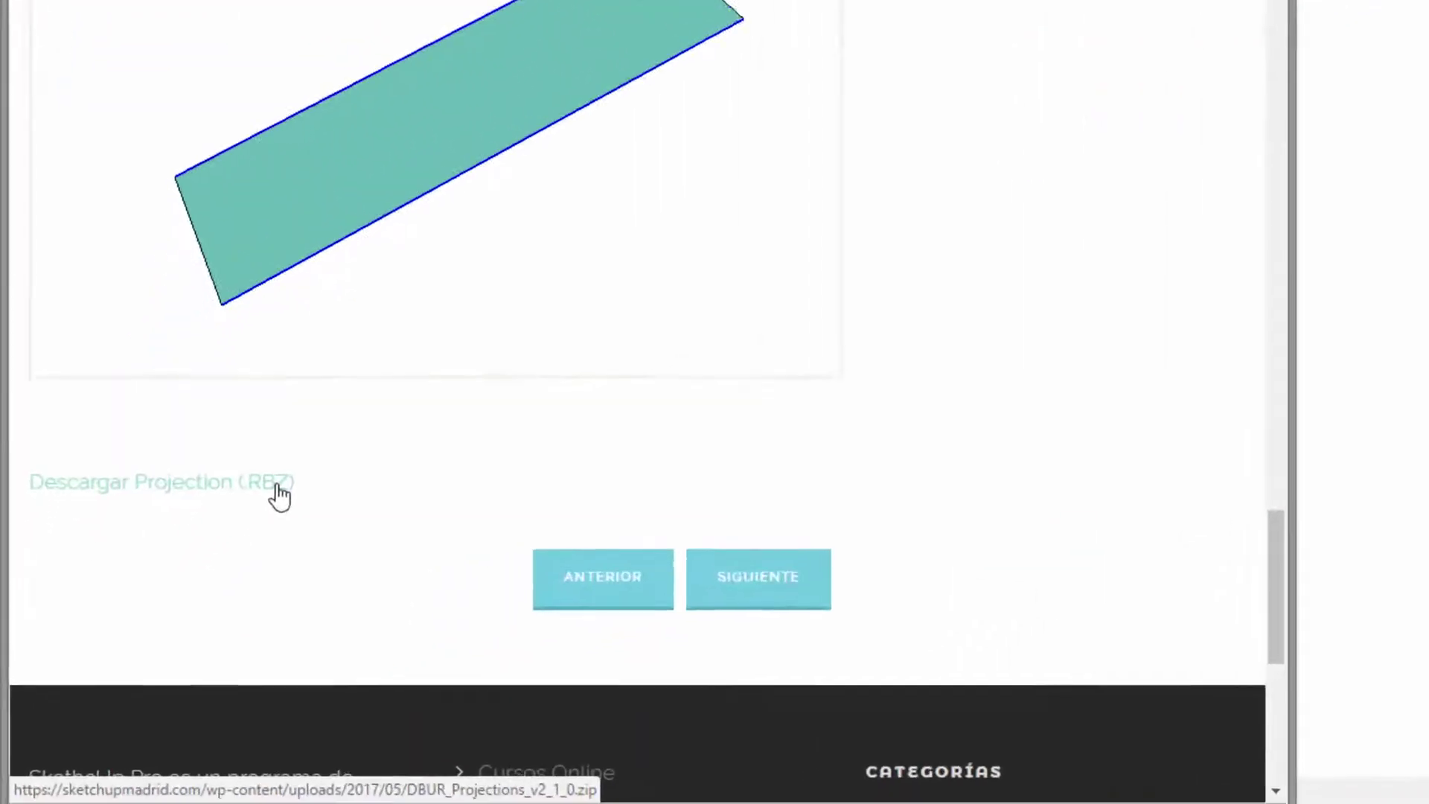
# Step: Download the DBUR_Projections_v2_1_0.rbz plugin file and bring SketchUp back to the front
pyautogui.click(174, 607)
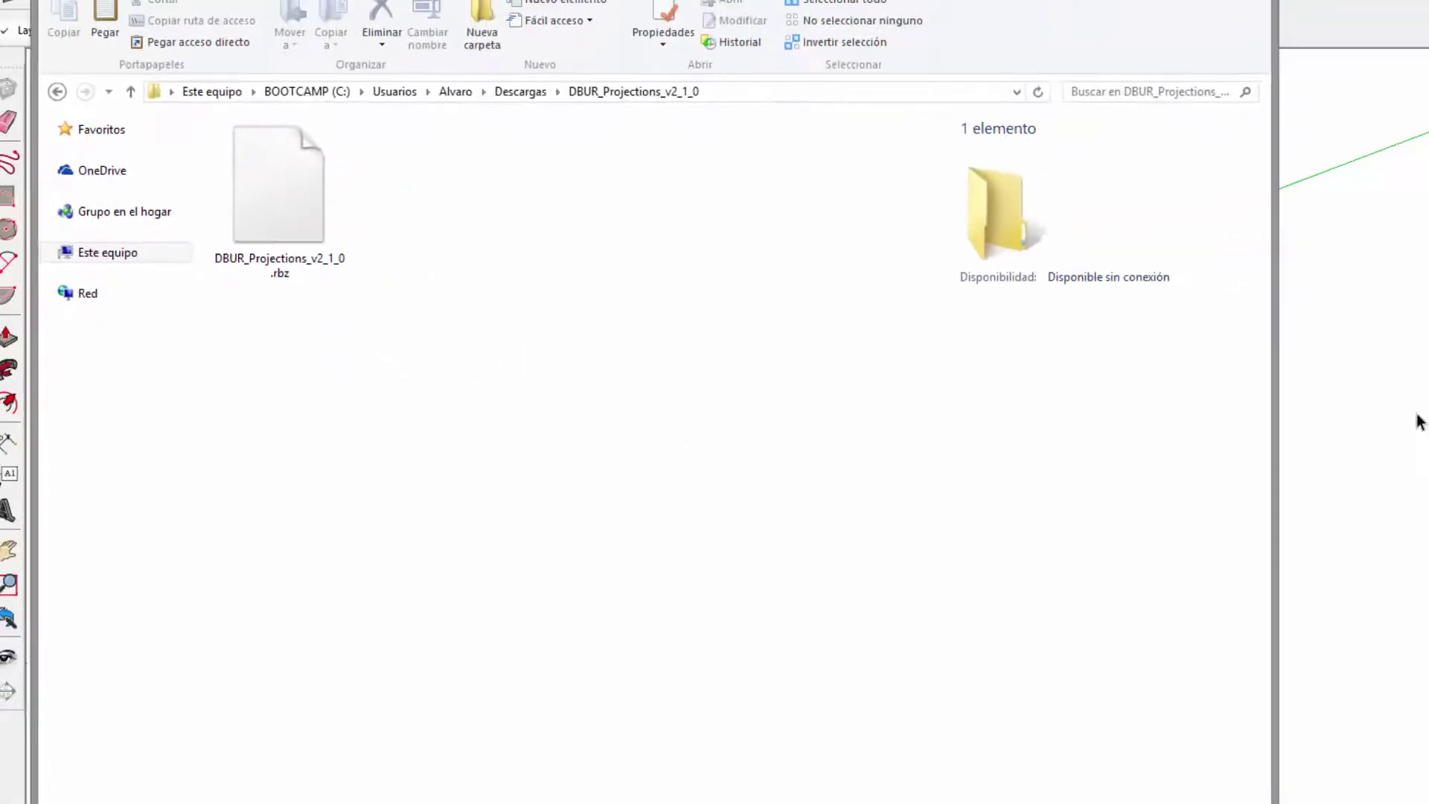
pyautogui.click(1095, 361)
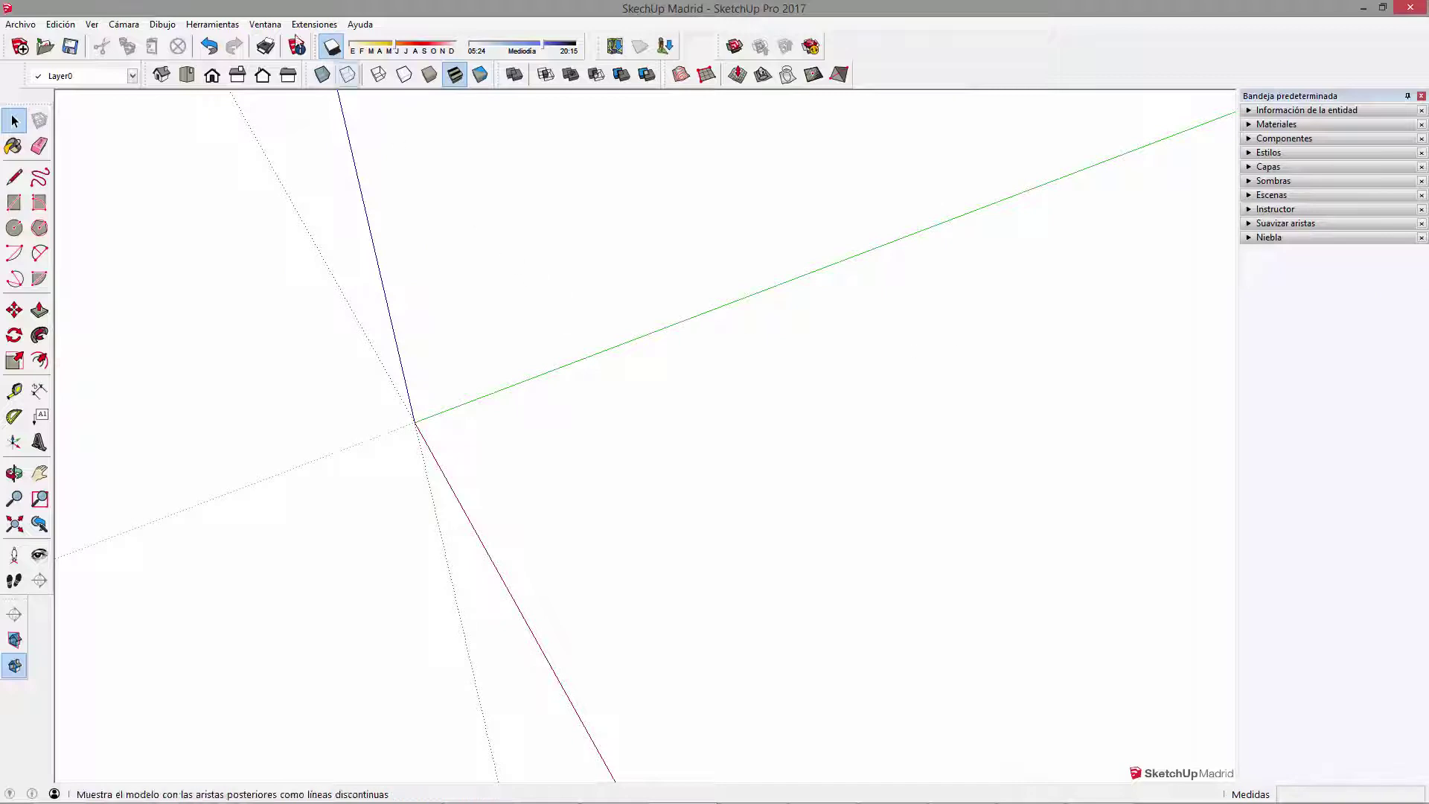
# Step: Review the default template in Preferencias, cancel without changes, and reopen the Ventana menu
pyautogui.click(265, 23)
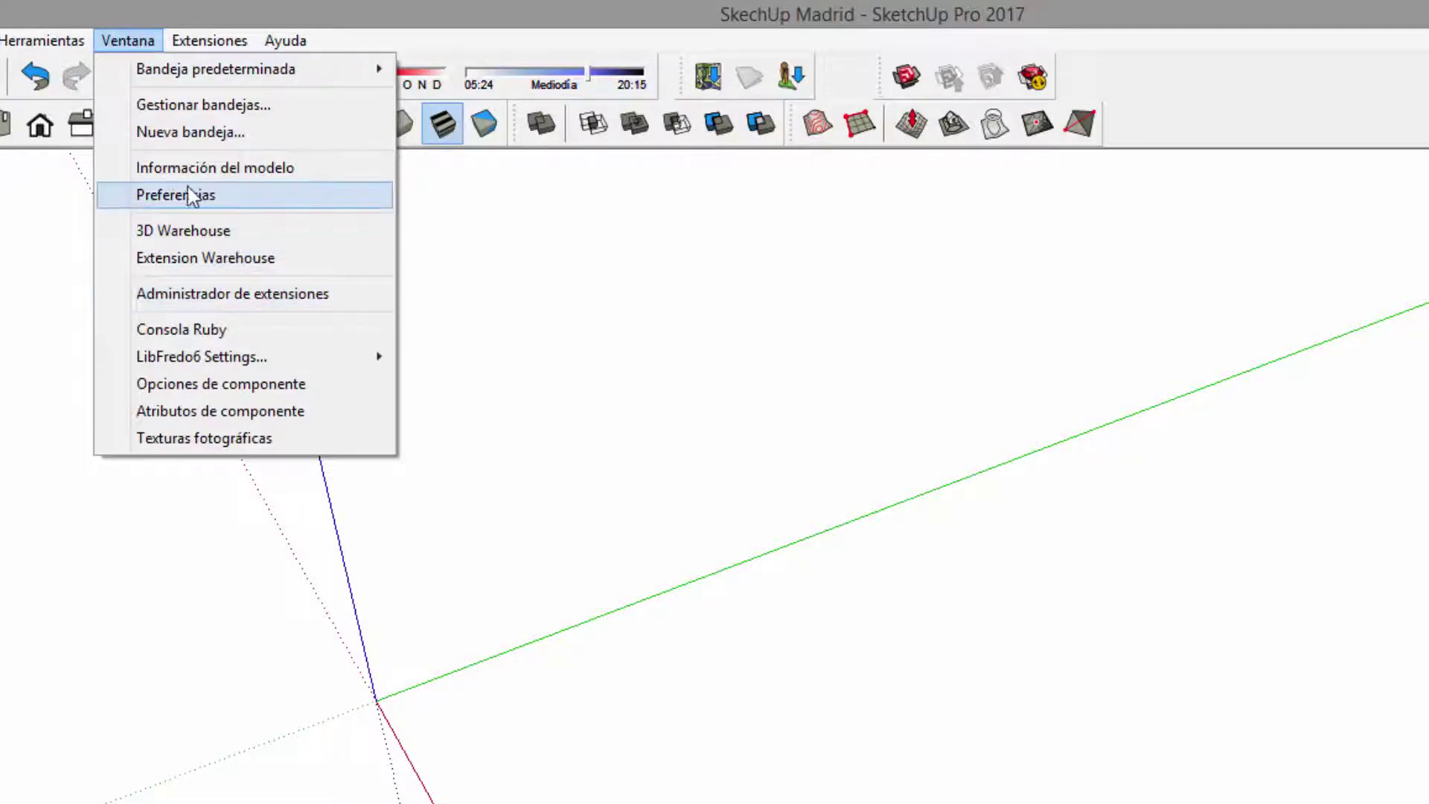
pyautogui.click(235, 198)
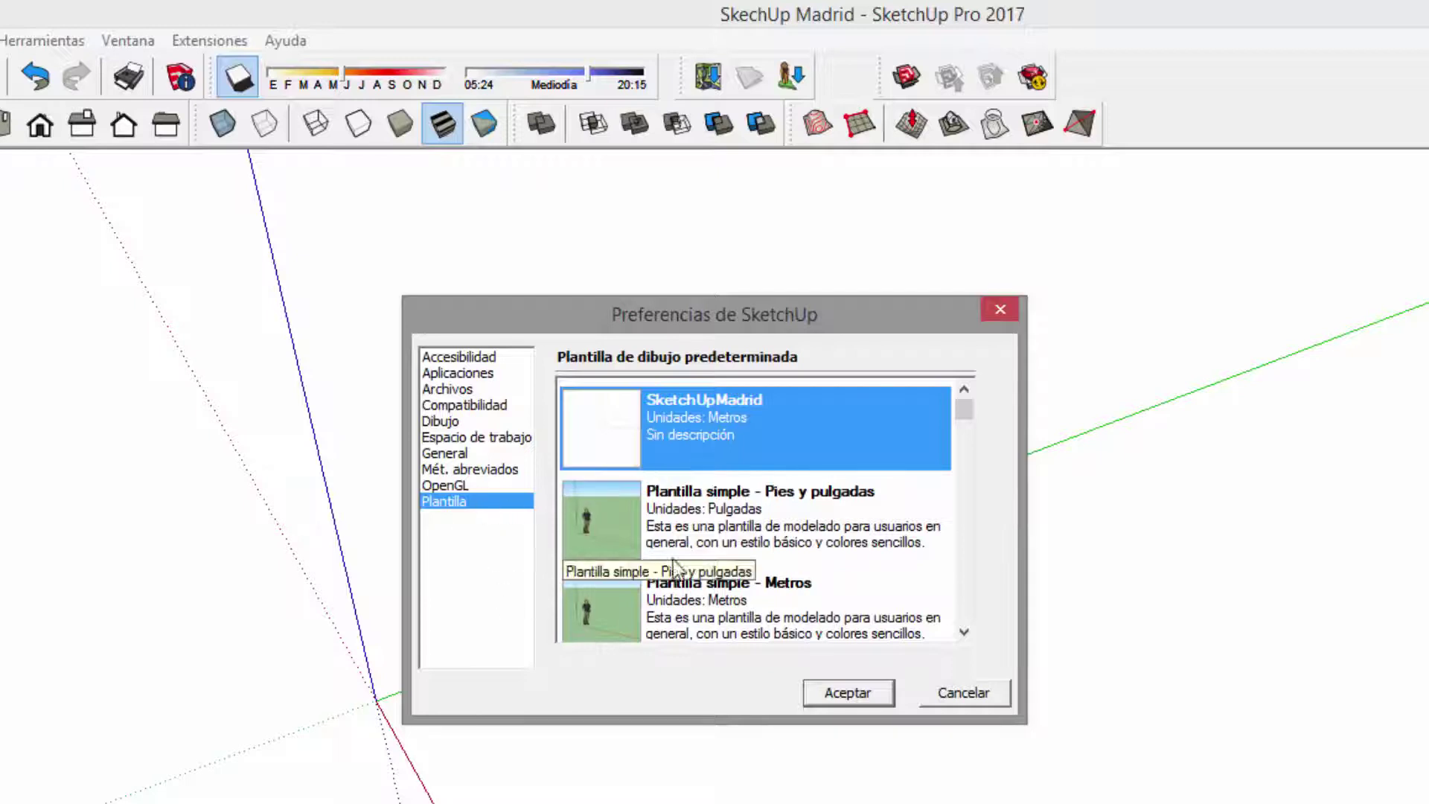
pyautogui.click(977, 698)
pyautogui.click(133, 46)
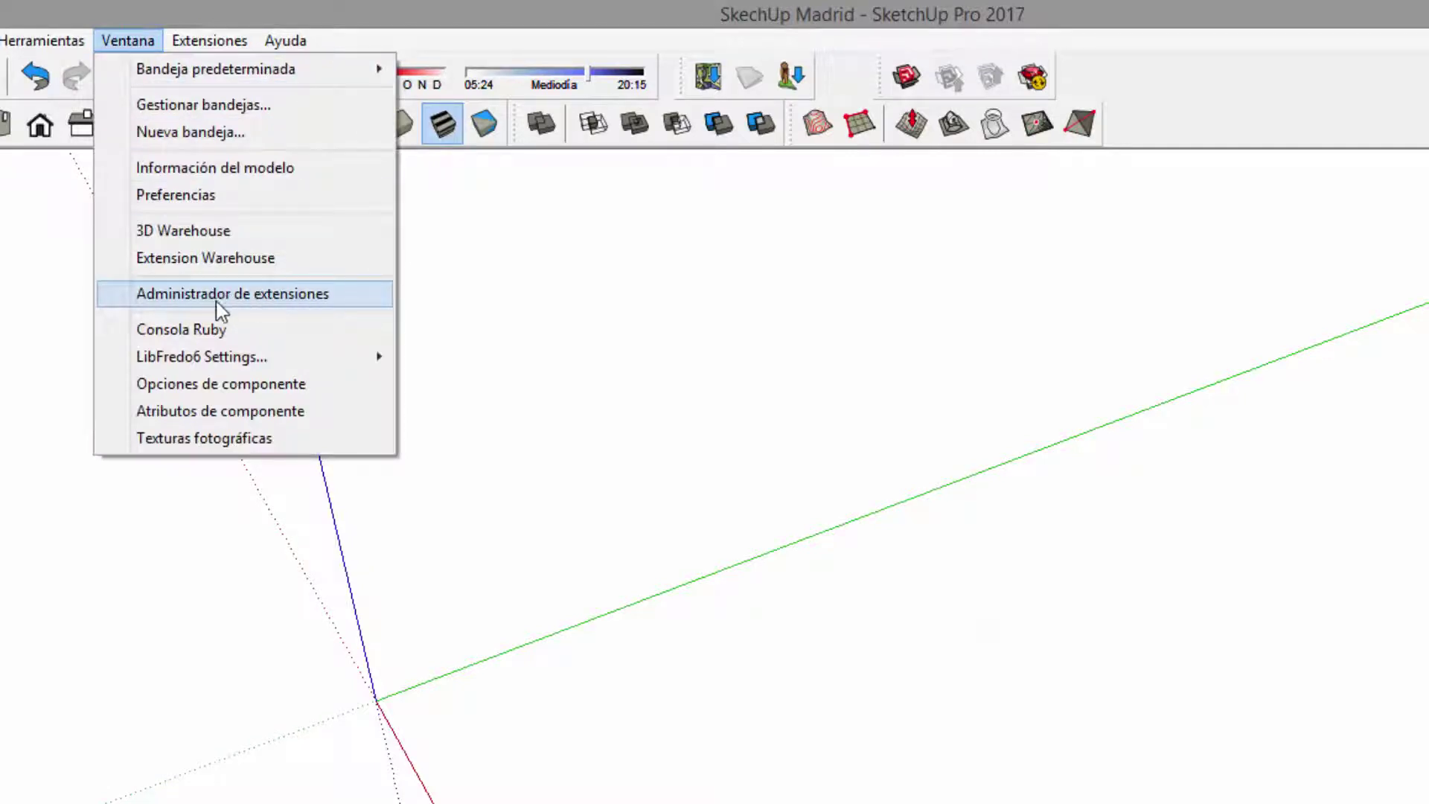
# Step: Install DBUR_Projections_v2_1_0.rbz via the Extension Manager and drag the Projections toolbar into view
pyautogui.click(289, 297)
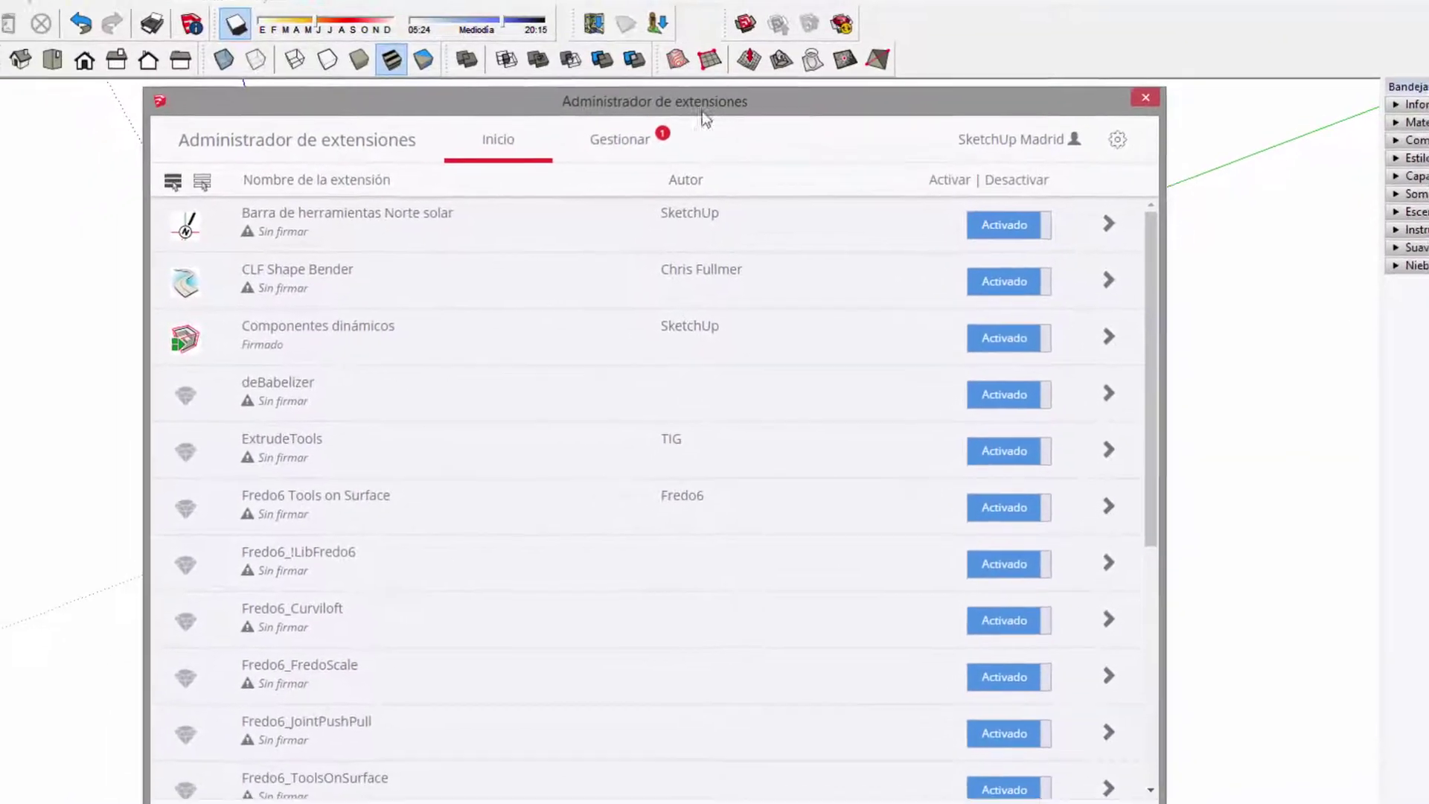
pyautogui.click(401, 757)
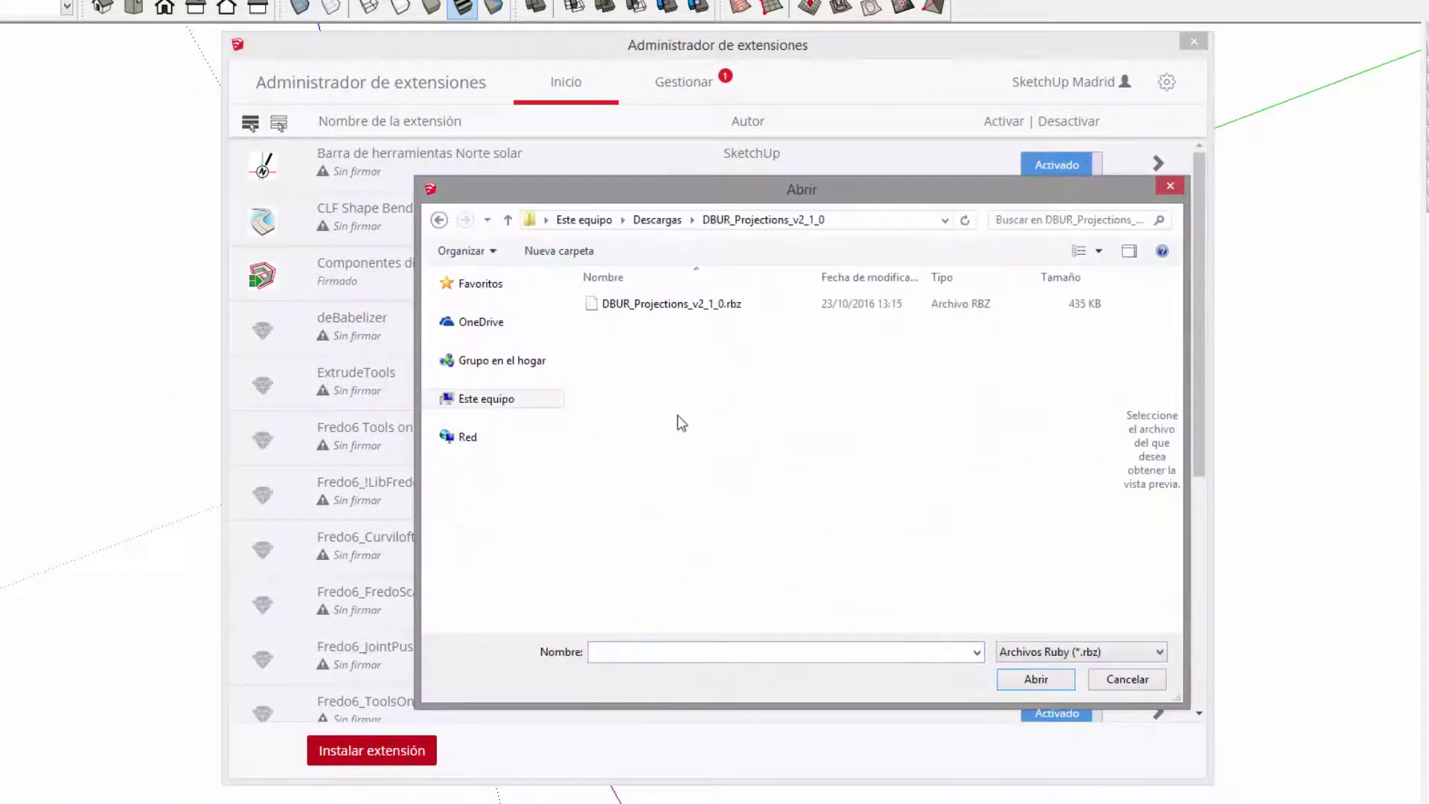
pyautogui.keyDown('ctrl'); pyautogui.scroll(4, 754, 382); pyautogui.keyUp('ctrl')
pyautogui.click(638, 337)
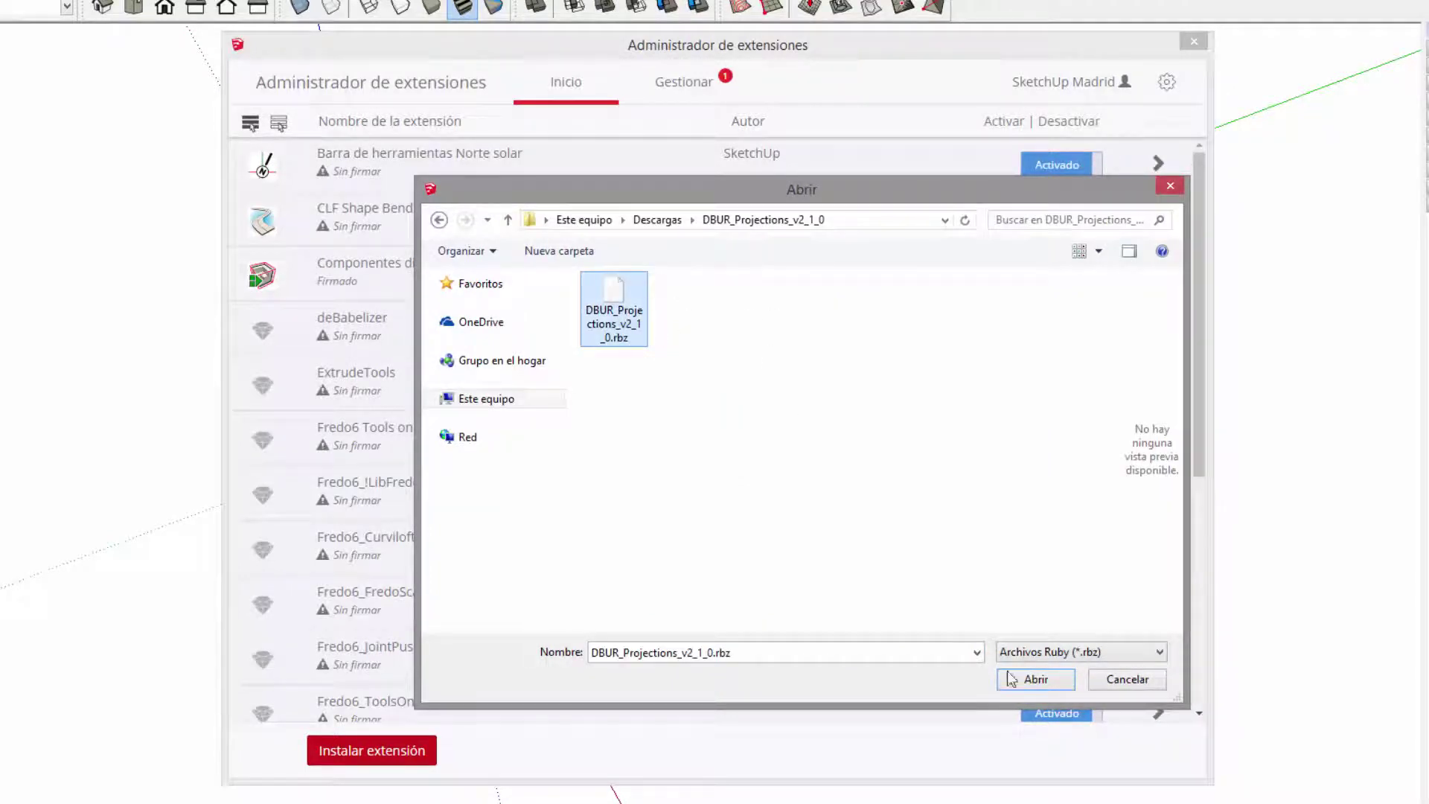
pyautogui.click(1032, 677)
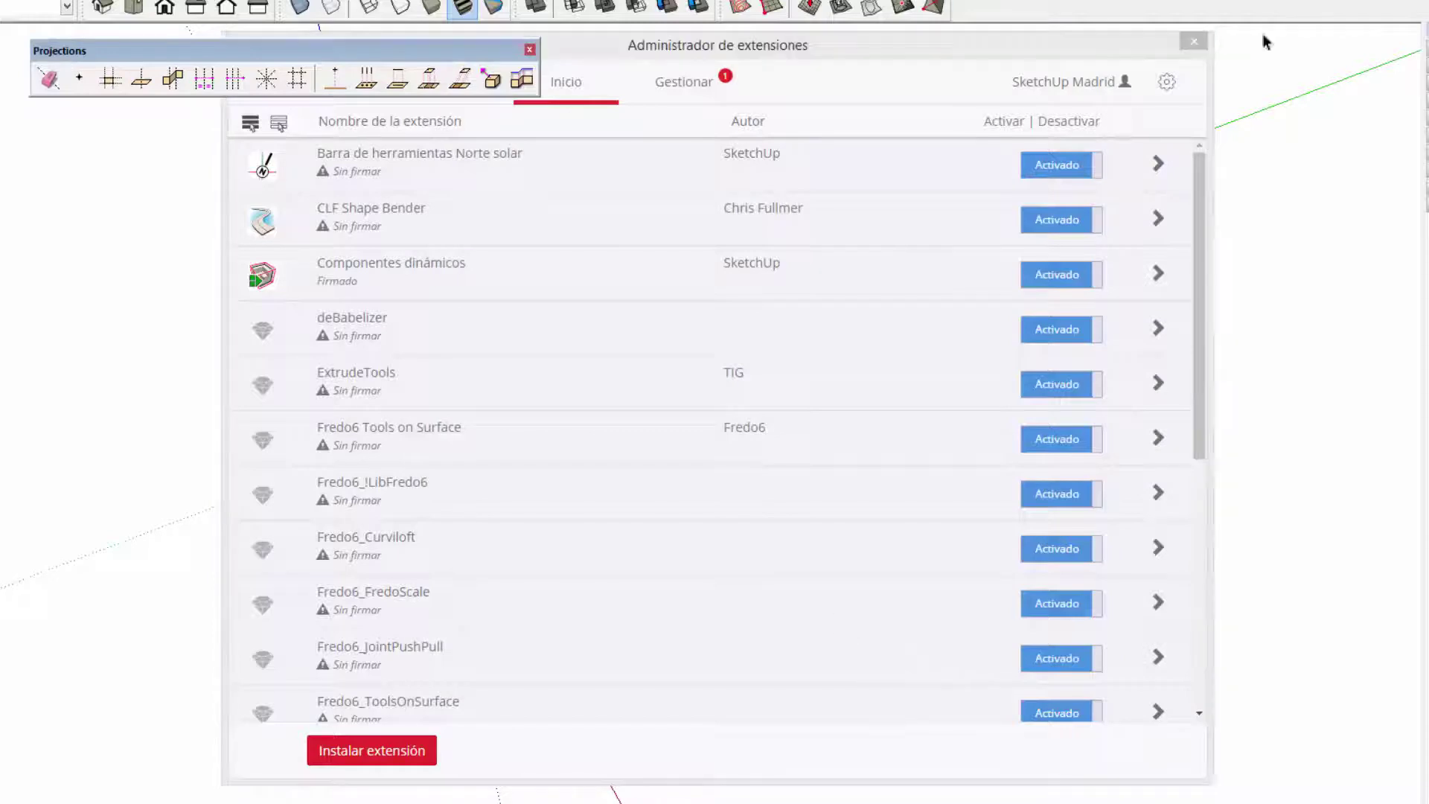
pyautogui.click(1194, 41)
pyautogui.moveTo(441, 116)
pyautogui.mouseDown()
pyautogui.moveTo(765, 154)
pyautogui.moveTo(801, 176)
pyautogui.mouseUp()
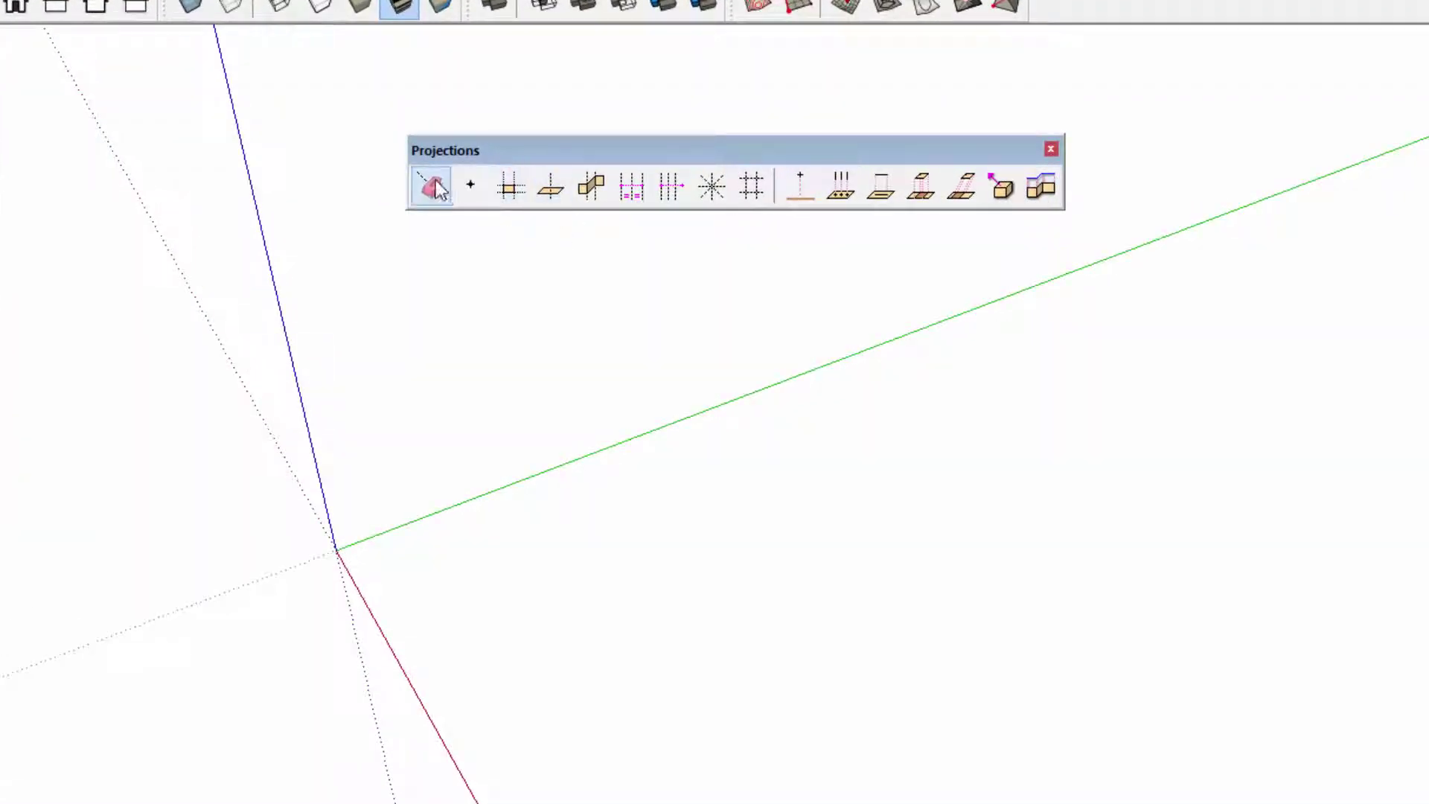
# Step: Nudge the floating Projections toolbar slightly upward while reviewing its tools
pyautogui.moveTo(972, 145); pyautogui.dragTo(970, 99)
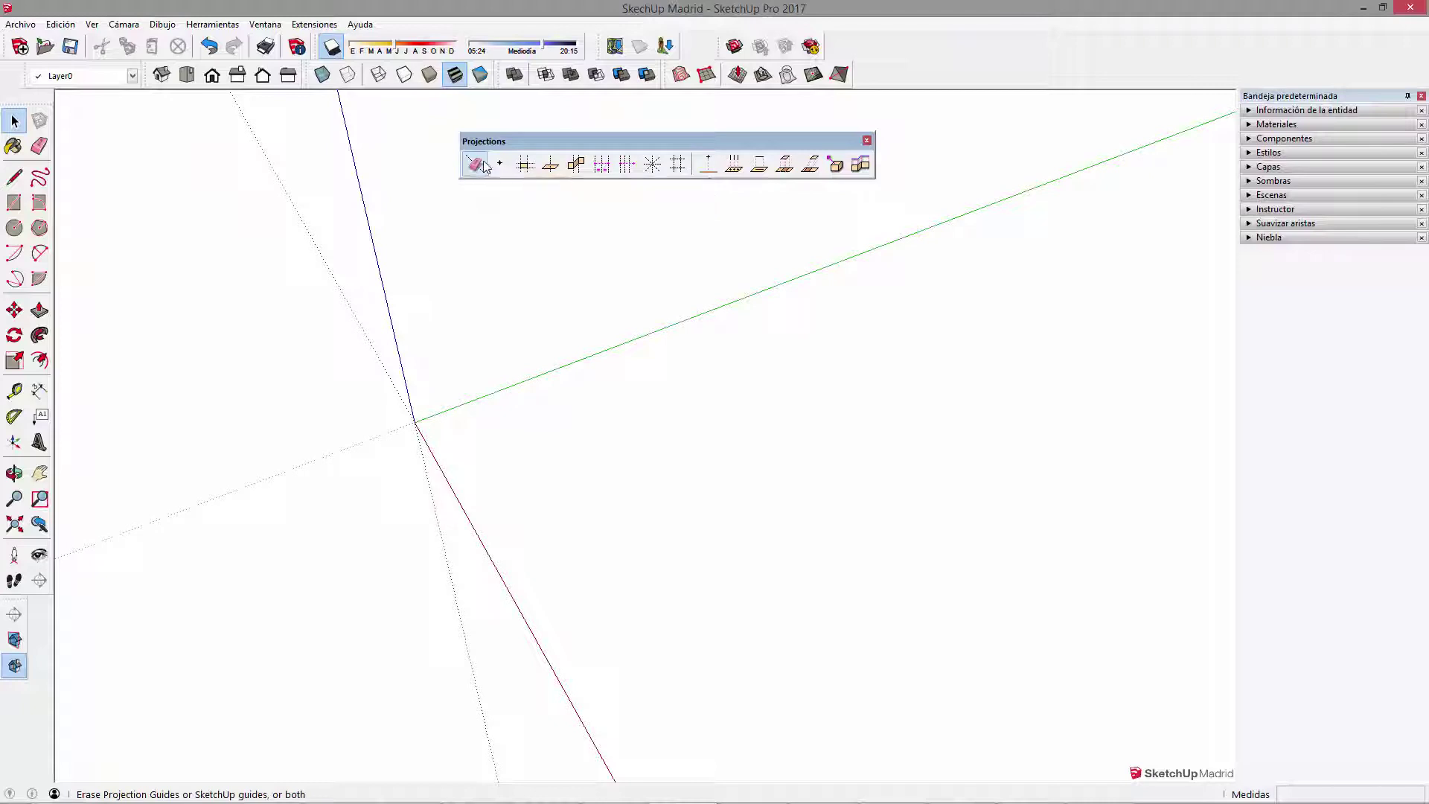
# Step: Draw a rectangle, push/pull it into a box, and turn shadows off
pyautogui.press('r')
pyautogui.click(543, 405)
pyautogui.click(845, 422)
pyautogui.press('p')
pyautogui.click(693, 424)
pyautogui.click(806, 602)
pyautogui.moveTo(806, 602); pyautogui.dragTo(772, 495, button='middle')
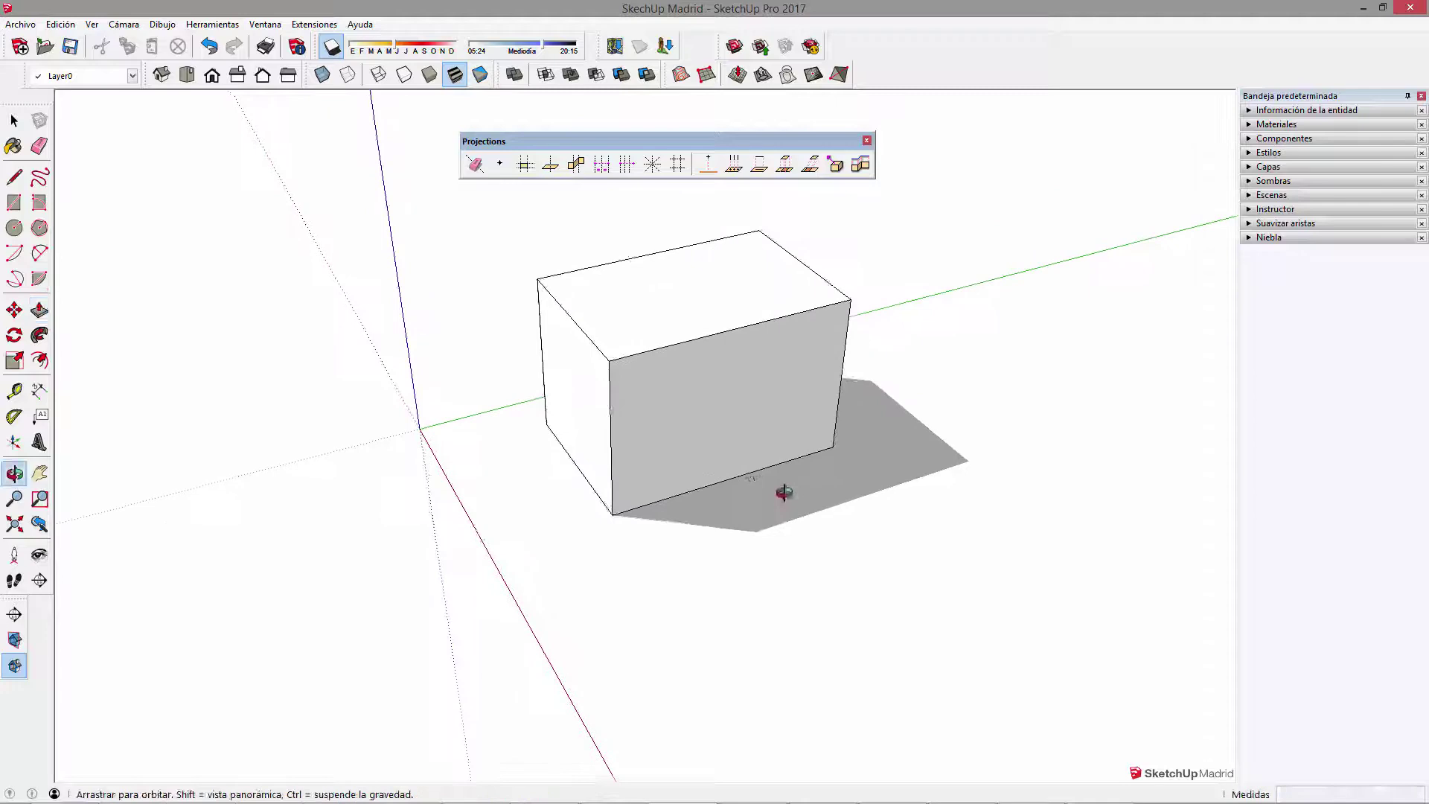
pyautogui.press('space')
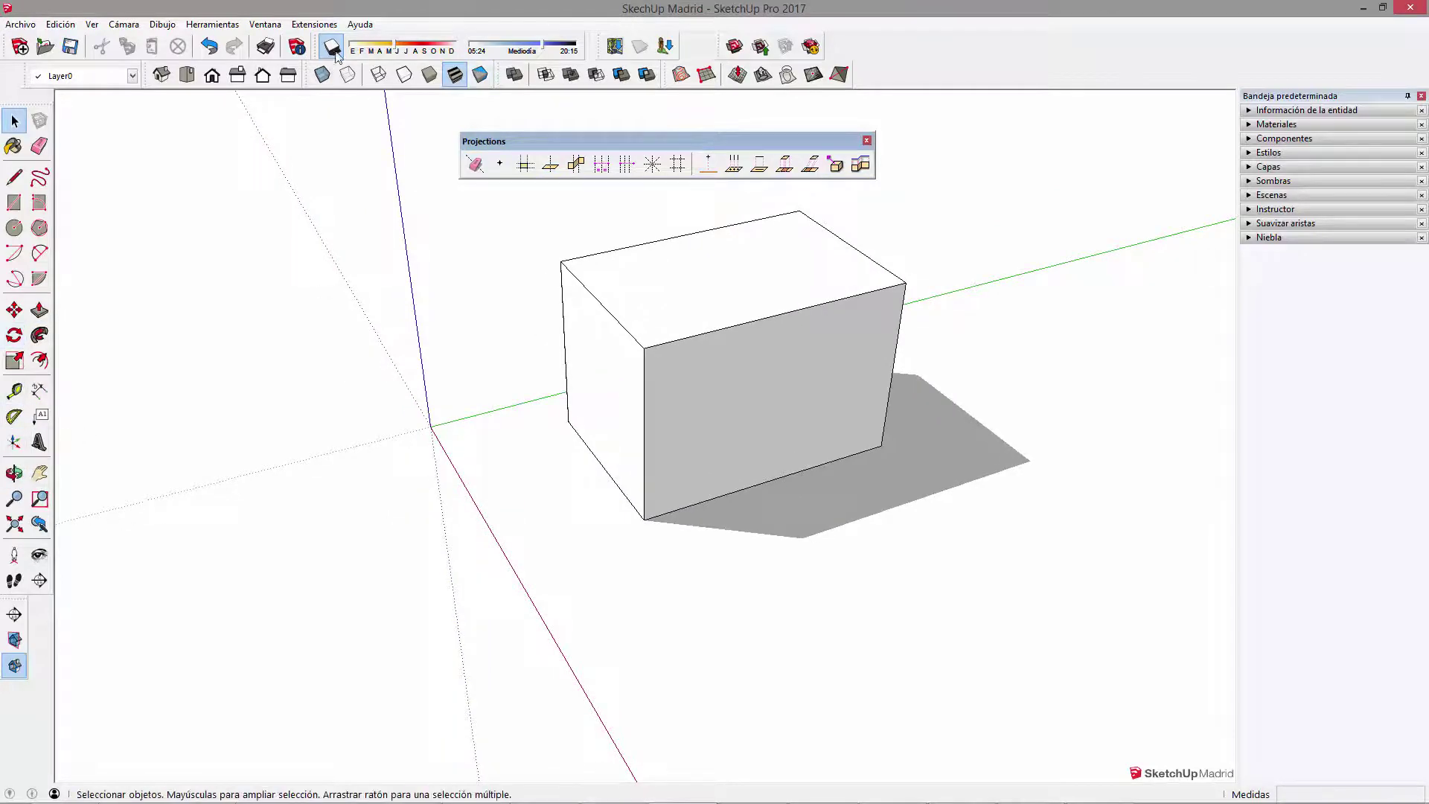
pyautogui.click(331, 46)
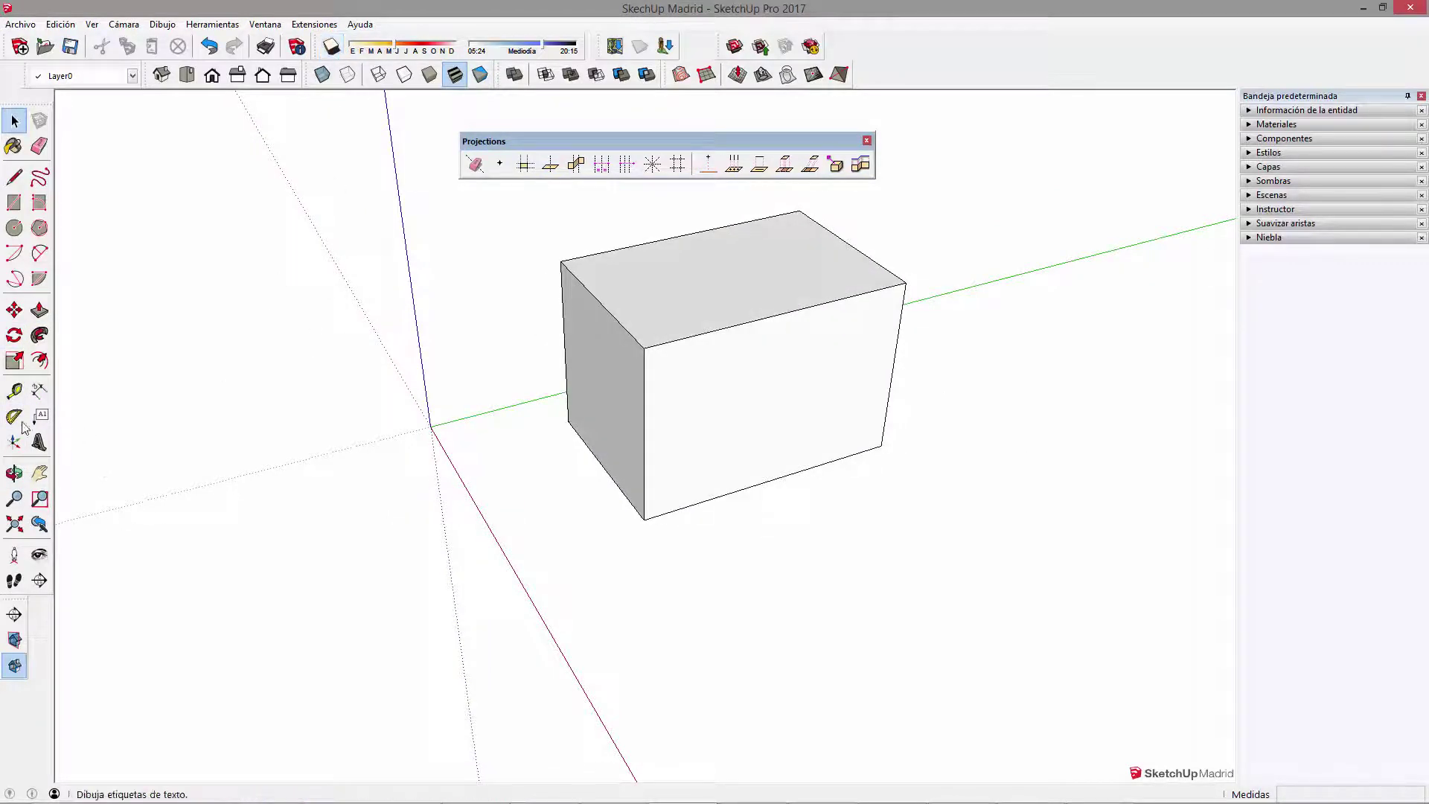
# Step: Create two Tape Measure guide lines across the box's front face
pyautogui.click(14, 391)
pyautogui.click(653, 415)
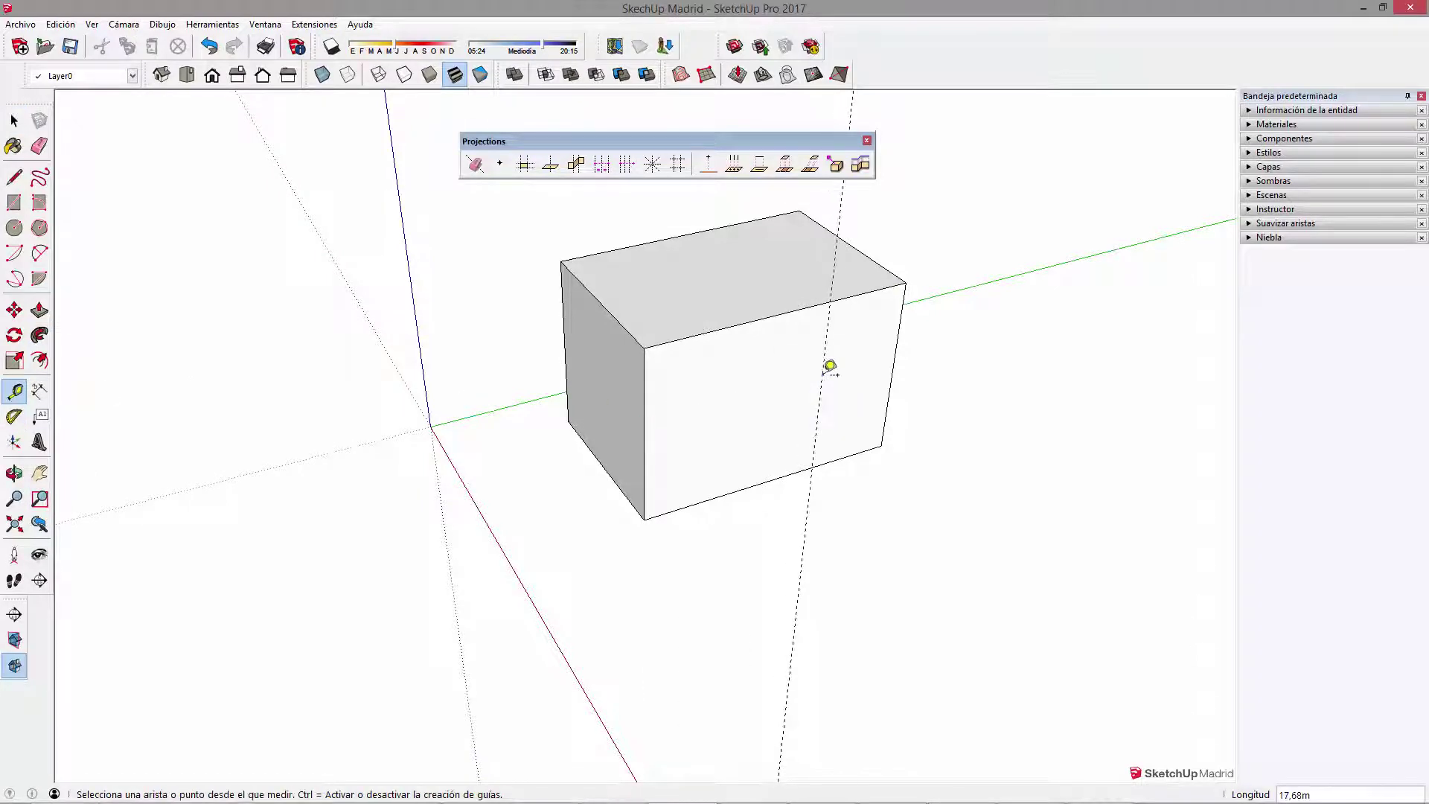
pyautogui.click(749, 321)
pyautogui.click(757, 389)
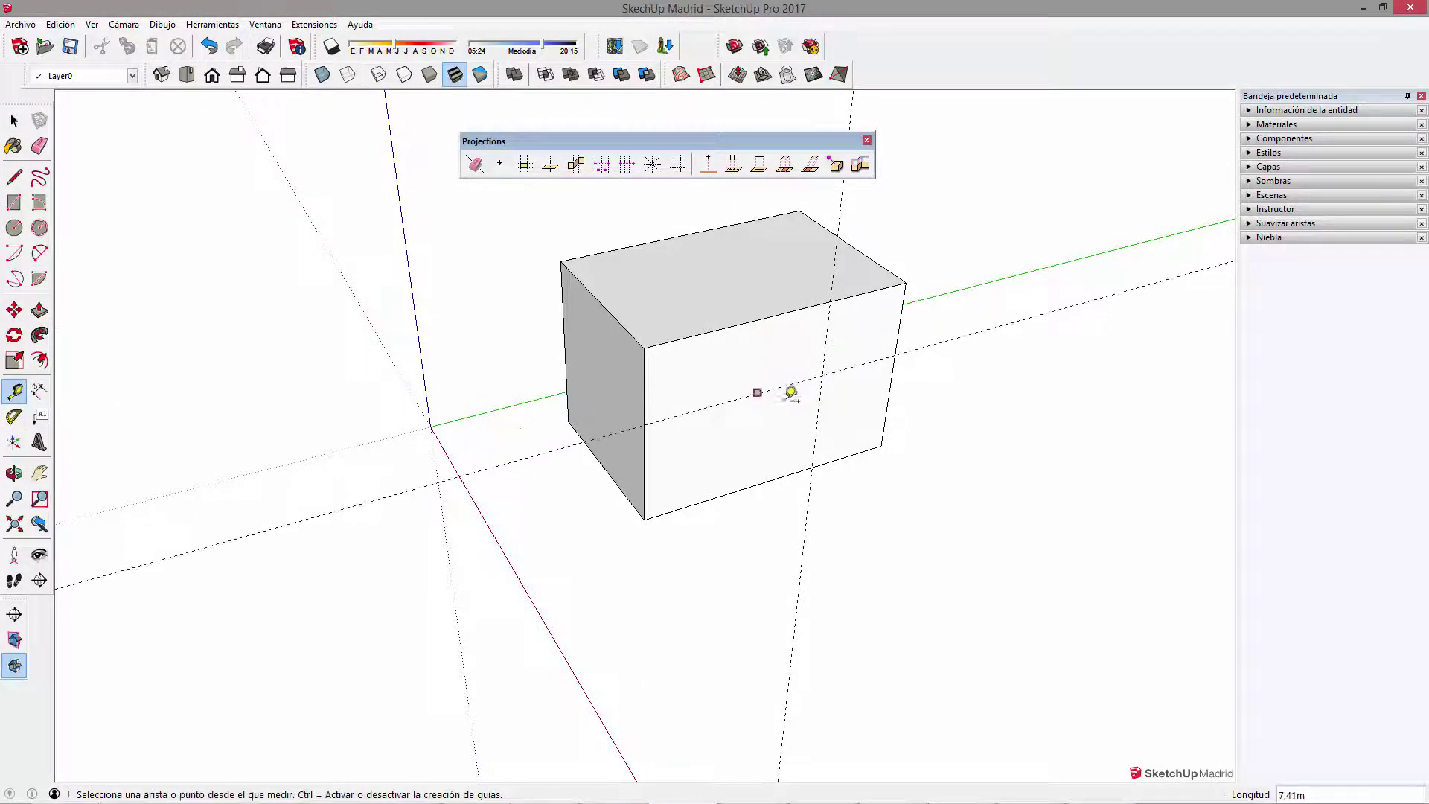
pyautogui.press('space')
# Step: Orbit around the box and select each guide line to inspect it
pyautogui.moveTo(1002, 485)
pyautogui.mouseDown(button='middle')
pyautogui.moveTo(914, 318)
pyautogui.moveTo(994, 383)
pyautogui.moveTo(907, 424)
pyautogui.moveTo(1013, 463)
pyautogui.mouseUp(button='middle')
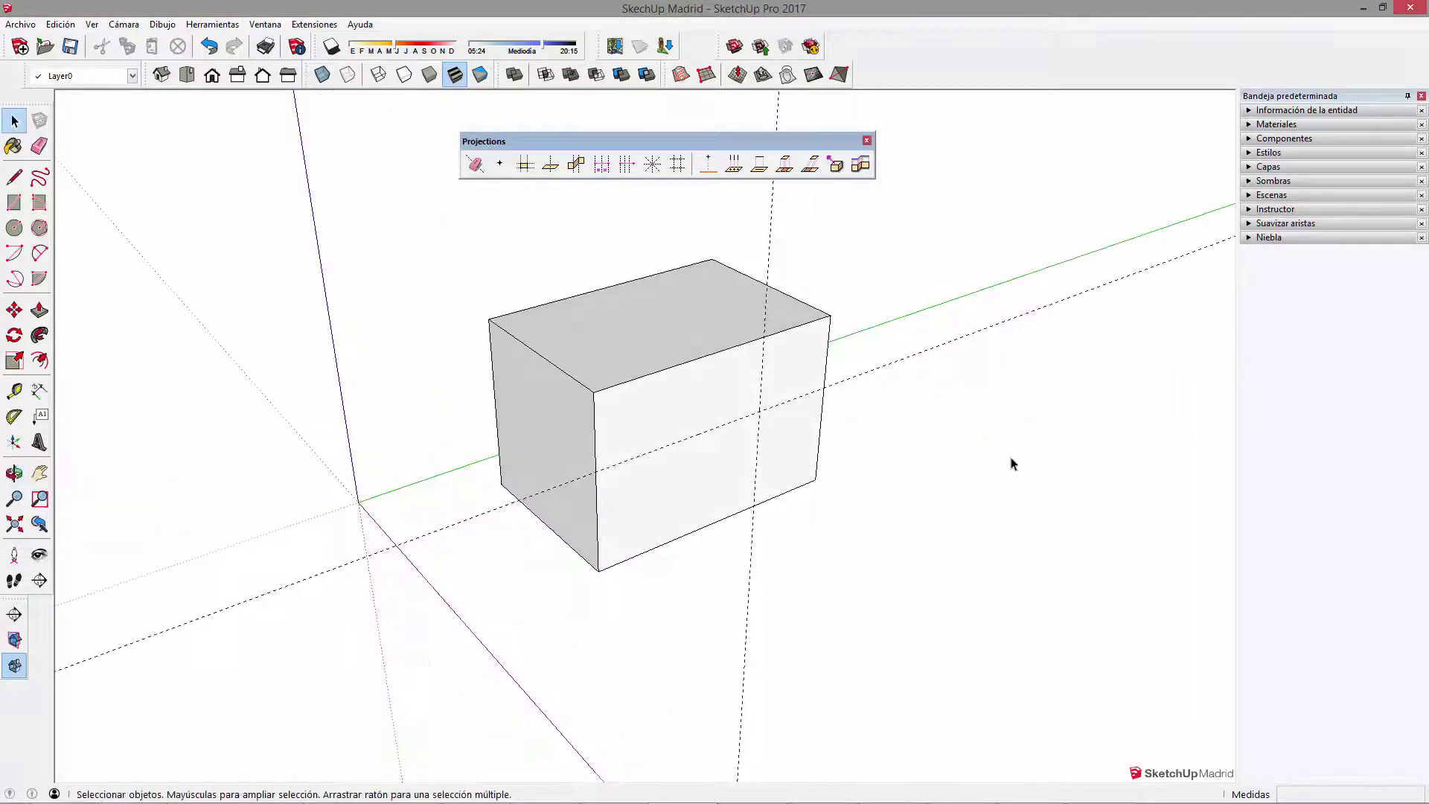
pyautogui.click(990, 326)
pyautogui.moveTo(708, 293); pyautogui.dragTo(748, 443, button='middle')
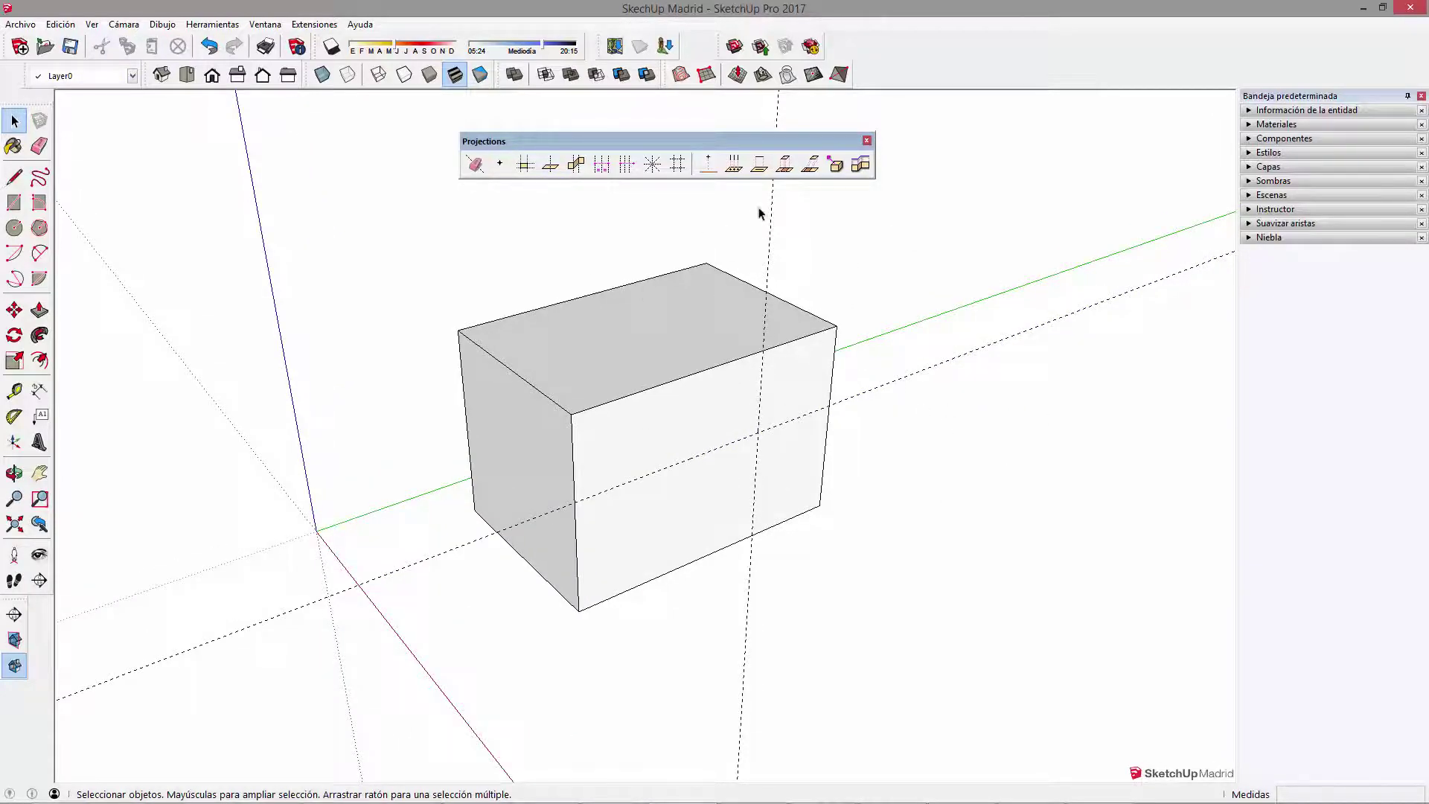
pyautogui.moveTo(759, 214); pyautogui.dragTo(873, 569, button='middle')
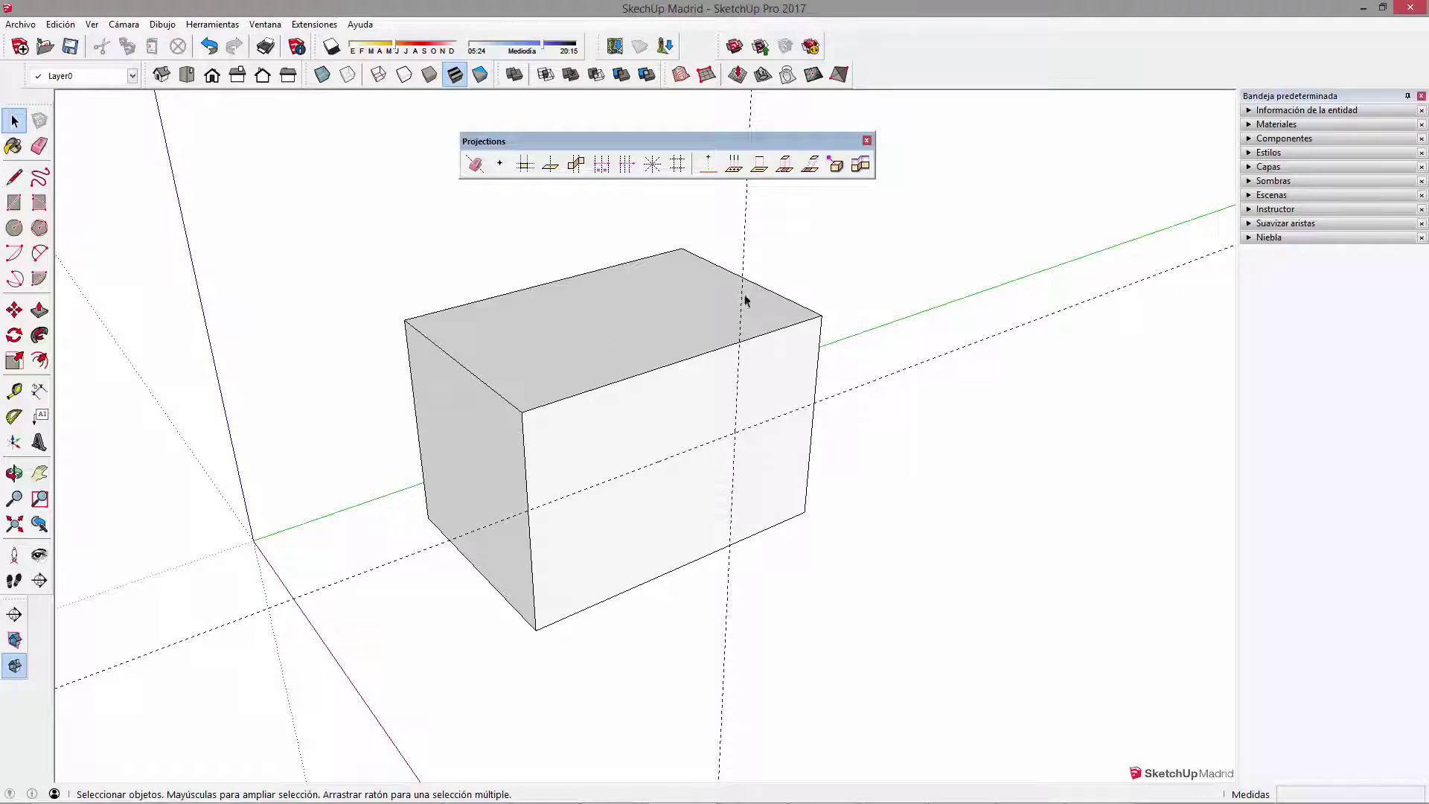
pyautogui.click(965, 341)
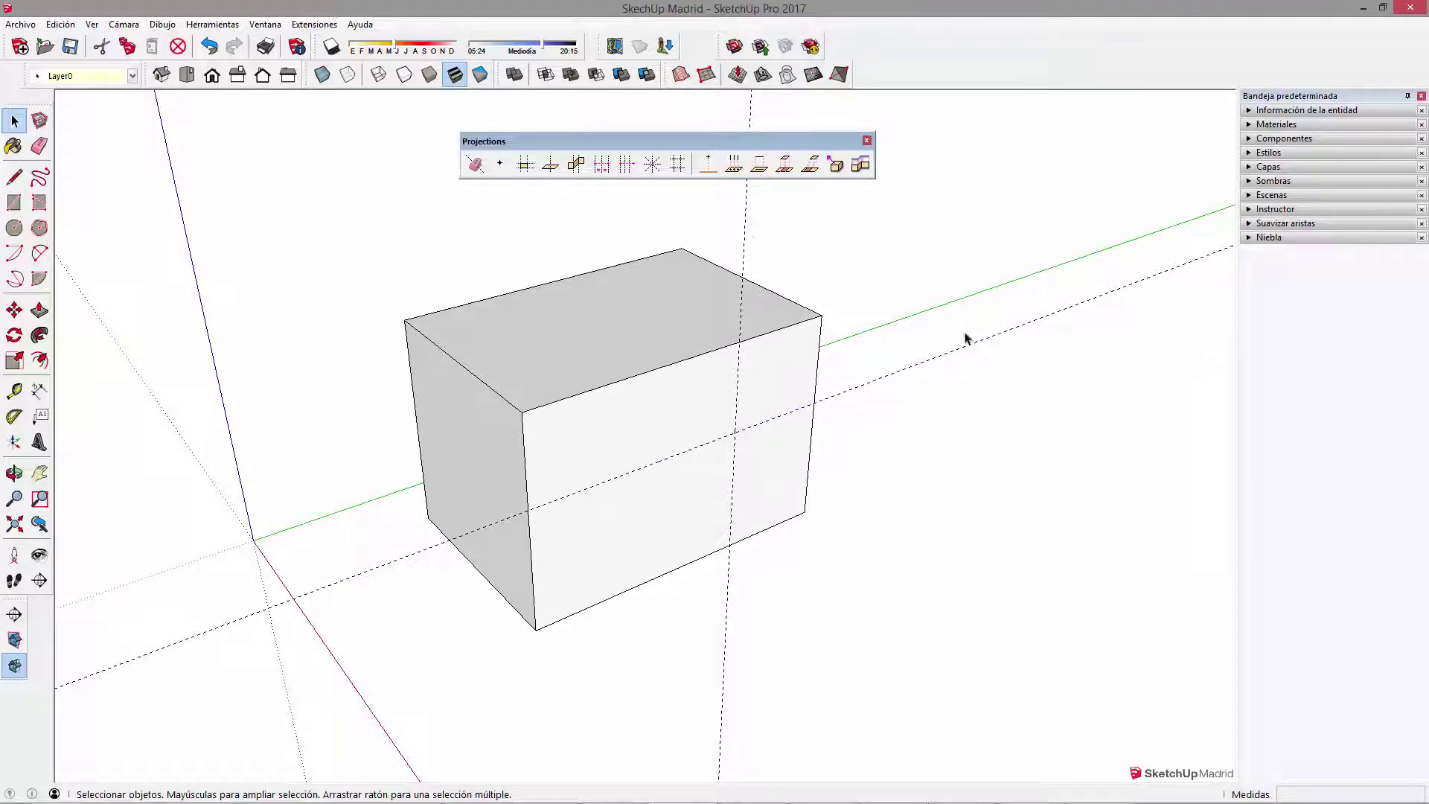
pyautogui.click(507, 217)
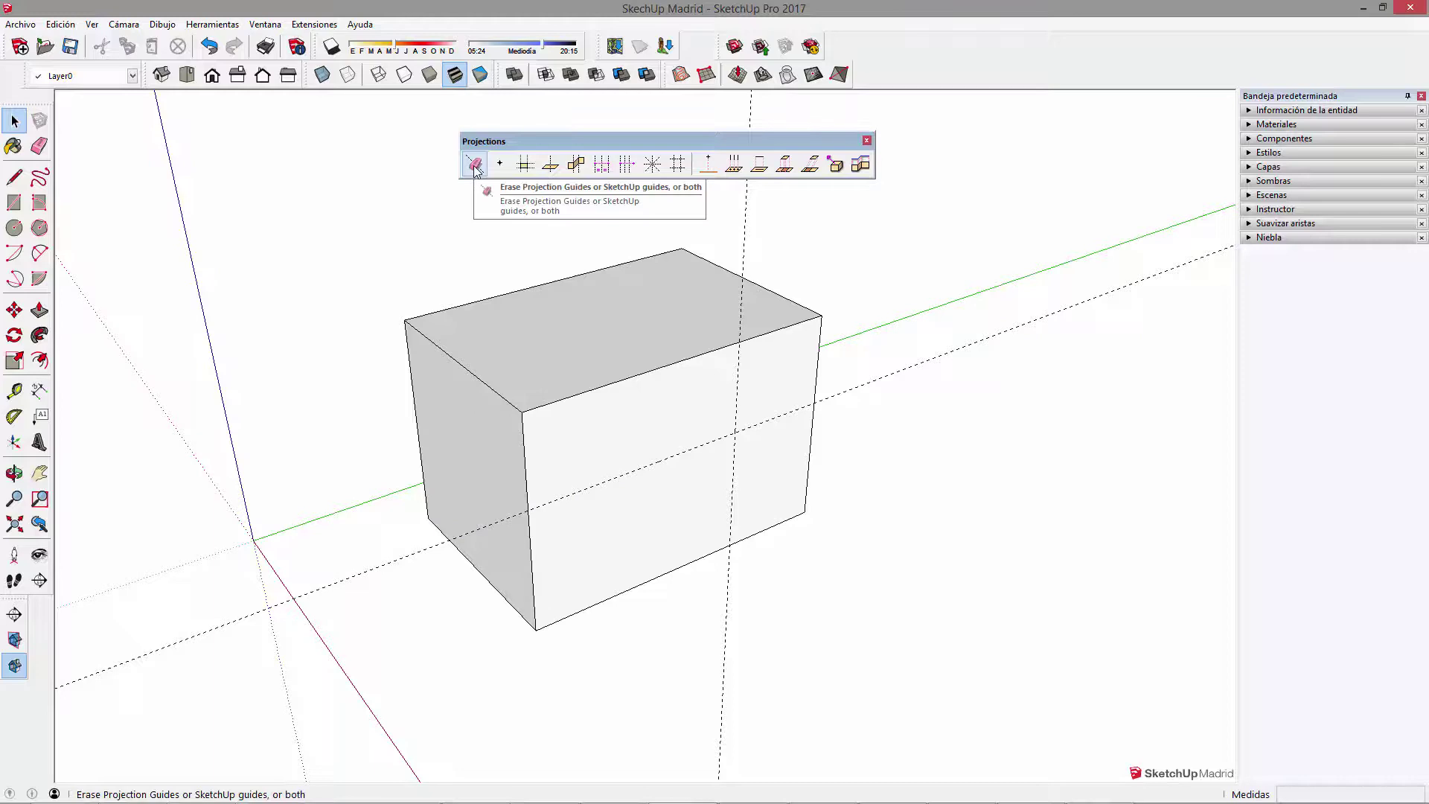
# Step: Erase every guide with Erase Projection Guides, keeping Type set to 'All guides'
pyautogui.click(475, 165)
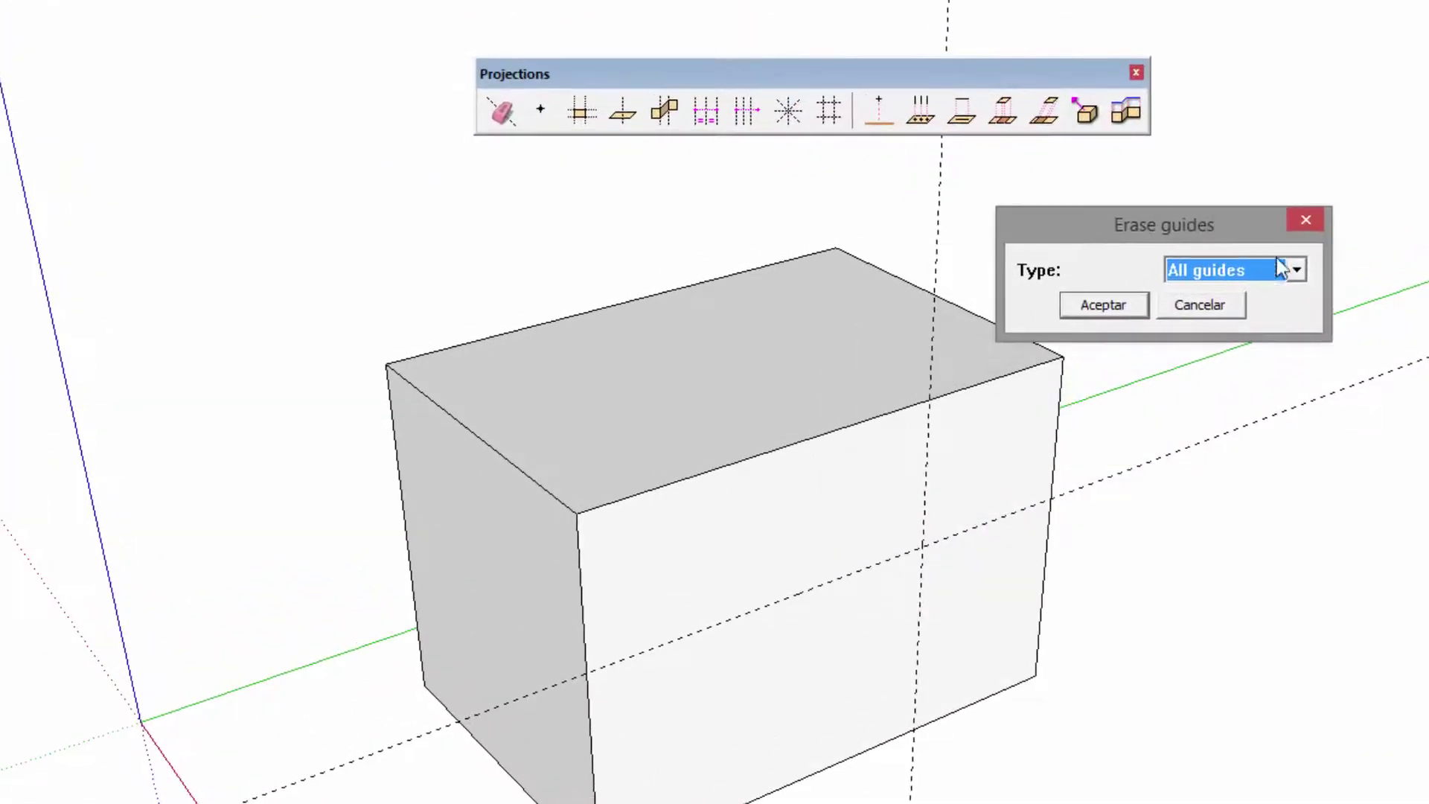
pyautogui.click(1267, 267)
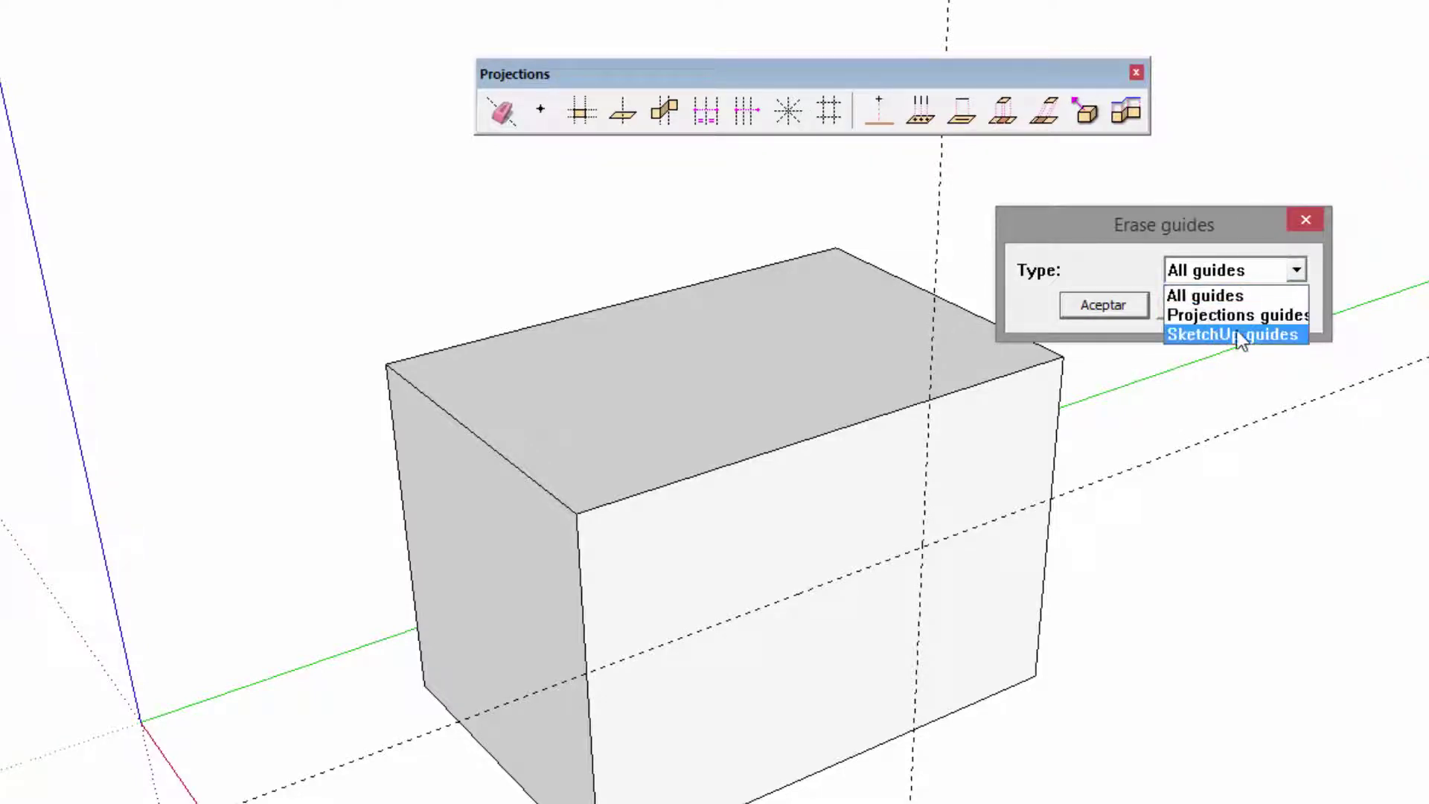
pyautogui.click(1192, 296)
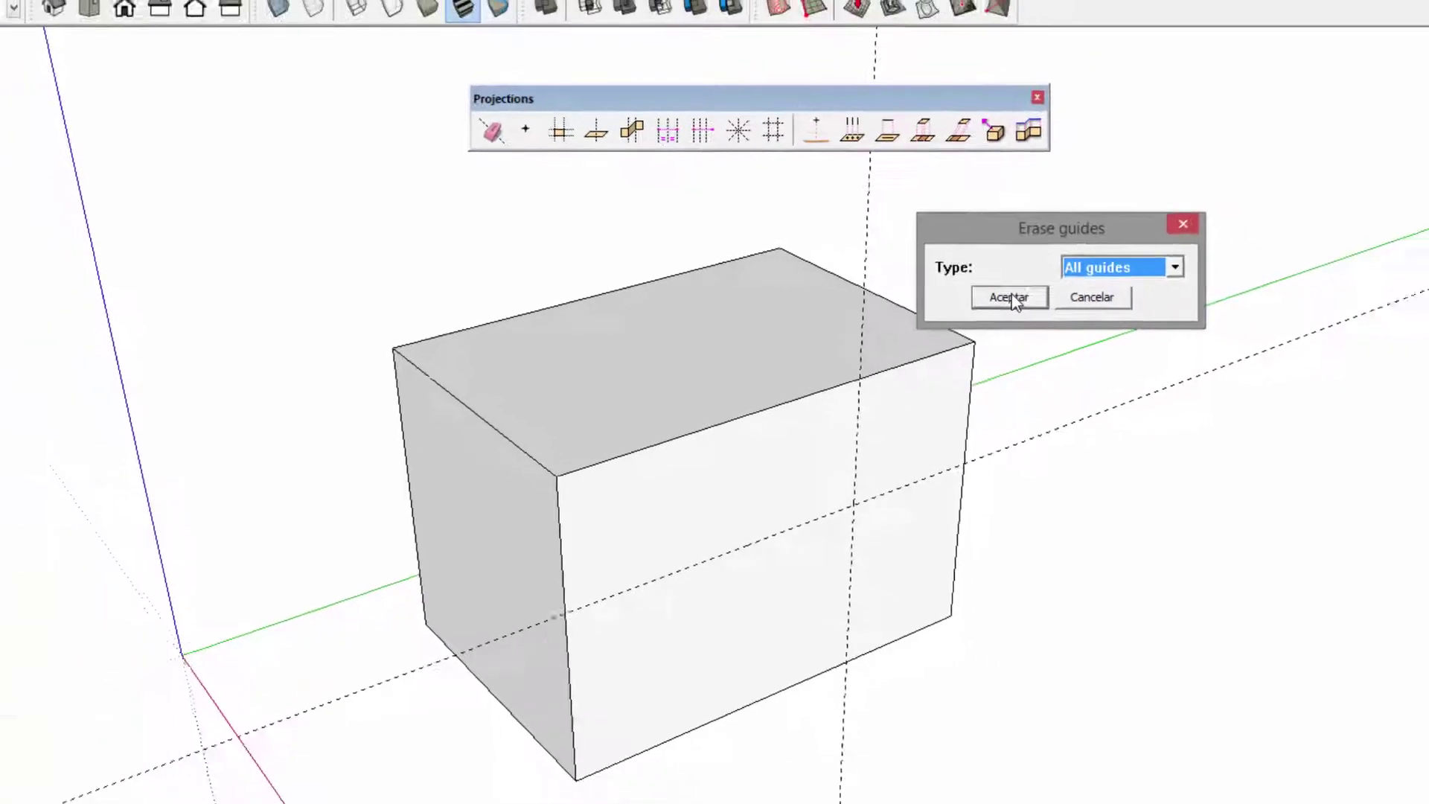
pyautogui.click(1135, 296)
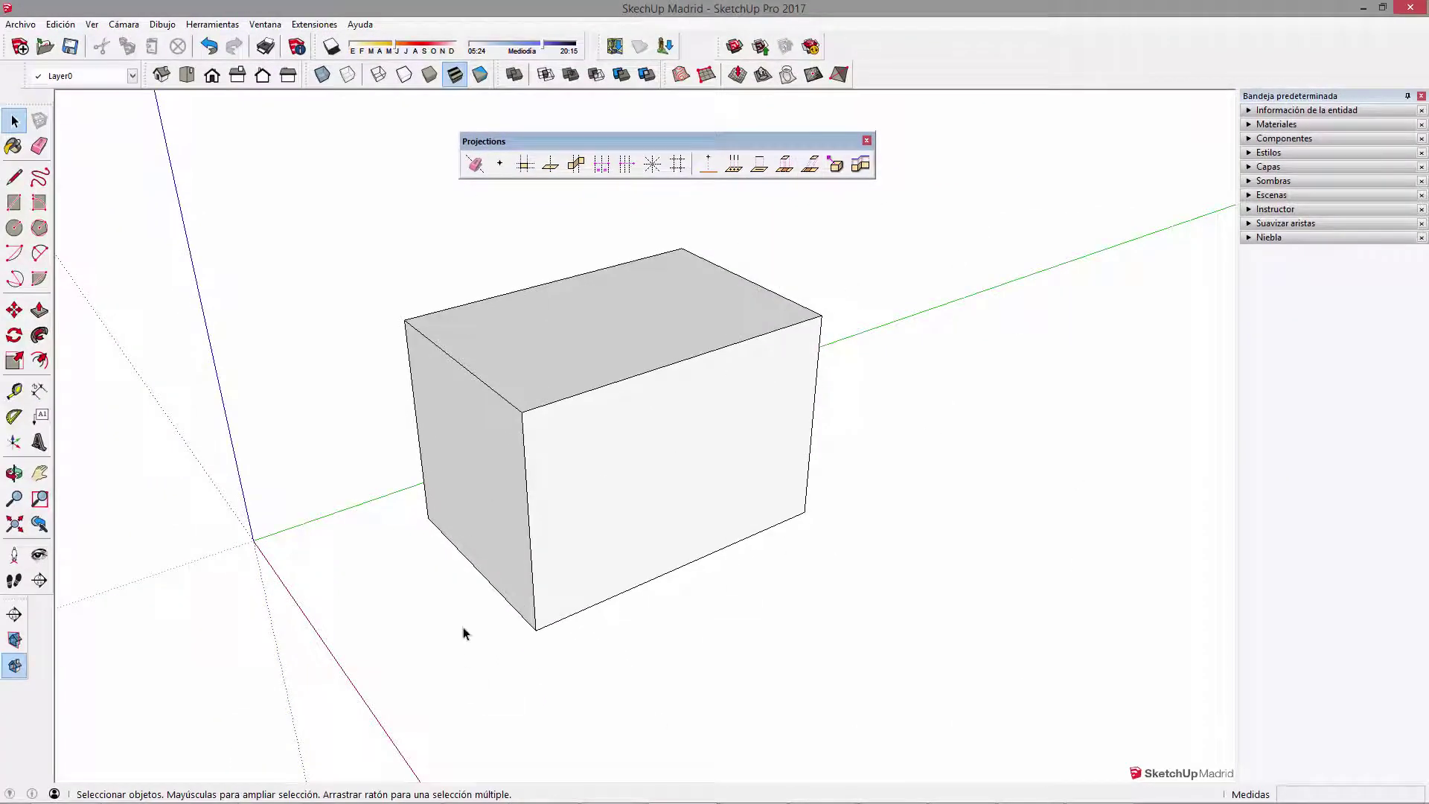
pyautogui.scroll(-2, 521, 550)
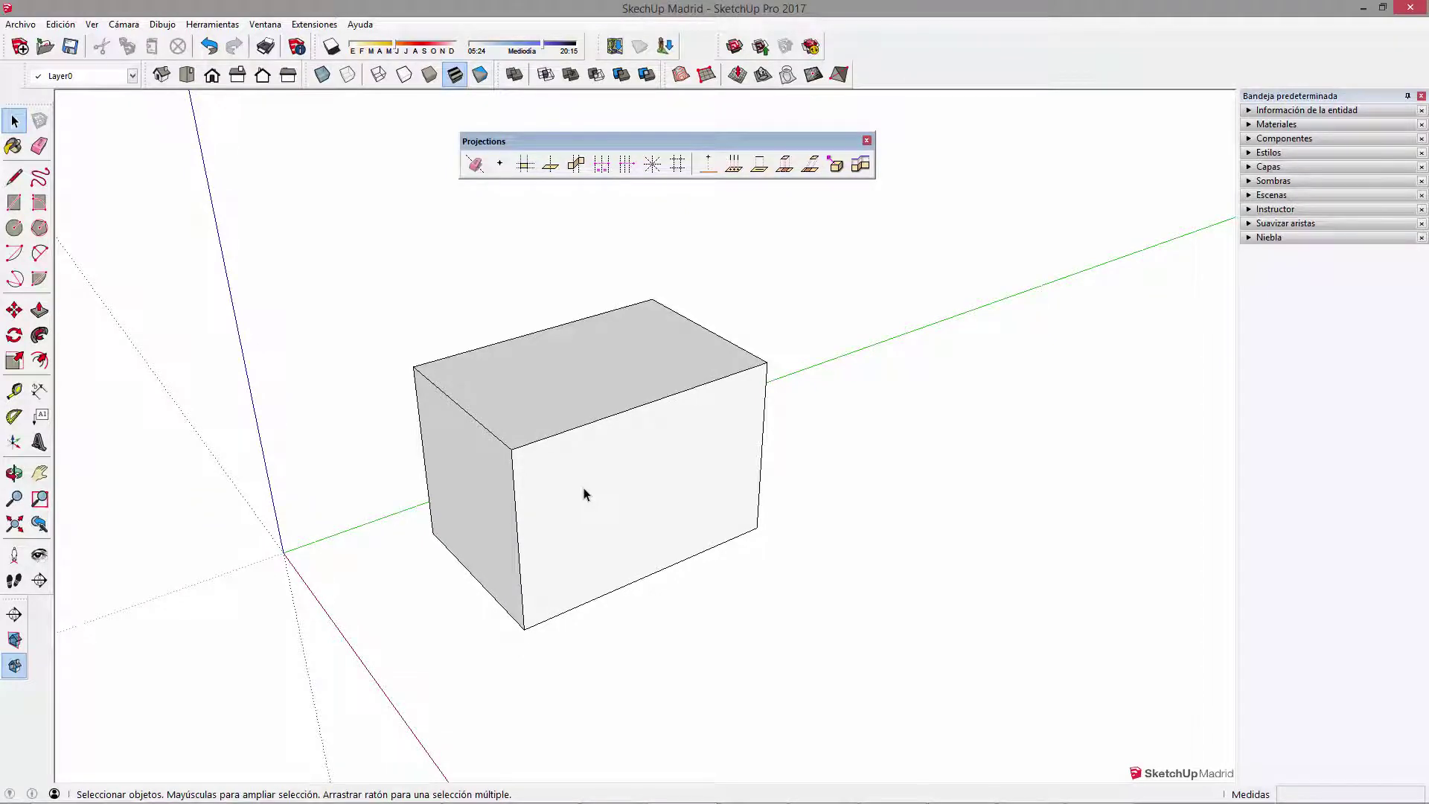
# Step: Draw a line beside the box, a hexagon to its right, and a crossing line
pyautogui.keyDown('shift'); pyautogui.moveTo(602, 487); pyautogui.dragTo(415, 457, button='middle'); pyautogui.keyUp('shift')
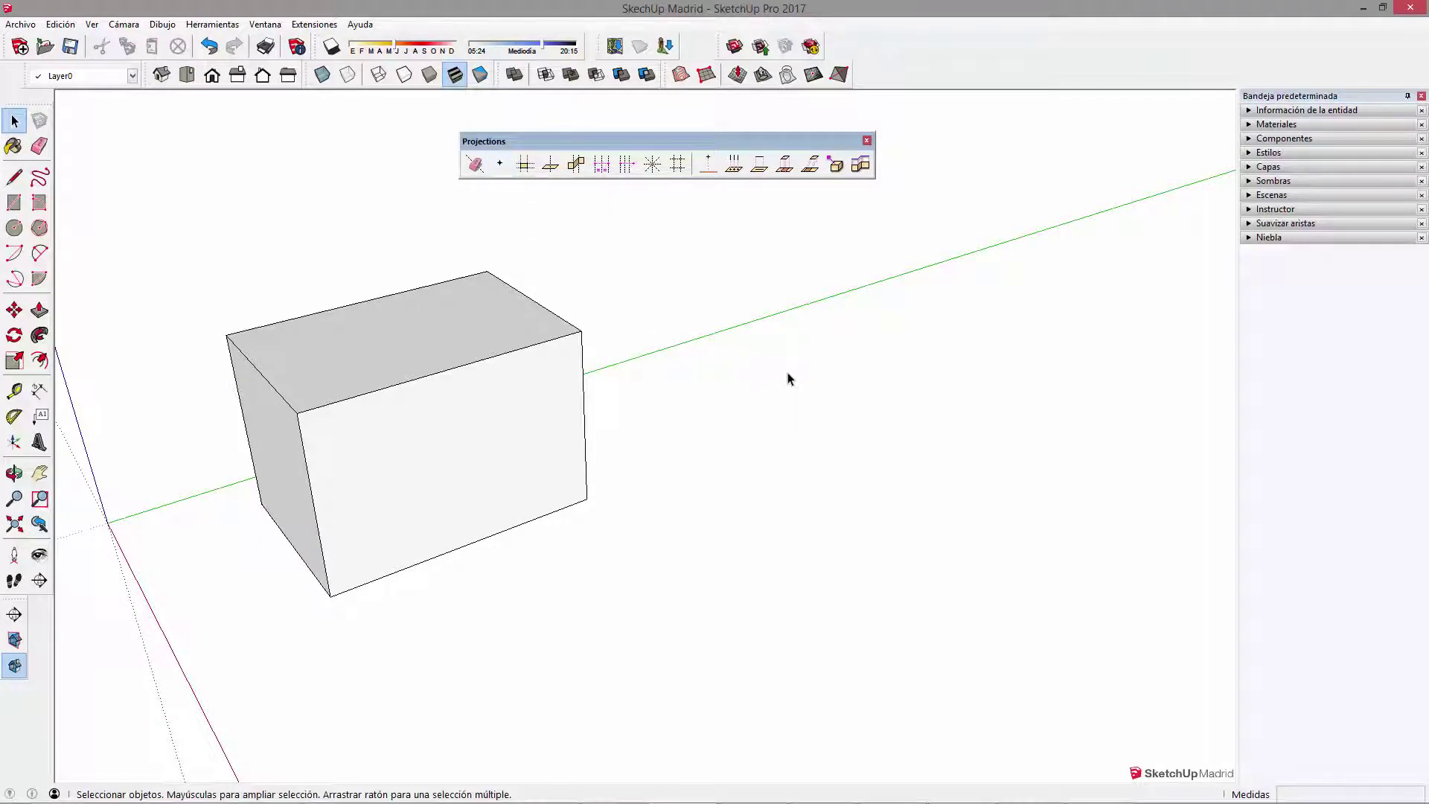
pyautogui.click(14, 177)
pyautogui.click(705, 417)
pyautogui.click(866, 490)
pyautogui.press('space')
pyautogui.click(39, 227)
pyautogui.click(972, 345)
pyautogui.click(1072, 400)
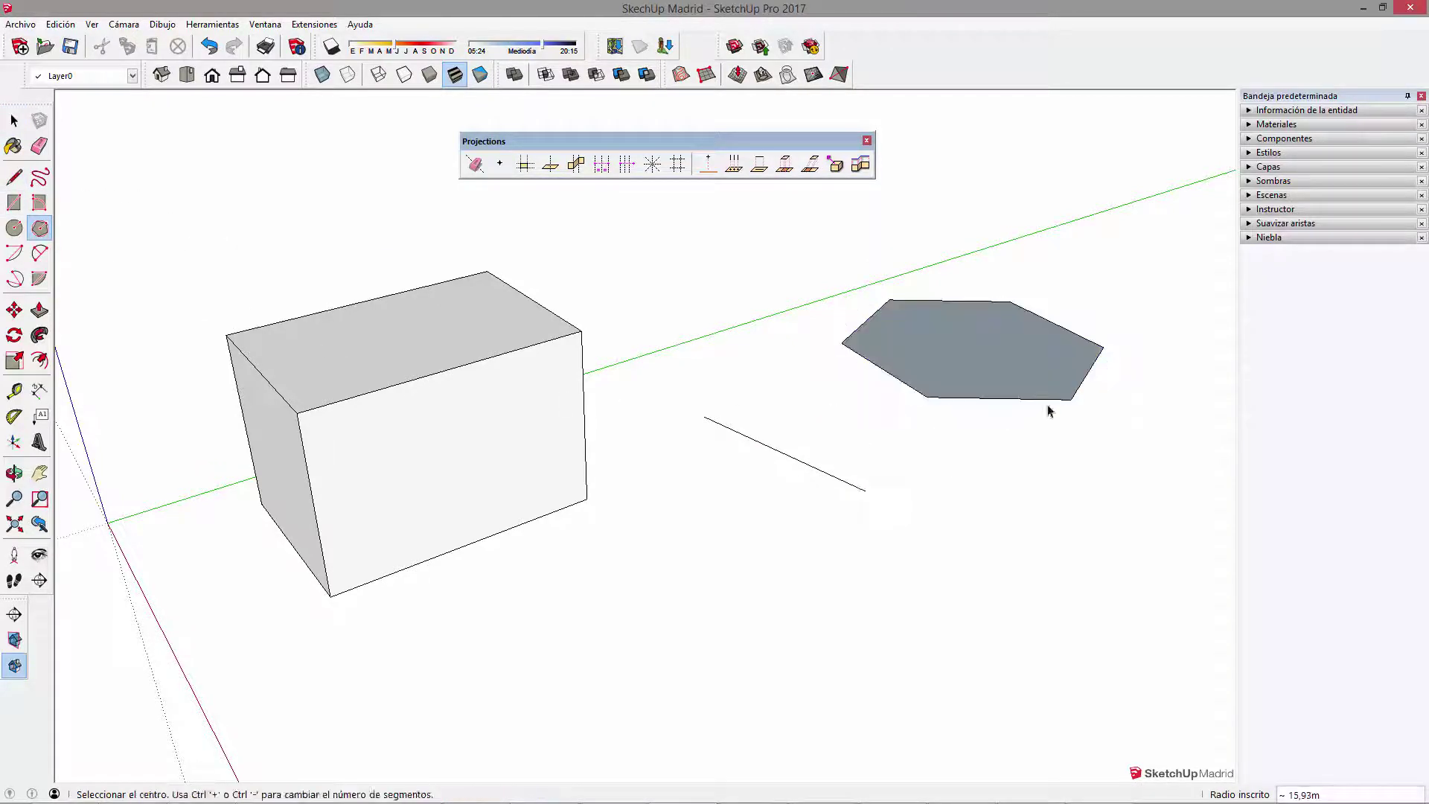
pyautogui.press('space')
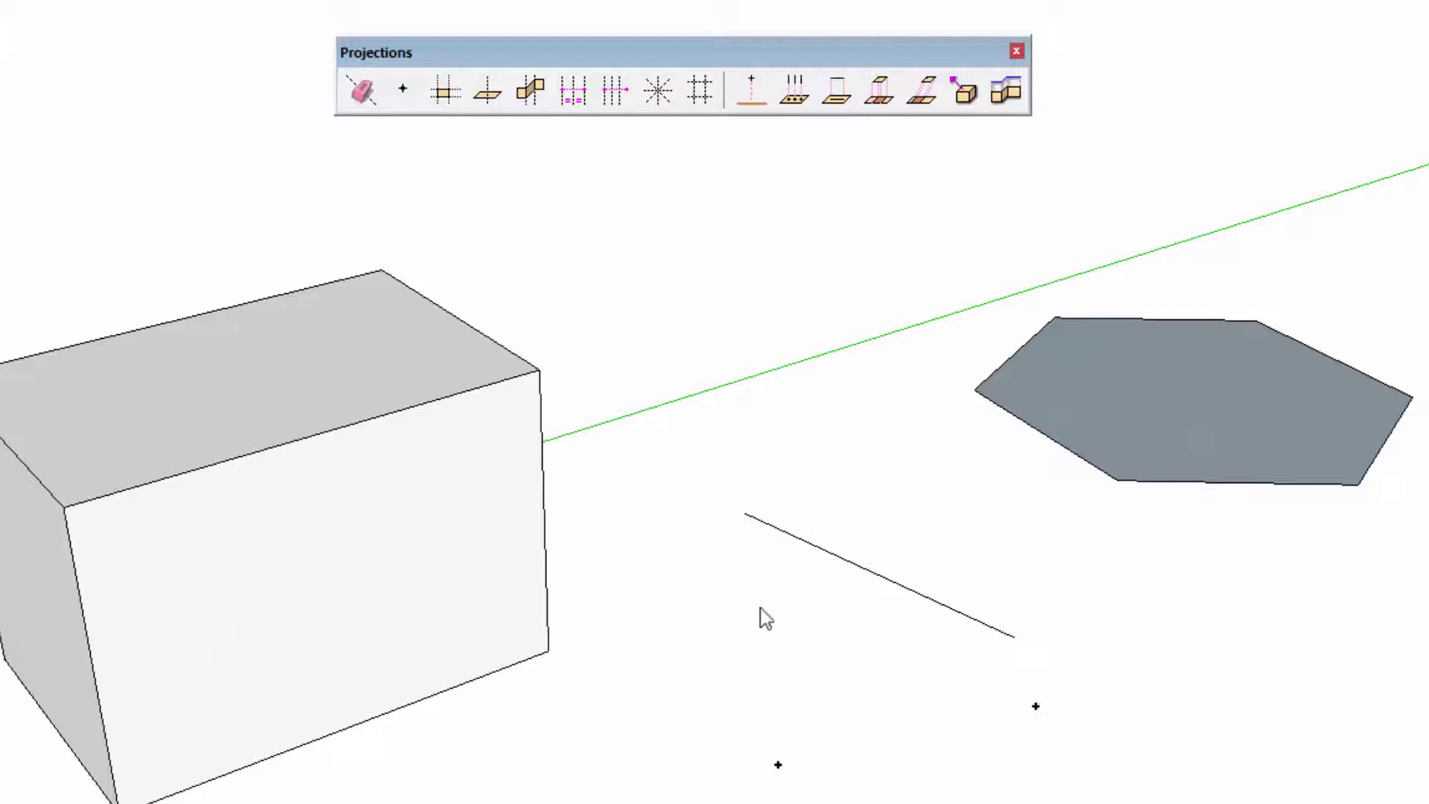
pyautogui.click(782, 629)
pyautogui.click(867, 471)
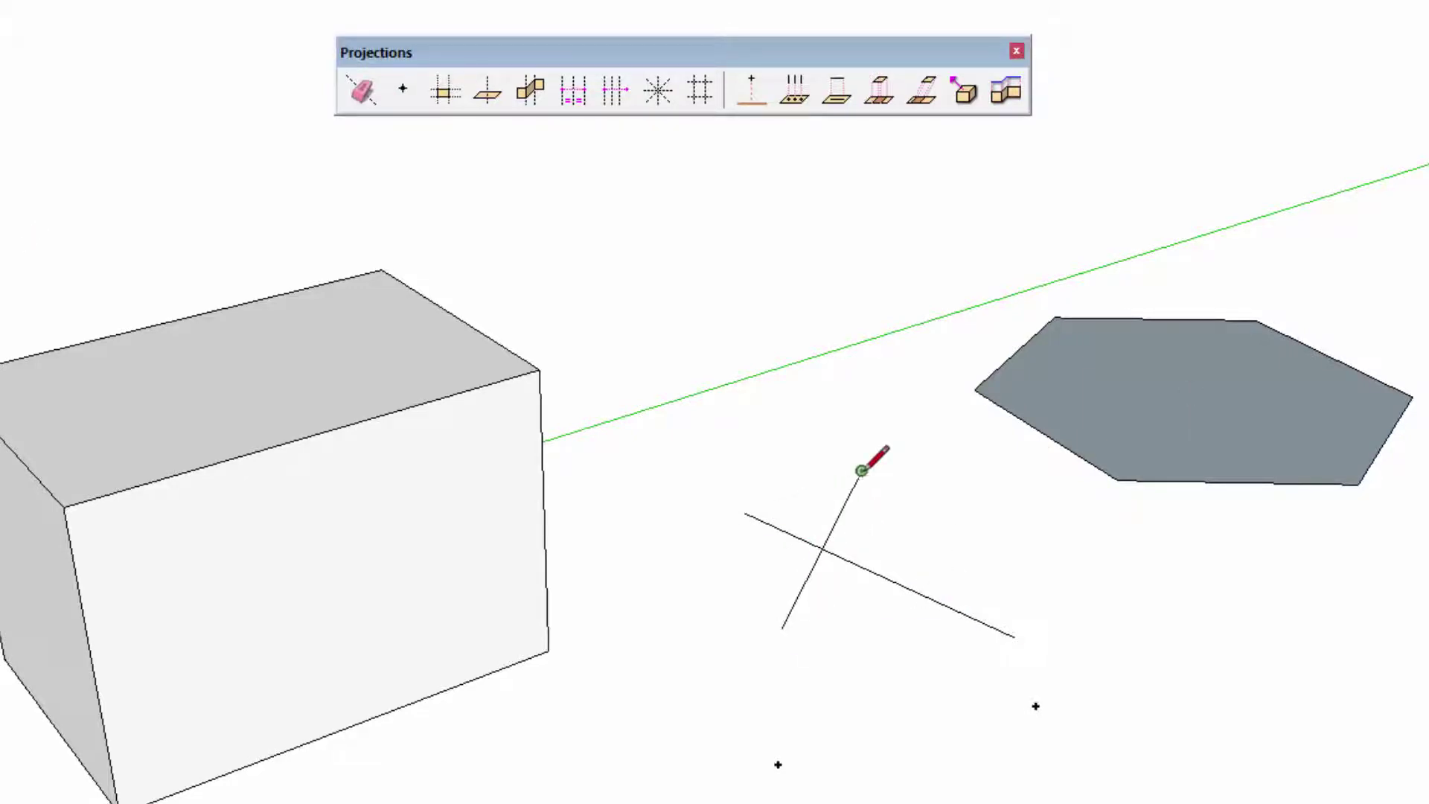
pyautogui.moveTo(1031, 629); pyautogui.dragTo(793, 521, button='middle')
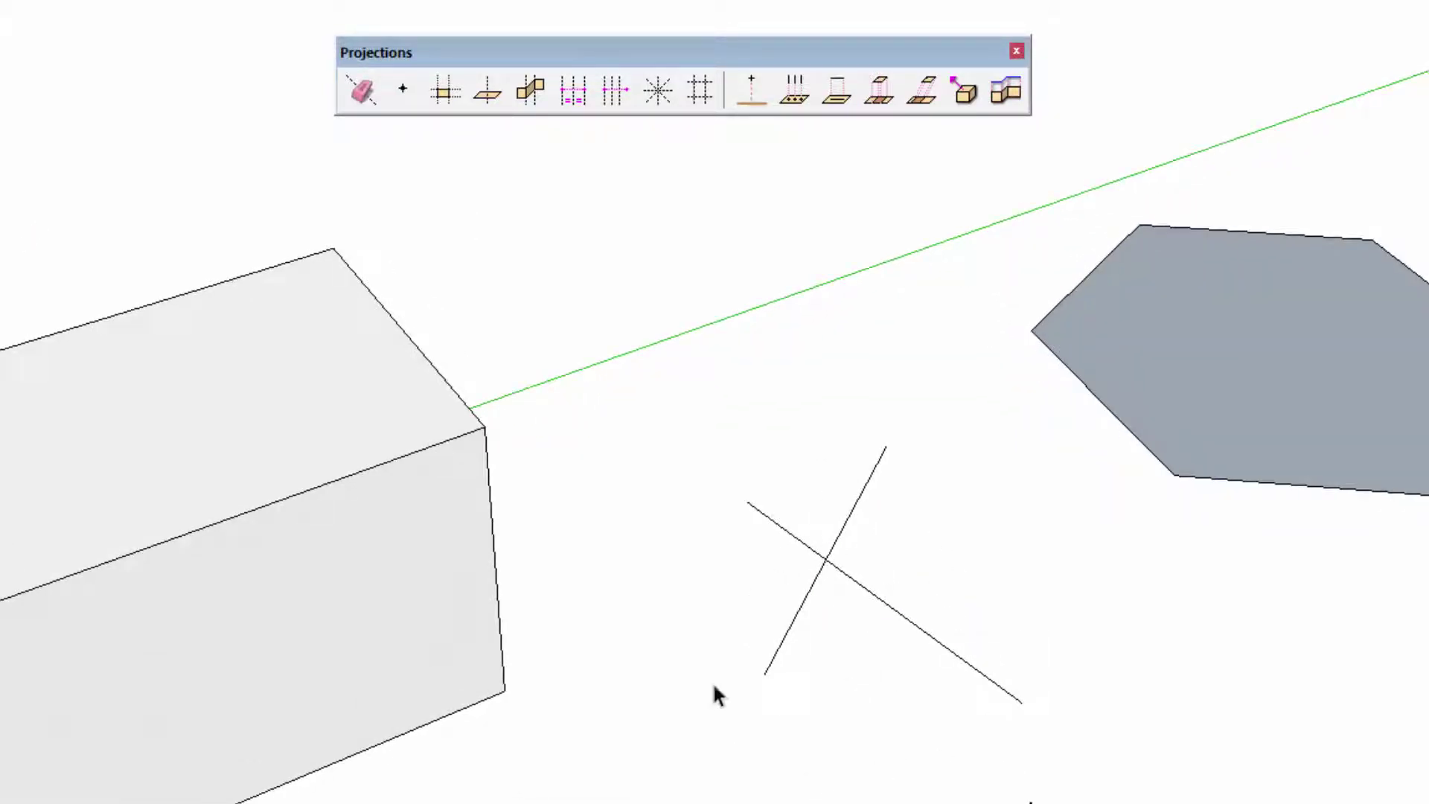
# Step: Place guide points on the box face, the line crossing, and the hexagon
pyautogui.click(403, 88)
pyautogui.click(443, 580)
pyautogui.click(825, 558)
pyautogui.click(1174, 477)
pyautogui.click(1281, 347)
# Step: Draw a line from the hexagon's guide point to the box face's point, plus another segment
pyautogui.press('l')
pyautogui.click(1281, 348)
pyautogui.click(443, 579)
pyautogui.click(1021, 790)
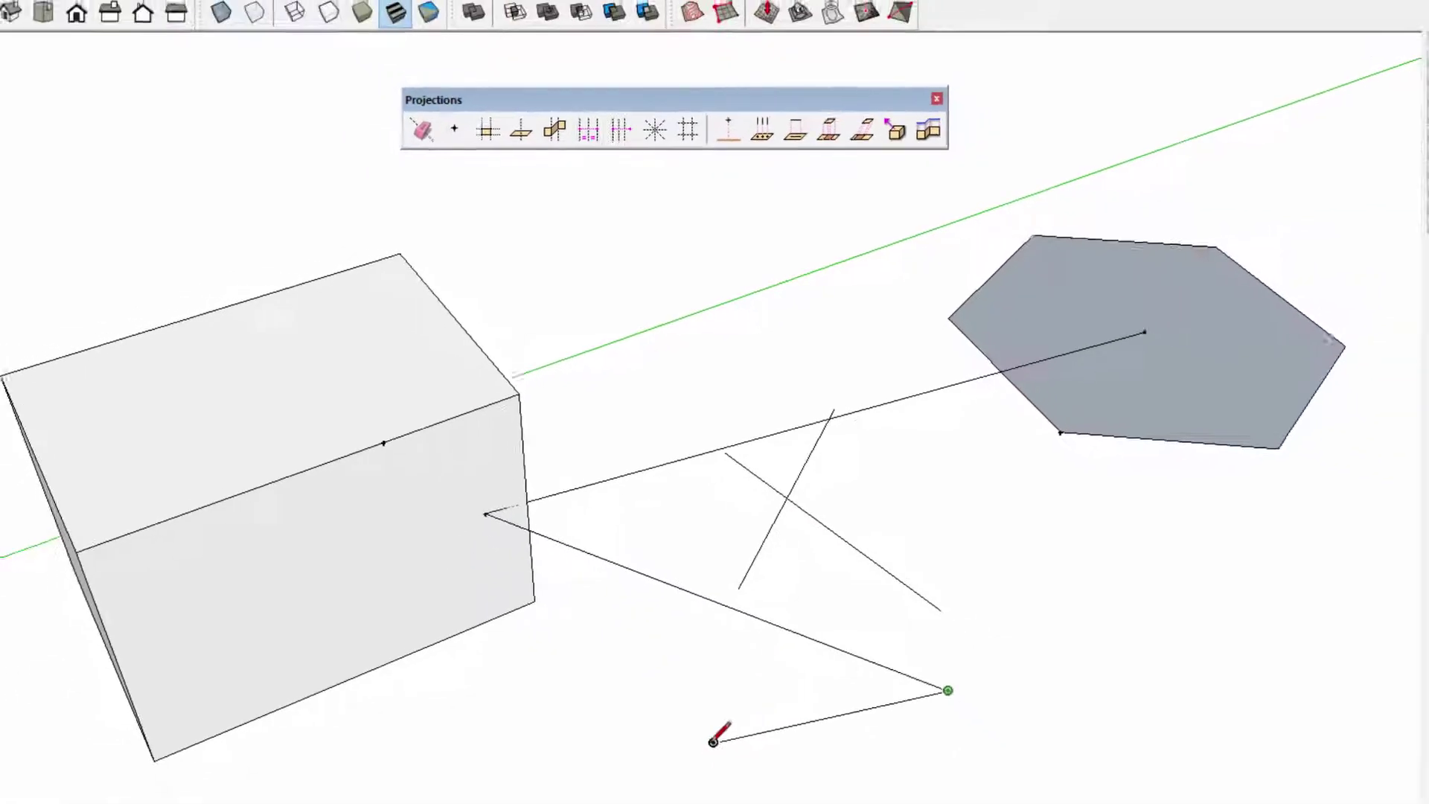
pyautogui.click(728, 610)
# Step: Orbit and zoom the view, then select the bottom line near its endpoint
pyautogui.press('space')
pyautogui.moveTo(837, 686)
pyautogui.mouseDown(button='middle')
pyautogui.moveTo(901, 429)
pyautogui.moveTo(831, 536)
pyautogui.mouseUp(button='middle')
pyautogui.press('space')
pyautogui.moveTo(677, 559); pyautogui.dragTo(756, 617)
pyautogui.scroll(2, 741, 578)
pyautogui.scroll(3, 755, 606)
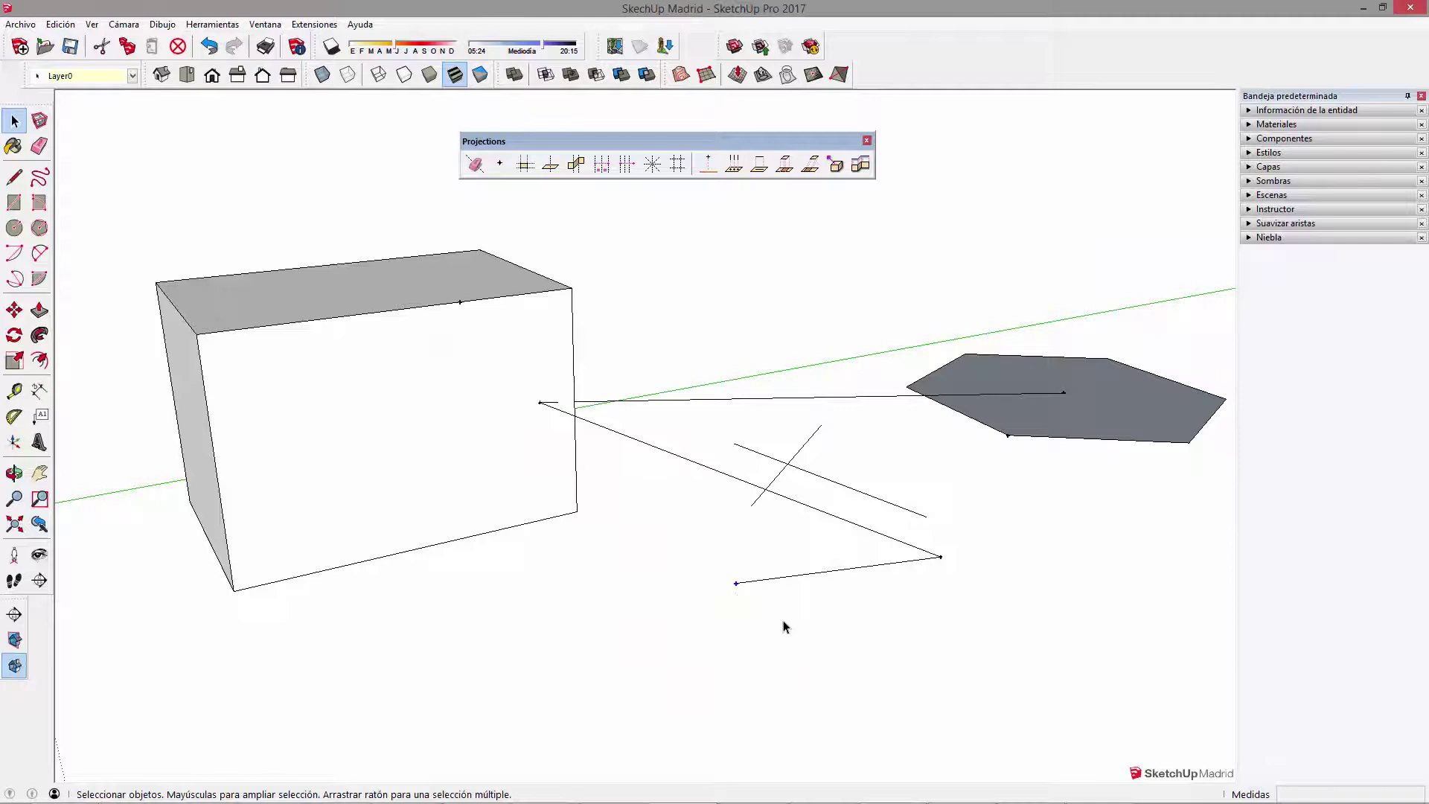
pyautogui.moveTo(783, 626); pyautogui.dragTo(761, 689, button='middle')
pyautogui.click(801, 662)
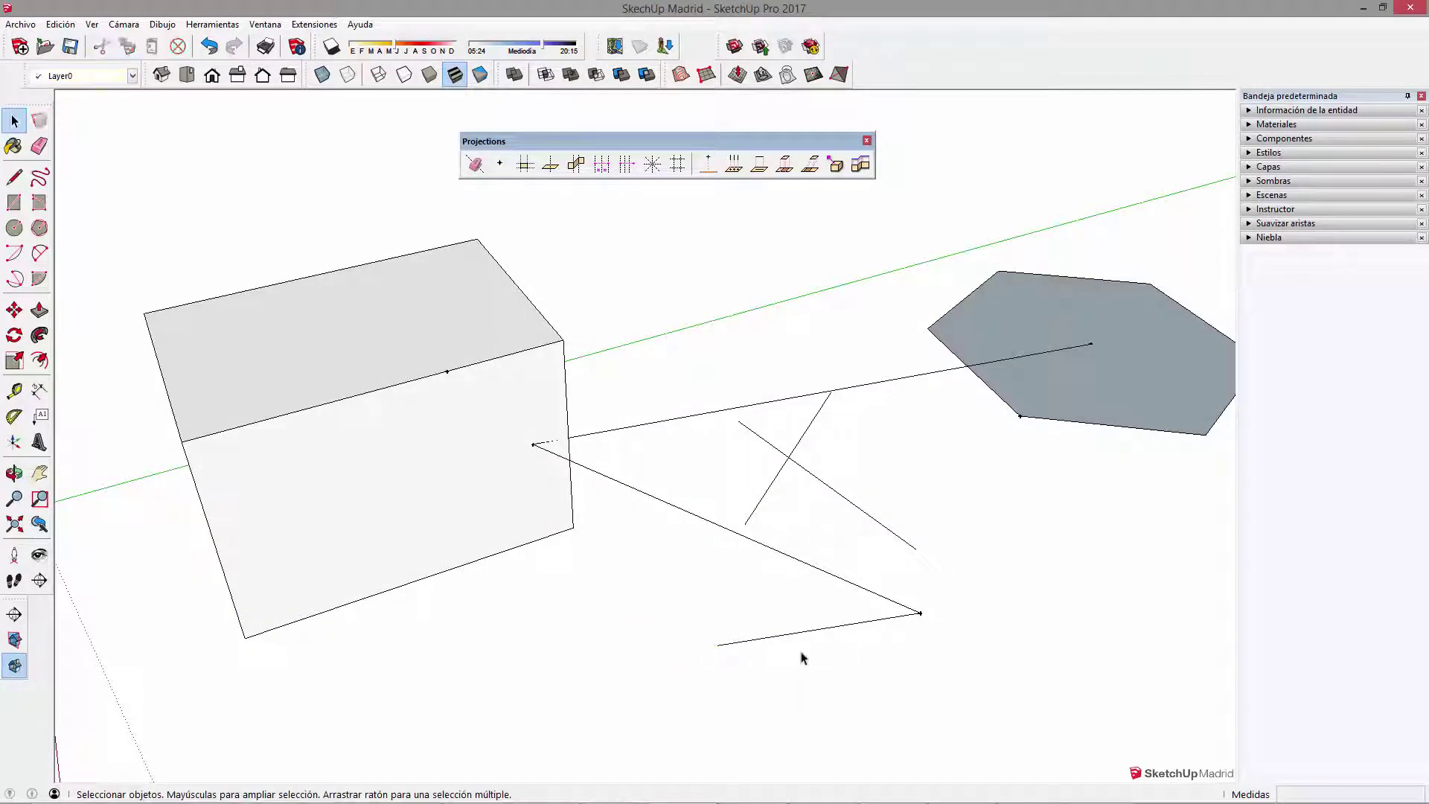
pyautogui.moveTo(905, 592); pyautogui.dragTo(959, 637)
# Step: Cancel moving the bottom line and clear the selection
pyautogui.press('m')
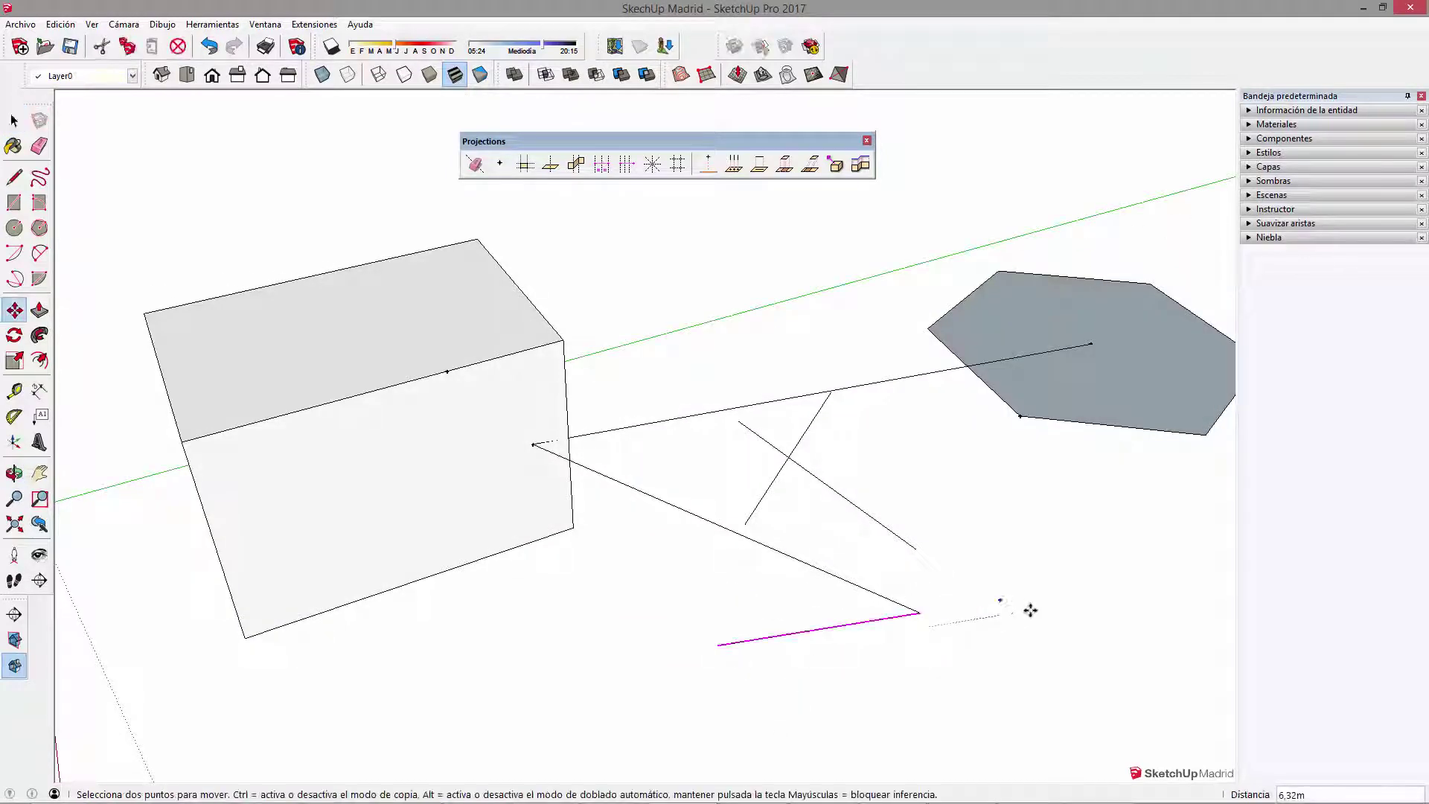
pyautogui.press('space')
pyautogui.click(1024, 586)
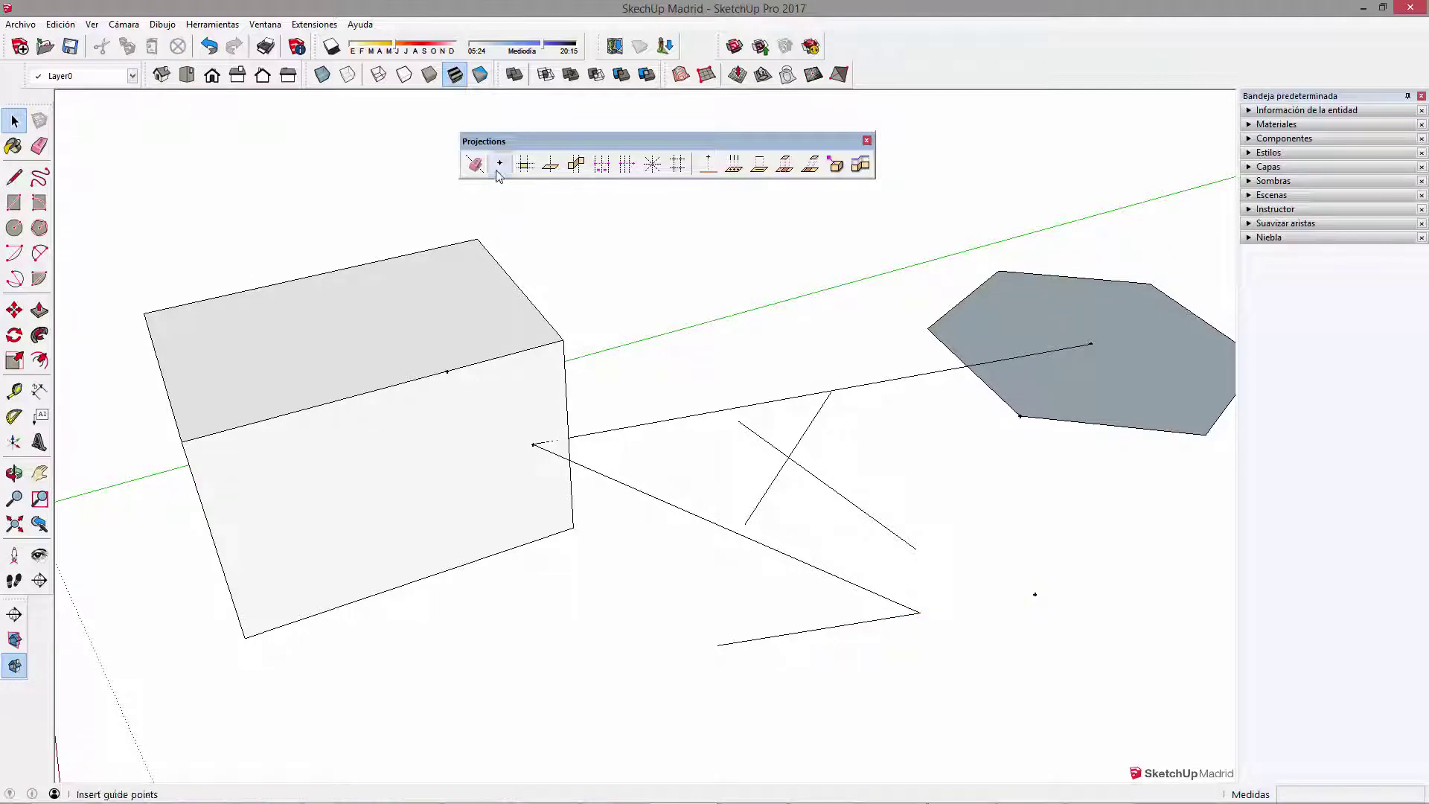
pyautogui.moveTo(497, 142); pyautogui.dragTo(501, 132)
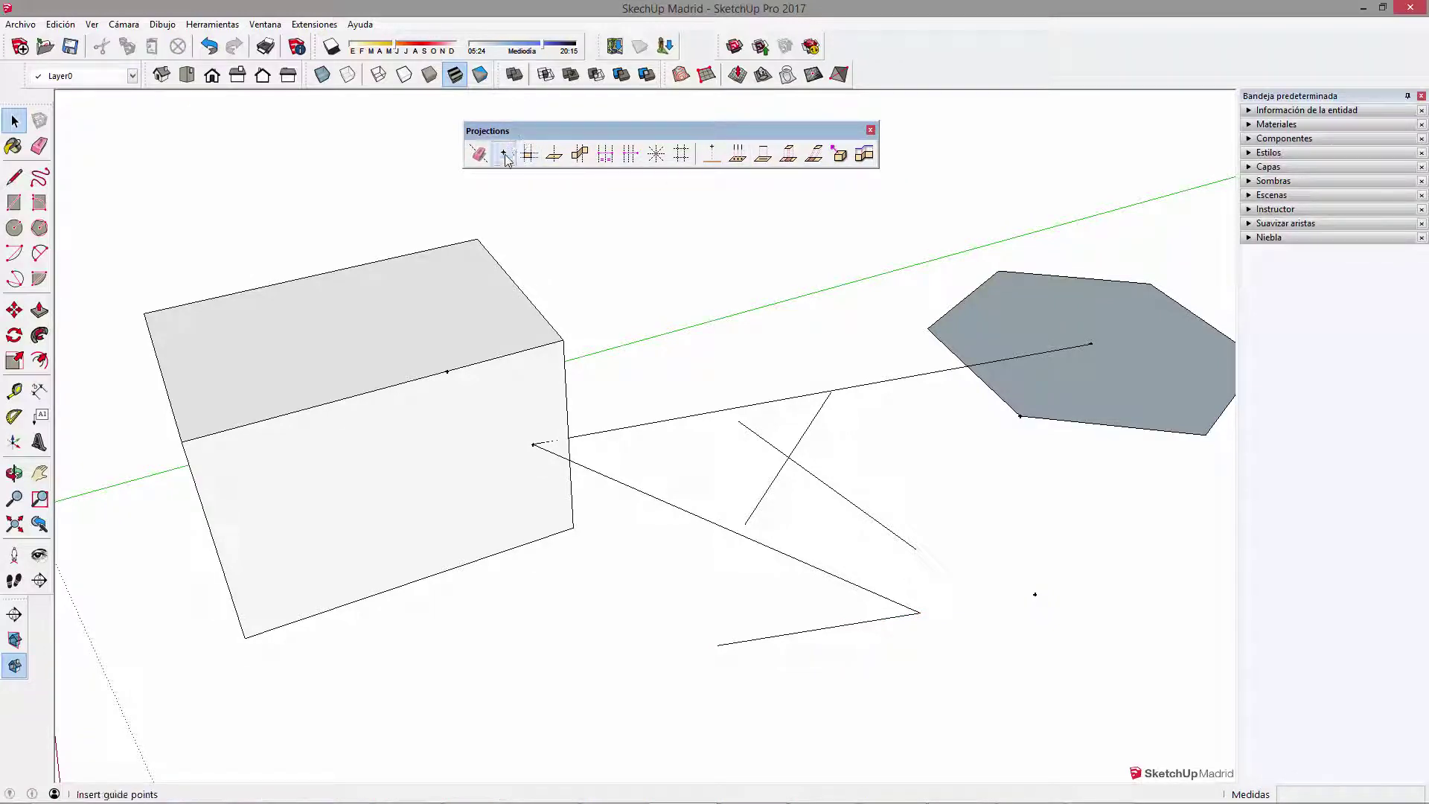
# Step: Insert three guide points in empty space above the box and select them
pyautogui.click(505, 155)
pyautogui.click(783, 327)
pyautogui.press('Escape')
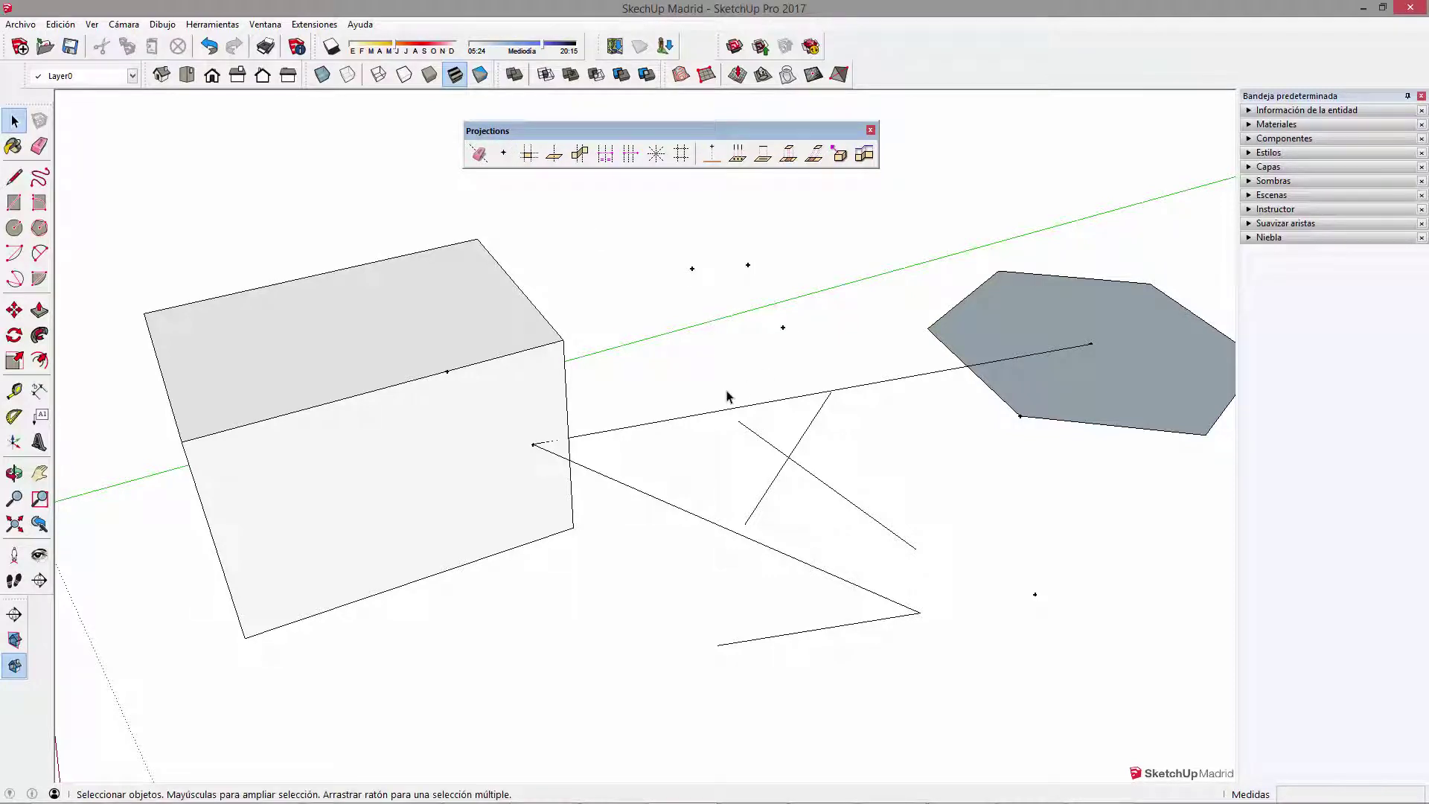
pyautogui.moveTo(688, 237); pyautogui.dragTo(782, 342)
pyautogui.scroll(-3, 813, 353)
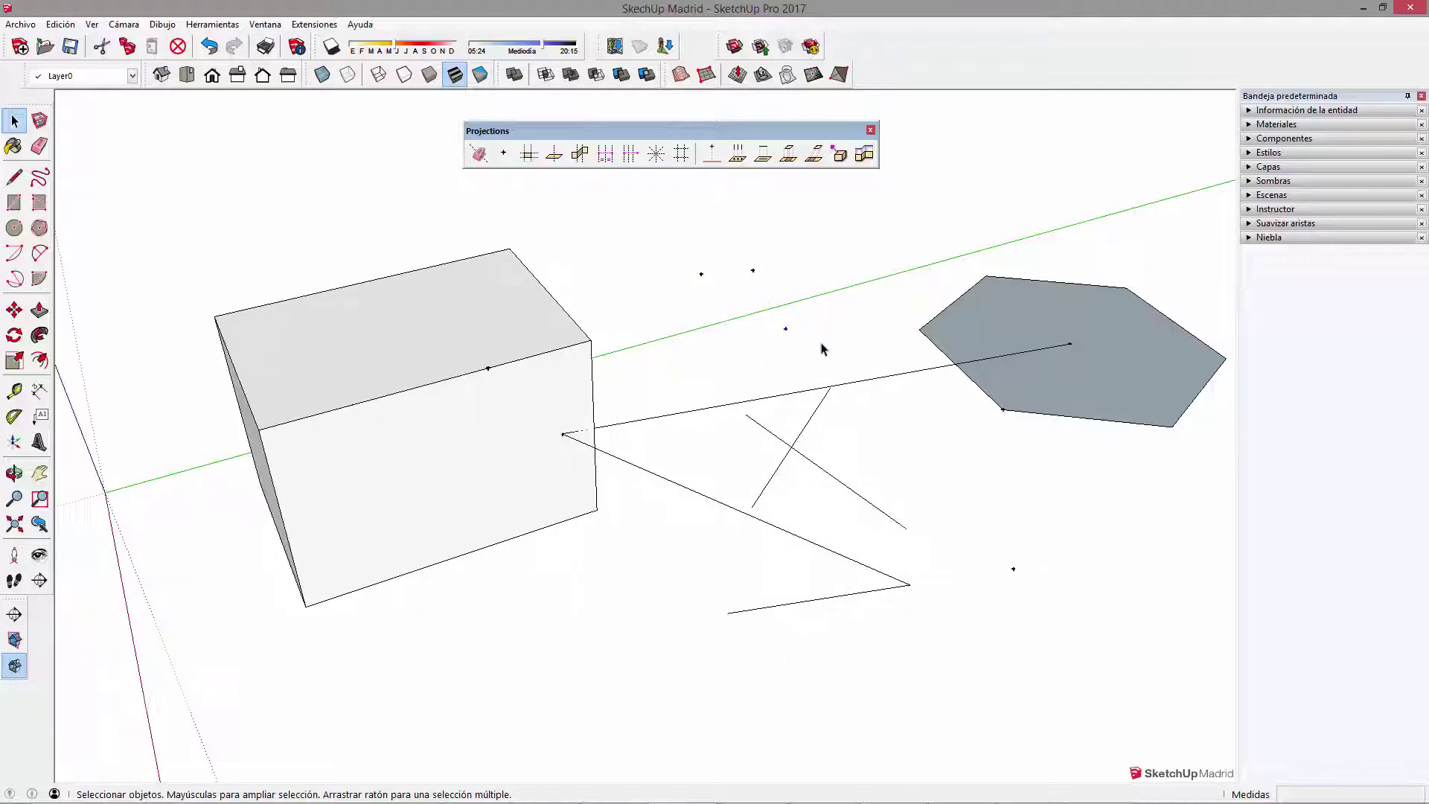
pyautogui.scroll(-2, 804, 335)
pyautogui.moveTo(797, 328); pyautogui.dragTo(750, 438, button='middle')
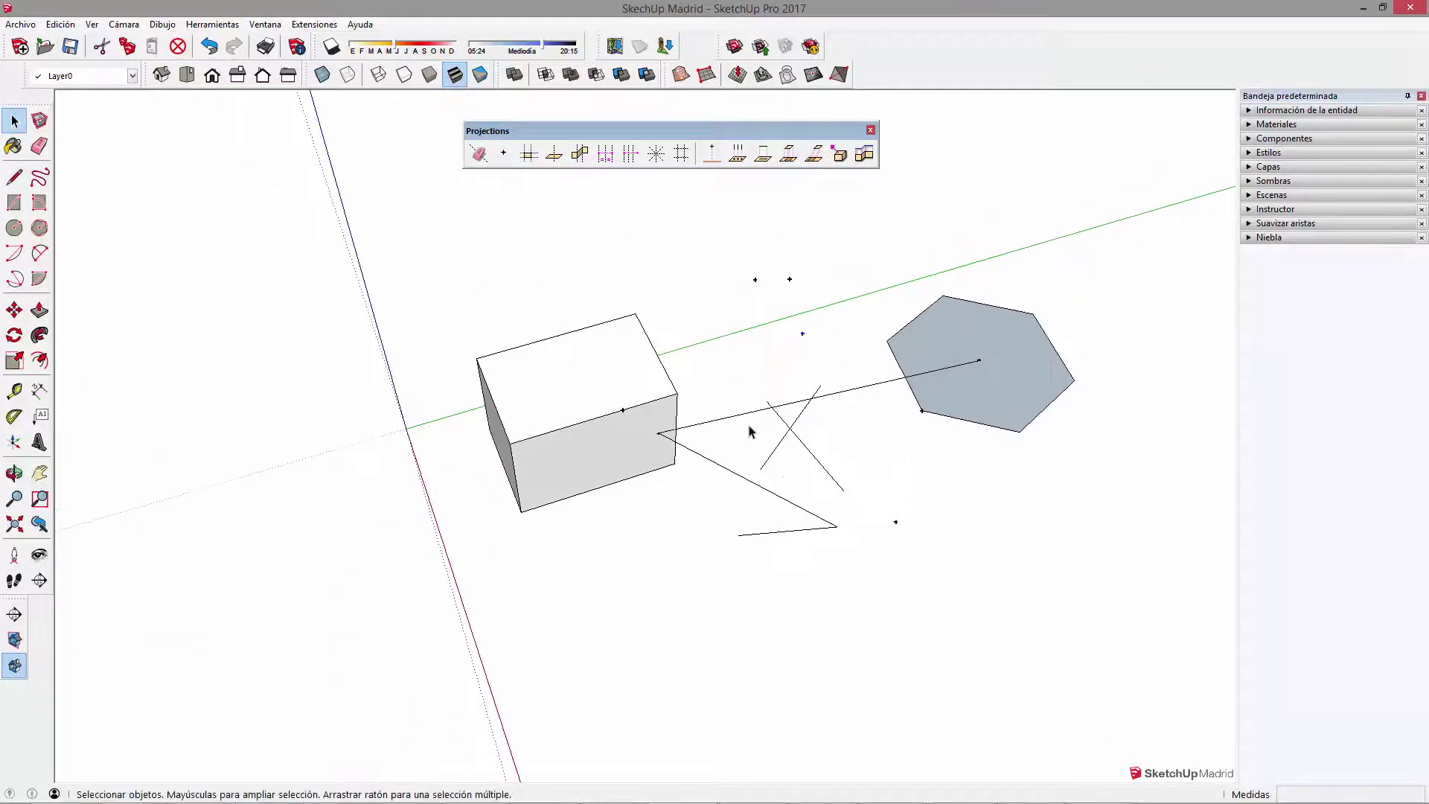
# Step: Open and close the Draw menu, then select every object in the scene
pyautogui.click(162, 24)
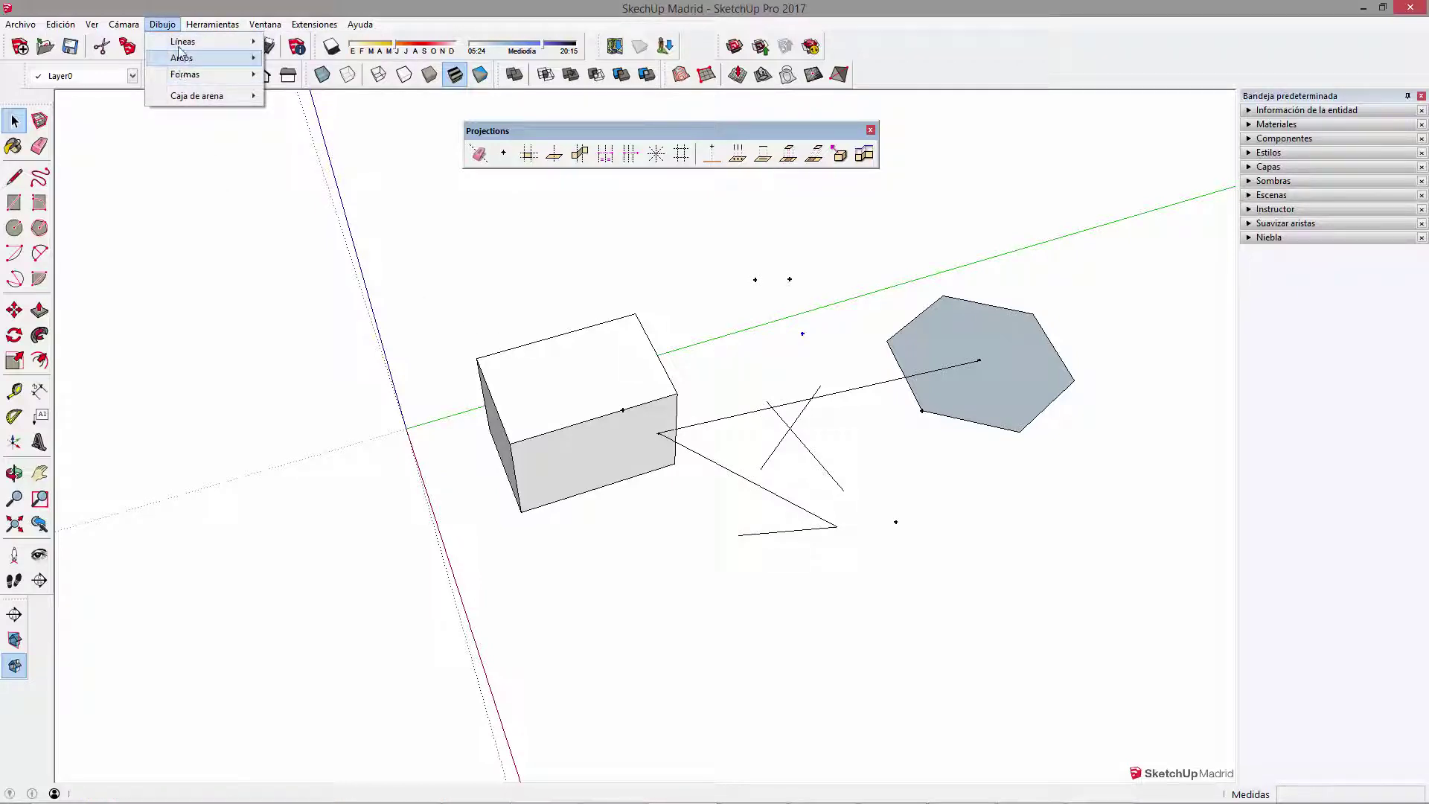
pyautogui.click(444, 309)
pyautogui.moveTo(393, 250); pyautogui.dragTo(1137, 577)
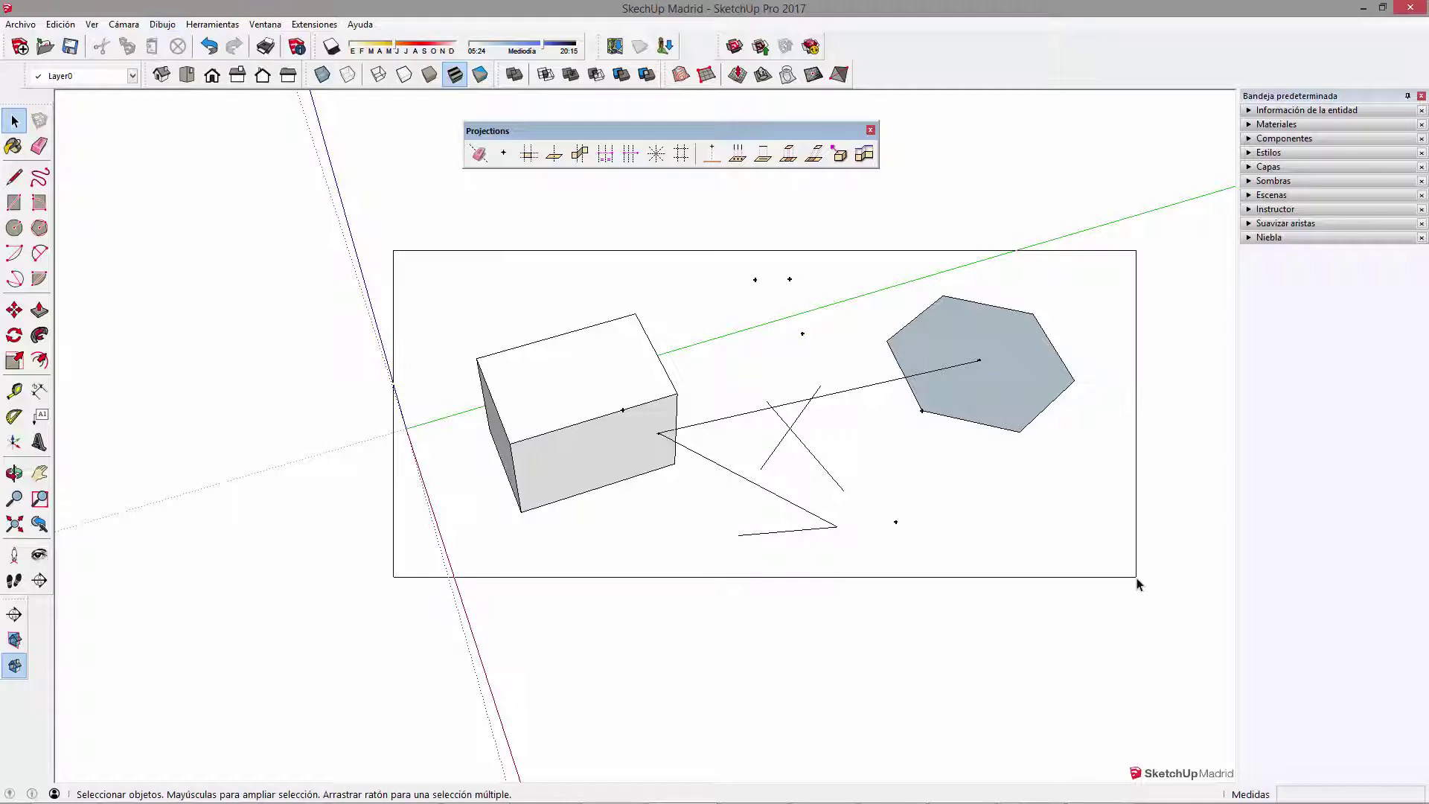
# Step: Delete everything and push/pull a new hexagon into a tall hexagonal prism
pyautogui.press('Delete')
pyautogui.click(40, 228)
pyautogui.click(631, 523)
pyautogui.click(729, 542)
pyautogui.moveTo(728, 615); pyautogui.dragTo(731, 683, button='middle')
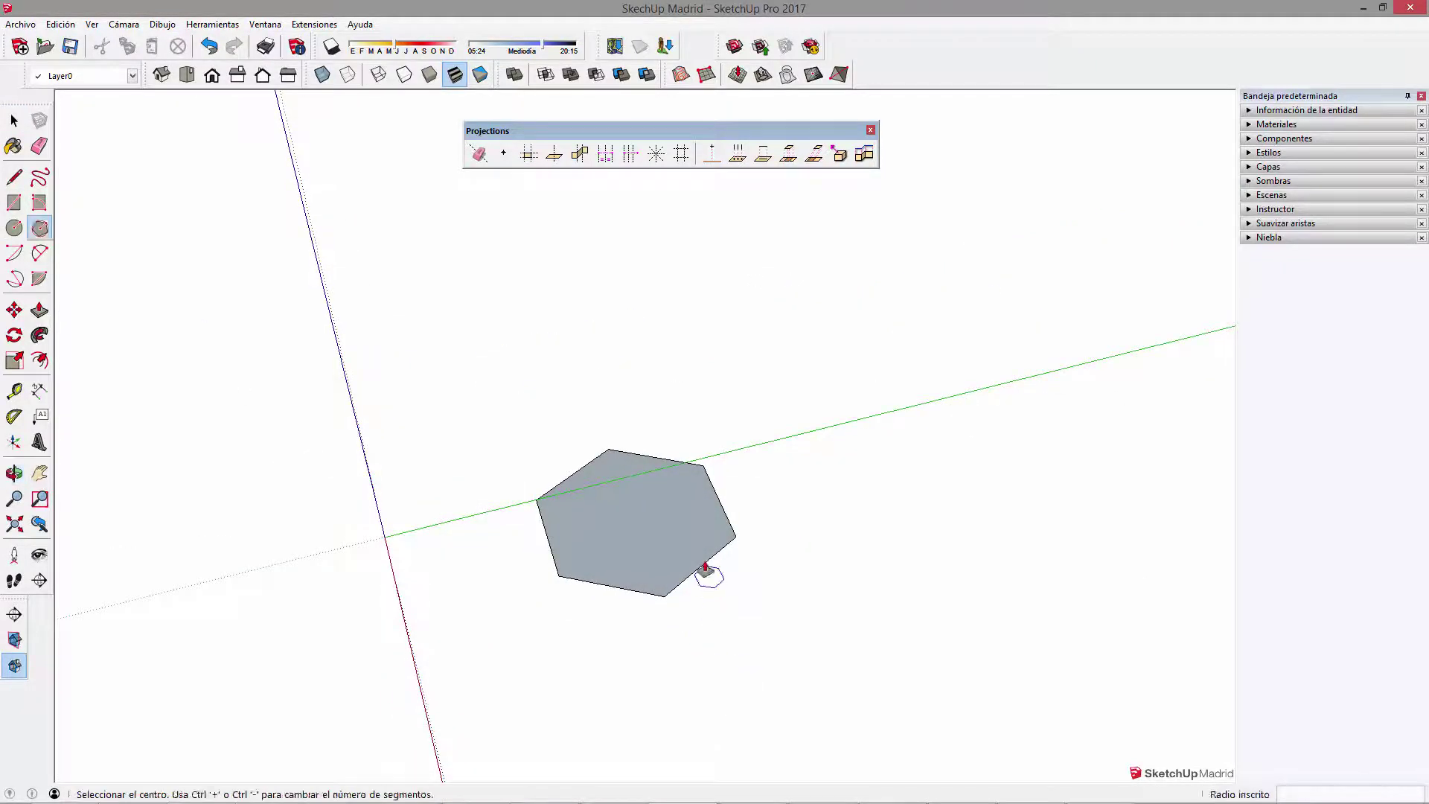
pyautogui.press('p')
pyautogui.click(655, 536)
pyautogui.click(655, 411)
pyautogui.press('space')
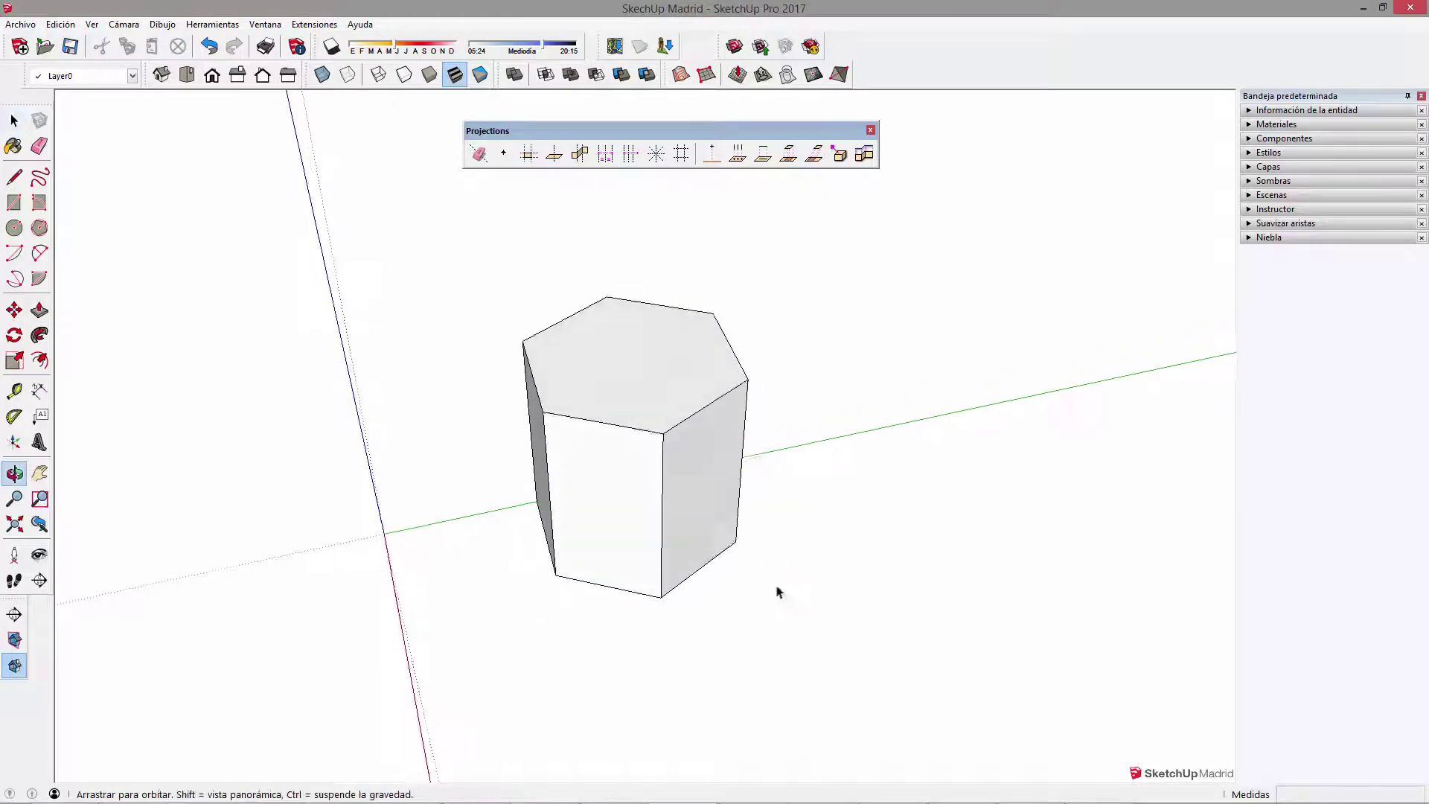
pyautogui.moveTo(772, 591); pyautogui.dragTo(624, 499, button='middle')
# Step: Draw a triangle and a four-sided face beside the prism with the Polygon tool
pyautogui.click(40, 228)
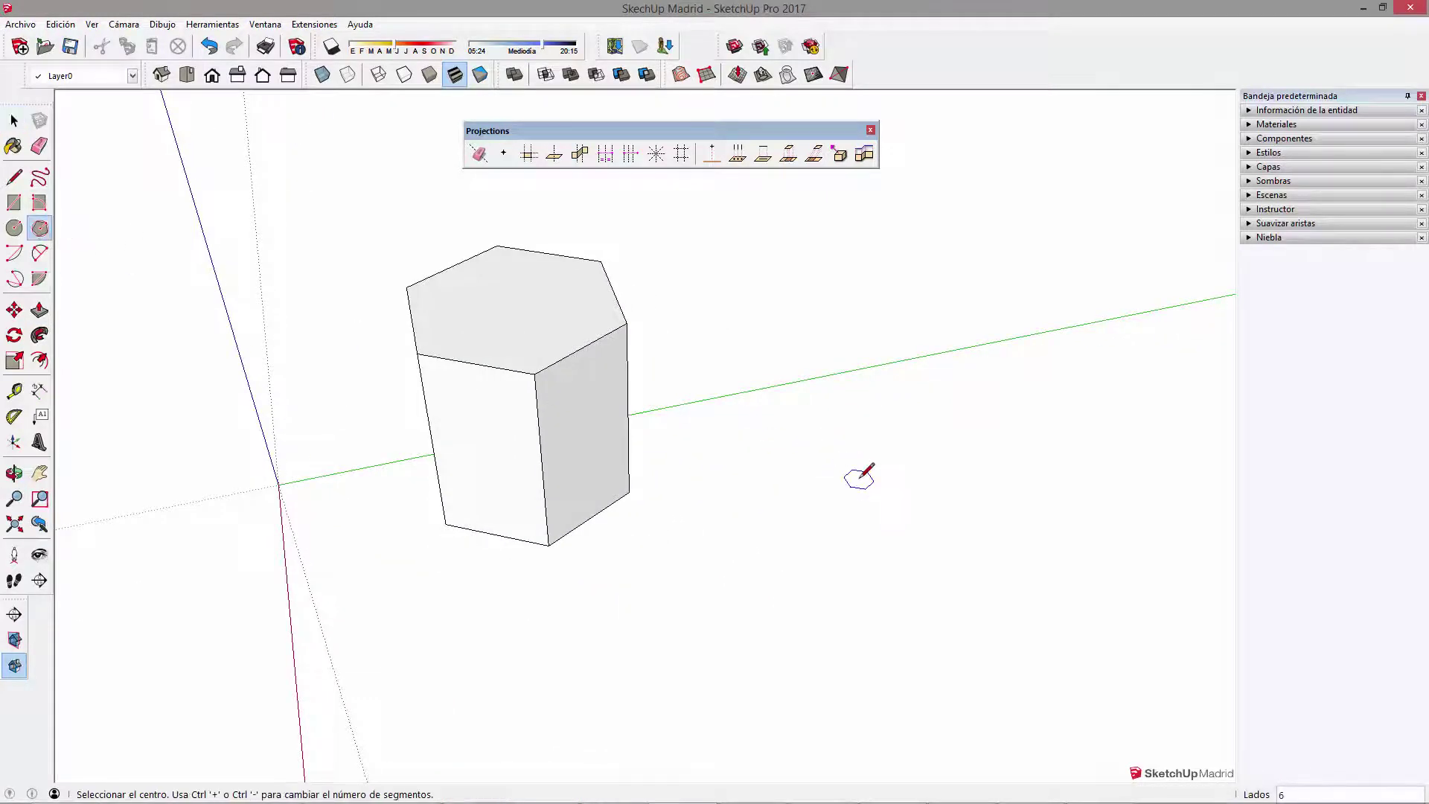
pyautogui.click(990, 409)
pyautogui.click(1139, 469)
pyautogui.moveTo(1139, 469); pyautogui.dragTo(945, 526, button='middle')
pyautogui.press('space')
pyautogui.moveTo(743, 501); pyautogui.dragTo(740, 358, button='middle')
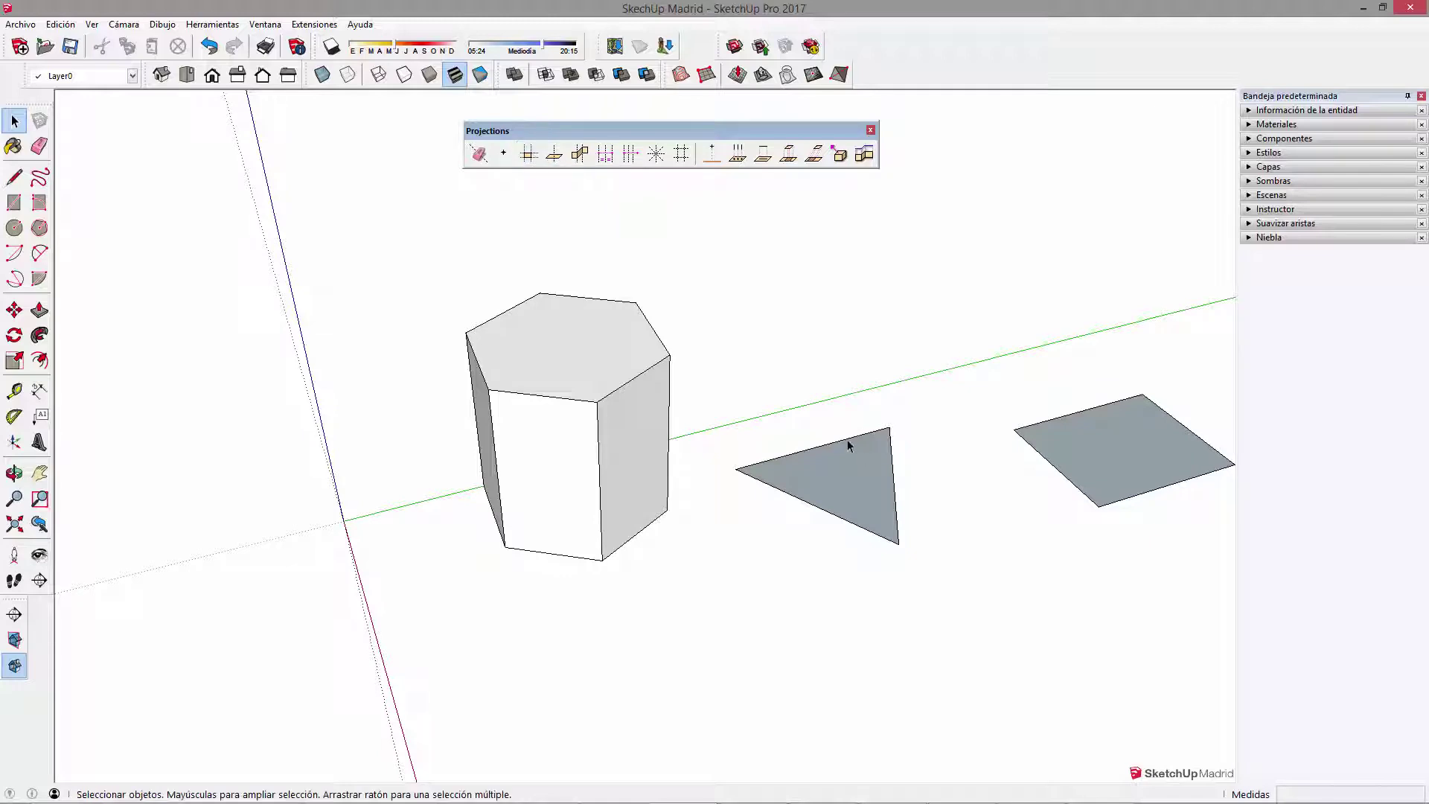
pyautogui.click(530, 154)
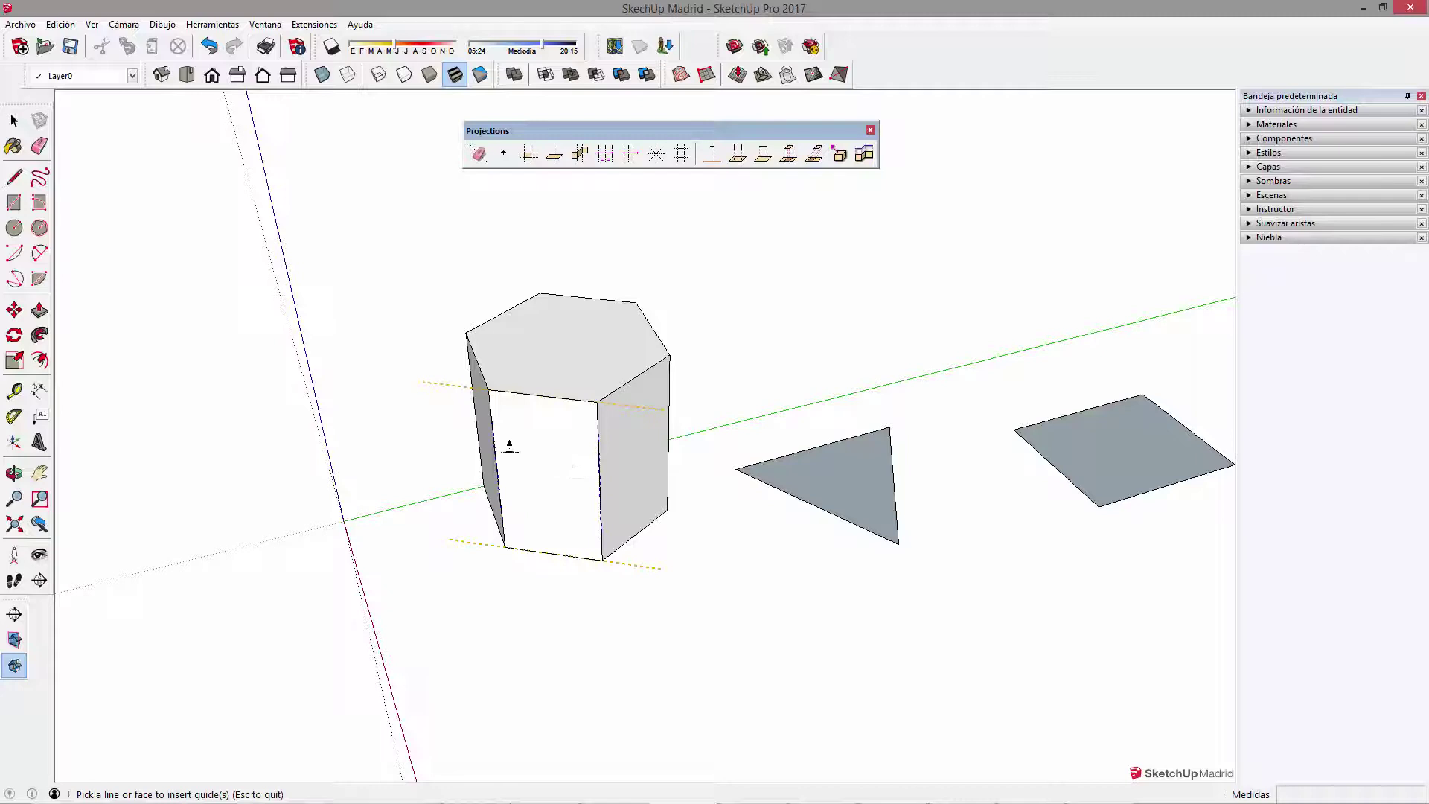
pyautogui.click(557, 440)
pyautogui.moveTo(679, 424); pyautogui.dragTo(539, 484, button='middle')
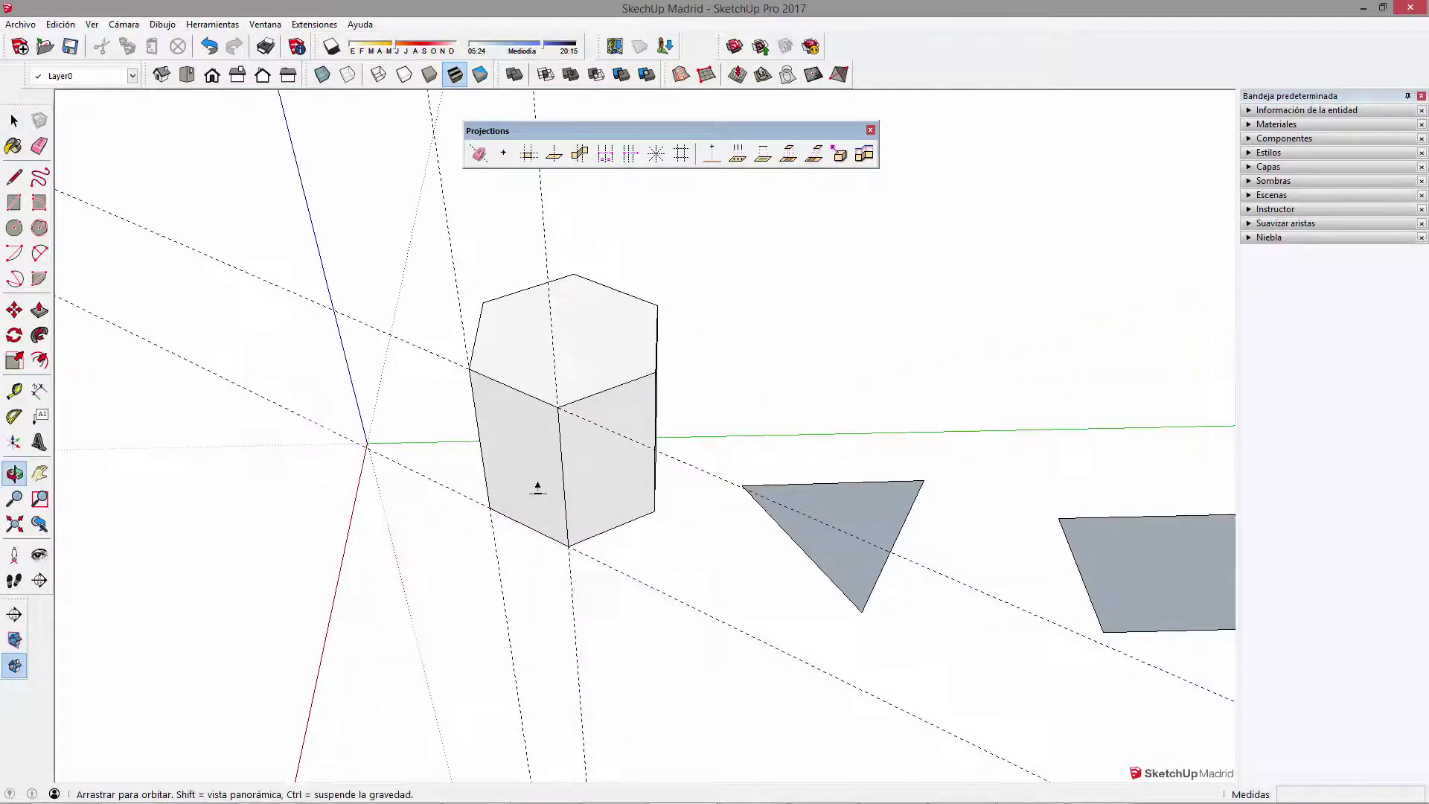
pyautogui.click(854, 506)
pyautogui.moveTo(853, 507)
pyautogui.mouseDown(button='middle')
pyautogui.moveTo(1044, 545)
pyautogui.moveTo(653, 419)
pyautogui.moveTo(680, 416)
pyautogui.moveTo(501, 402)
pyautogui.moveTo(734, 405)
pyautogui.moveTo(559, 408)
pyautogui.moveTo(637, 444)
pyautogui.moveTo(649, 418)
pyautogui.mouseUp(button='middle')
pyautogui.click(1031, 541)
pyautogui.press('space')
pyautogui.click(654, 419)
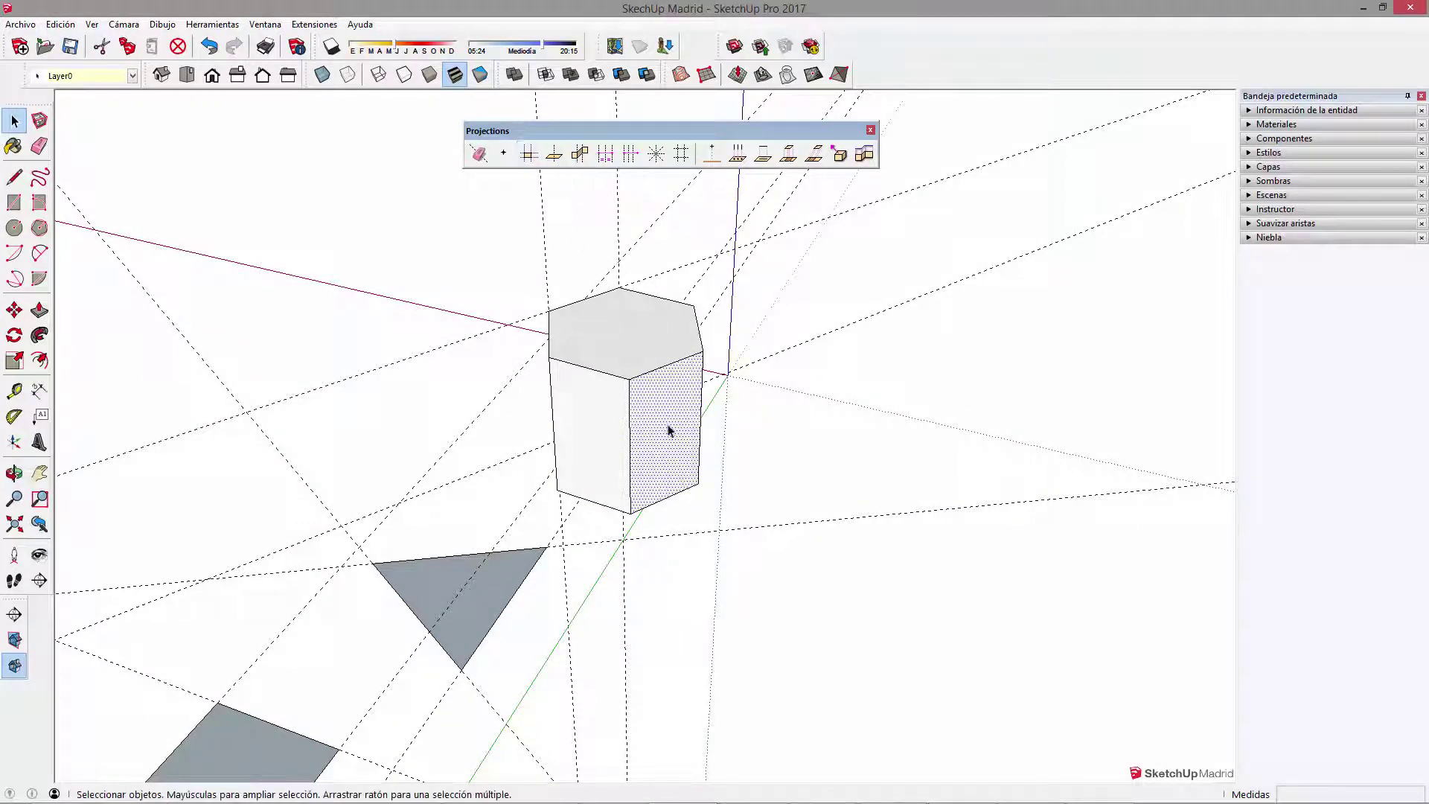
pyautogui.press('g')
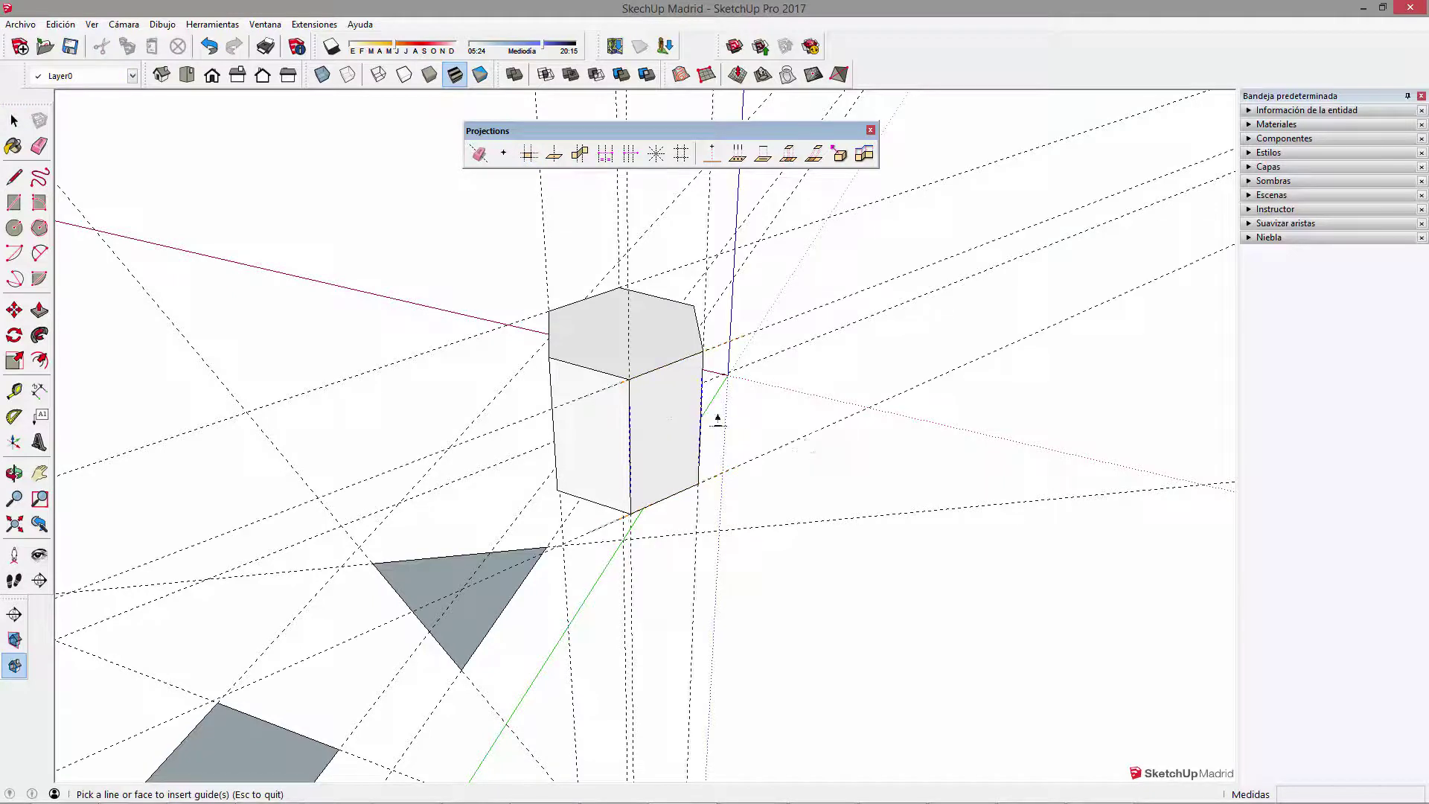
pyautogui.press('Escape')
pyautogui.moveTo(718, 419); pyautogui.dragTo(695, 417, button='middle')
pyautogui.click(529, 159)
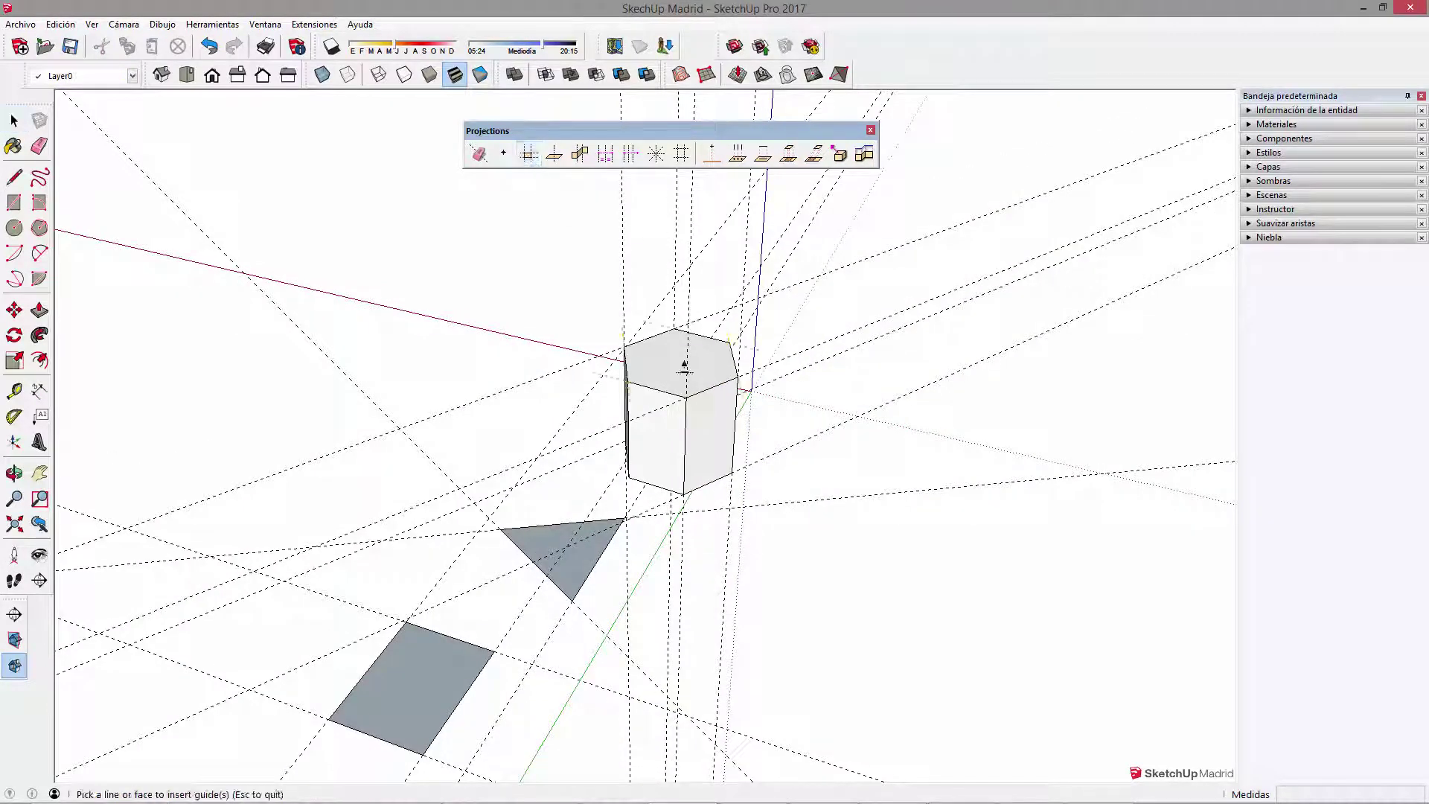
pyautogui.moveTo(669, 366)
pyautogui.mouseDown(button='middle')
pyautogui.moveTo(926, 449)
pyautogui.moveTo(1008, 386)
pyautogui.mouseUp(button='middle')
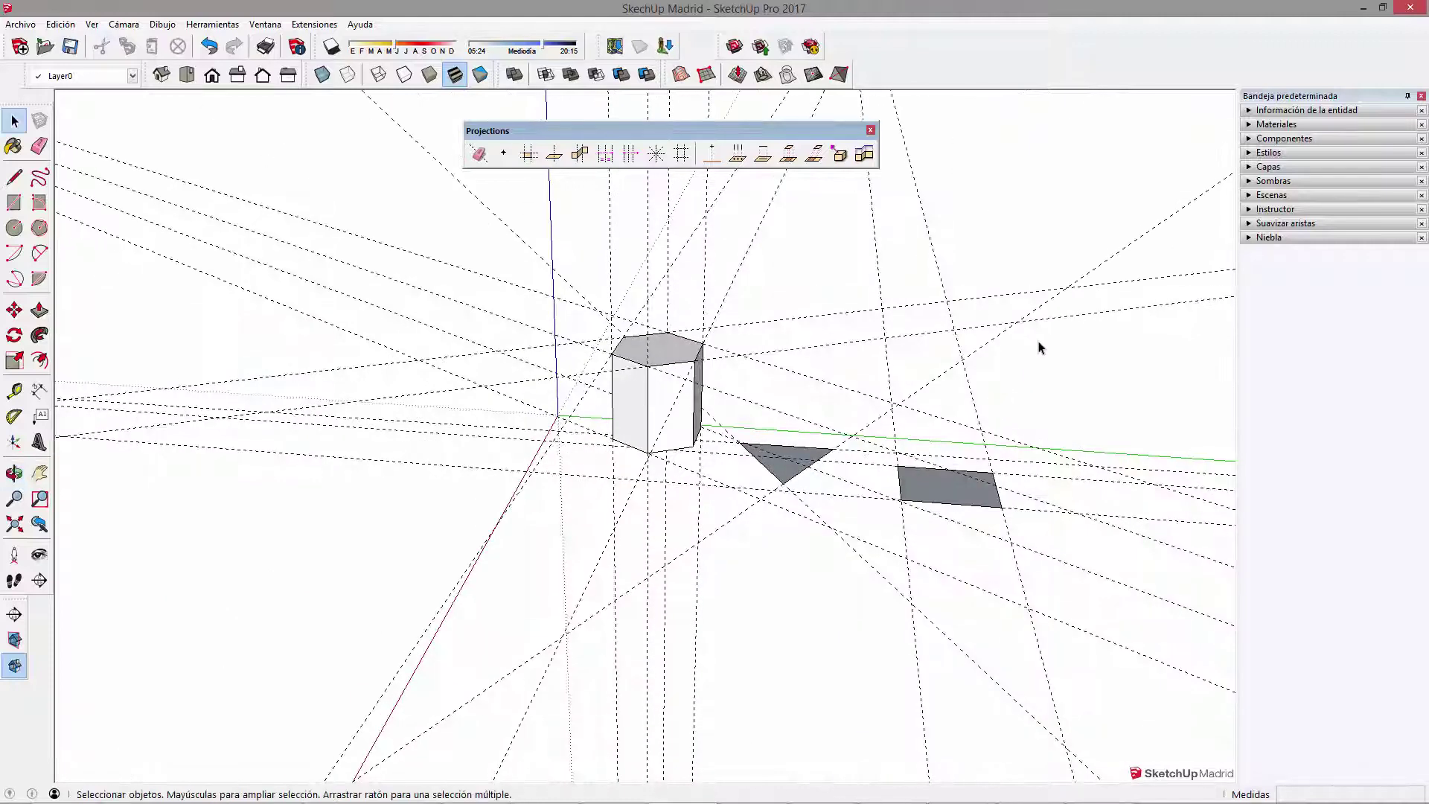
pyautogui.hotkey('ctrl', 'a')
pyautogui.click(1011, 217)
pyautogui.click(477, 156)
pyautogui.click(675, 423)
pyautogui.moveTo(677, 425); pyautogui.dragTo(955, 425, button='middle')
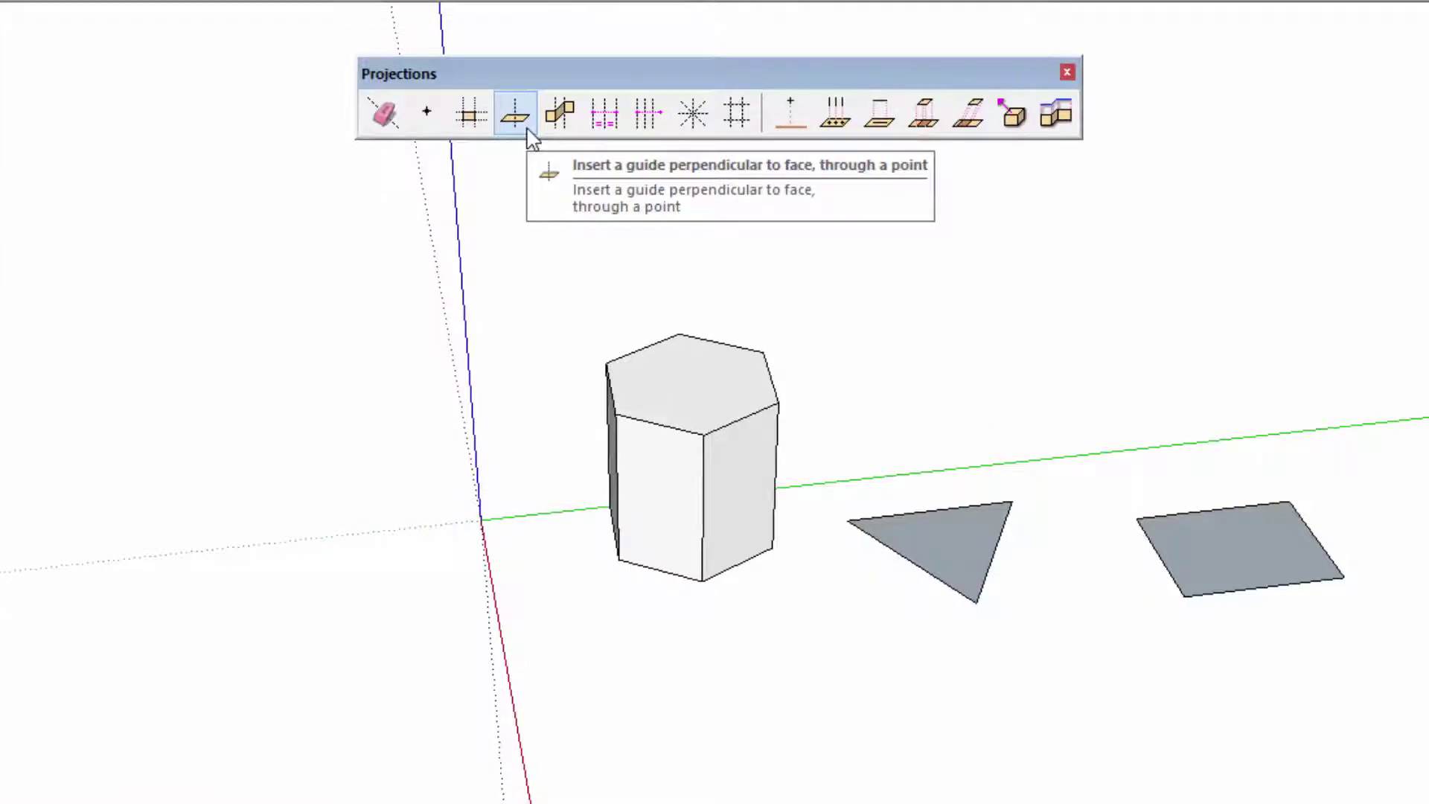
# Step: Add perpendicular guides through the window's upper and lower-right corners on the prism face
pyautogui.click(515, 116)
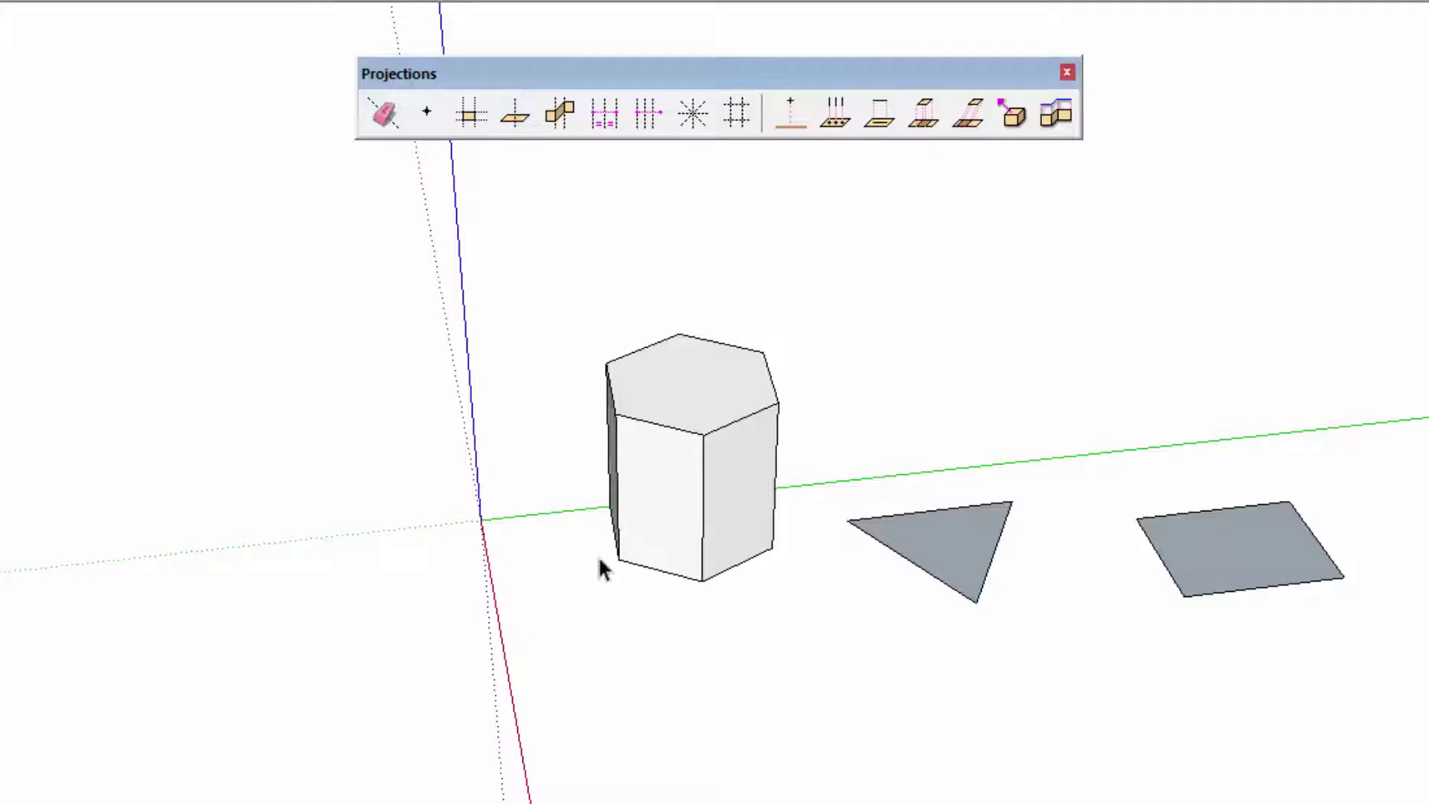
pyautogui.scroll(3, 600, 565)
pyautogui.click(660, 444)
pyautogui.scroll(2, 731, 457)
pyautogui.moveTo(731, 457)
pyautogui.mouseDown(button='middle')
pyautogui.moveTo(676, 594)
pyautogui.moveTo(661, 462)
pyautogui.moveTo(309, 460)
pyautogui.moveTo(333, 350)
pyautogui.mouseUp(button='middle')
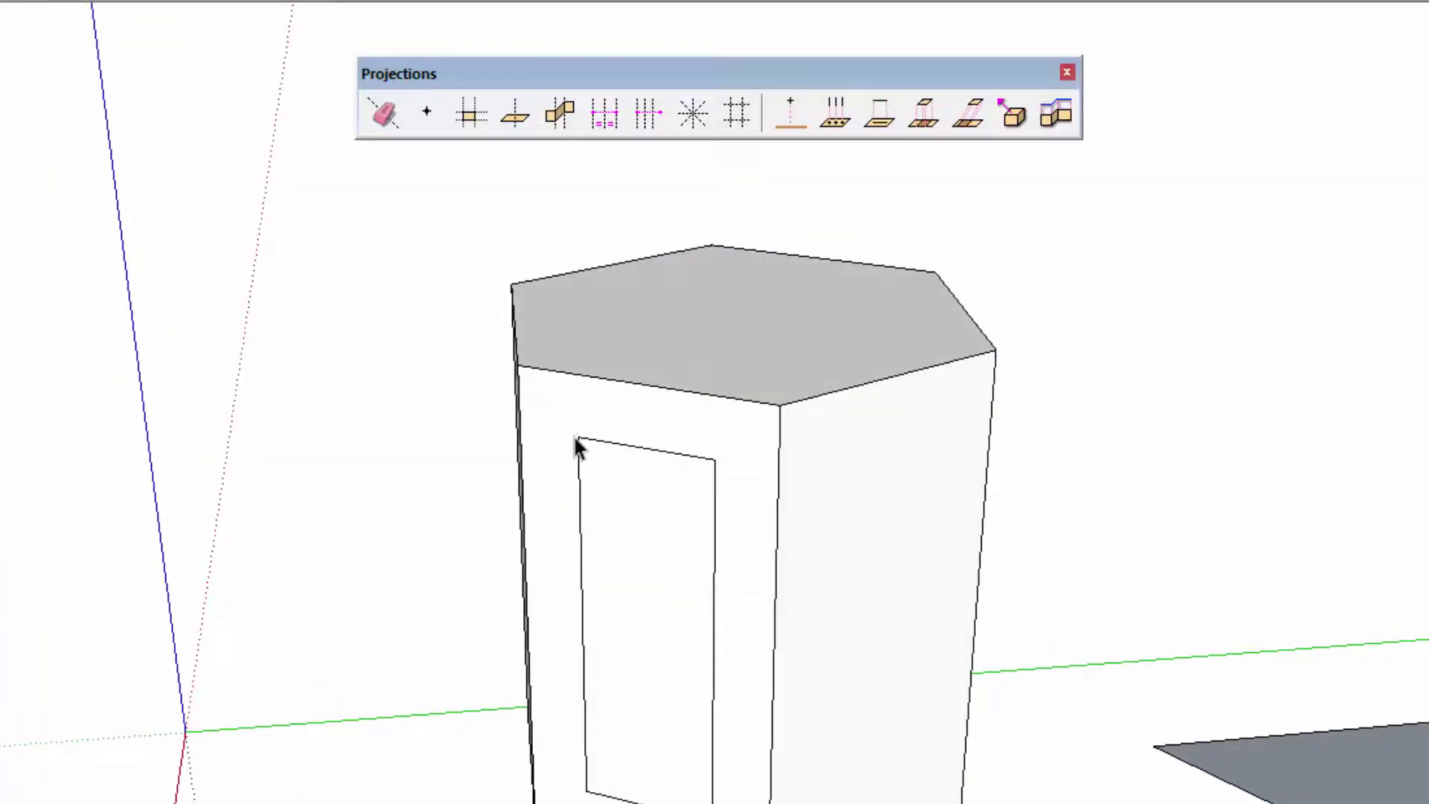
pyautogui.scroll(-1, 622, 459)
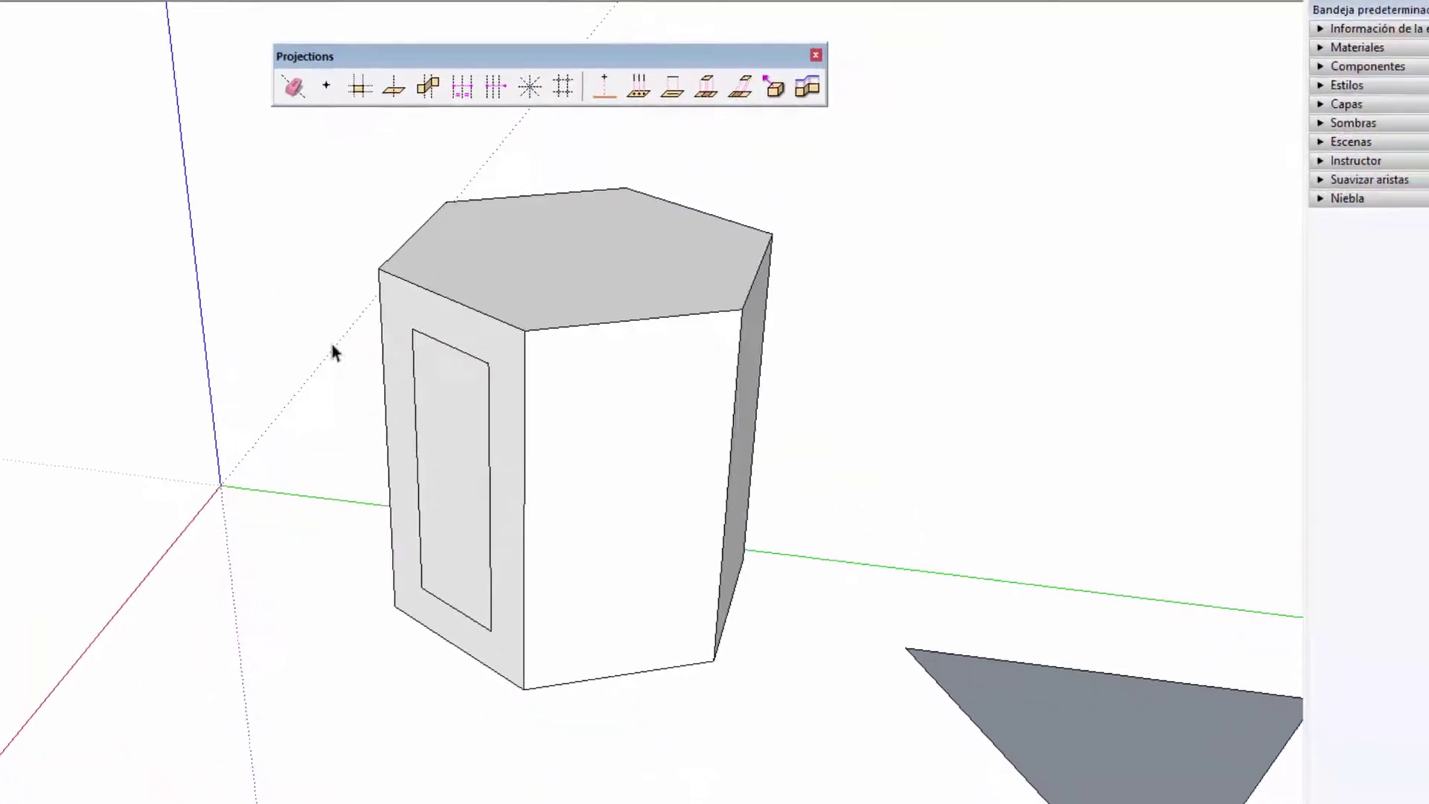
pyautogui.click(399, 90)
pyautogui.click(412, 330)
pyautogui.click(484, 637)
pyautogui.moveTo(365, 618)
pyautogui.mouseDown(button='middle')
pyautogui.moveTo(585, 437)
pyautogui.moveTo(762, 214)
pyautogui.moveTo(367, 479)
pyautogui.moveTo(441, 619)
pyautogui.moveTo(47, 424)
pyautogui.moveTo(543, 591)
pyautogui.moveTo(418, 568)
pyautogui.mouseUp(button='middle')
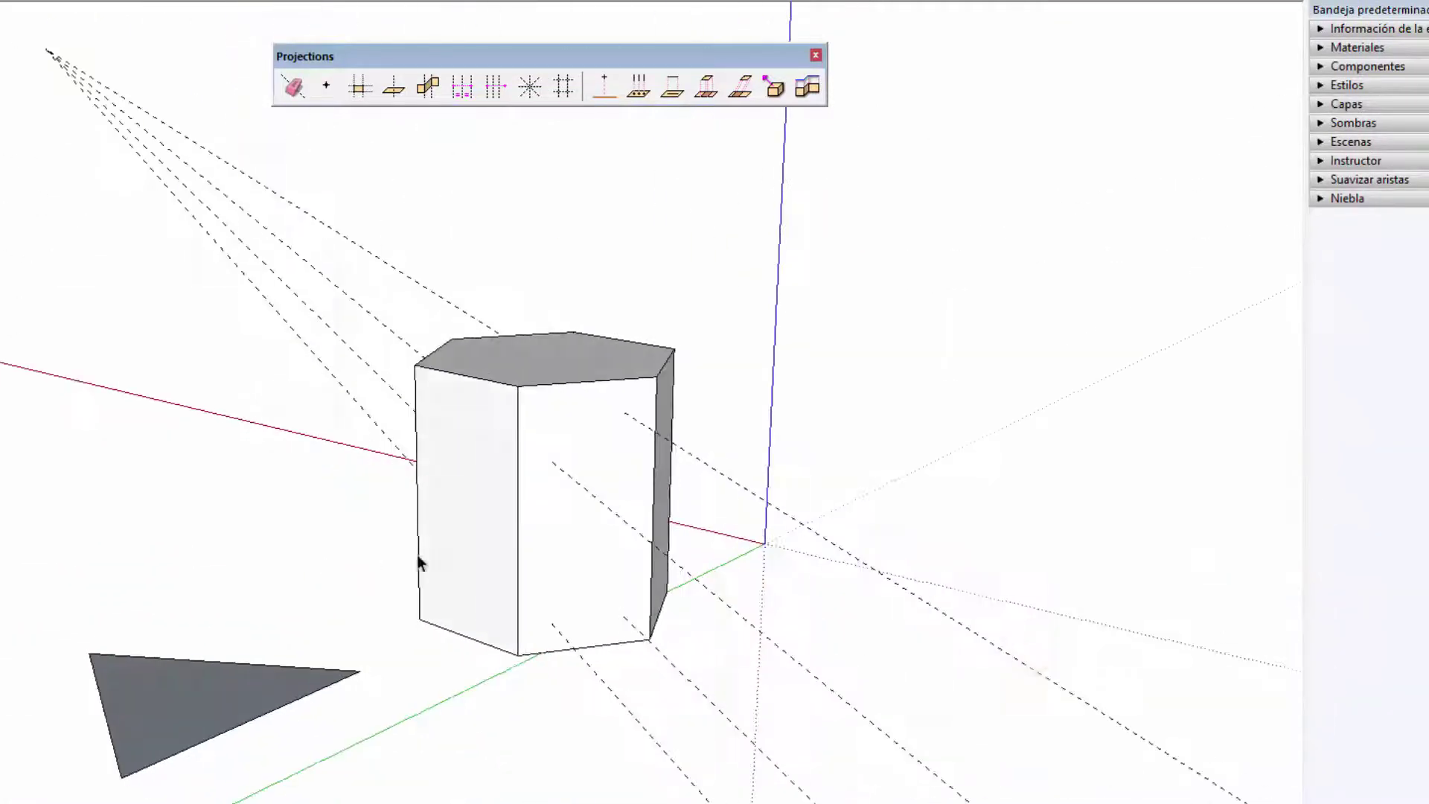
# Step: Draw a closed four-sided door outline on the prism's front face with the Line tool
pyautogui.press('l')
pyautogui.click(550, 620)
pyautogui.click(550, 461)
pyautogui.click(624, 413)
pyautogui.click(621, 613)
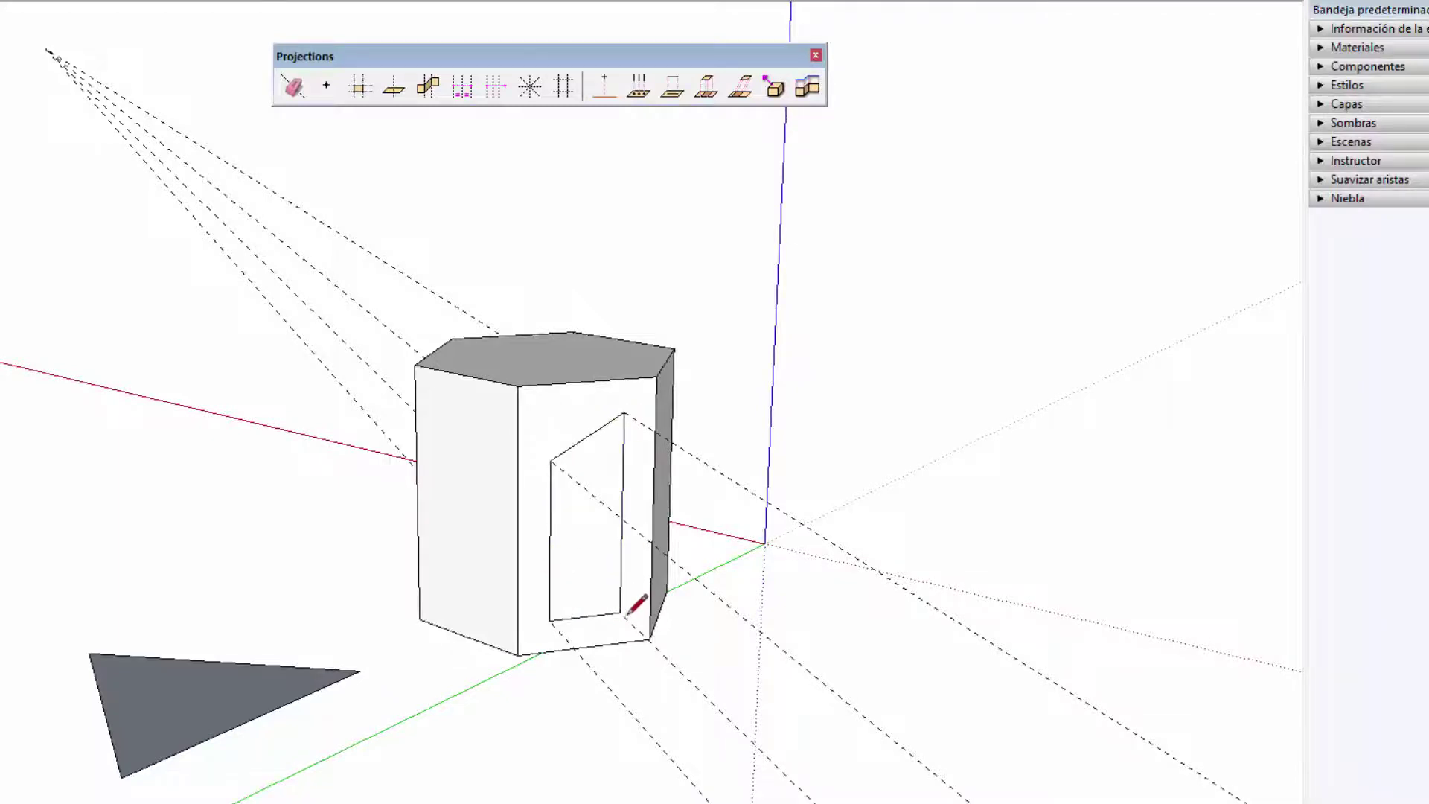
pyautogui.moveTo(408, 565)
pyautogui.mouseDown(button='middle')
pyautogui.moveTo(1110, 583)
pyautogui.moveTo(763, 466)
pyautogui.moveTo(753, 447)
pyautogui.moveTo(341, 528)
pyautogui.moveTo(472, 574)
pyautogui.moveTo(1015, 517)
pyautogui.moveTo(280, 471)
pyautogui.mouseUp(button='middle')
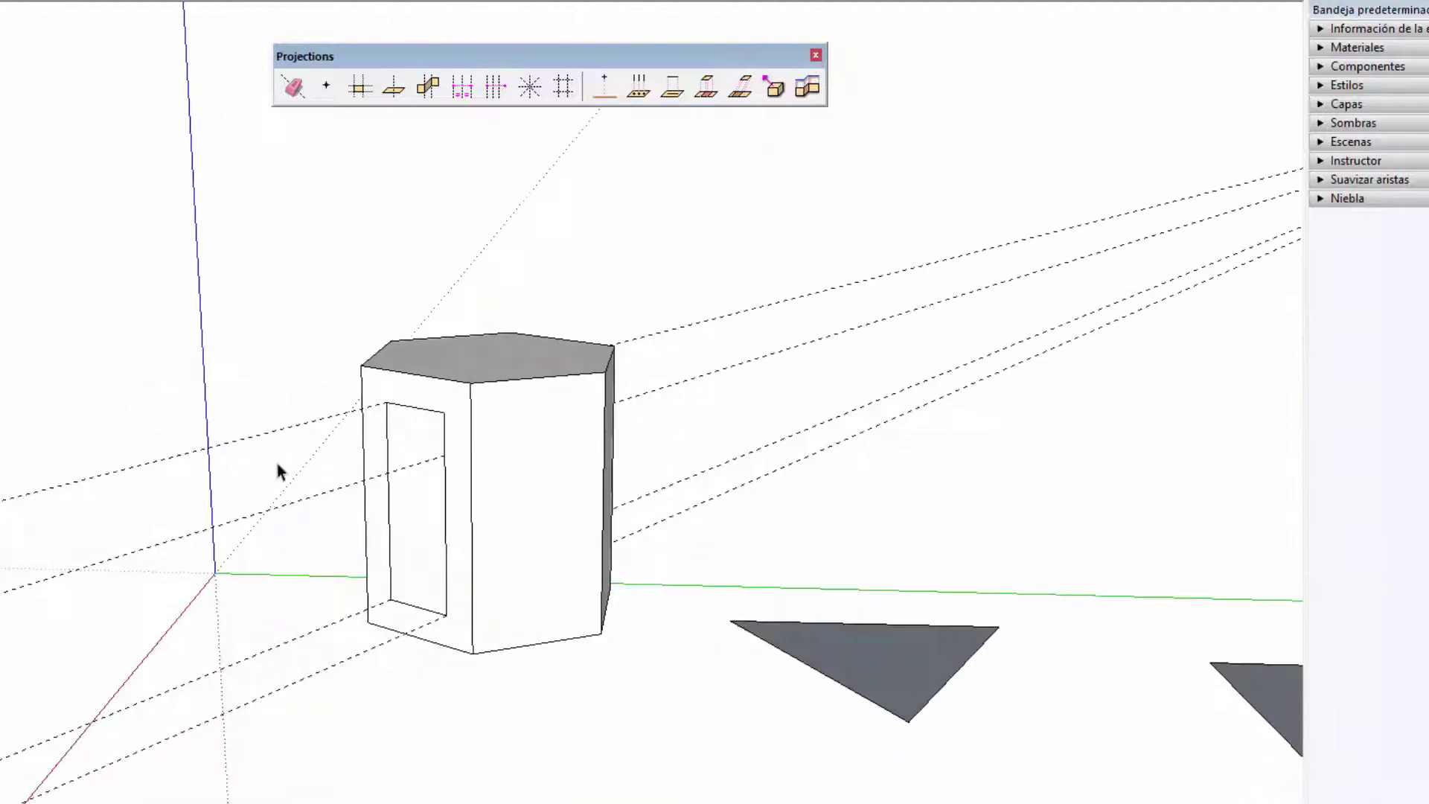
# Step: Start a projection guide and a line at the door corner, then cancel and orbit the prism
pyautogui.click(466, 87)
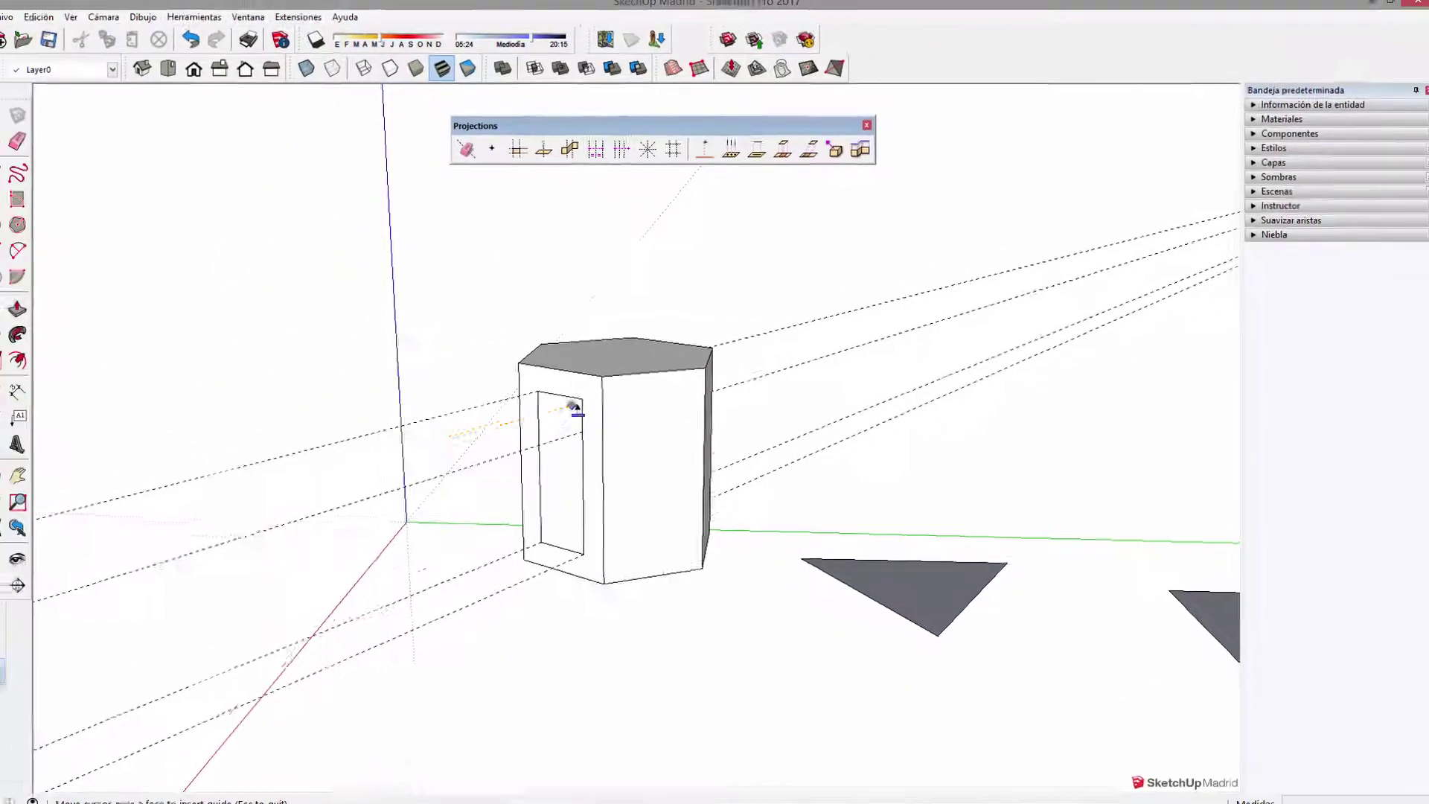
pyautogui.moveTo(773, 442)
pyautogui.mouseDown(button='middle')
pyautogui.moveTo(226, 466)
pyautogui.moveTo(578, 520)
pyautogui.moveTo(542, 533)
pyautogui.moveTo(690, 500)
pyautogui.mouseUp(button='middle')
pyautogui.press('l')
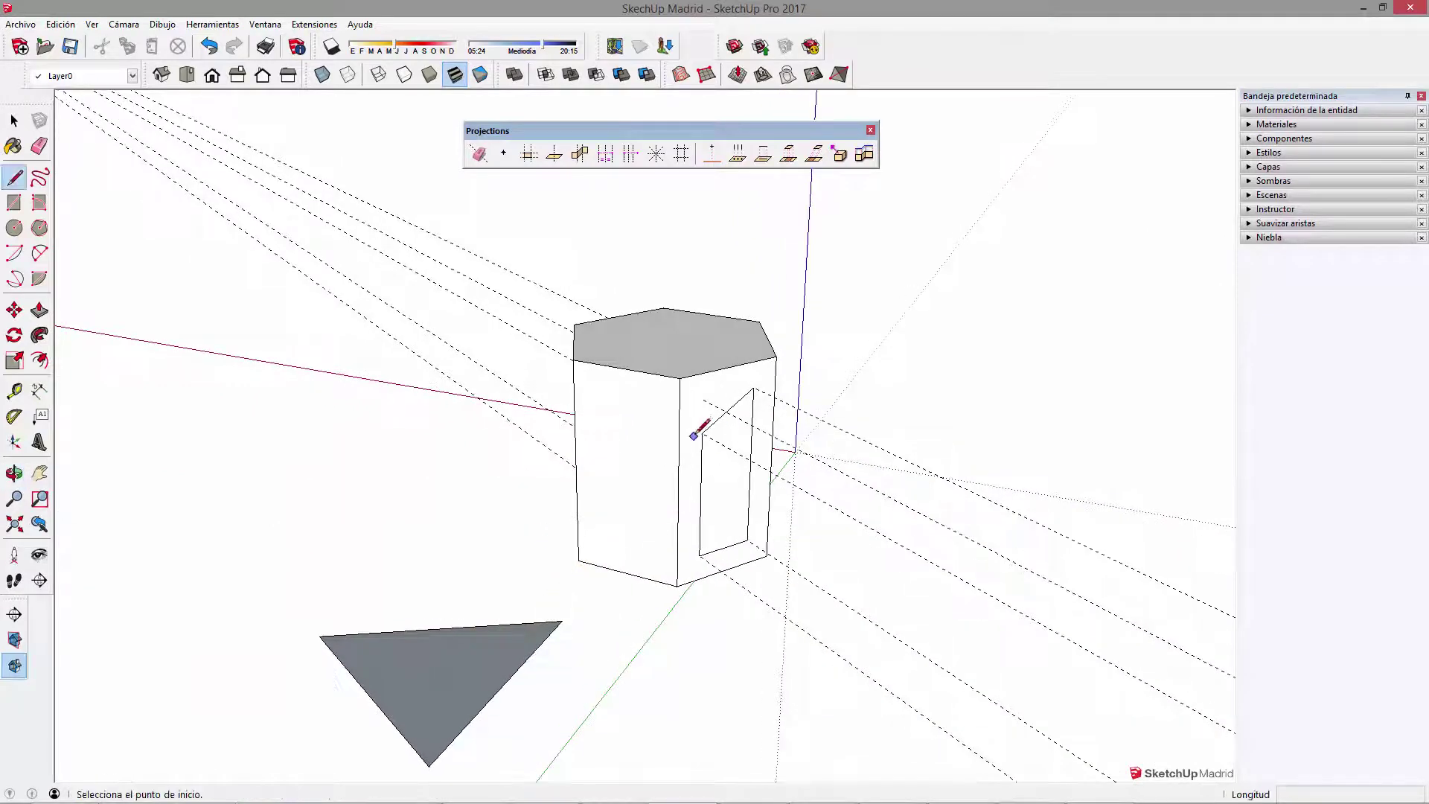
pyautogui.click(703, 432)
pyautogui.press('space')
pyautogui.moveTo(645, 482)
pyautogui.mouseDown(button='middle')
pyautogui.moveTo(1144, 488)
pyautogui.moveTo(620, 486)
pyautogui.moveTo(983, 405)
pyautogui.moveTo(380, 626)
pyautogui.moveTo(655, 479)
pyautogui.moveTo(484, 160)
pyautogui.mouseUp(button='middle')
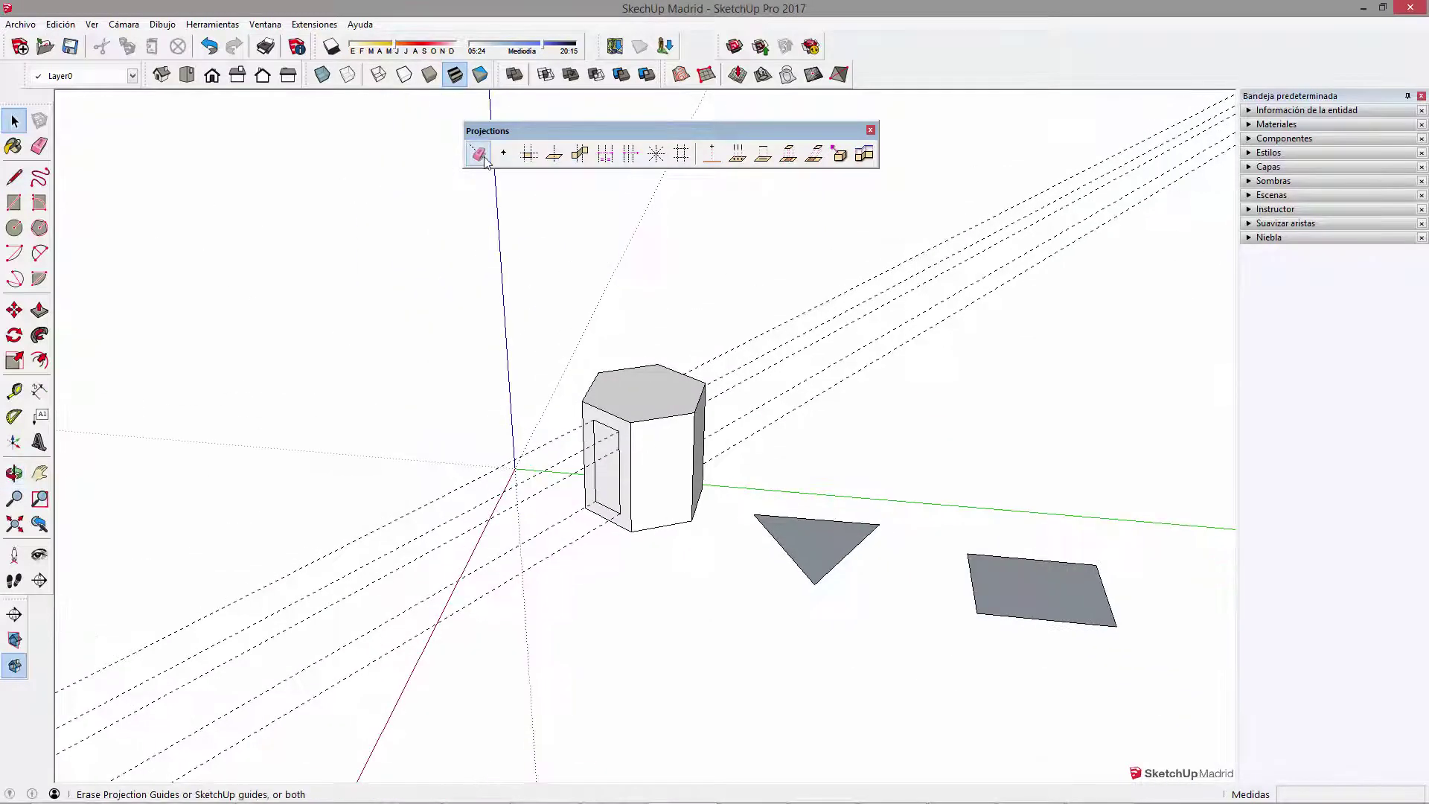
# Step: Erase the existing projection guides and begin selecting the prism's faces
pyautogui.click(482, 156)
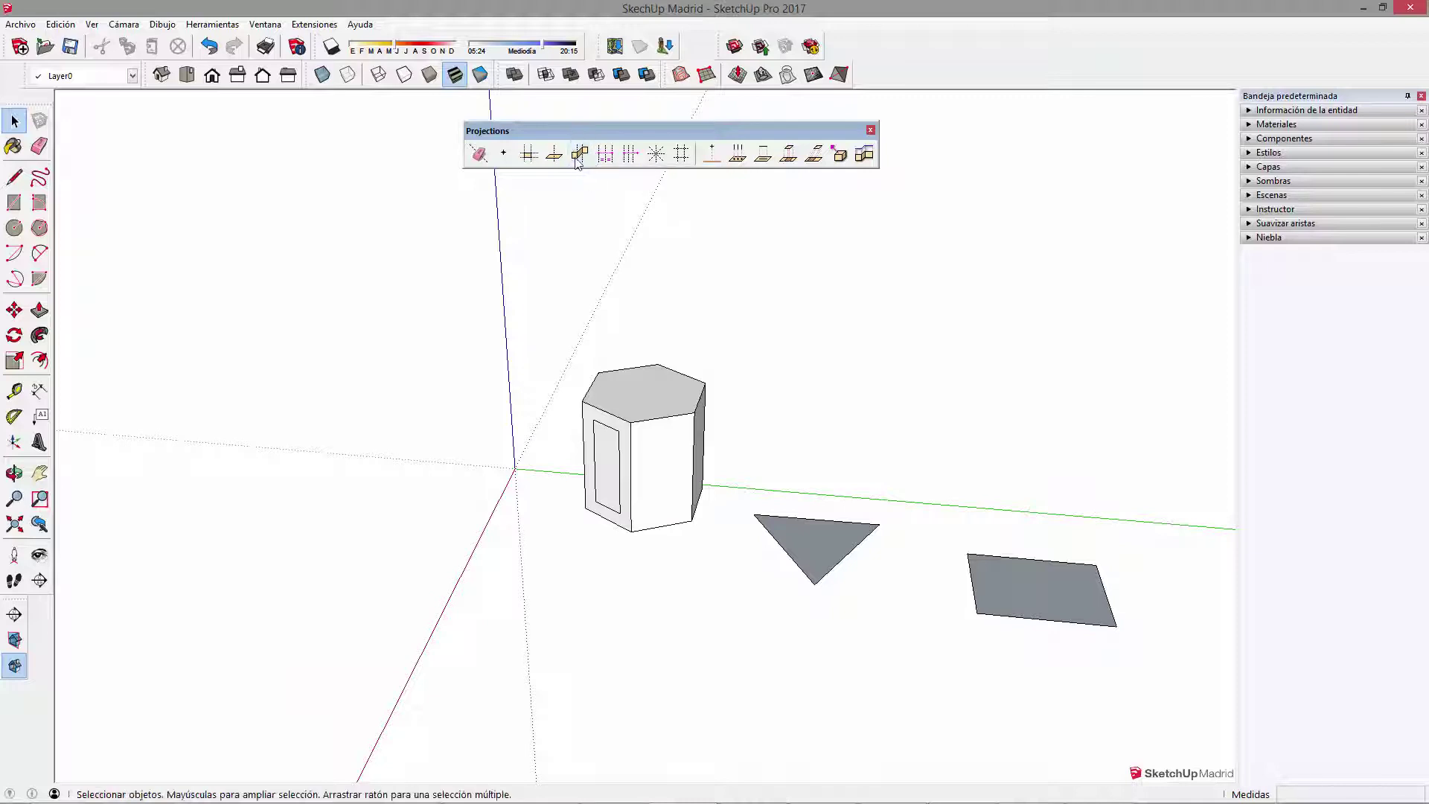
pyautogui.scroll(2, 680, 454)
pyautogui.click(676, 444)
pyautogui.scroll(3, 676, 444)
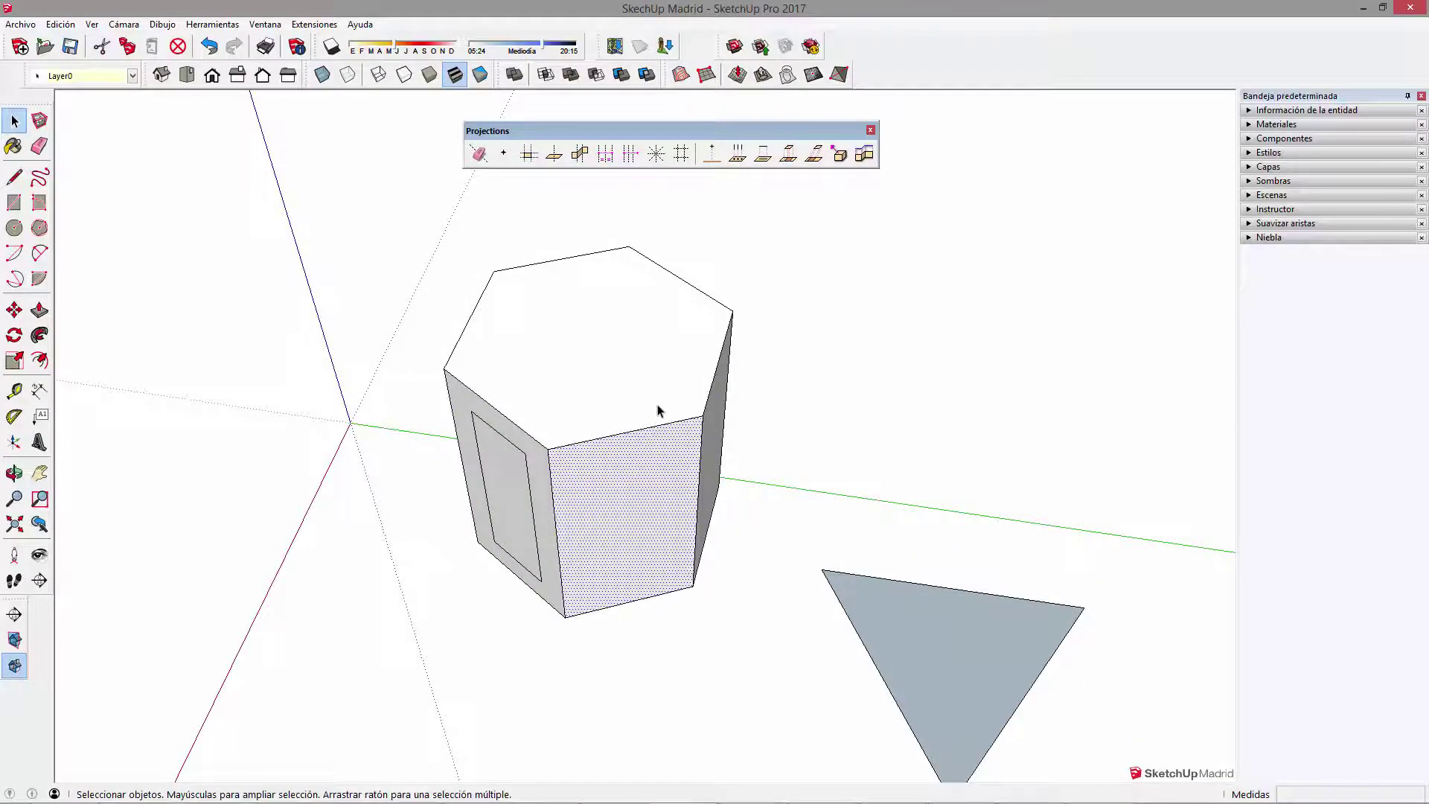
pyautogui.click(659, 410)
pyautogui.moveTo(659, 410); pyautogui.dragTo(621, 414, button='middle')
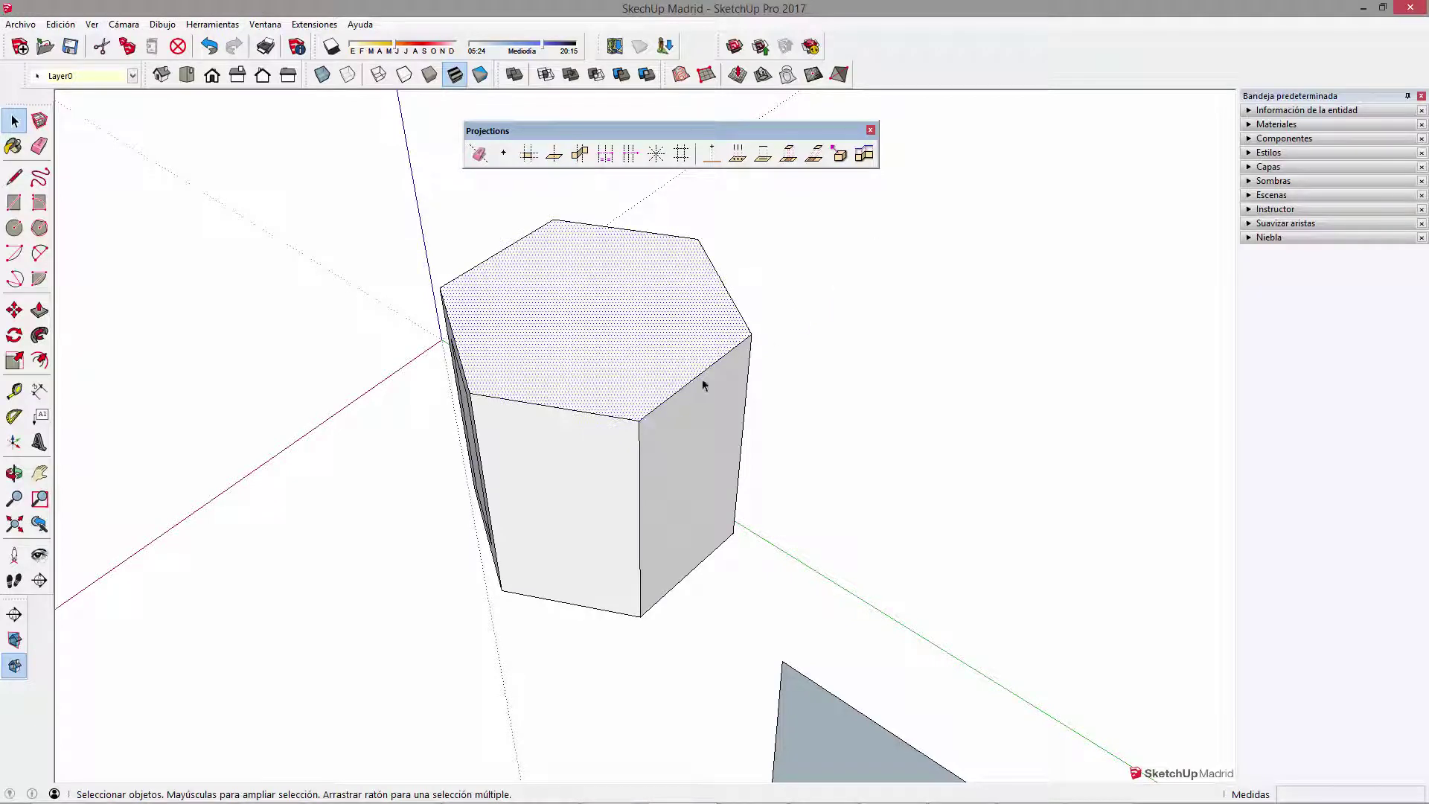
# Step: Select the top hexagon and right side face, then run the Projections guide tool
pyautogui.click(988, 274)
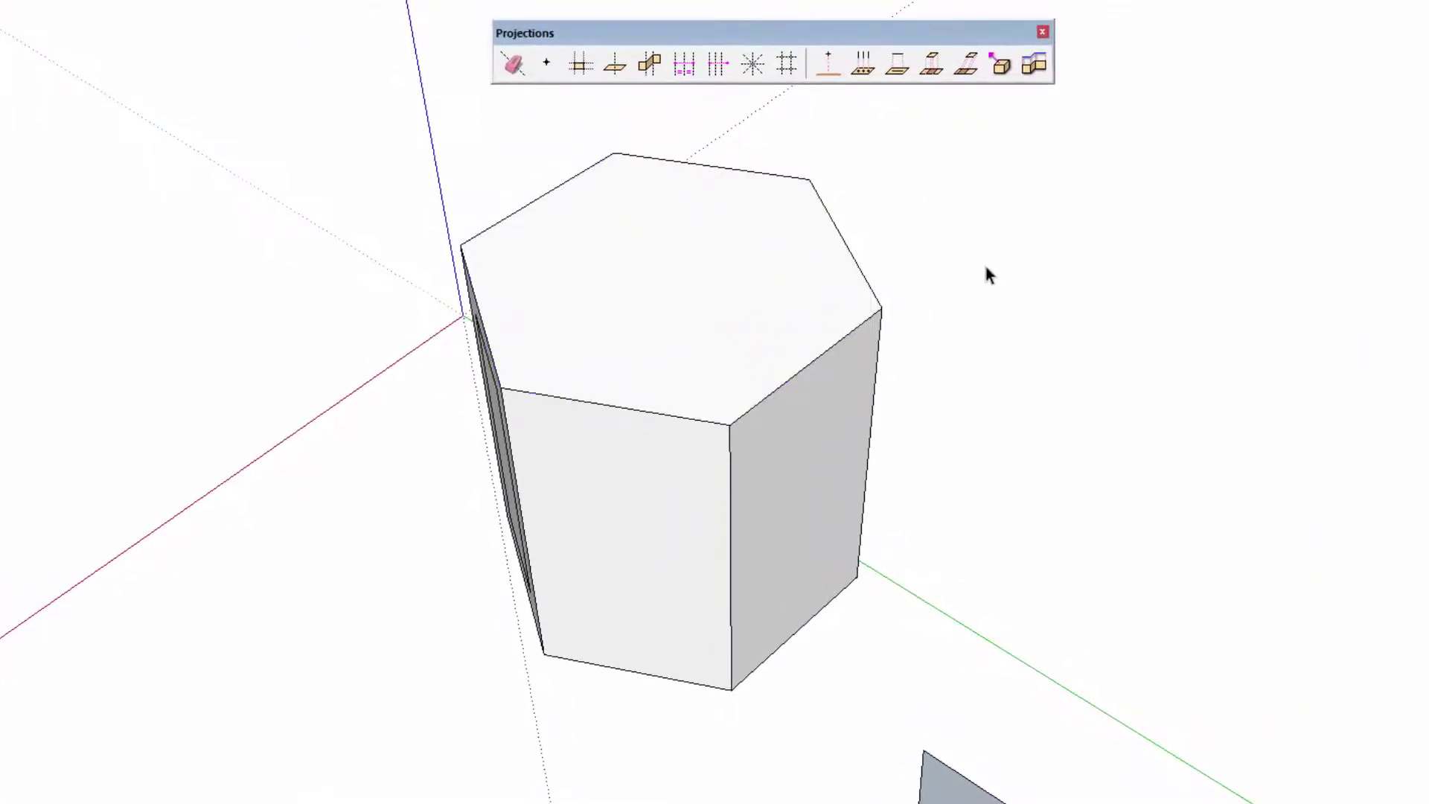
pyautogui.click(750, 317)
pyautogui.keyDown('shift'); pyautogui.click(817, 435); pyautogui.keyUp('shift')
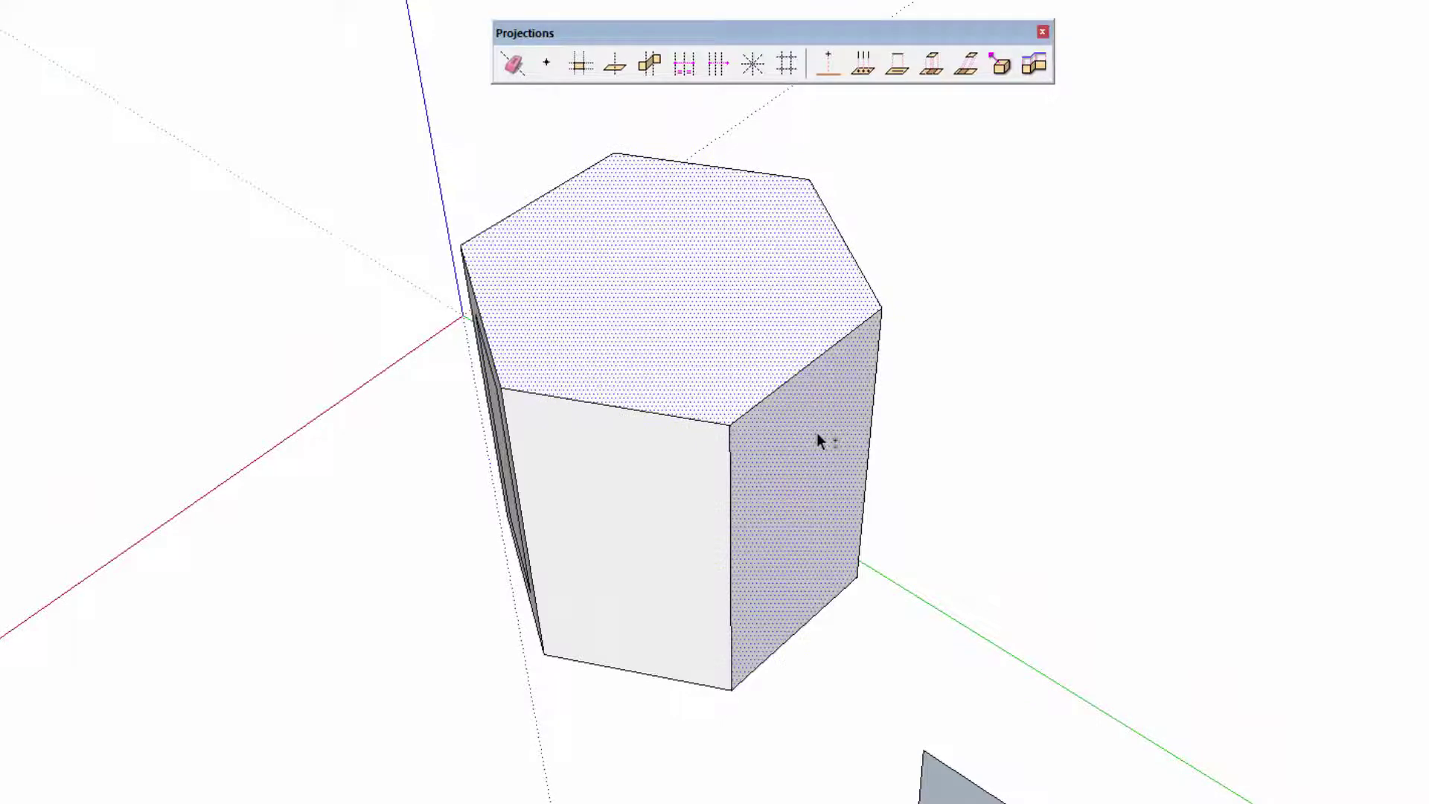
pyautogui.click(652, 66)
pyautogui.moveTo(842, 387)
pyautogui.mouseDown(button='middle')
pyautogui.moveTo(1028, 431)
pyautogui.moveTo(845, 606)
pyautogui.moveTo(822, 253)
pyautogui.mouseUp(button='middle')
pyautogui.moveTo(648, 560)
pyautogui.mouseDown(button='middle')
pyautogui.moveTo(690, 568)
pyautogui.moveTo(629, 450)
pyautogui.mouseUp(button='middle')
# Step: Reselect the top hexagon with the left side face, then zoom out and clear the selection
pyautogui.click(629, 450)
pyautogui.click(669, 339)
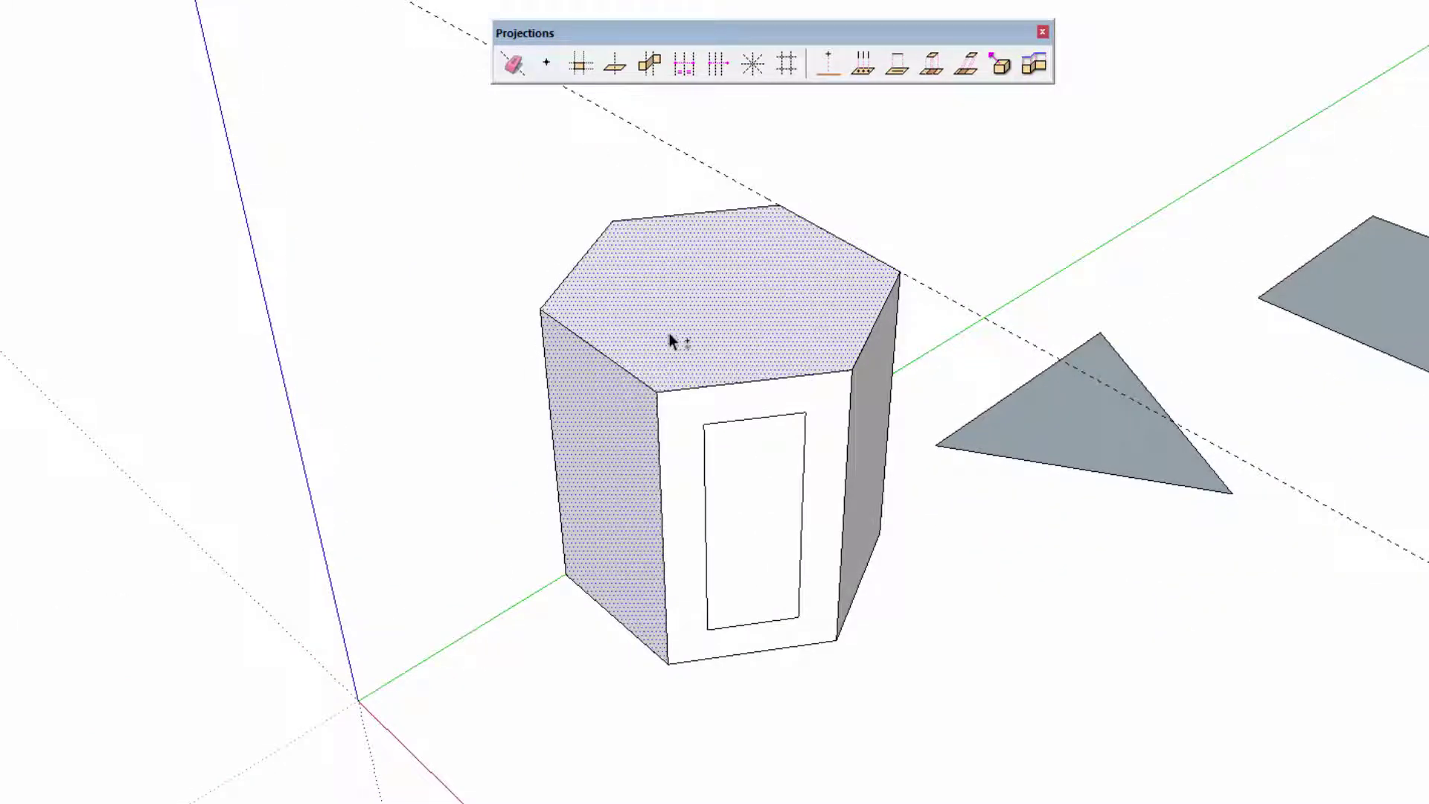
pyautogui.click(536, 278)
pyautogui.click(633, 311)
pyautogui.keyDown('shift'); pyautogui.click(596, 422); pyautogui.keyUp('shift')
pyautogui.moveTo(648, 463)
pyautogui.mouseDown(button='middle')
pyautogui.moveTo(830, 201)
pyautogui.moveTo(568, 440)
pyautogui.moveTo(605, 448)
pyautogui.mouseUp(button='middle')
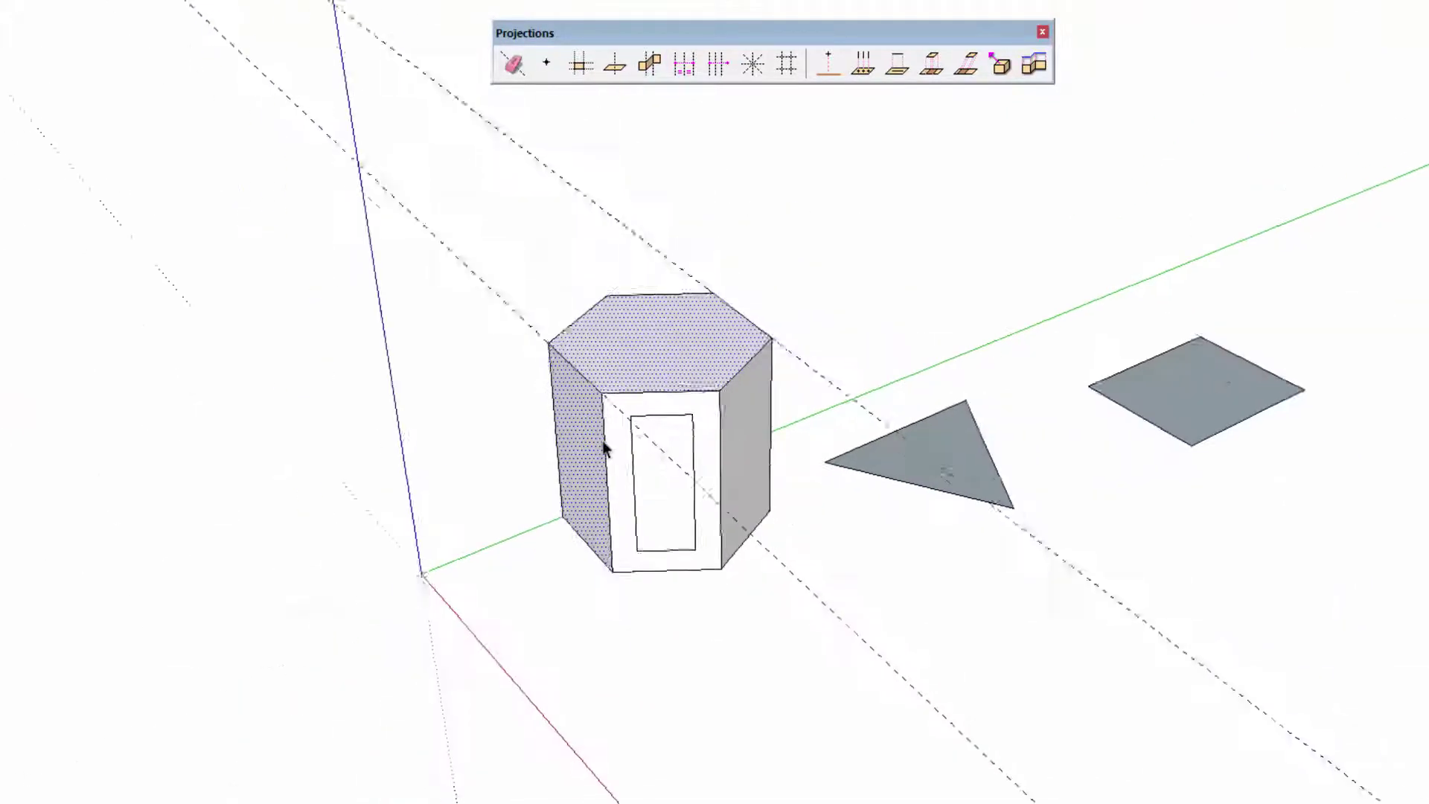
pyautogui.scroll(3, 614, 374)
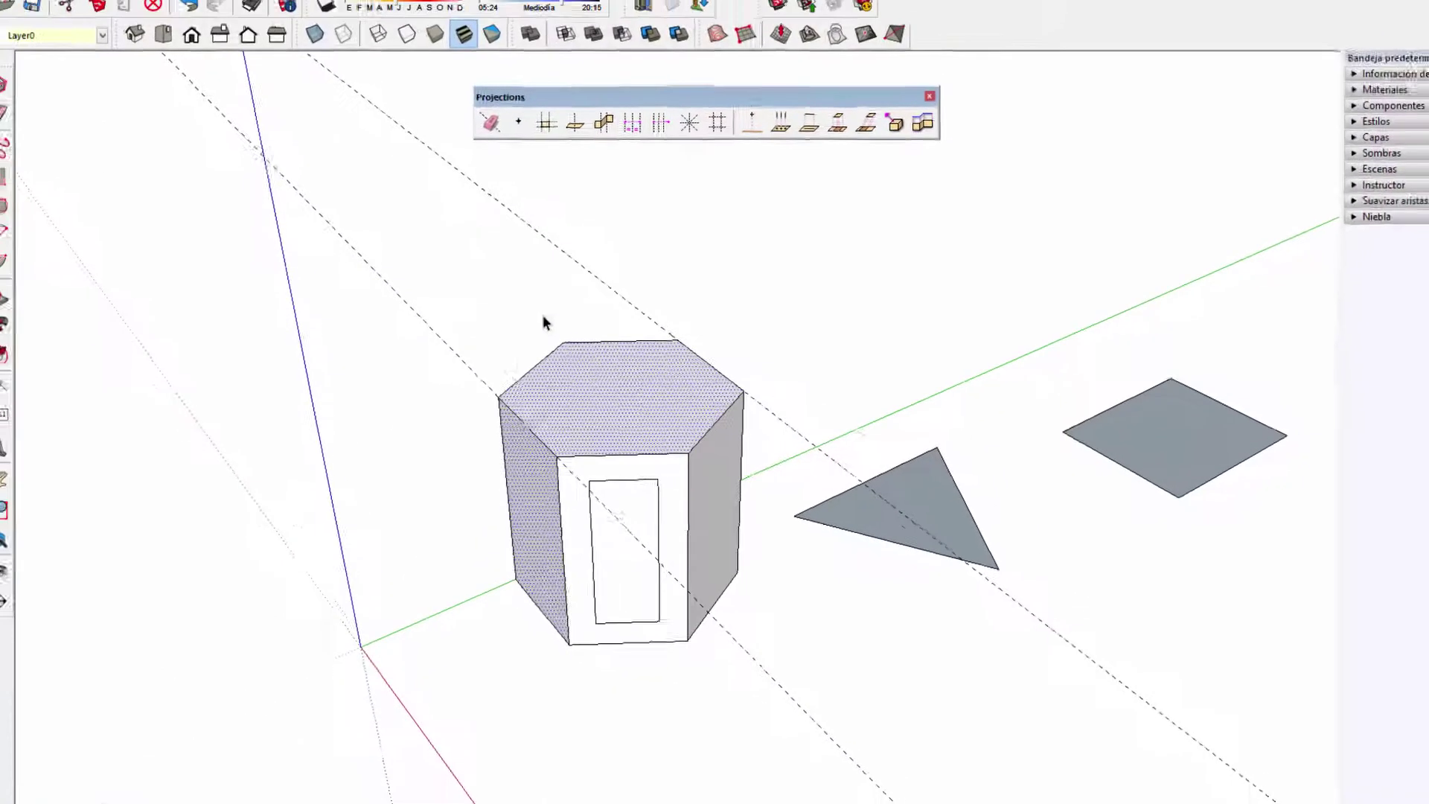
pyautogui.moveTo(543, 321); pyautogui.dragTo(393, 227)
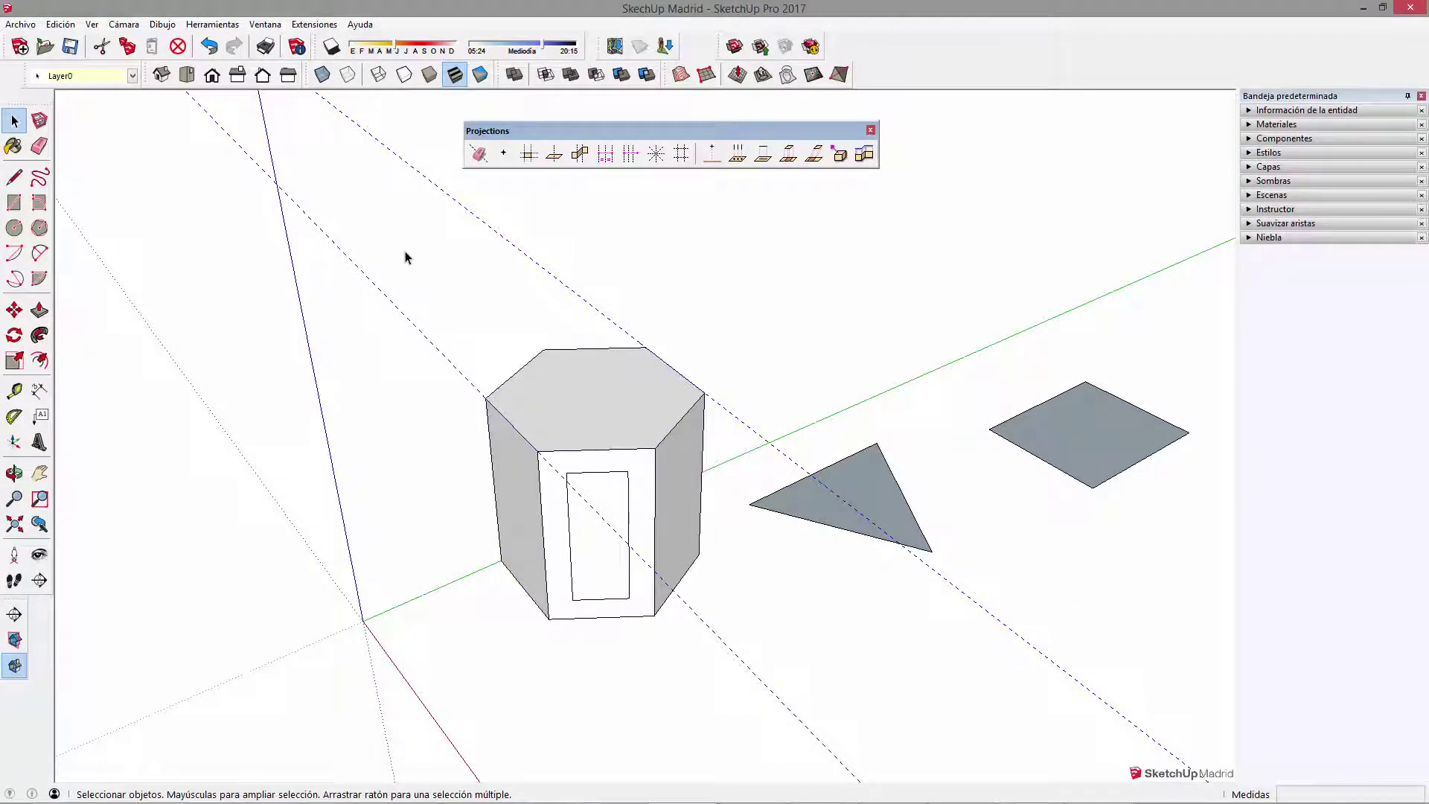
# Step: Select and delete the entire existing model
pyautogui.moveTo(785, 583); pyautogui.dragTo(1107, 657, button='middle')
pyautogui.moveTo(1107, 657); pyautogui.dragTo(511, 326)
pyautogui.press('Delete')
# Step: Push a new rectangle up into a tall wall box and apply Guides by division with 10 divisions
pyautogui.press('r')
pyautogui.click(525, 577)
pyautogui.click(937, 433)
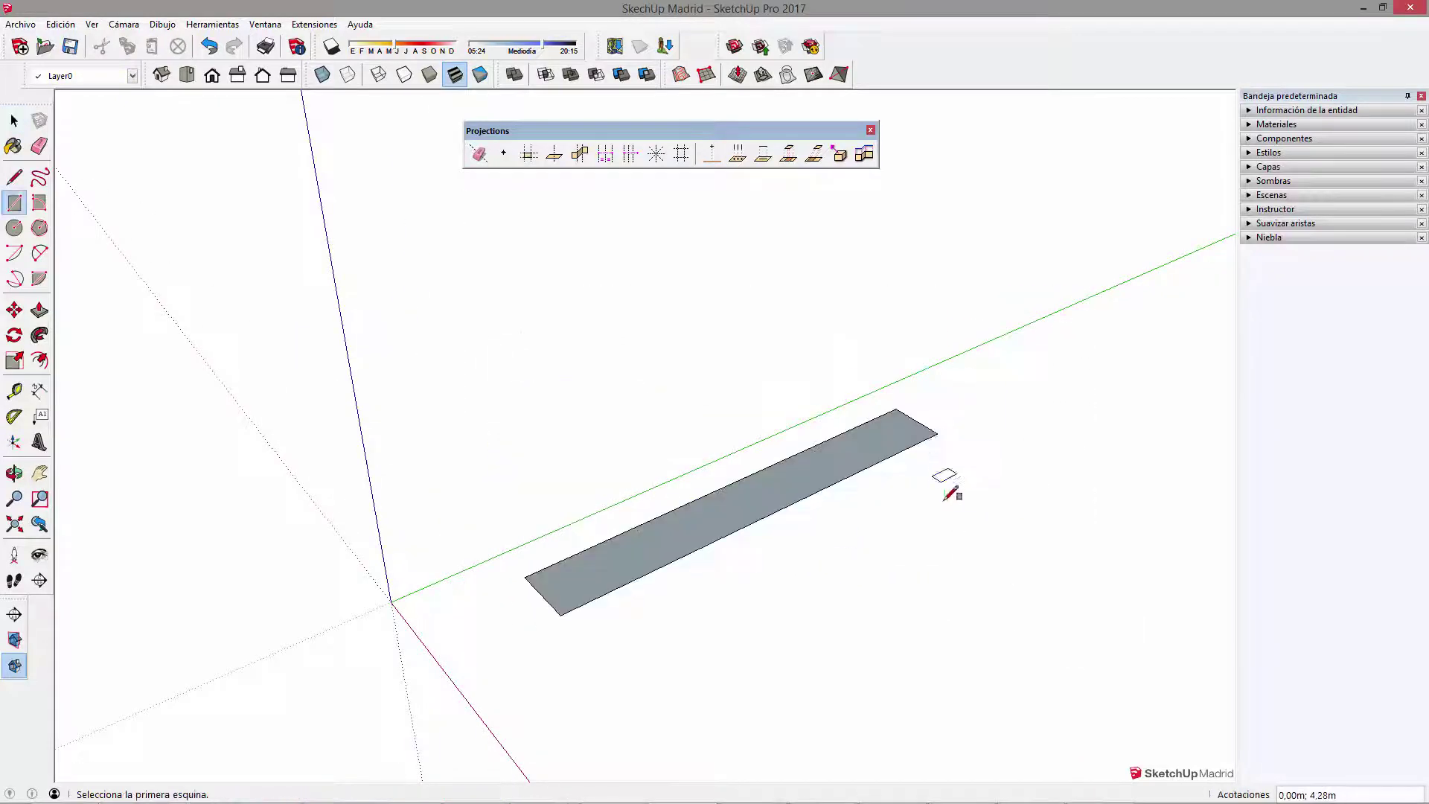
pyautogui.press('p')
pyautogui.moveTo(840, 485); pyautogui.dragTo(912, 265)
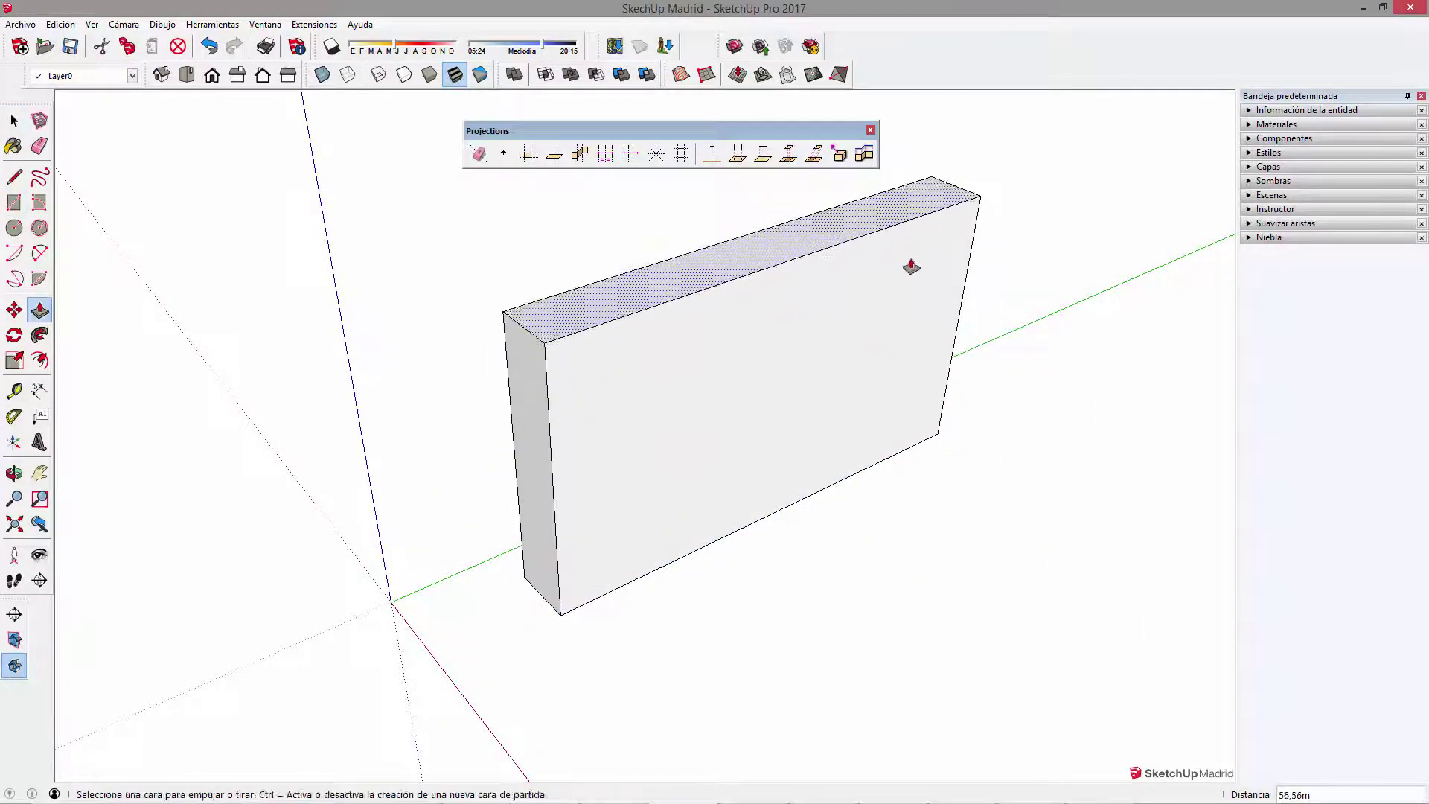
pyautogui.moveTo(913, 265); pyautogui.dragTo(797, 483, button='middle')
pyautogui.press('space')
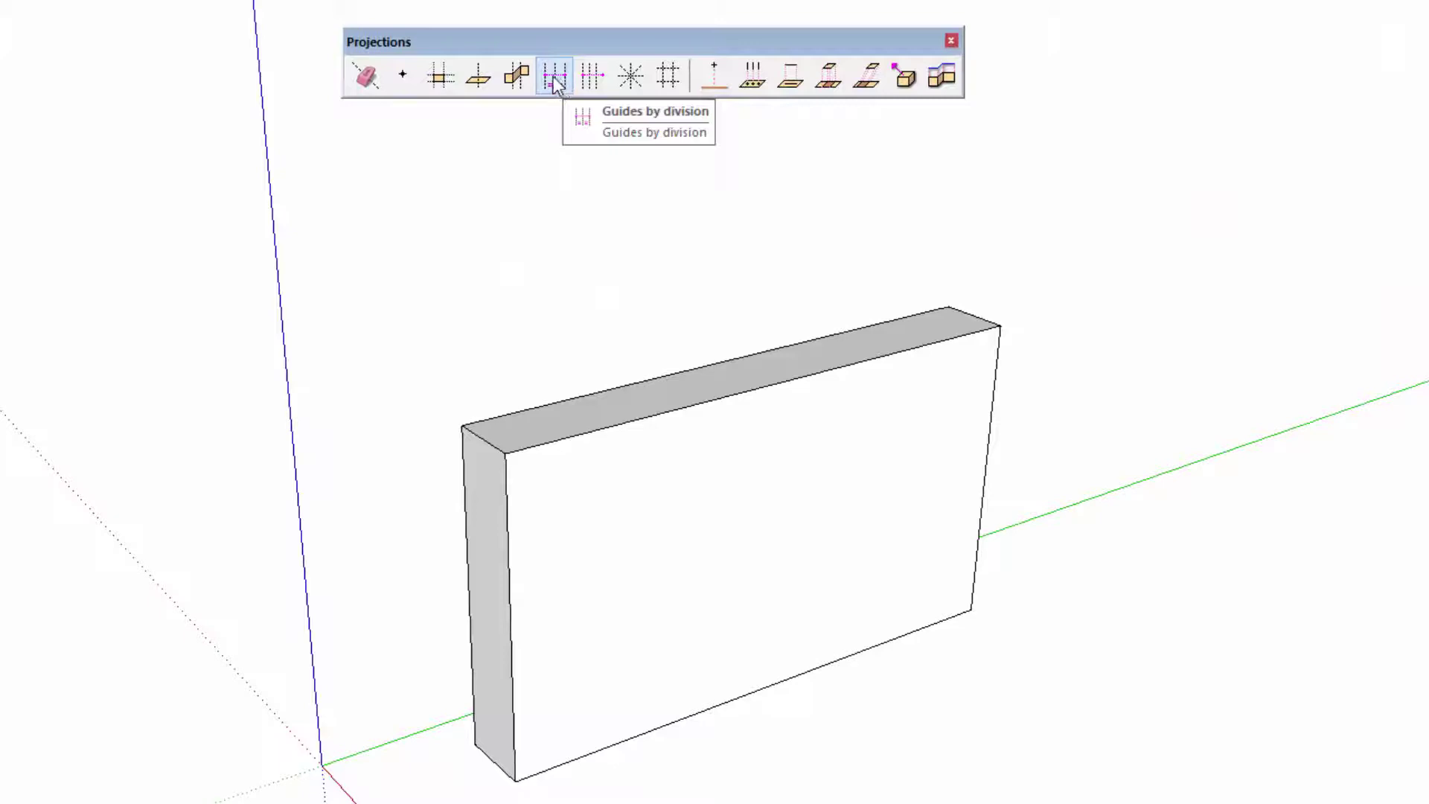
pyautogui.click(552, 83)
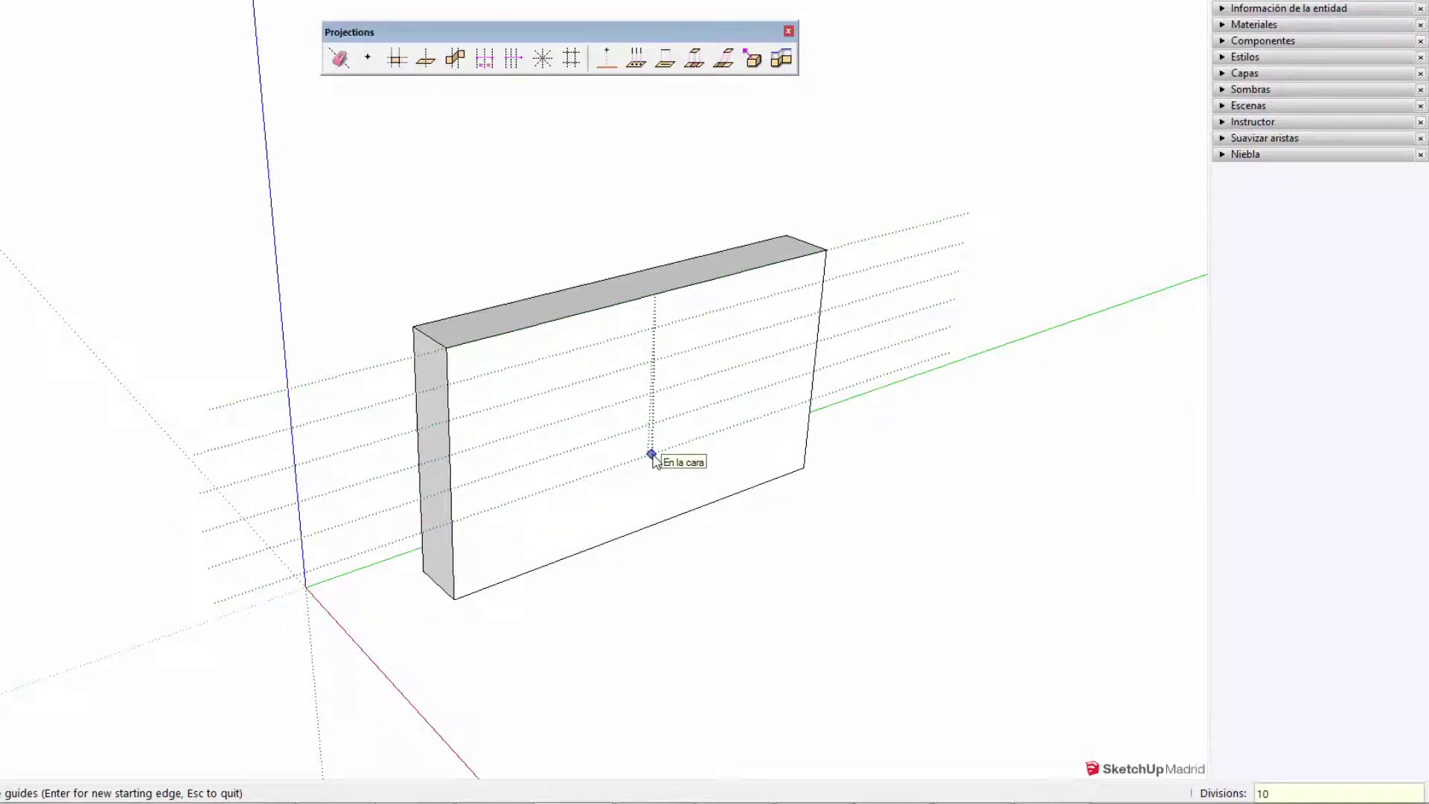
# Step: Draw a band rectangle across the wall along the guides and push it inward into a groove
pyautogui.click(661, 521)
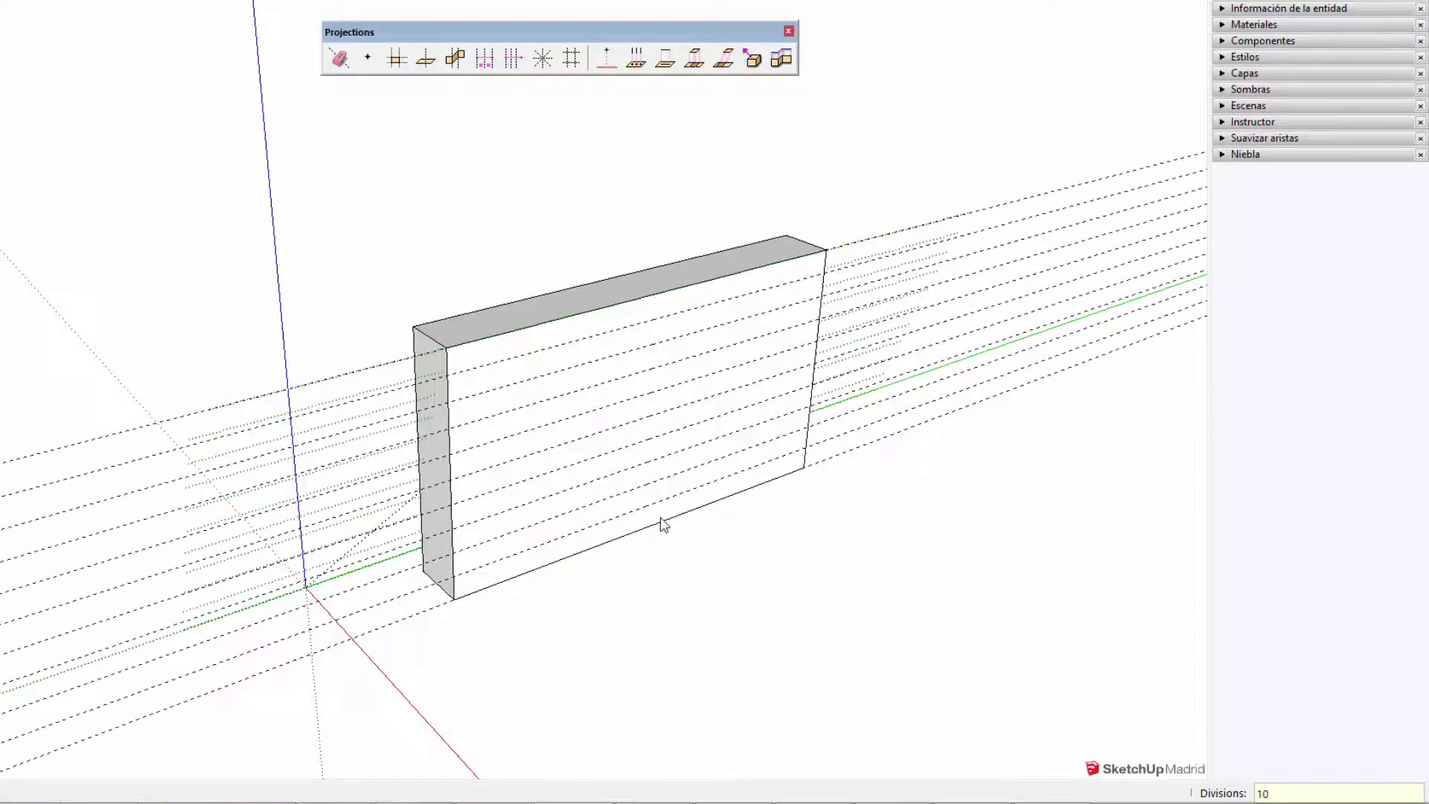
pyautogui.moveTo(700, 521); pyautogui.dragTo(495, 458, button='middle')
pyautogui.press('r')
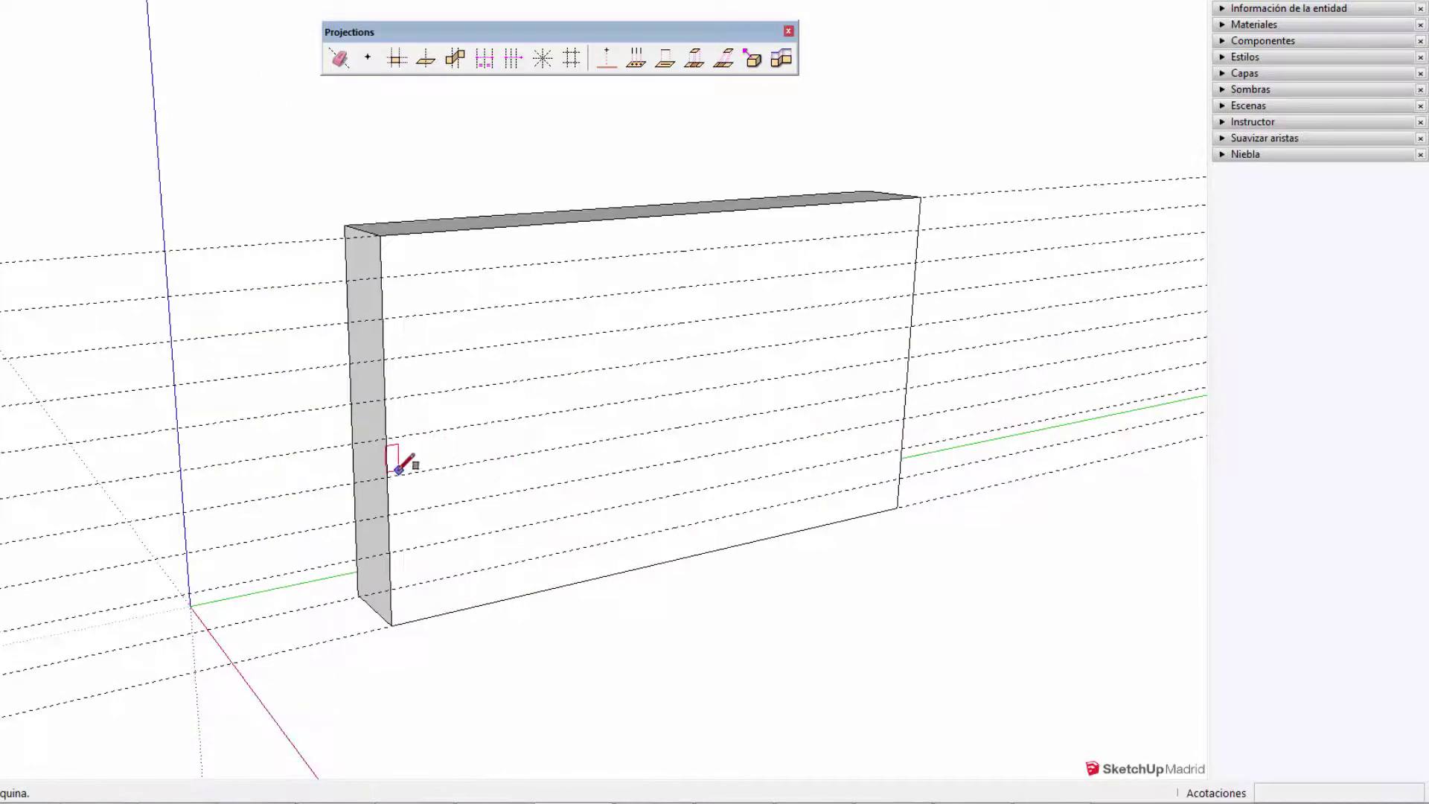
pyautogui.click(388, 479)
pyautogui.click(908, 365)
pyautogui.press('p')
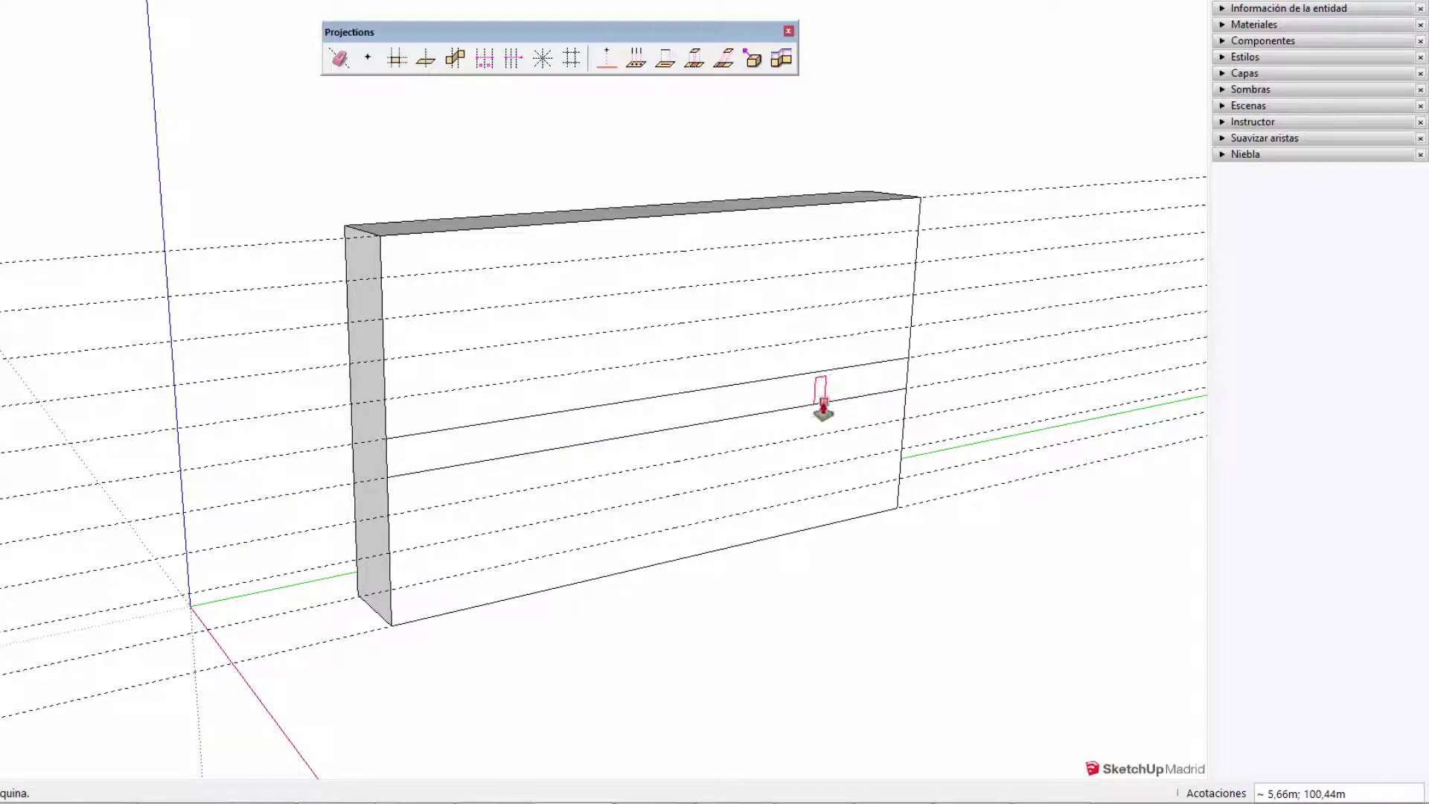
pyautogui.click(819, 404)
pyautogui.click(781, 398)
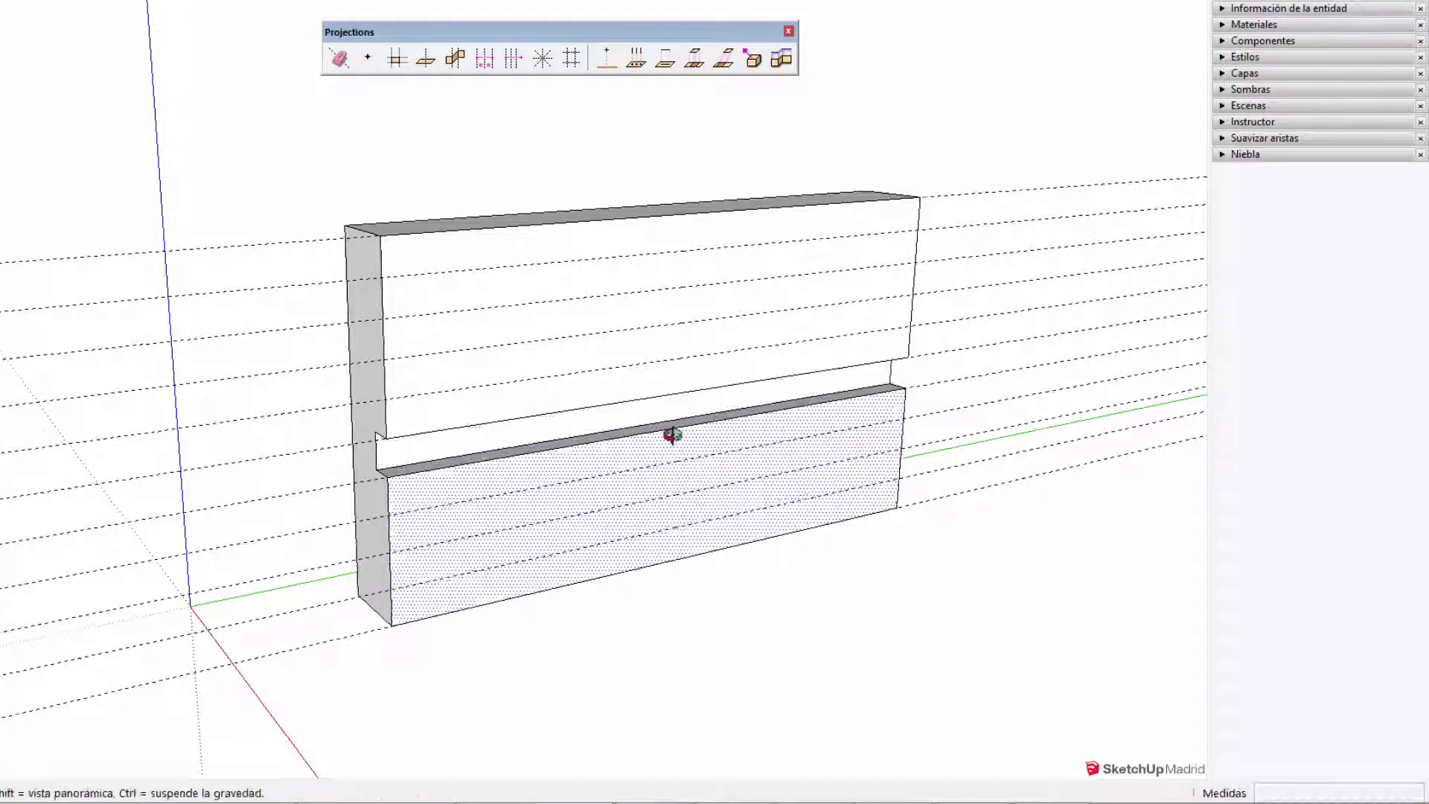
# Step: Draw two rectangles above the groove, 28,09m by 5,66m and 30,90m by 11,31m
pyautogui.moveTo(670, 431); pyautogui.dragTo(462, 344, button='middle')
pyautogui.press('r')
pyautogui.click(457, 350)
pyautogui.click(620, 367)
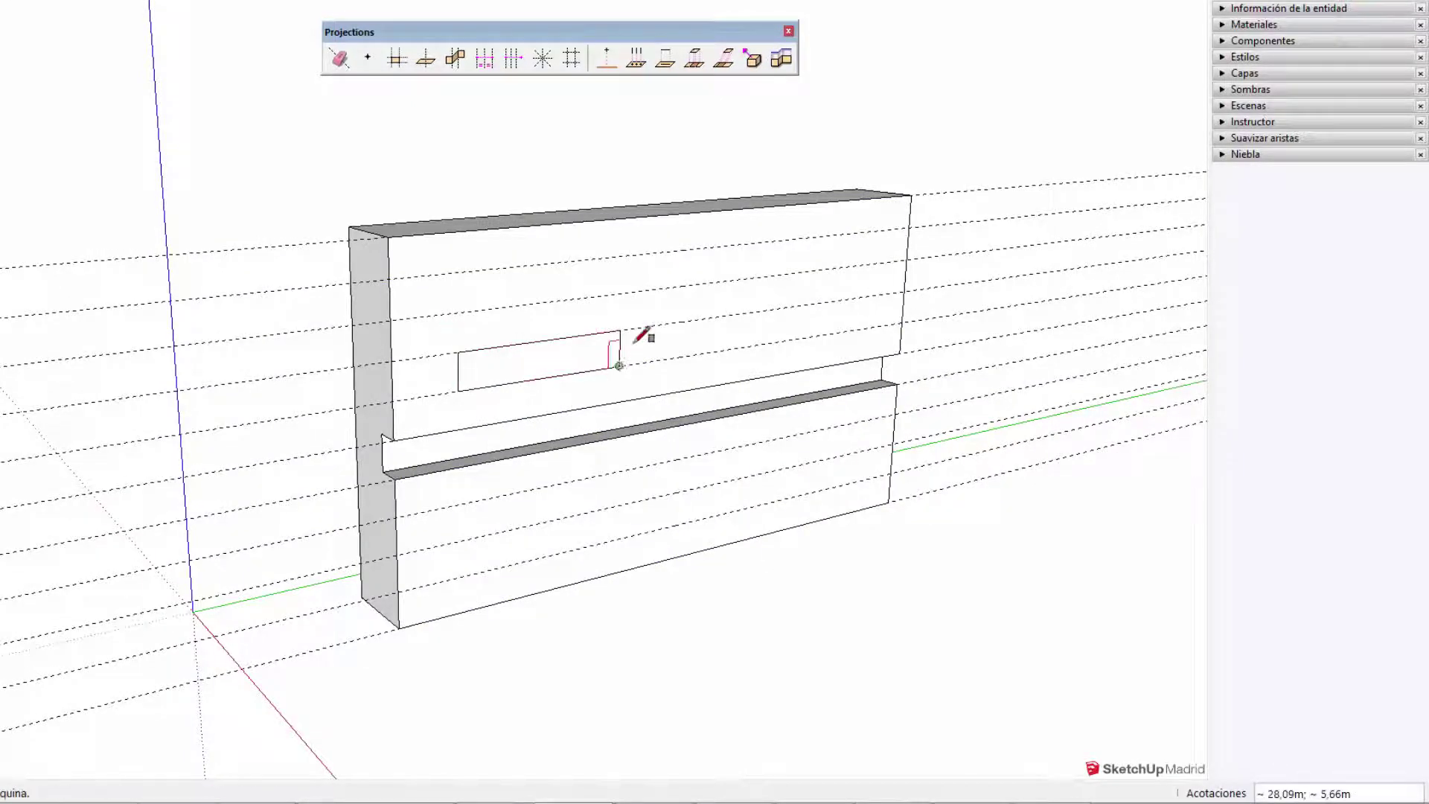
pyautogui.click(696, 284)
pyautogui.click(835, 334)
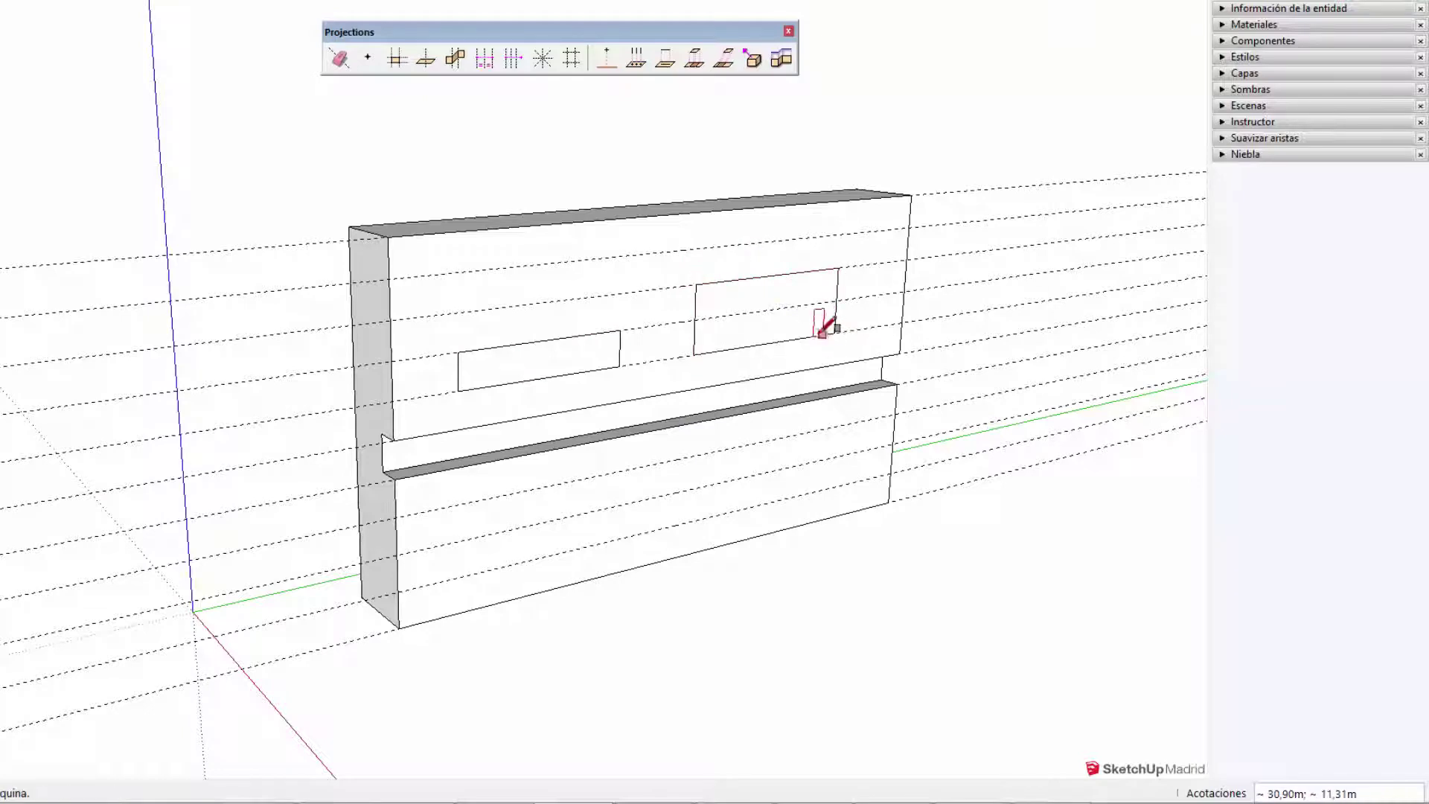
# Step: Push the left rectangle in as a niche and pull the right one out into a block
pyautogui.press('p')
pyautogui.click(591, 341)
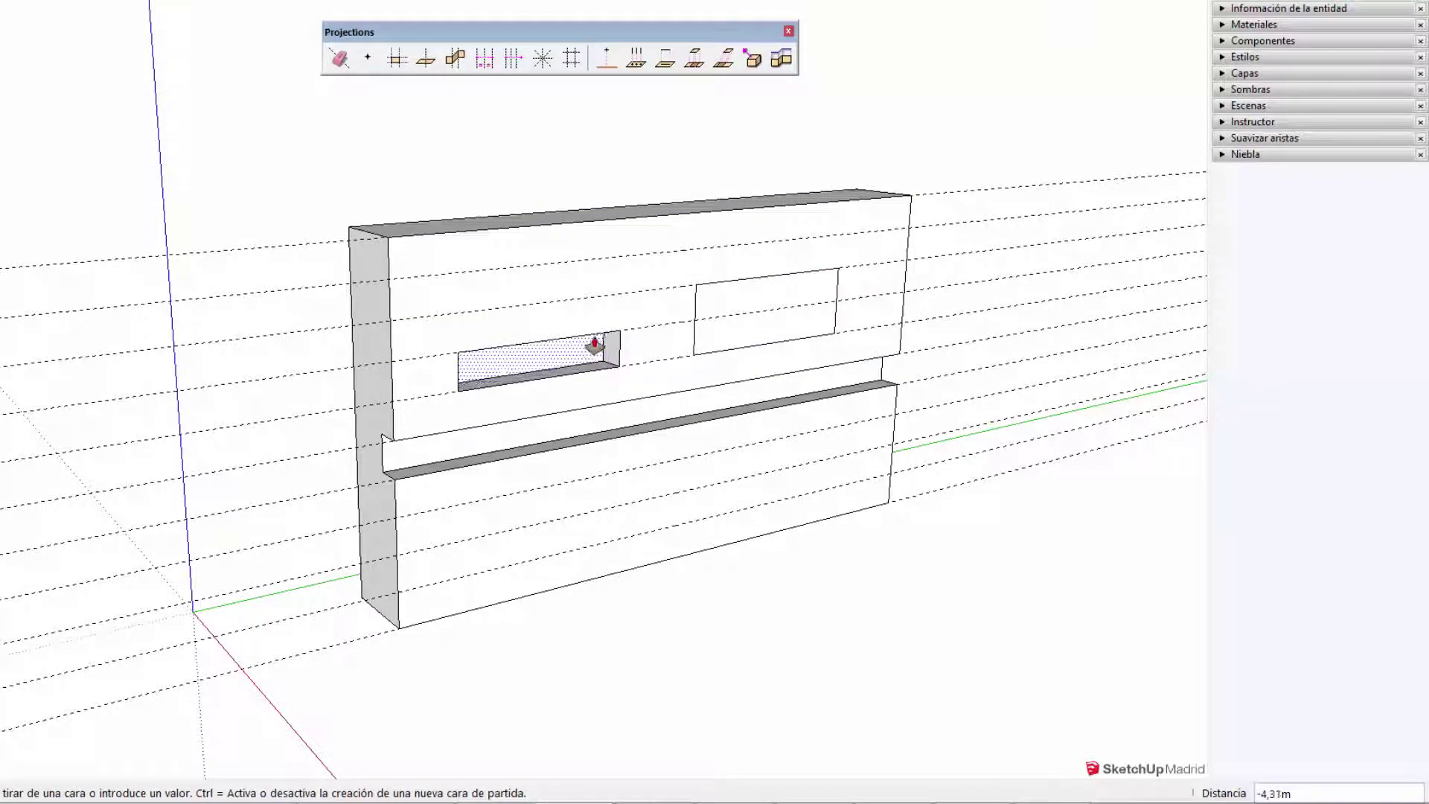
pyautogui.click(596, 343)
pyautogui.moveTo(708, 337); pyautogui.dragTo(727, 344)
pyautogui.press('space')
pyautogui.scroll(-3, 767, 393)
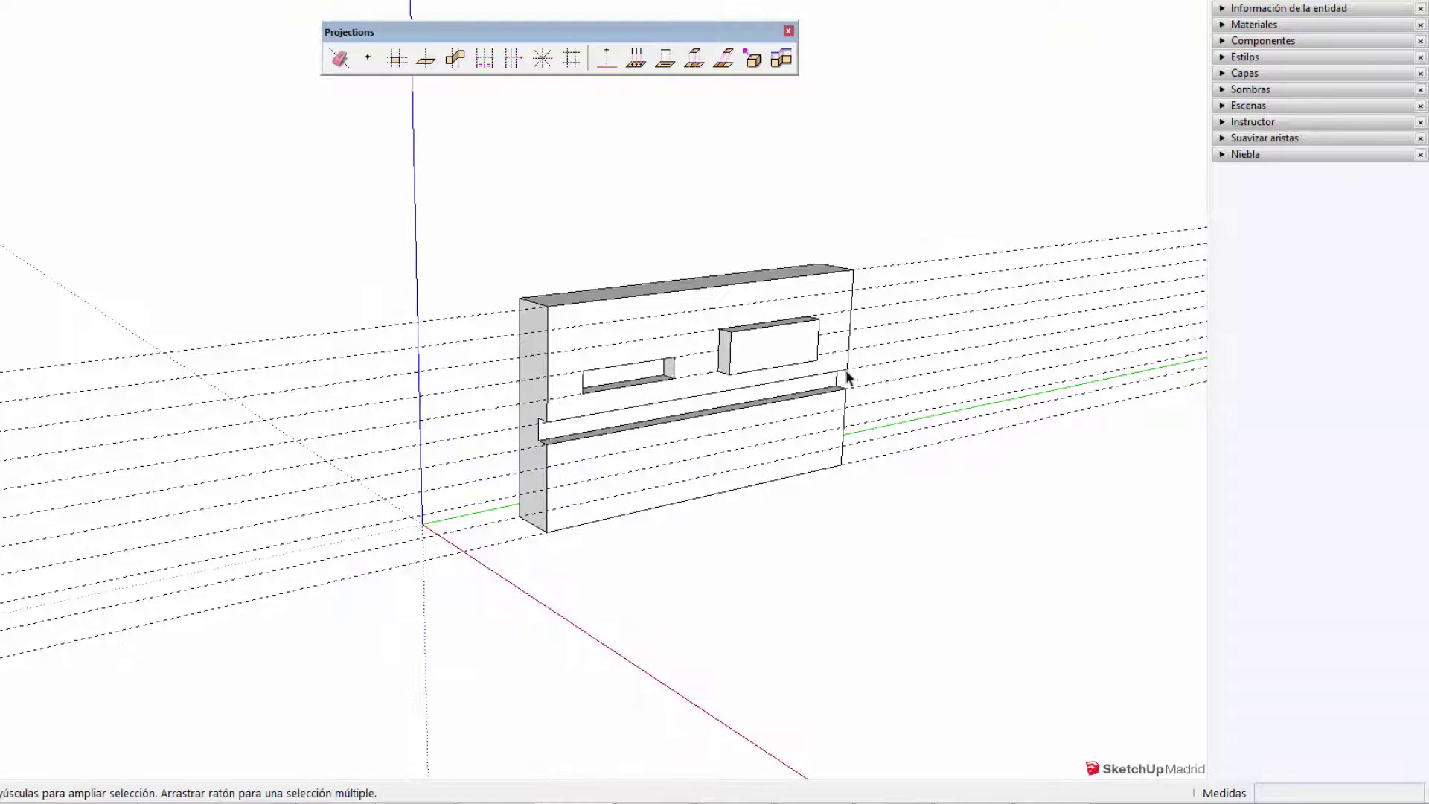
pyautogui.moveTo(847, 379); pyautogui.dragTo(520, 395, button='middle')
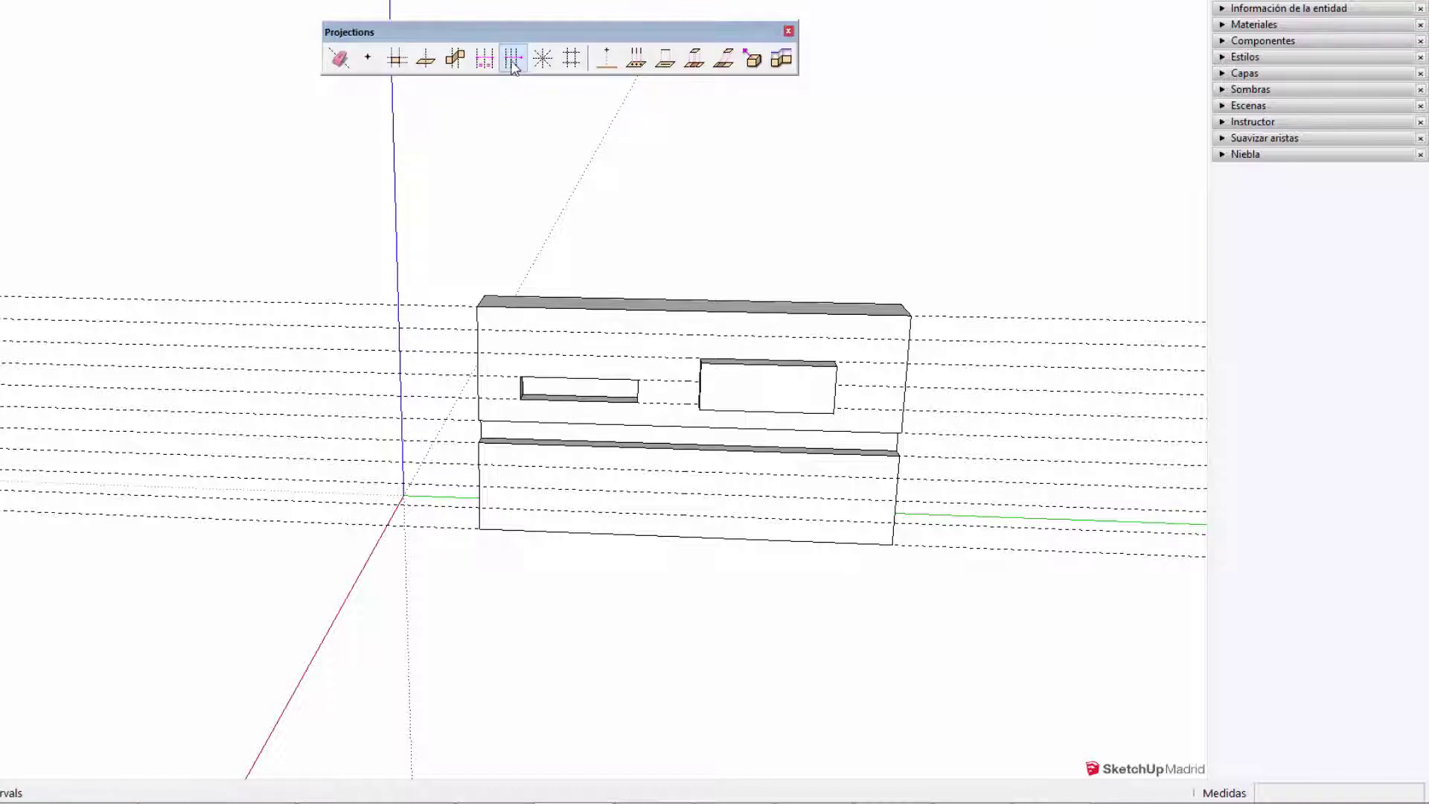
# Step: Delete the existing dashed guide lines from the wall box
pyautogui.click(514, 59)
pyautogui.moveTo(558, 342); pyautogui.dragTo(1100, 415, button='middle')
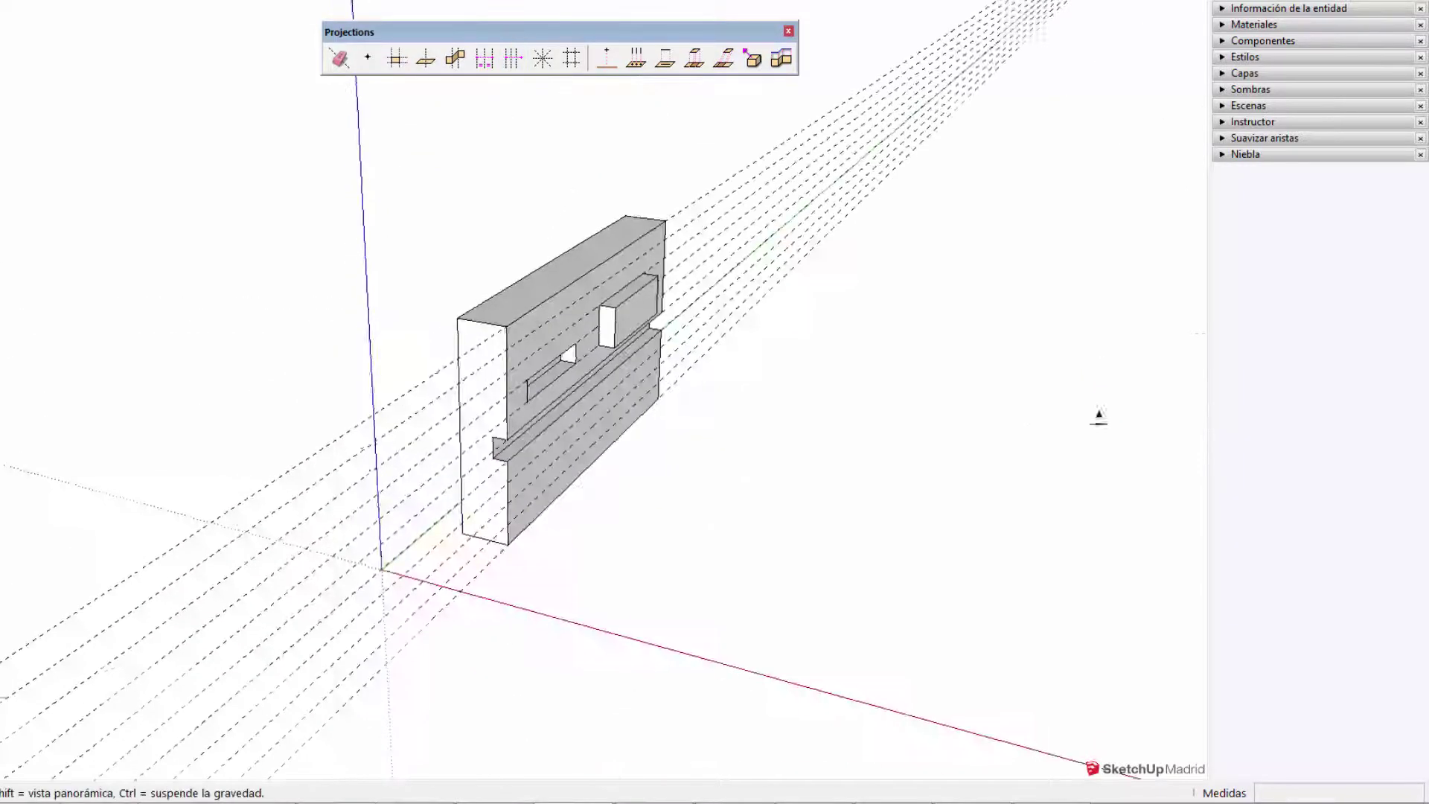
pyautogui.moveTo(814, 494)
pyautogui.mouseDown(button='middle')
pyautogui.moveTo(937, 432)
pyautogui.moveTo(684, 378)
pyautogui.mouseUp(button='middle')
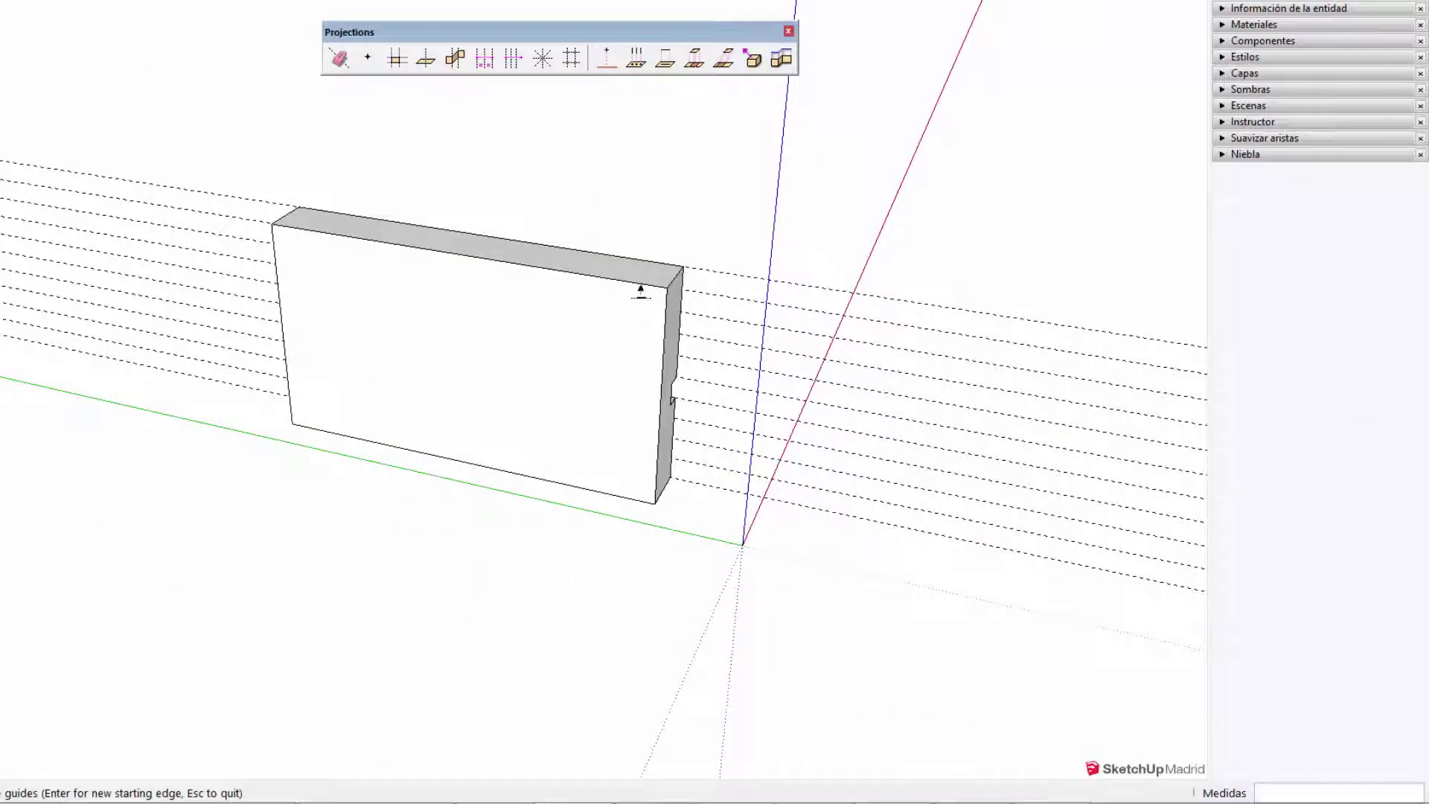
pyautogui.press('space')
pyautogui.moveTo(1013, 607); pyautogui.dragTo(942, 270)
pyautogui.press('Delete')
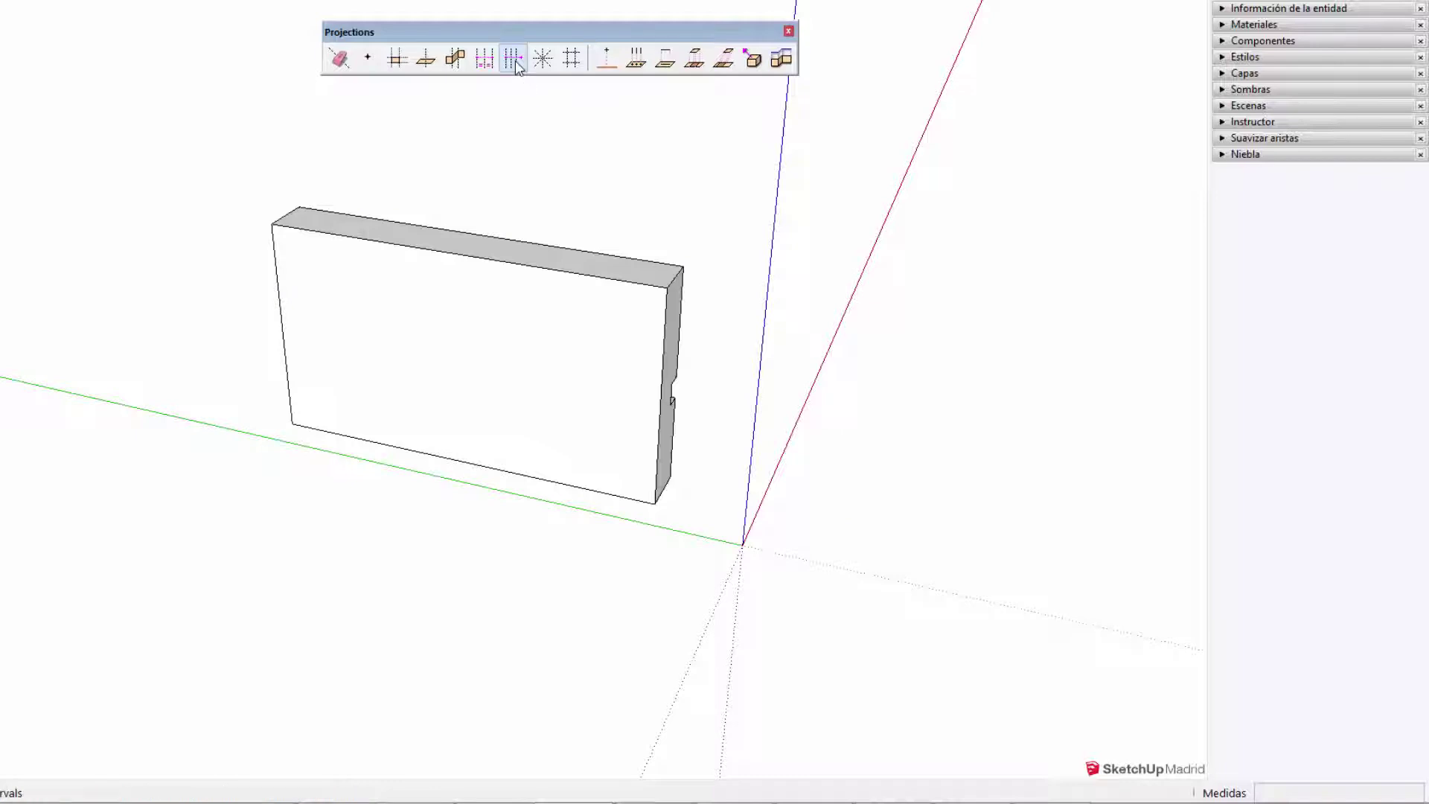
pyautogui.click(515, 60)
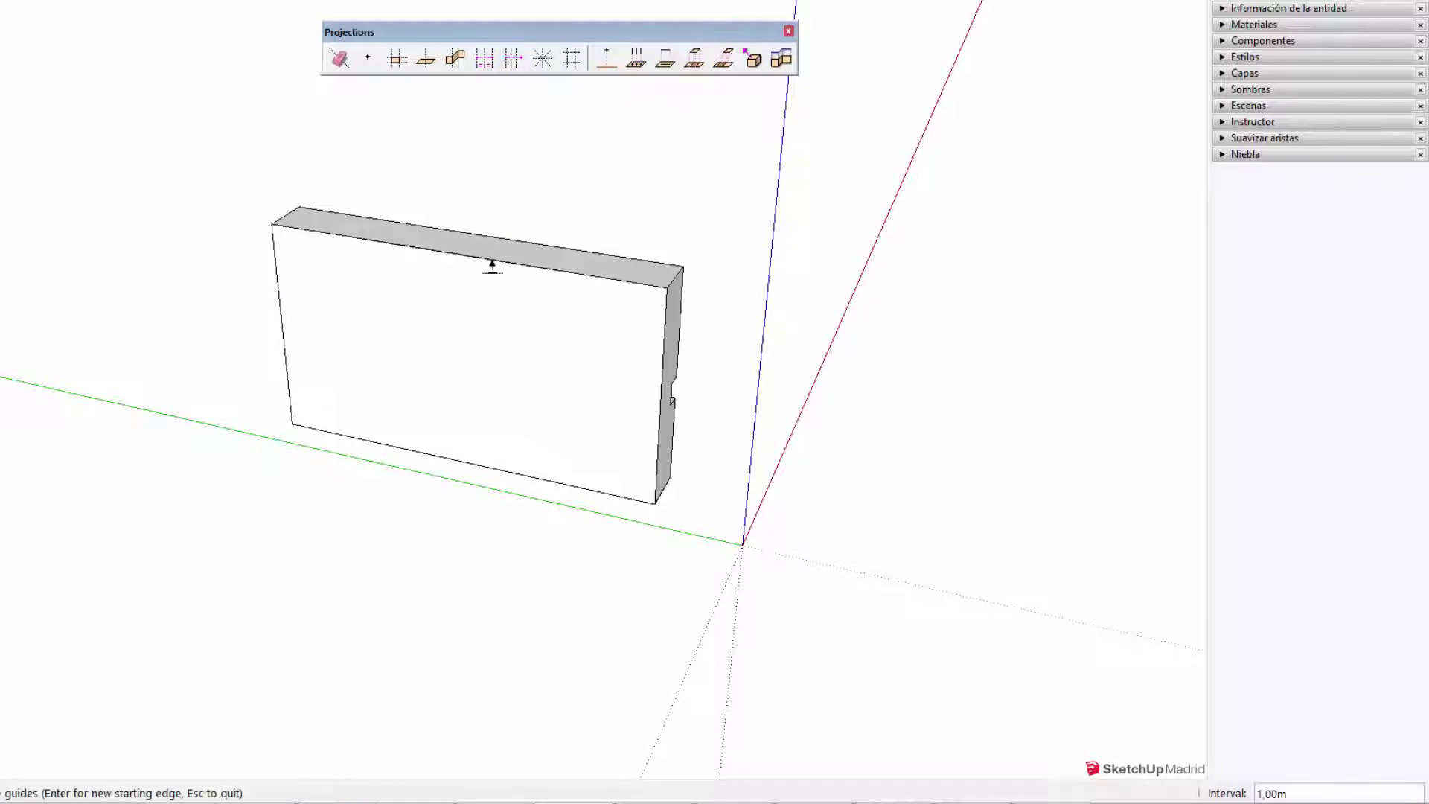
pyautogui.press('space')
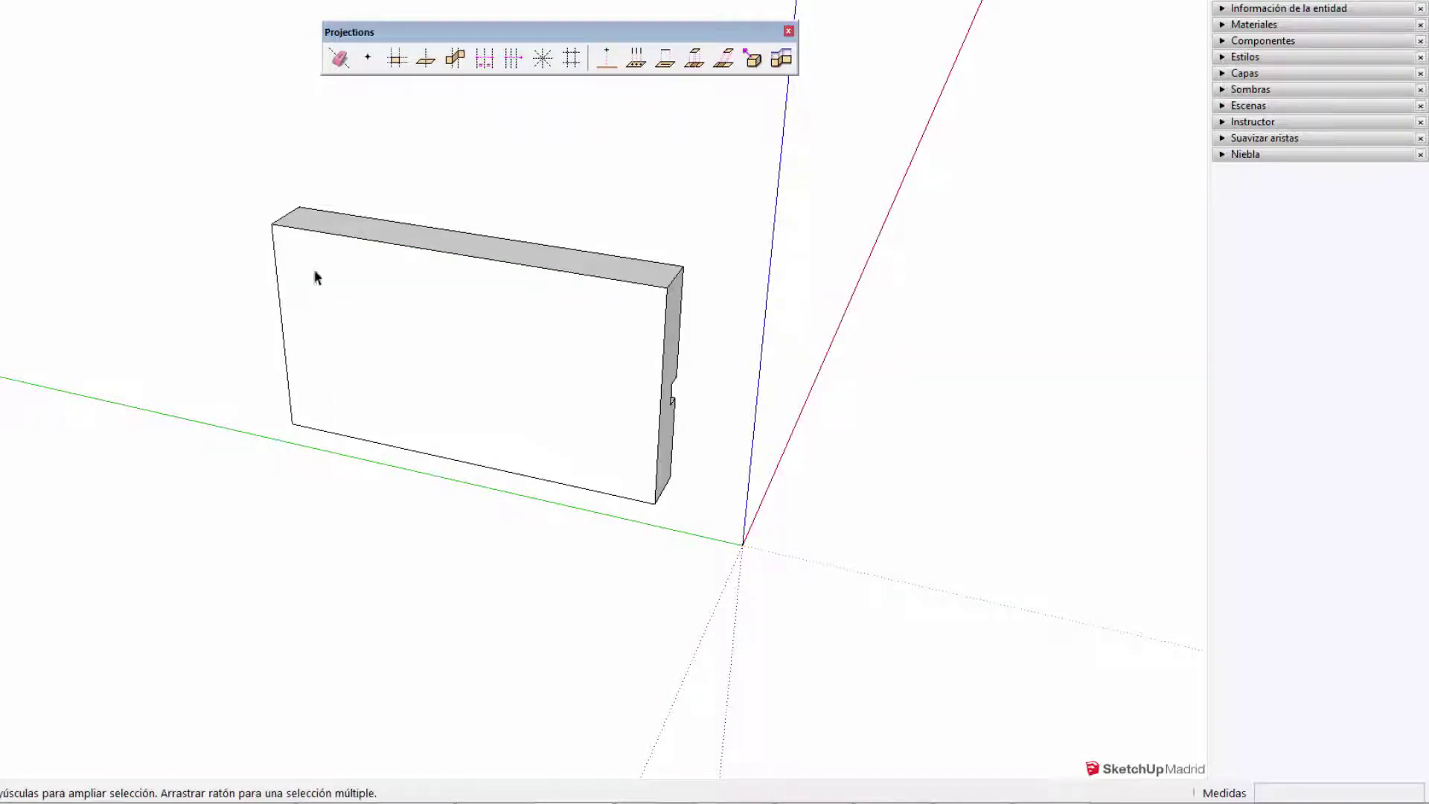
pyautogui.click(513, 58)
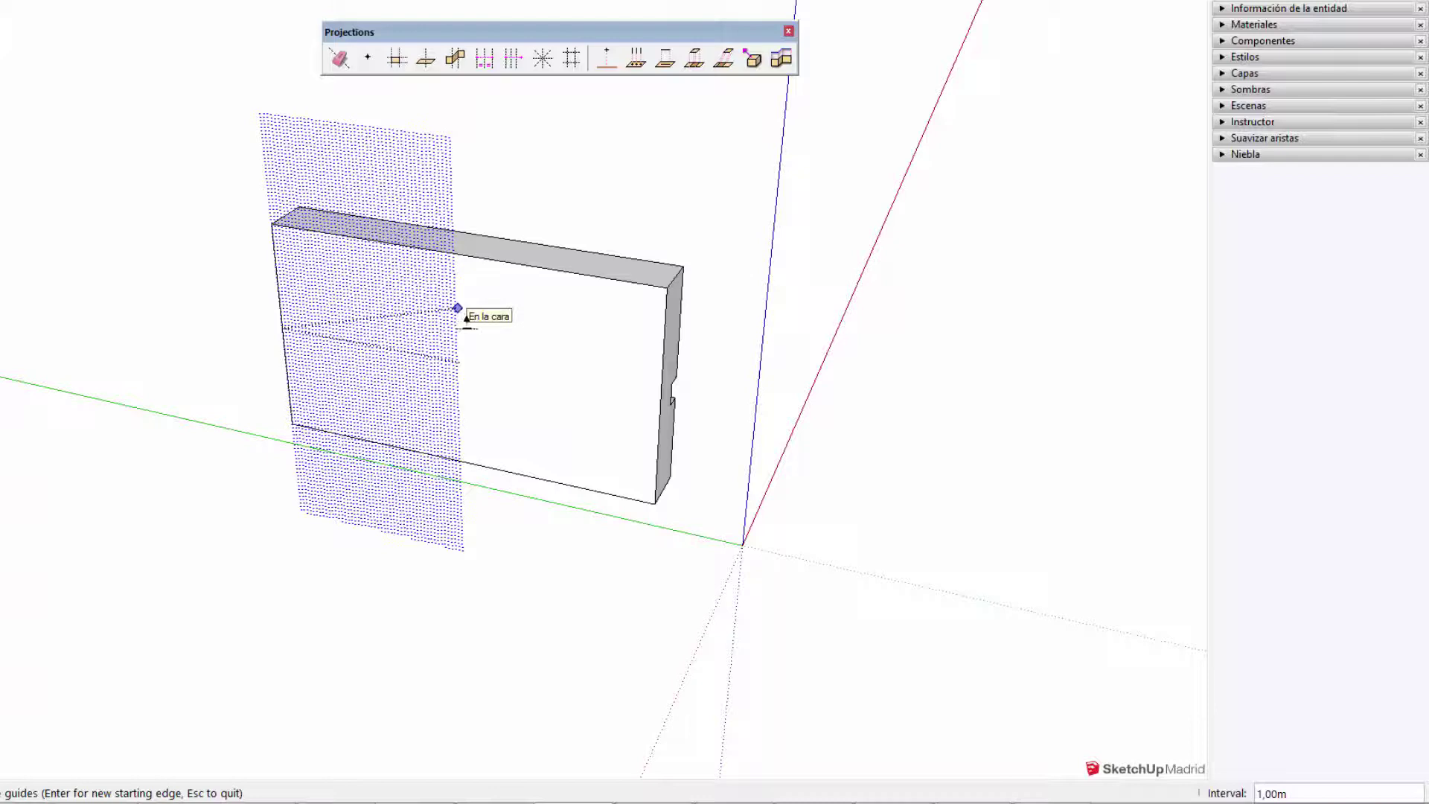
pyautogui.press('space')
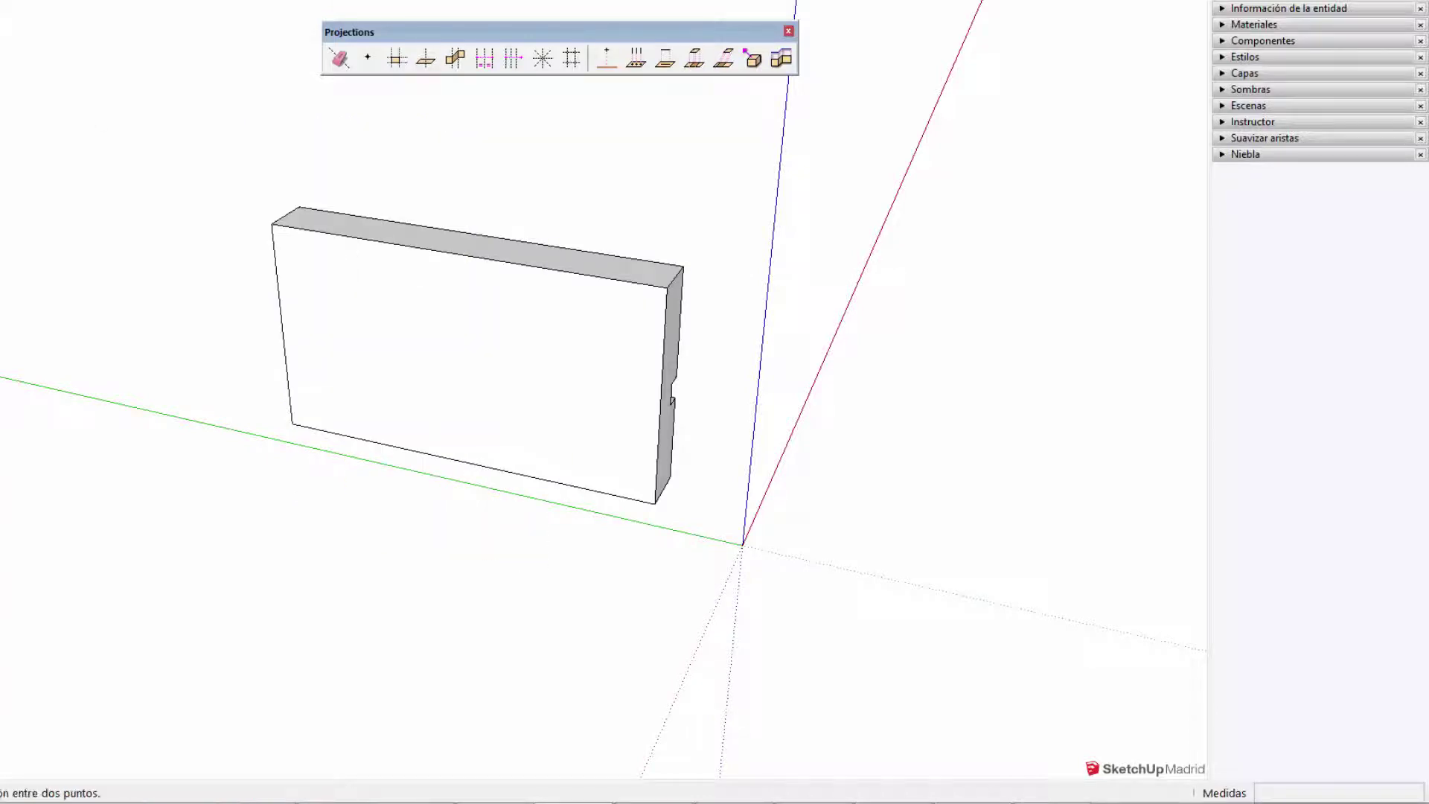
# Step: Dimension the box's top edge as 100,44m
pyautogui.click(270, 224)
pyautogui.click(667, 287)
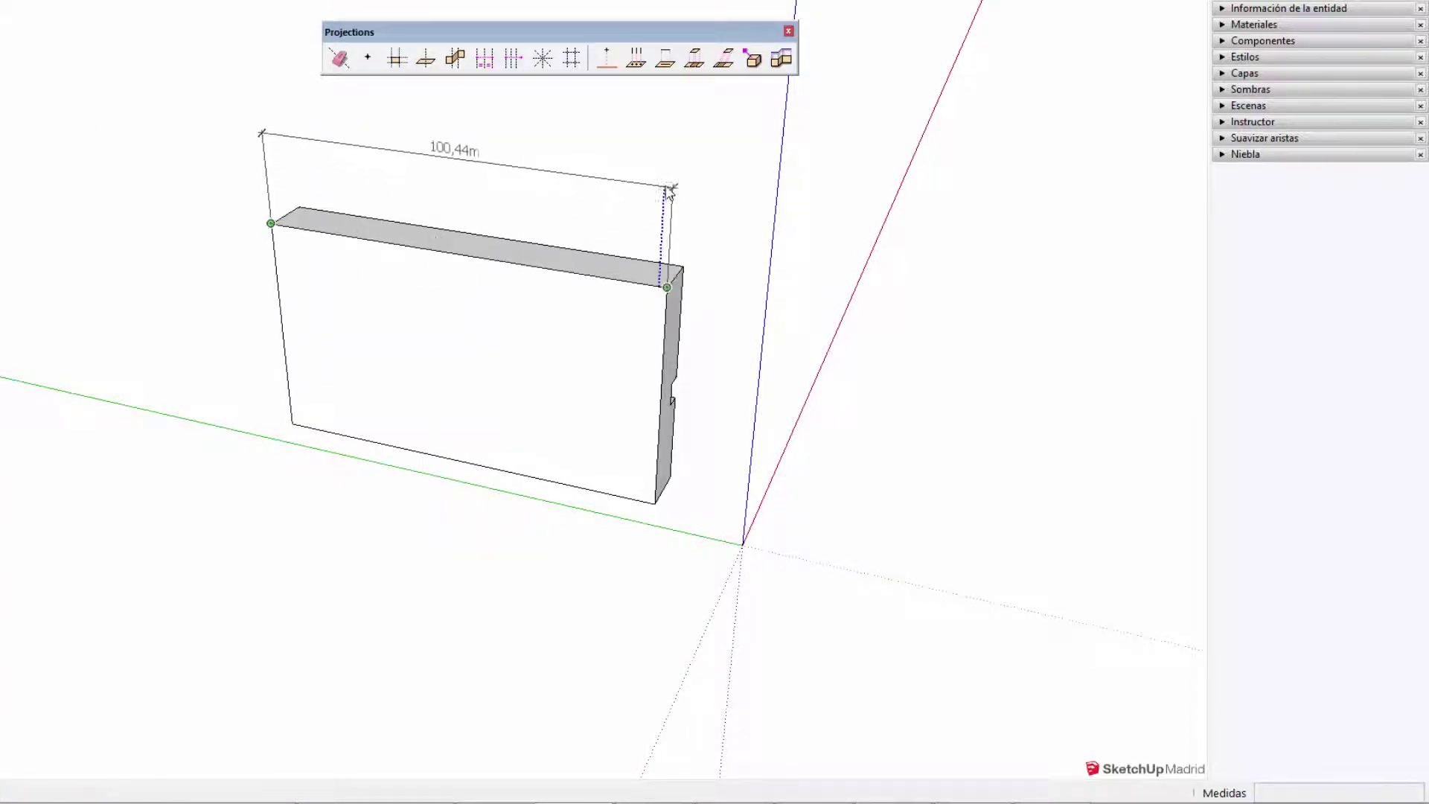
pyautogui.click(454, 153)
pyautogui.press('space')
# Step: Place parallel guides across the front face at a 10 m interval
pyautogui.click(513, 58)
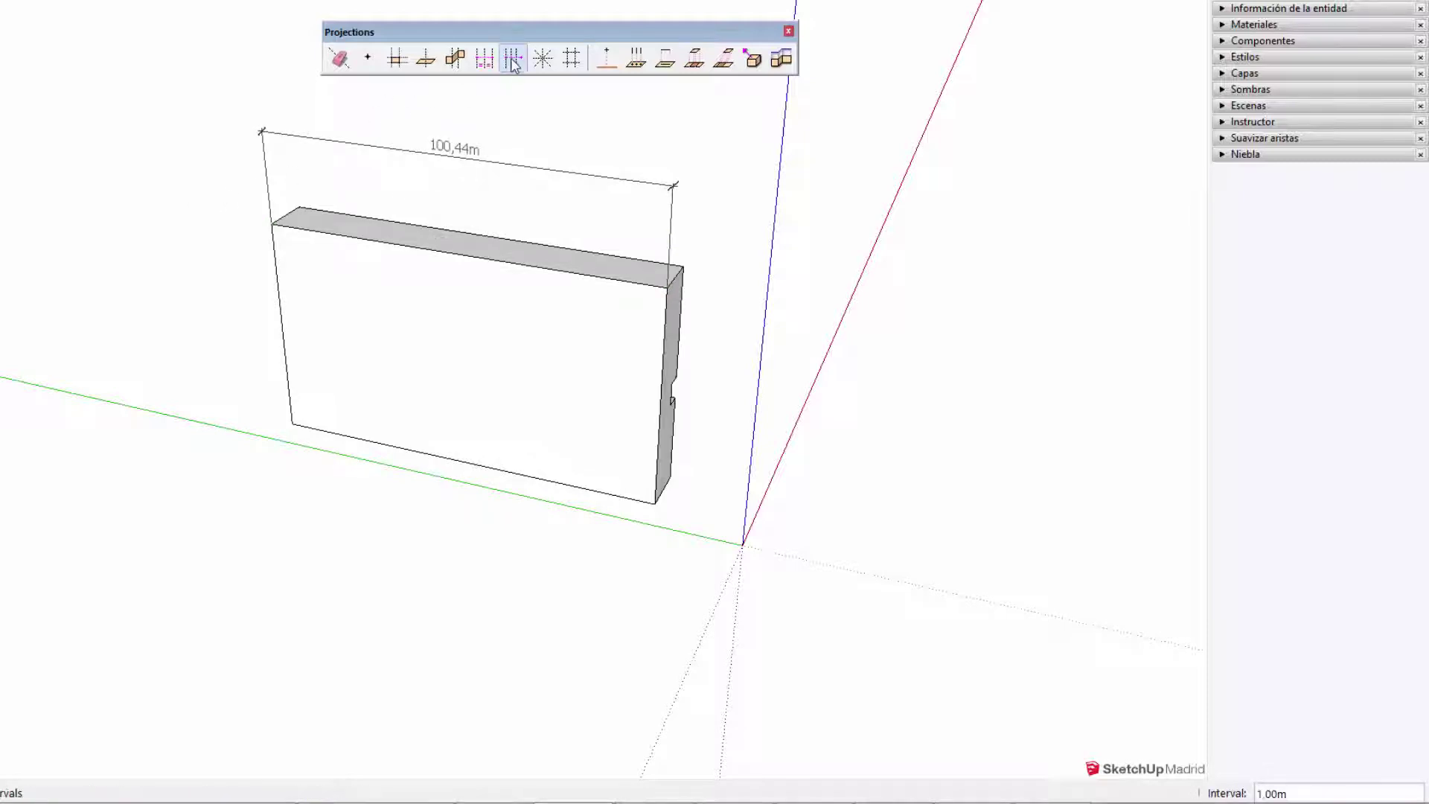
pyautogui.click(281, 319)
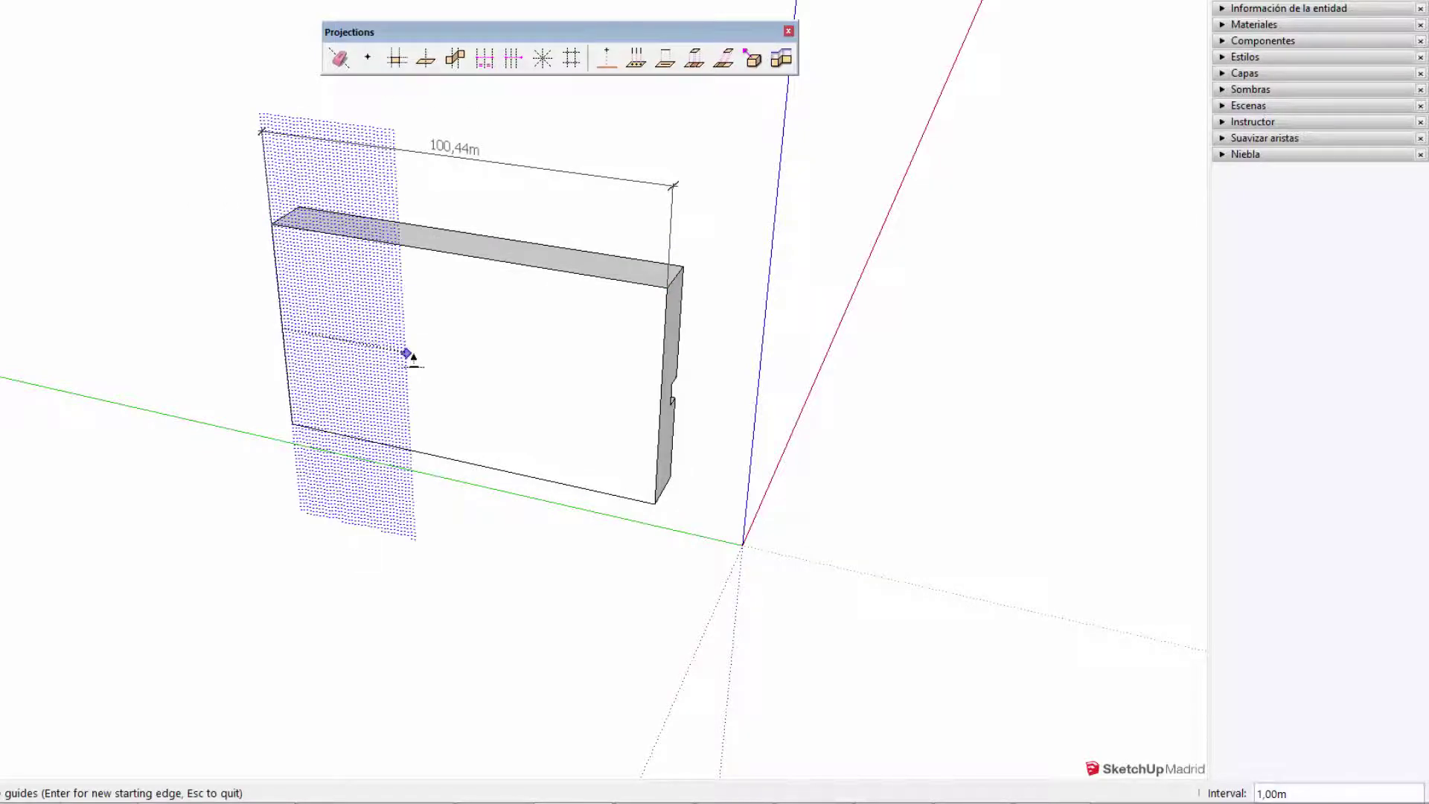
pyautogui.click(674, 441)
pyautogui.write('10')
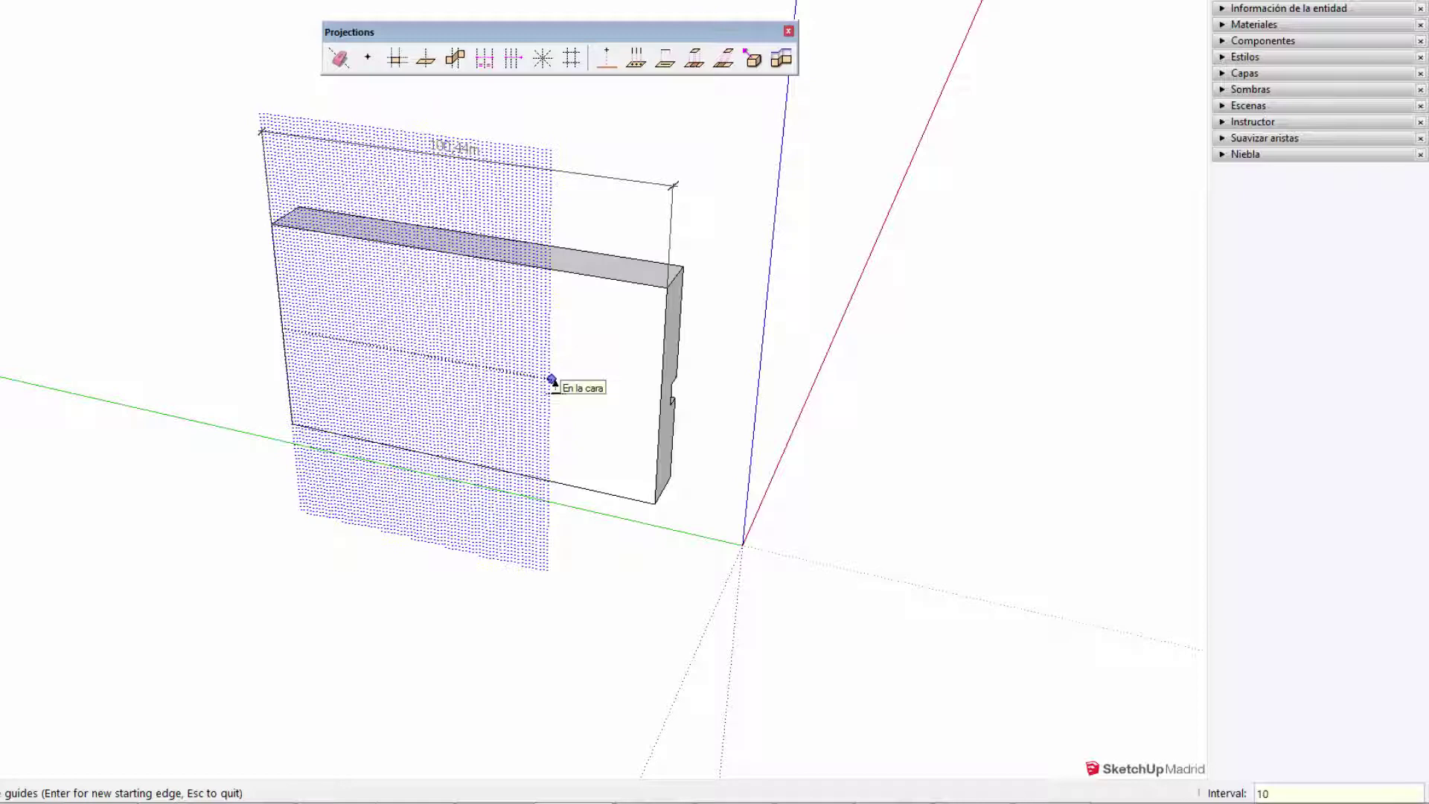
pyautogui.press('Return')
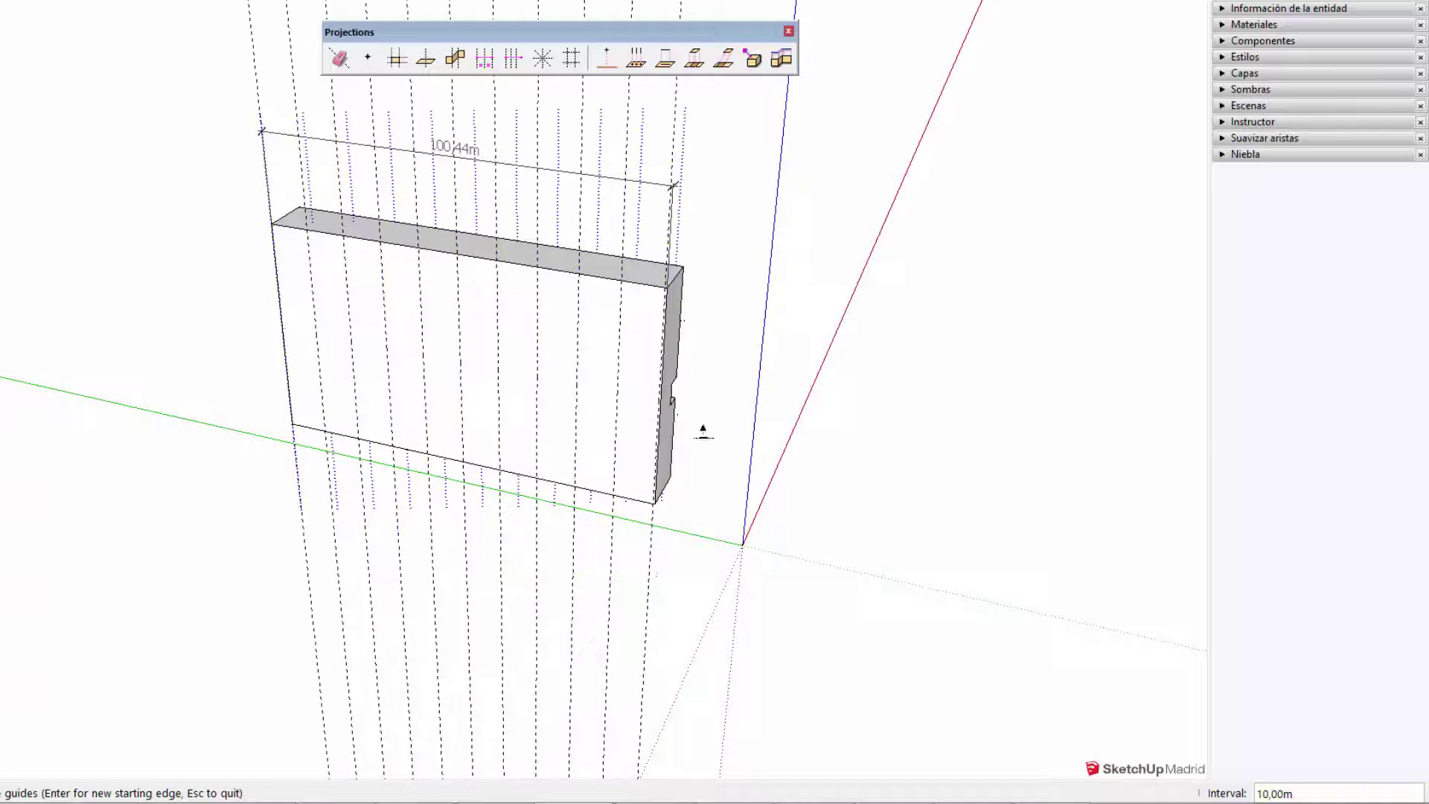
pyautogui.press('space')
# Step: Draw a vertical strip between two guides and pull it out 14,01m into a block
pyautogui.click(635, 399)
pyautogui.moveTo(635, 399); pyautogui.dragTo(525, 489, button='middle')
pyautogui.press('r')
pyautogui.click(525, 493)
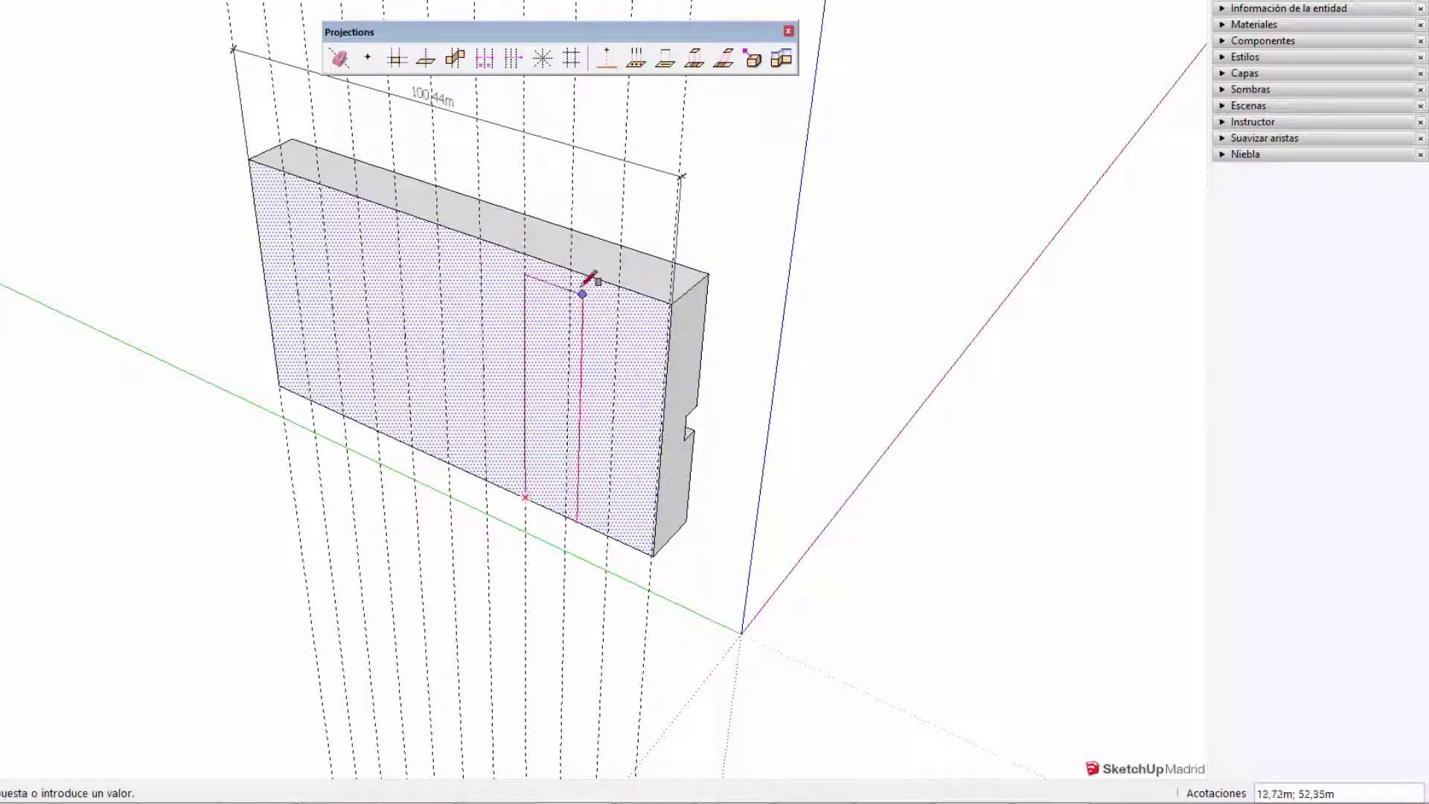
pyautogui.click(571, 265)
pyautogui.press('space')
pyautogui.click(563, 290)
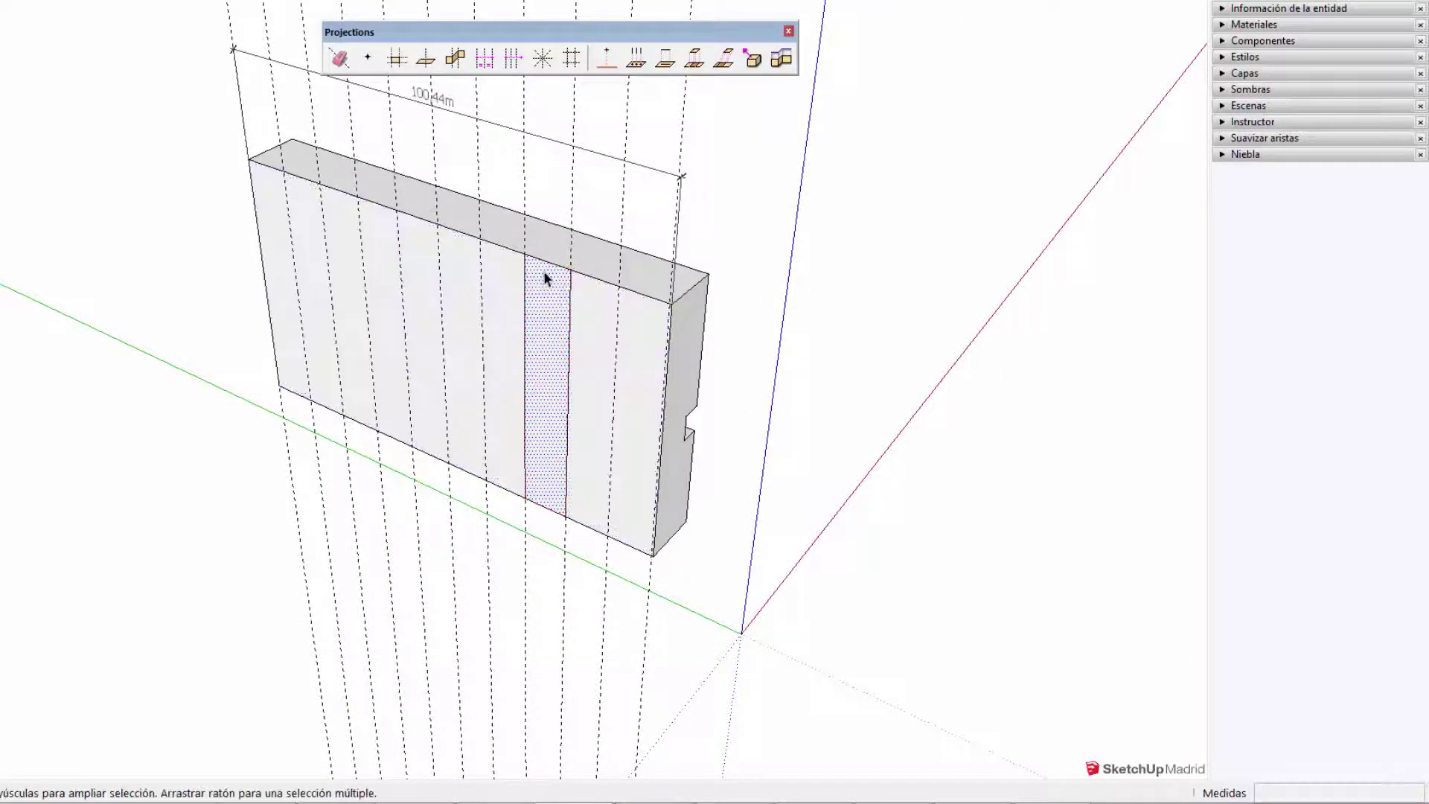
pyautogui.press('p')
pyautogui.click(543, 303)
pyautogui.click(501, 332)
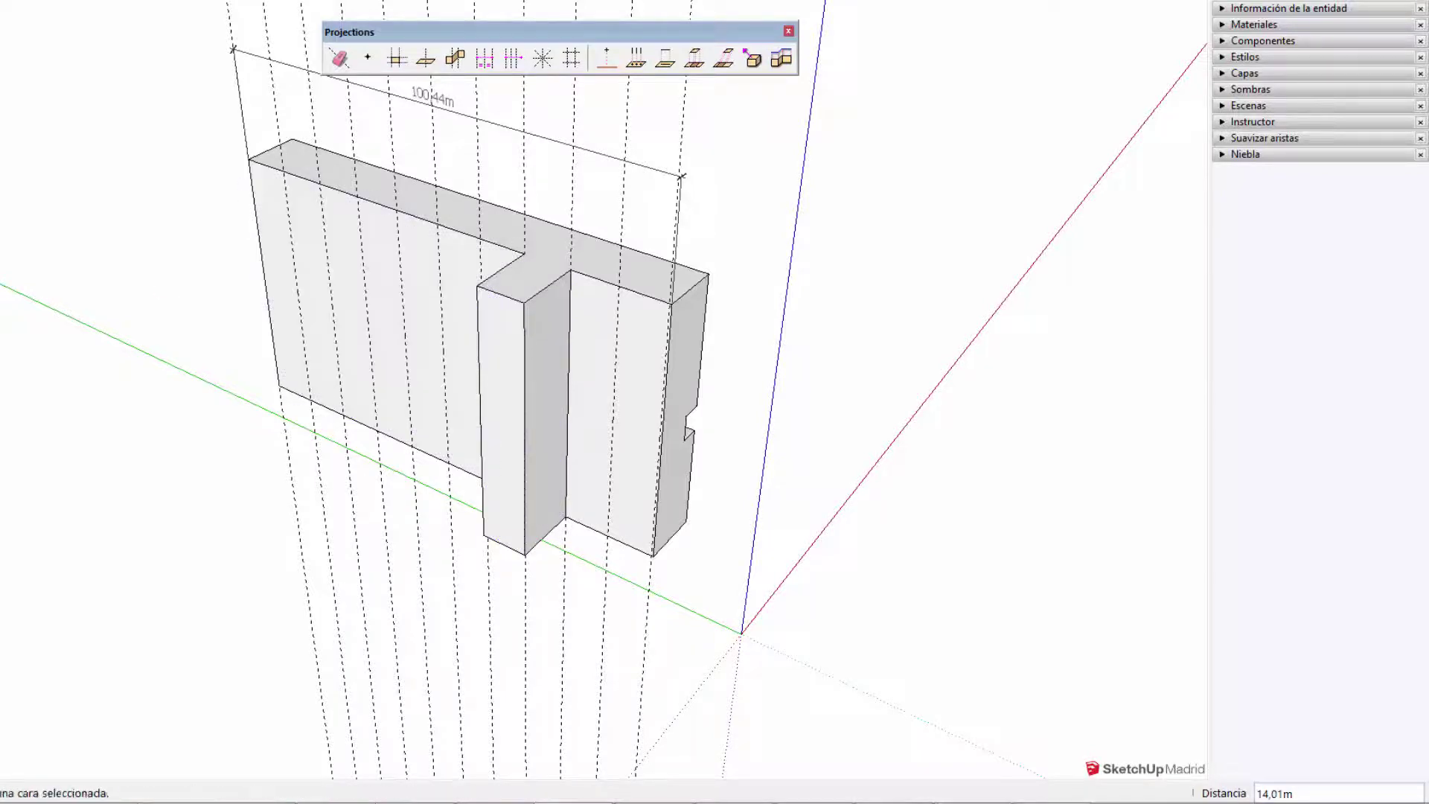
# Step: Dimension the block's top edge as 10,00m and move the plugin toolbar off the view
pyautogui.press('d')
pyautogui.click(476, 286)
pyautogui.click(525, 254)
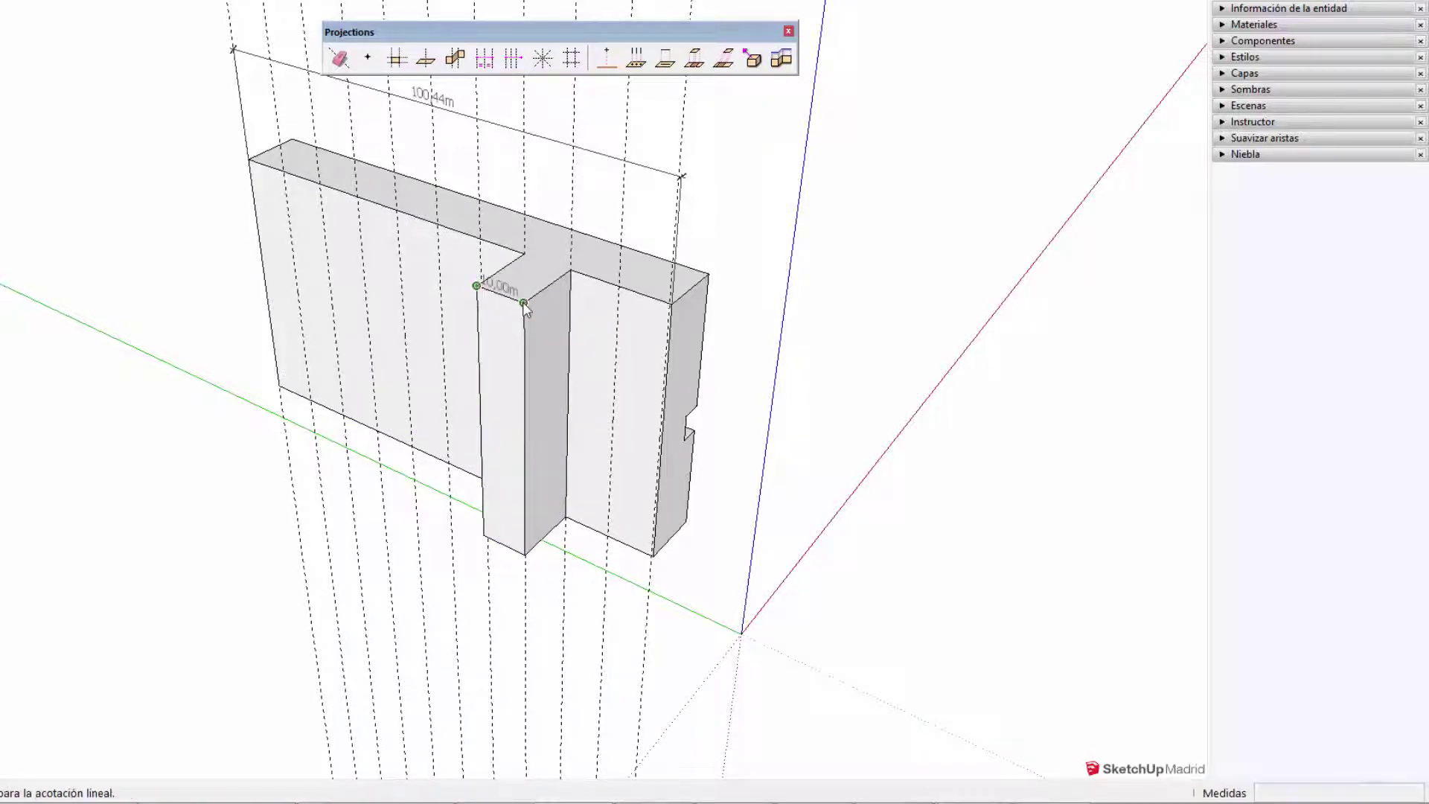
pyautogui.click(494, 262)
pyautogui.press('space')
pyautogui.moveTo(622, 281)
pyautogui.mouseDown(button='middle')
pyautogui.moveTo(755, 75)
pyautogui.moveTo(651, 297)
pyautogui.mouseUp(button='middle')
pyautogui.scroll(1, 646, 290)
pyautogui.scroll(-2, 612, 360)
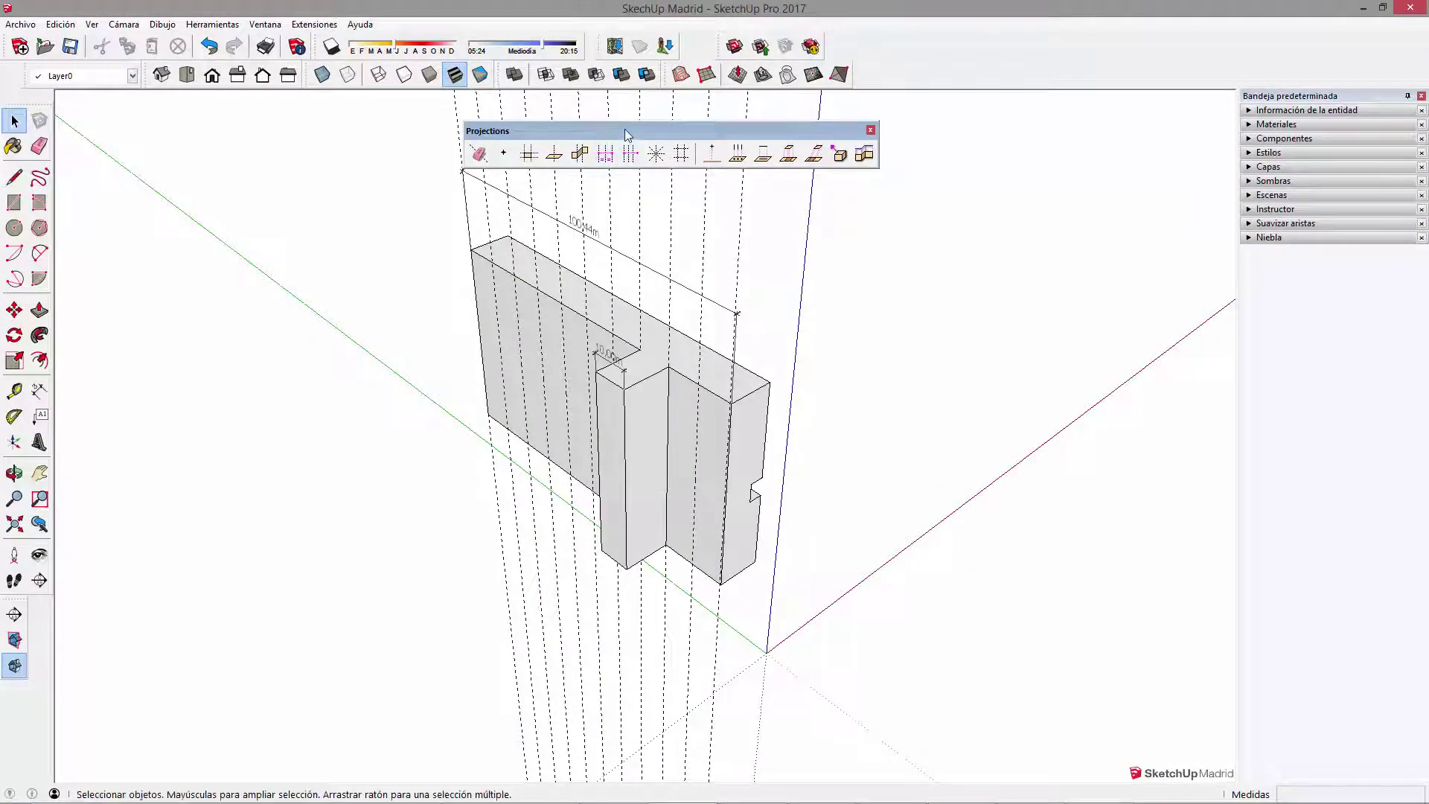
pyautogui.moveTo(616, 129)
pyautogui.mouseDown()
pyautogui.moveTo(212, 123)
pyautogui.moveTo(253, 113)
pyautogui.mouseUp()
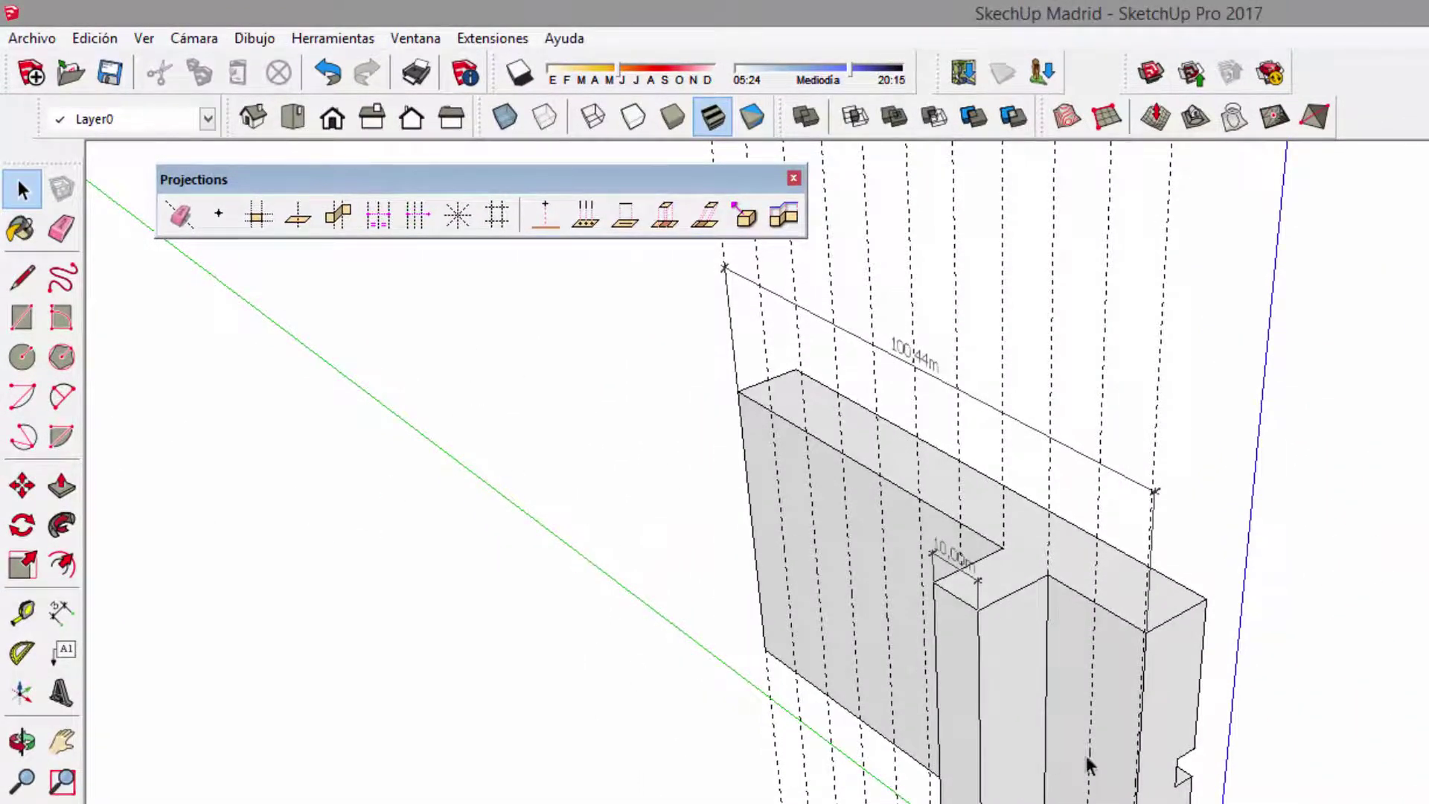
# Step: Delete the previous model and push a new ground rectangle up into a tall box
pyautogui.click(418, 215)
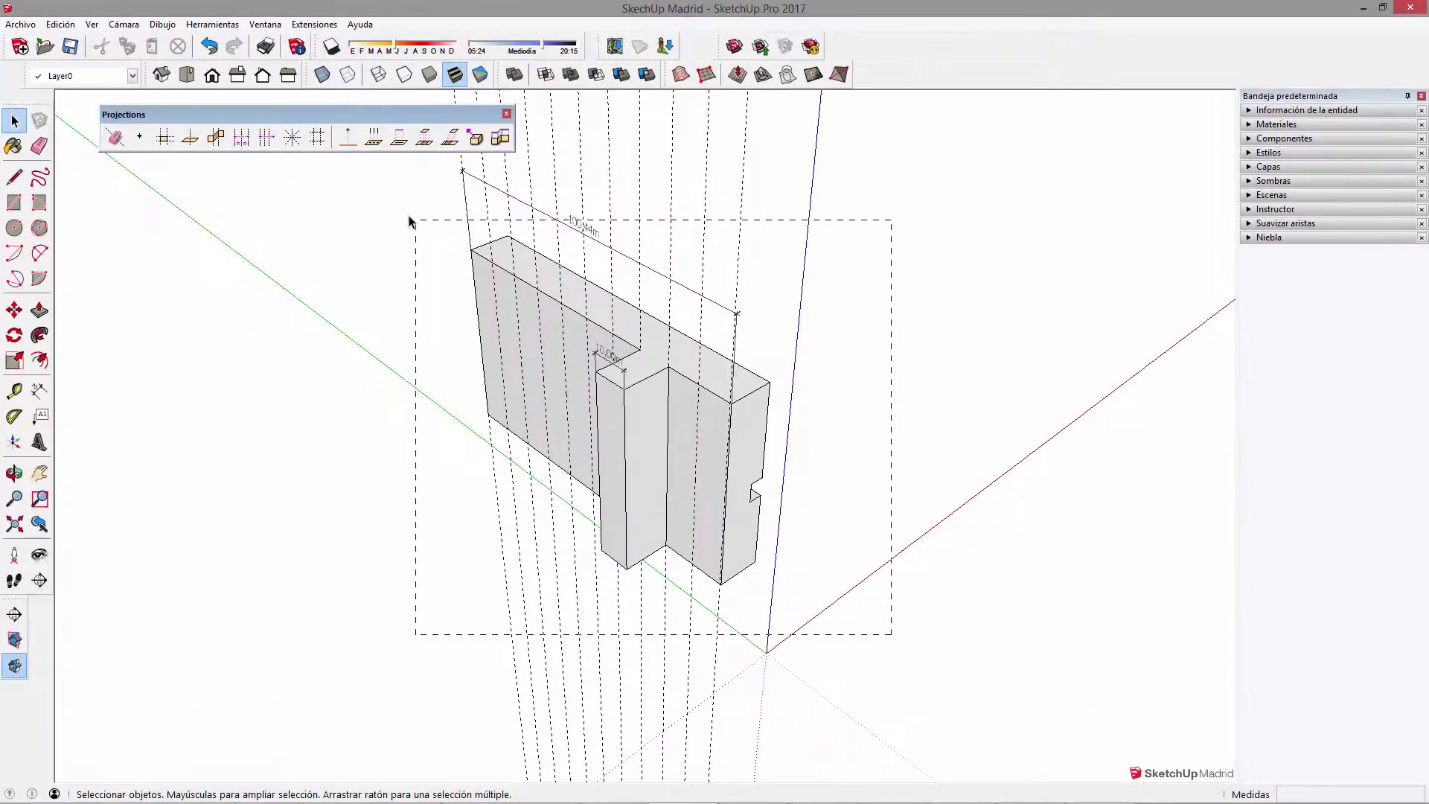
pyautogui.moveTo(891, 635); pyautogui.dragTo(409, 221)
pyautogui.press('Delete')
pyautogui.press('r')
pyautogui.click(659, 526)
pyautogui.click(878, 329)
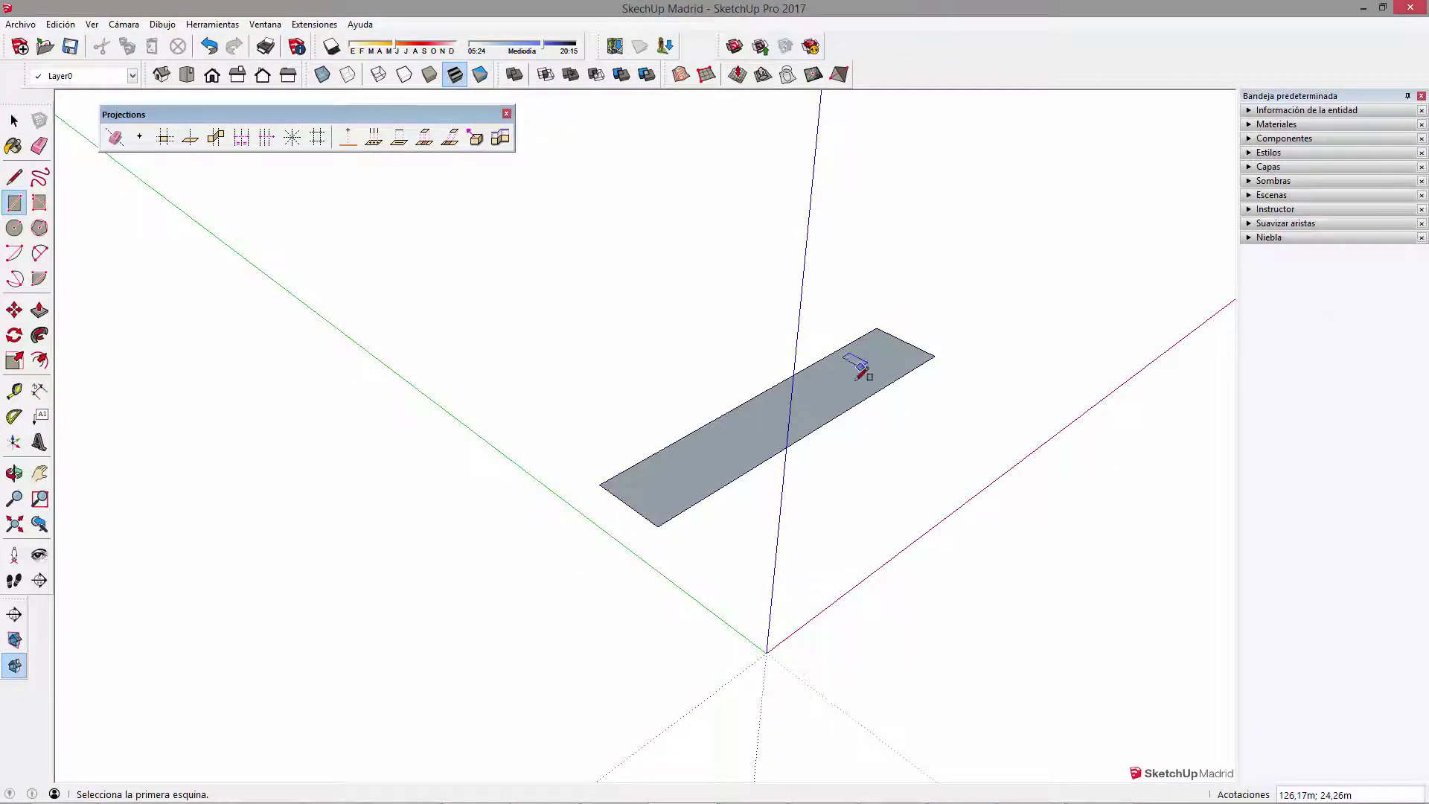
pyautogui.press('p')
pyautogui.moveTo(801, 414); pyautogui.dragTo(852, 153)
pyautogui.moveTo(851, 153)
pyautogui.mouseDown(button='middle')
pyautogui.moveTo(549, 449)
pyautogui.moveTo(766, 495)
pyautogui.moveTo(649, 536)
pyautogui.moveTo(709, 549)
pyautogui.mouseUp(button='middle')
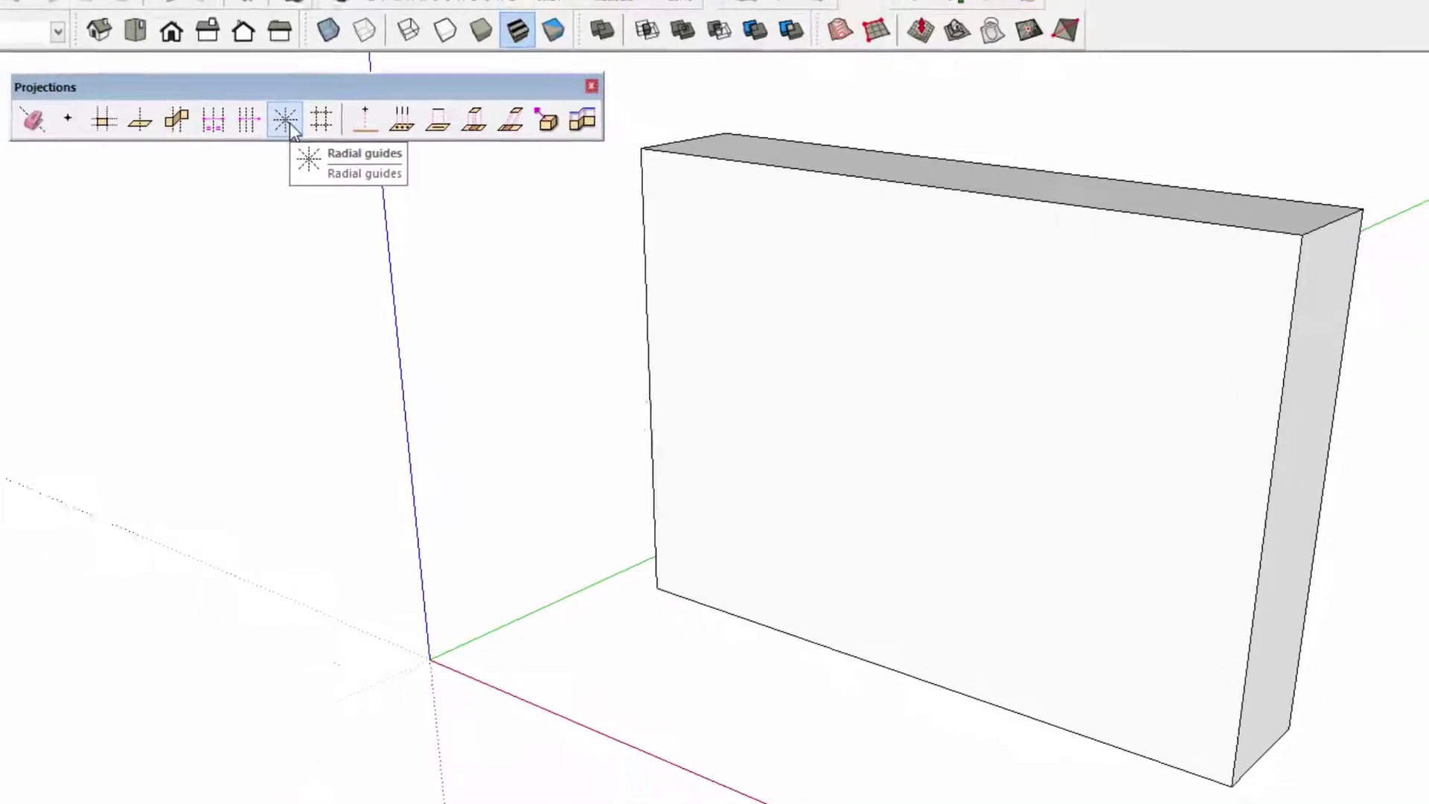
# Step: Fan radial guides at 15° from the box's bottom corner across its end face
pyautogui.click(291, 138)
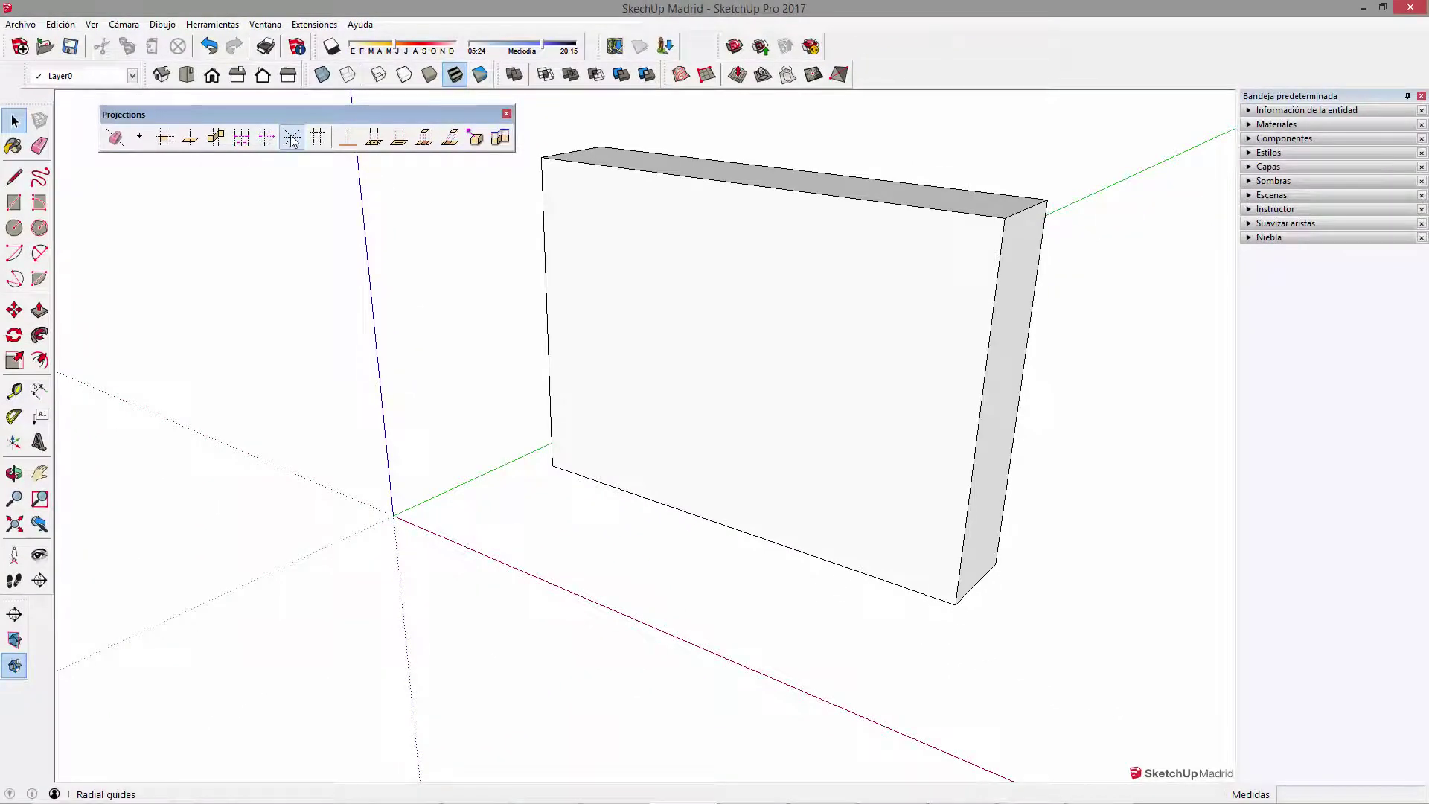
pyautogui.click(292, 139)
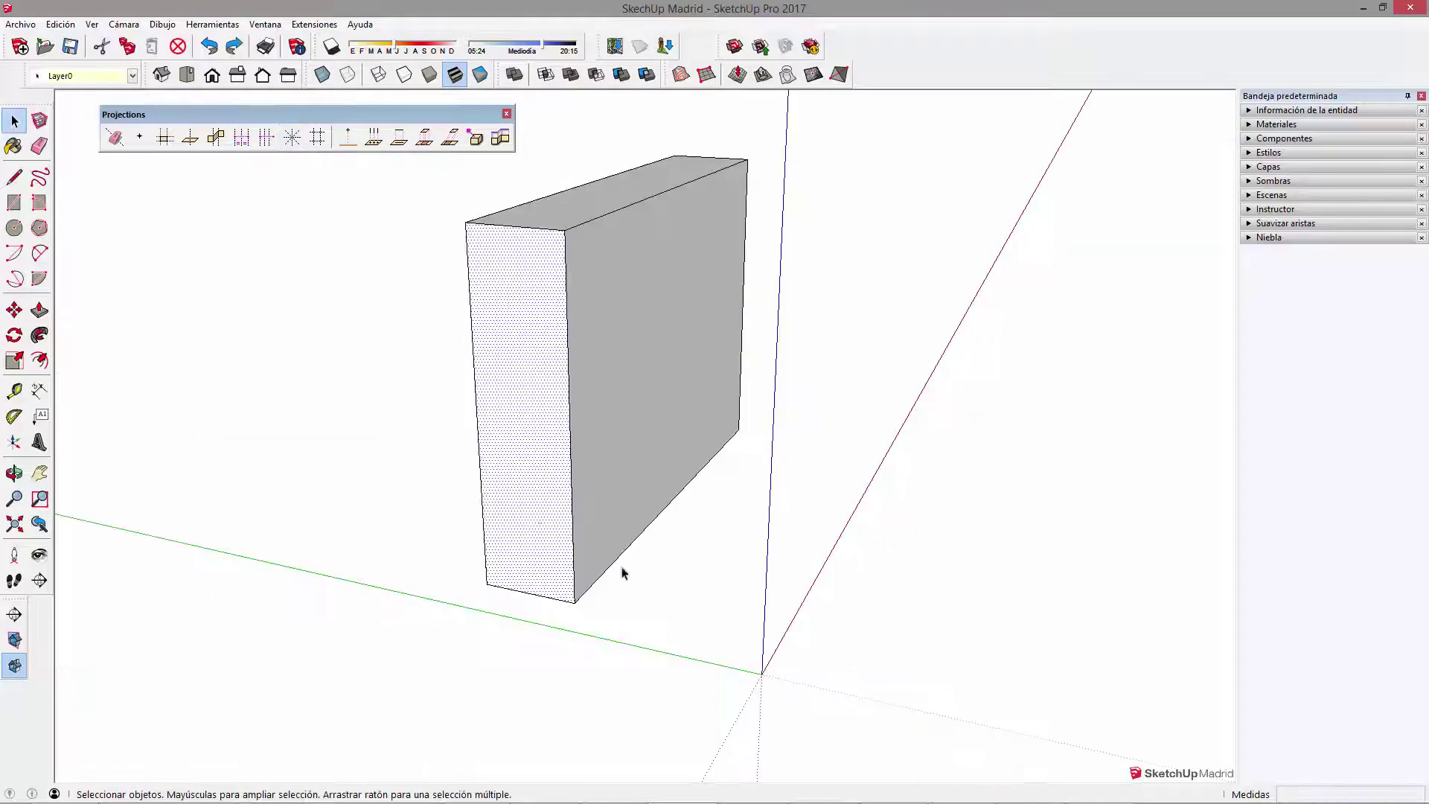
pyautogui.click(309, 235)
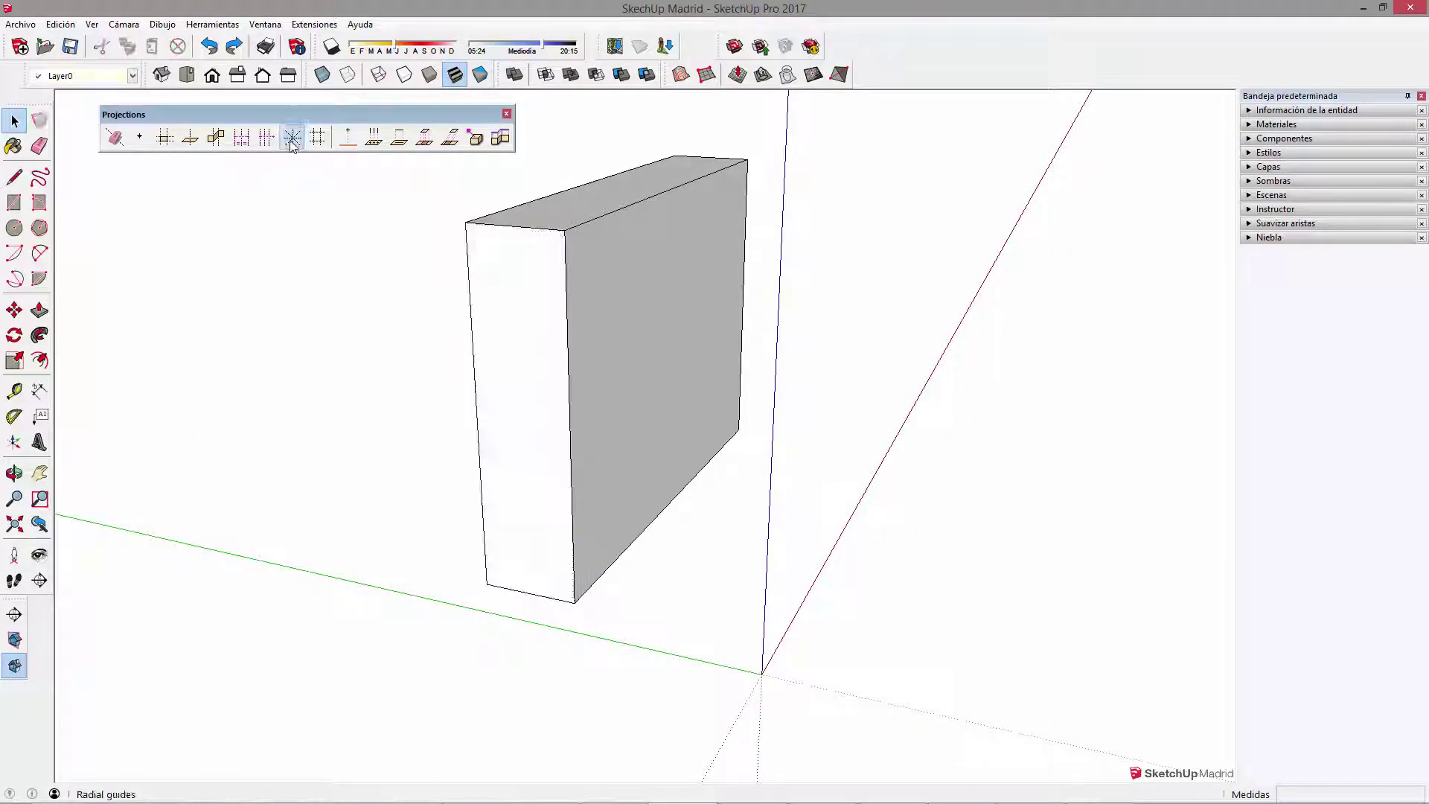
pyautogui.click(292, 137)
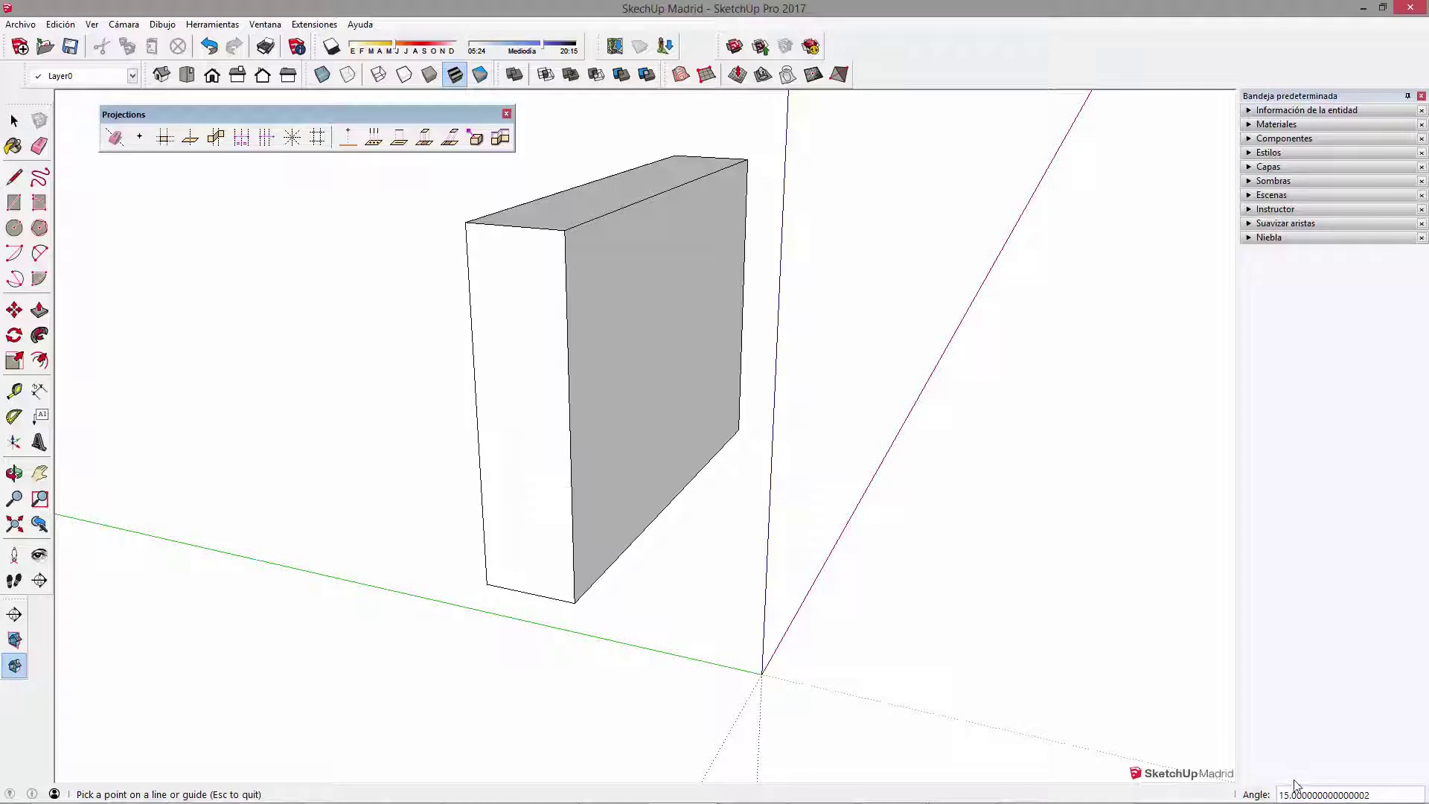
pyautogui.click(574, 603)
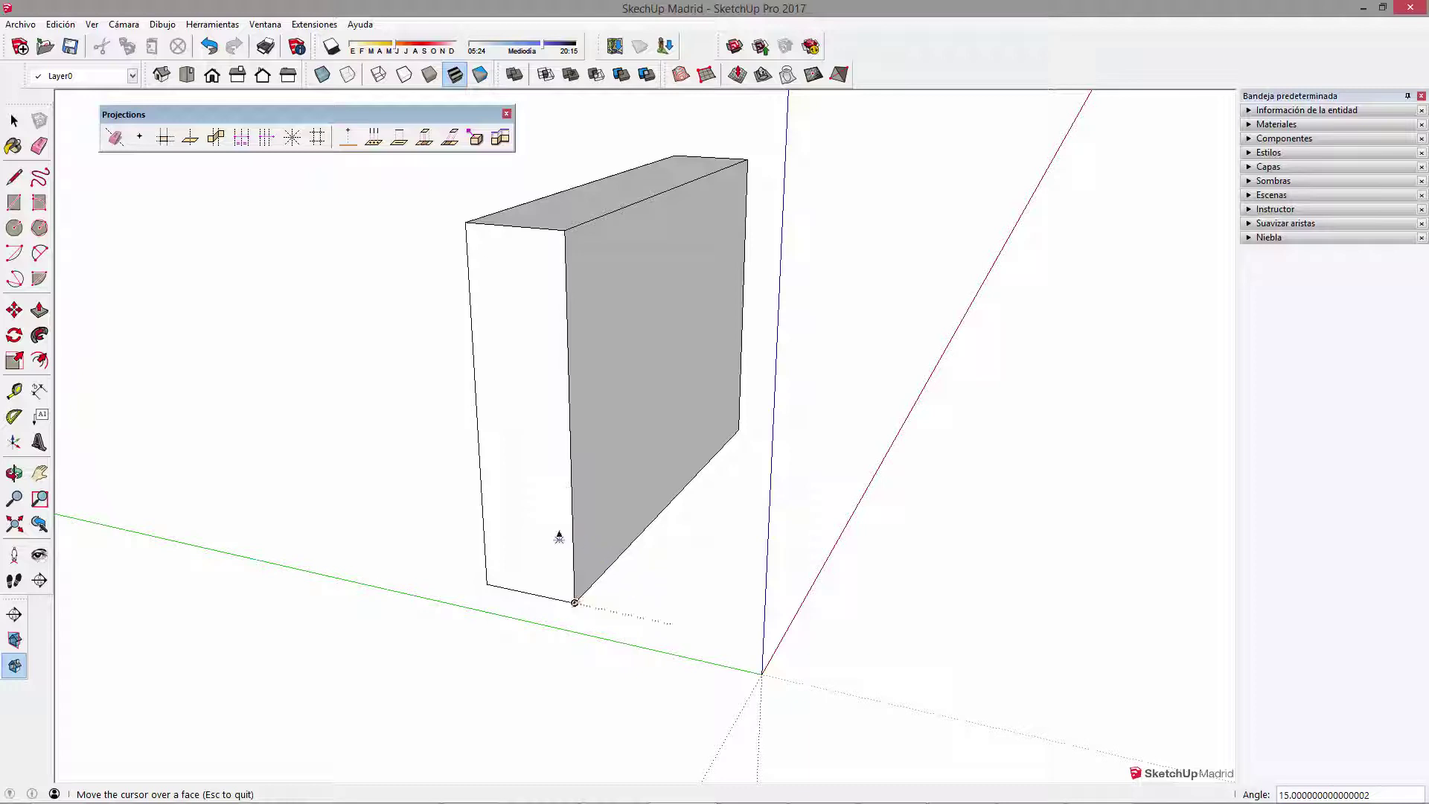
pyautogui.click(511, 568)
pyautogui.moveTo(578, 600)
pyautogui.mouseDown(button='middle')
pyautogui.moveTo(575, 485)
pyautogui.moveTo(585, 504)
pyautogui.mouseUp(button='middle')
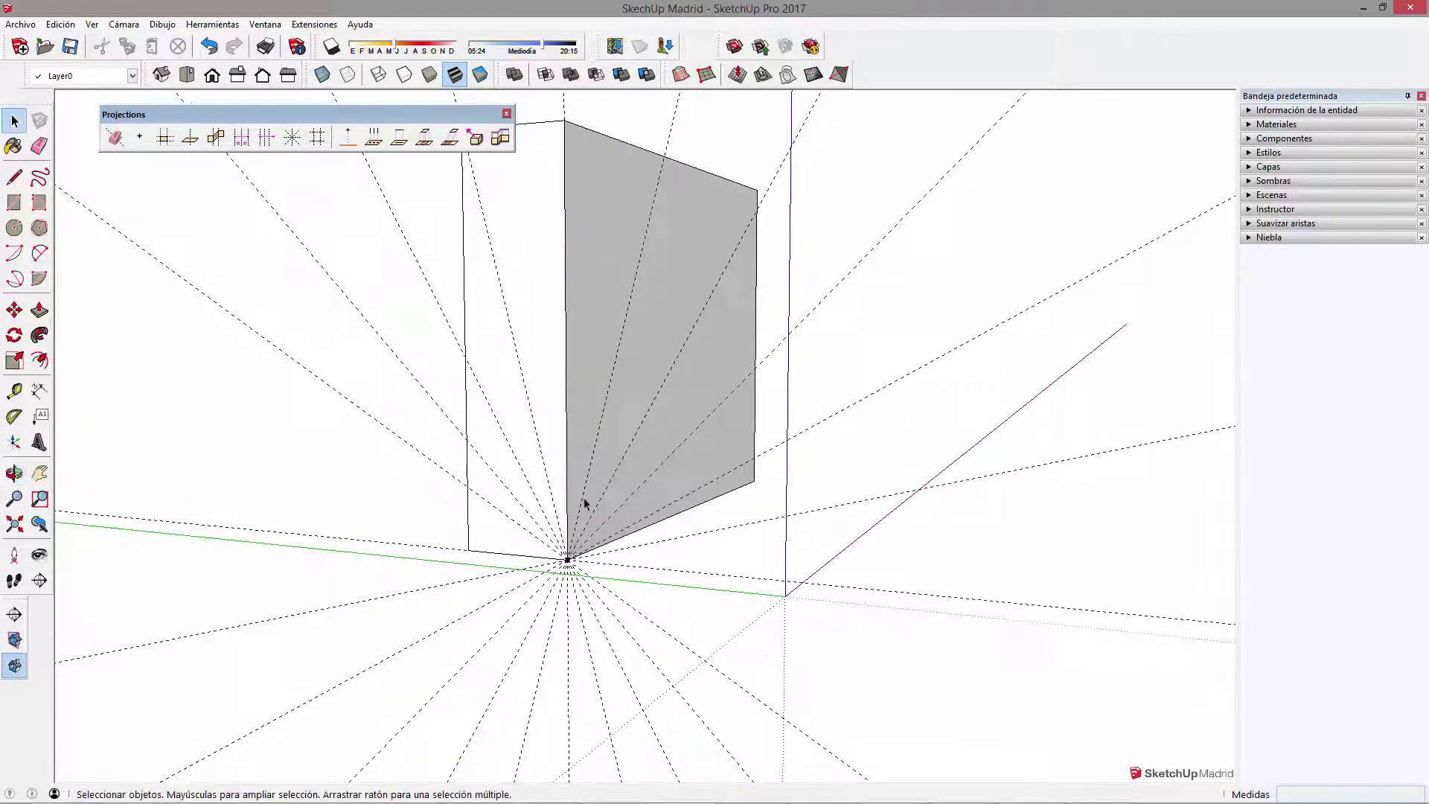
pyautogui.moveTo(612, 449); pyautogui.dragTo(511, 488, button='middle')
pyautogui.scroll(-3, 556, 446)
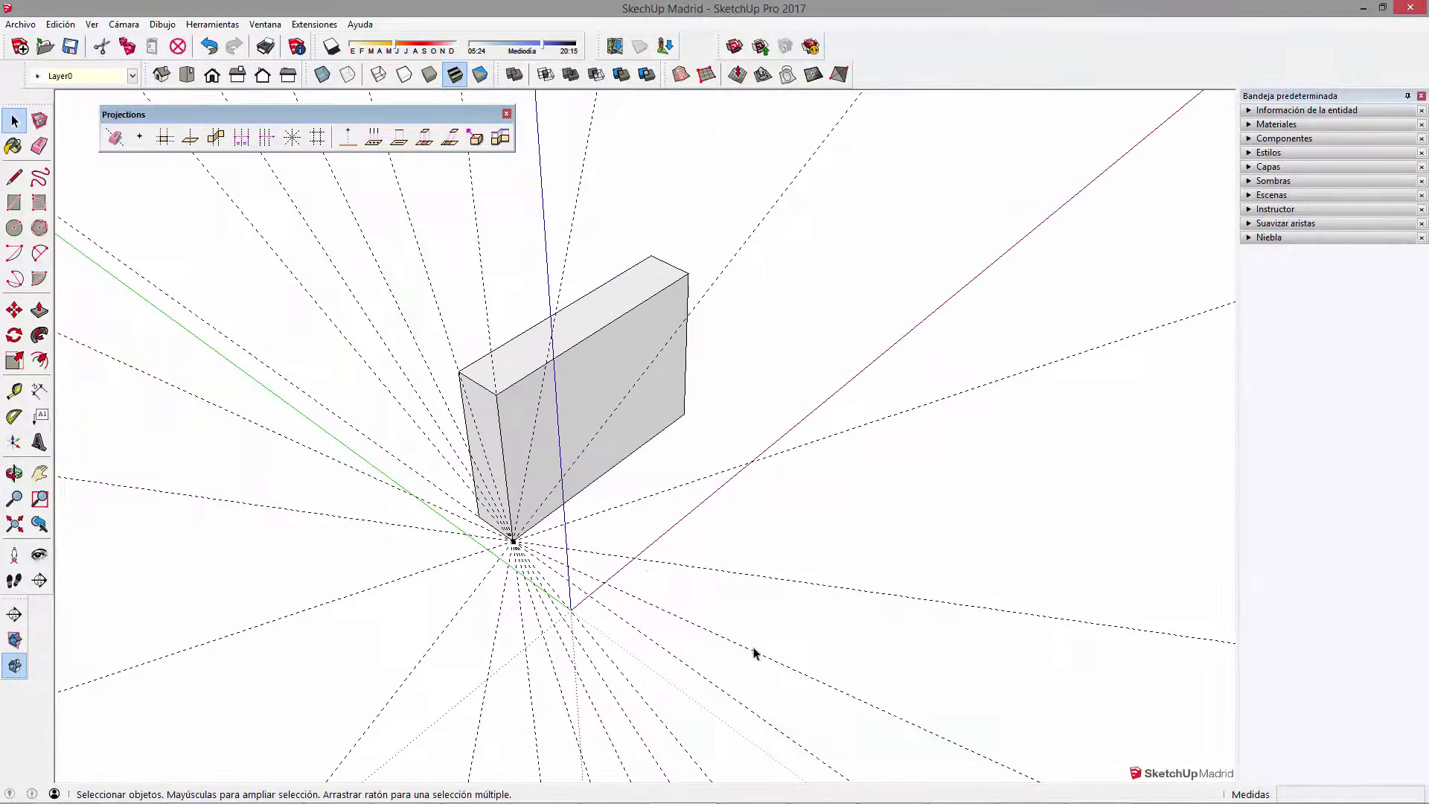
# Step: Undo and remove the radial guide lines
pyautogui.hotkey('ctrl', 'z')
pyautogui.moveTo(350, 545); pyautogui.dragTo(297, 405)
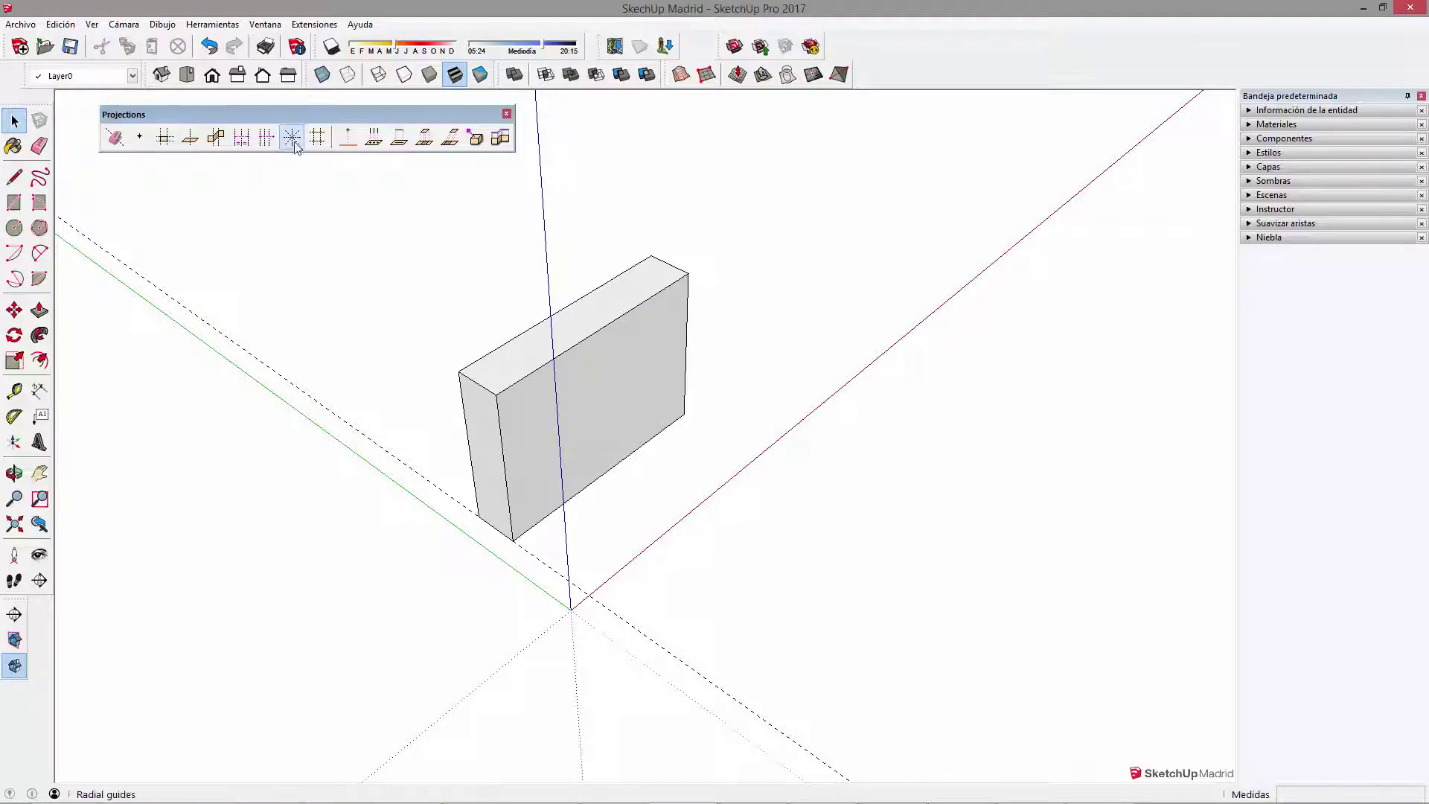
pyautogui.hotkey('ctrl', 'z')
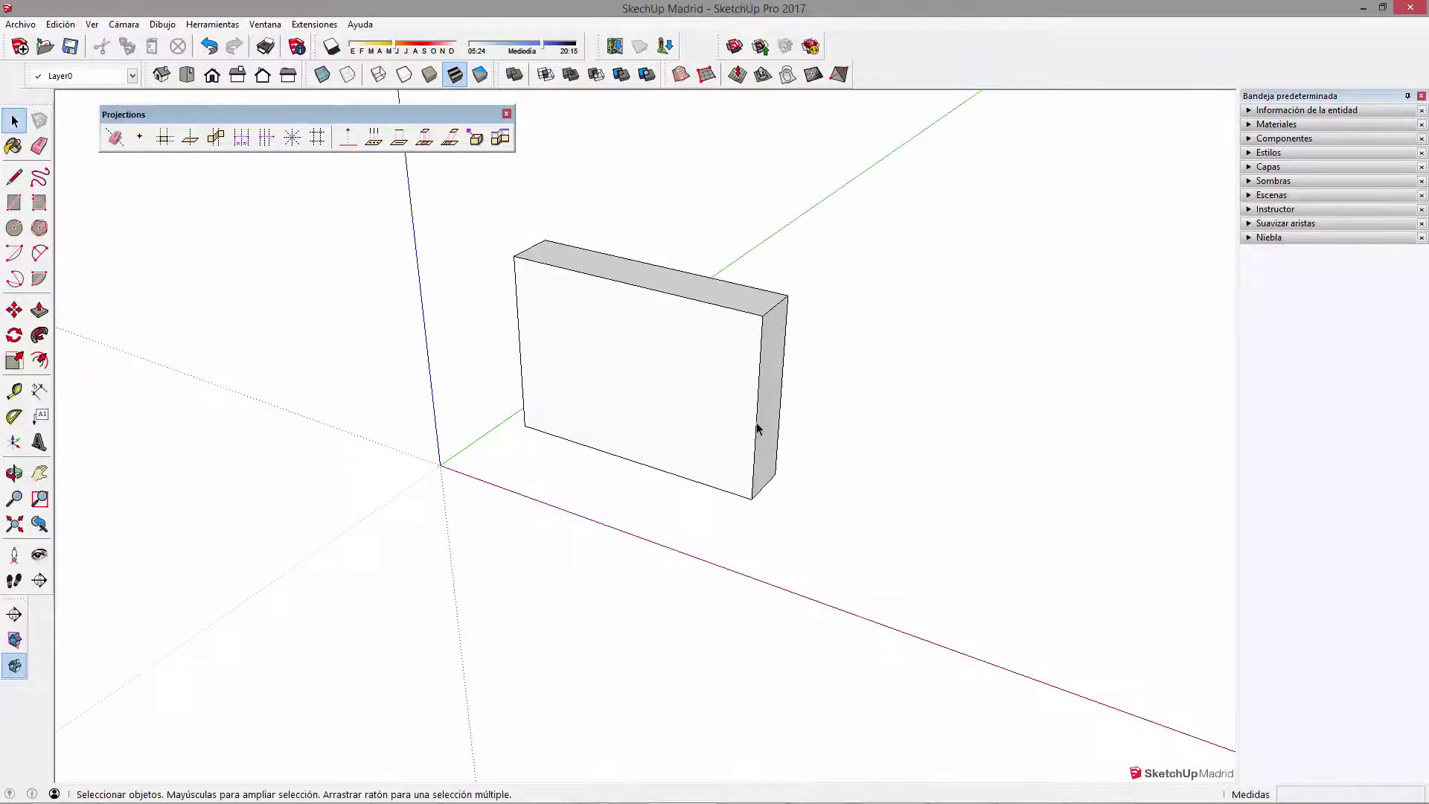
# Step: Lengthen the box by pulling its side out with Push/Pull
pyautogui.press('p')
pyautogui.moveTo(769, 410); pyautogui.dragTo(873, 444)
pyautogui.press('space')
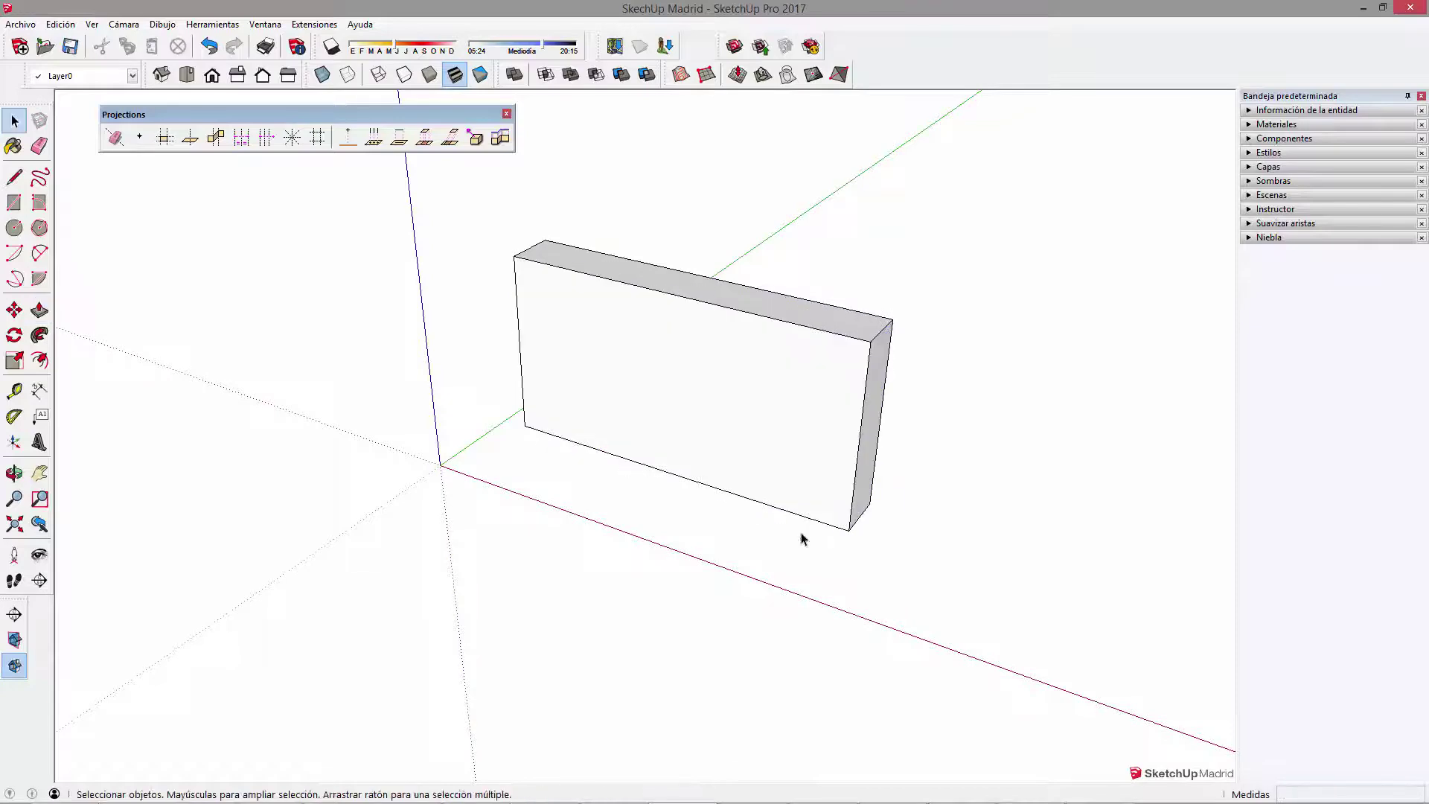
pyautogui.scroll(1, 758, 370)
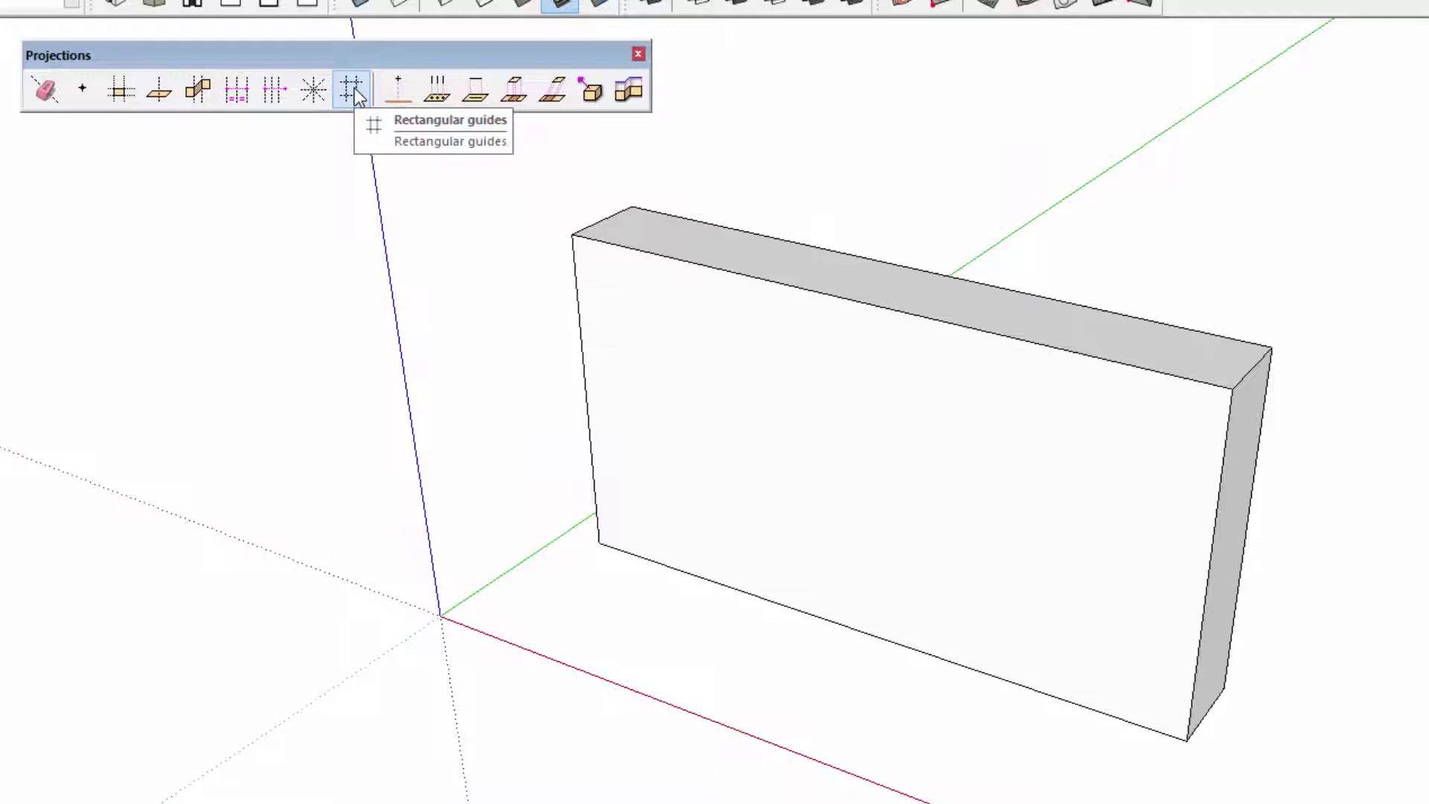
# Step: Place two rectangles of guides on the box
pyautogui.click(356, 91)
pyautogui.click(713, 351)
pyautogui.click(978, 420)
pyautogui.click(975, 583)
pyautogui.click(1054, 665)
pyautogui.click(1074, 394)
pyautogui.click(1211, 426)
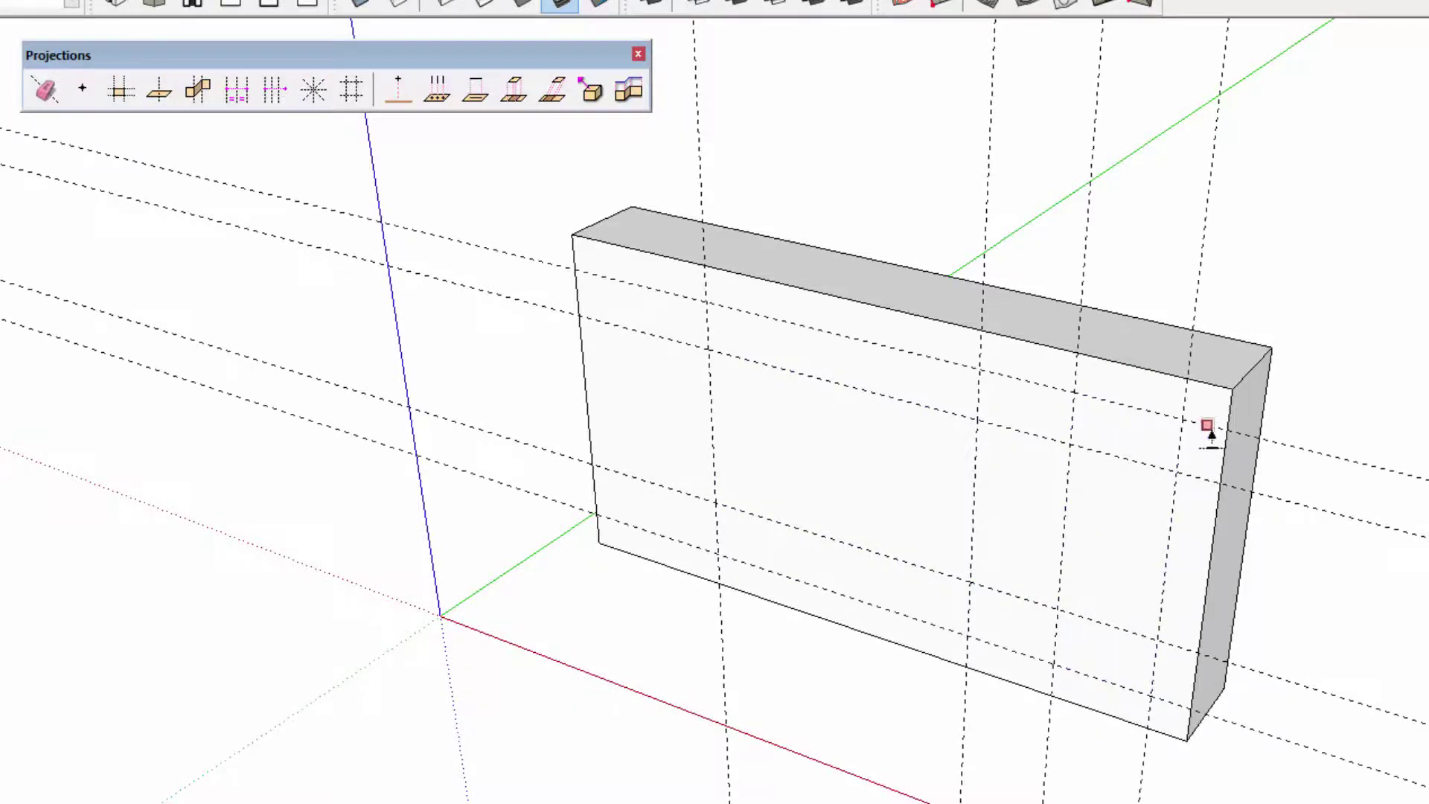
# Step: Finish the projection from the box's edge point to a second point
pyautogui.moveTo(1207, 431); pyautogui.dragTo(601, 622, button='middle')
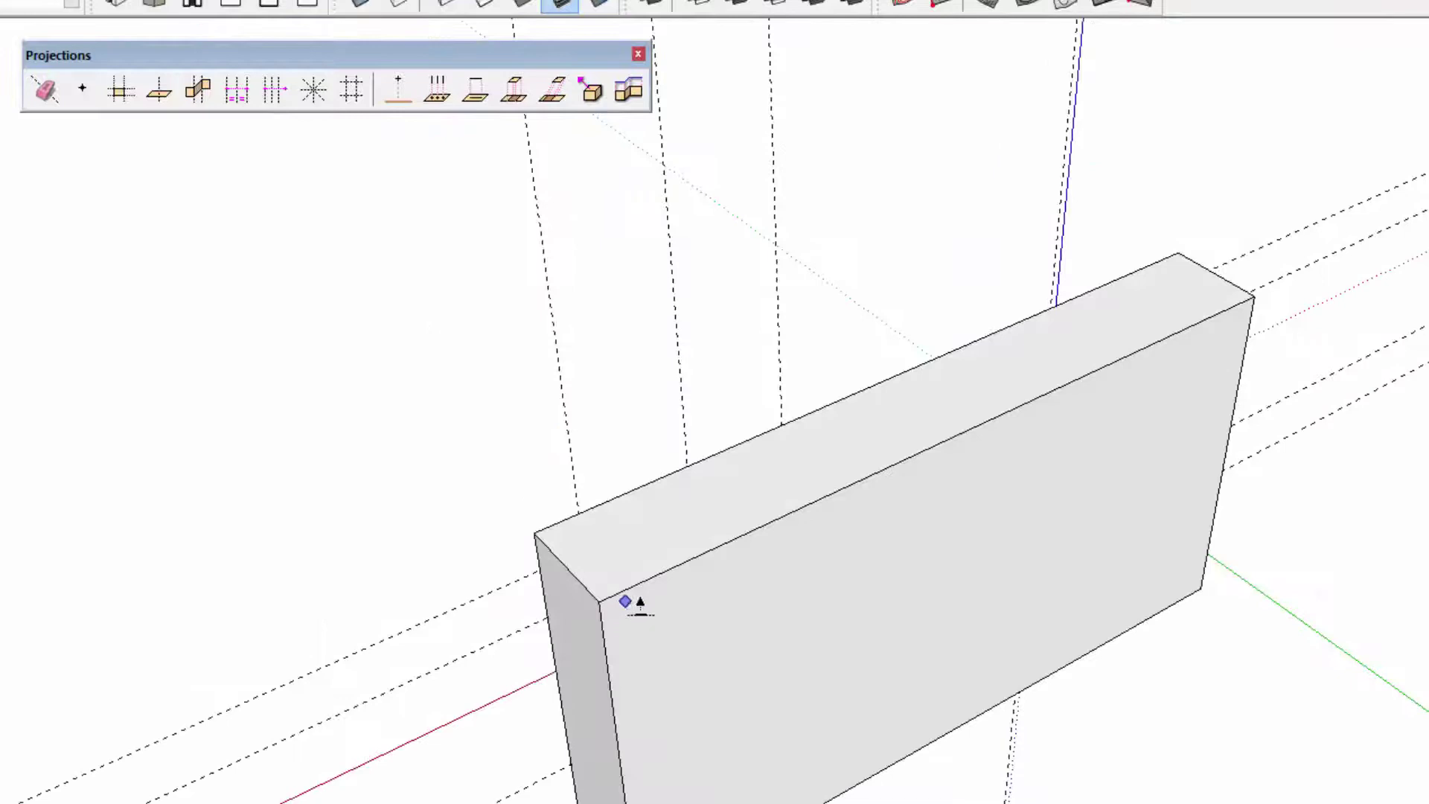
pyautogui.click(641, 581)
pyautogui.click(910, 455)
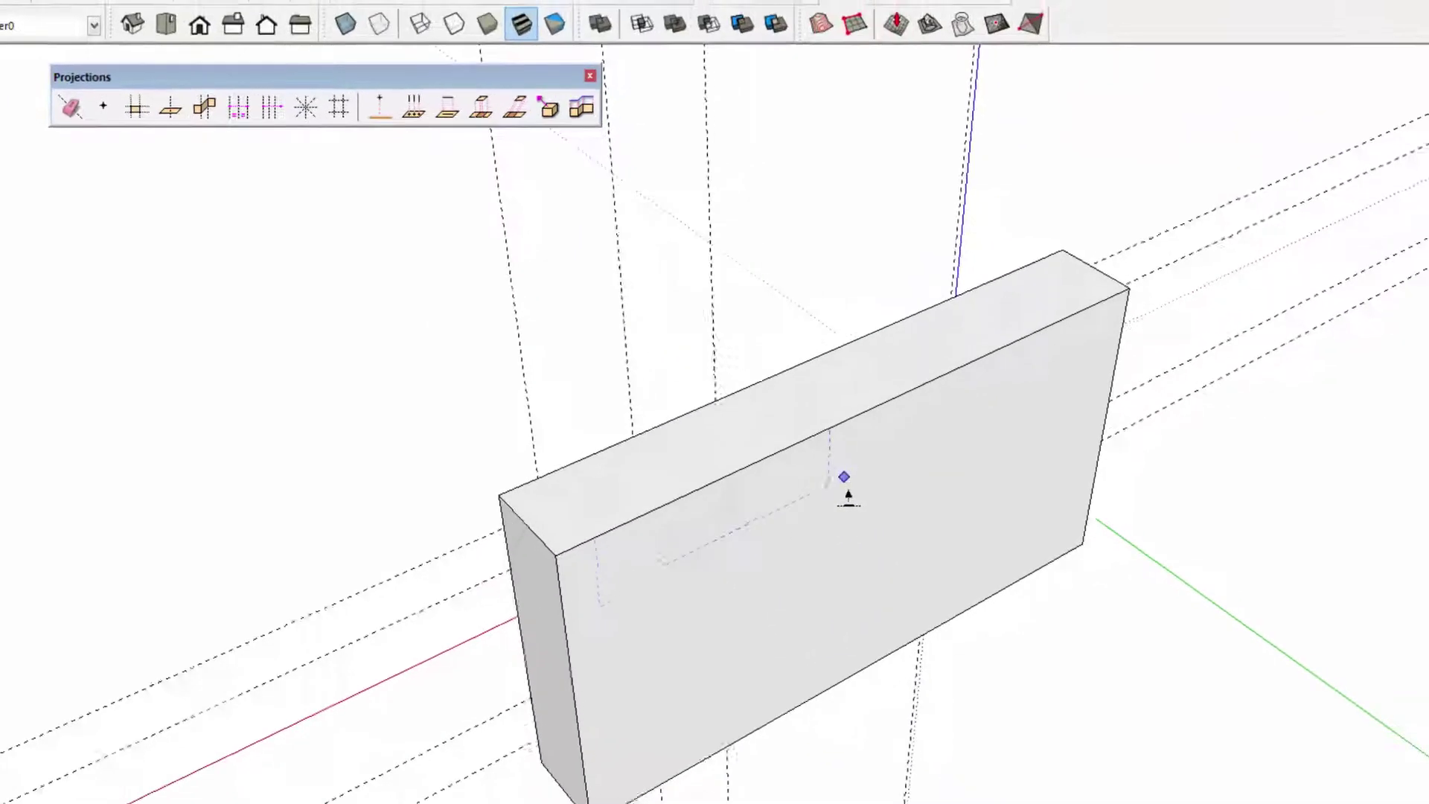
# Step: Draw a rectangle on the box face and push it through as a window opening
pyautogui.press('r')
pyautogui.click(463, 484)
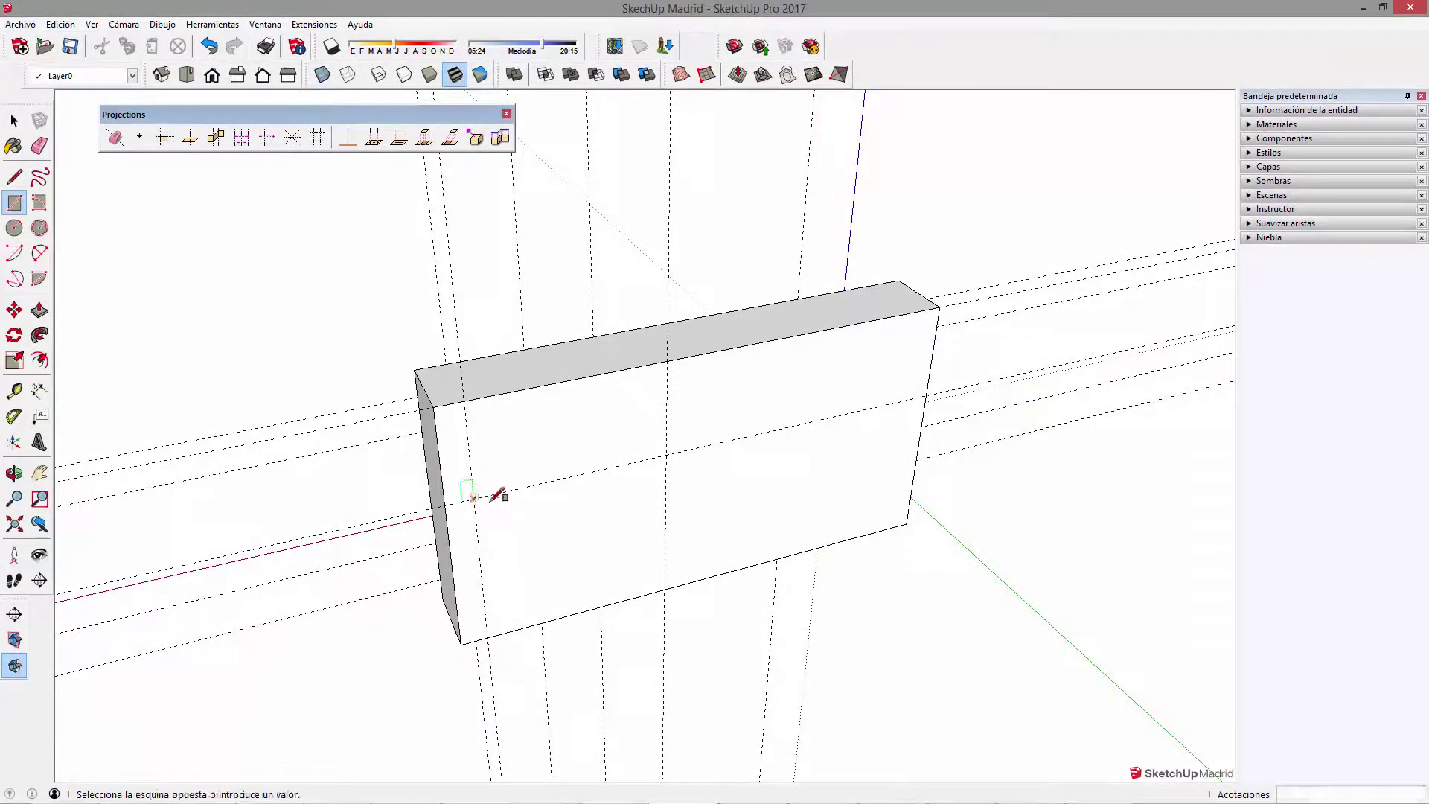
pyautogui.click(665, 522)
pyautogui.press('p')
pyautogui.click(596, 500)
pyautogui.click(584, 555)
pyautogui.press('space')
# Step: Erase all guide lines with Projections' Erase guides, confirming with Aceptar
pyautogui.moveTo(584, 555)
pyautogui.mouseDown(button='middle')
pyautogui.moveTo(914, 310)
pyautogui.moveTo(798, 431)
pyautogui.mouseUp(button='middle')
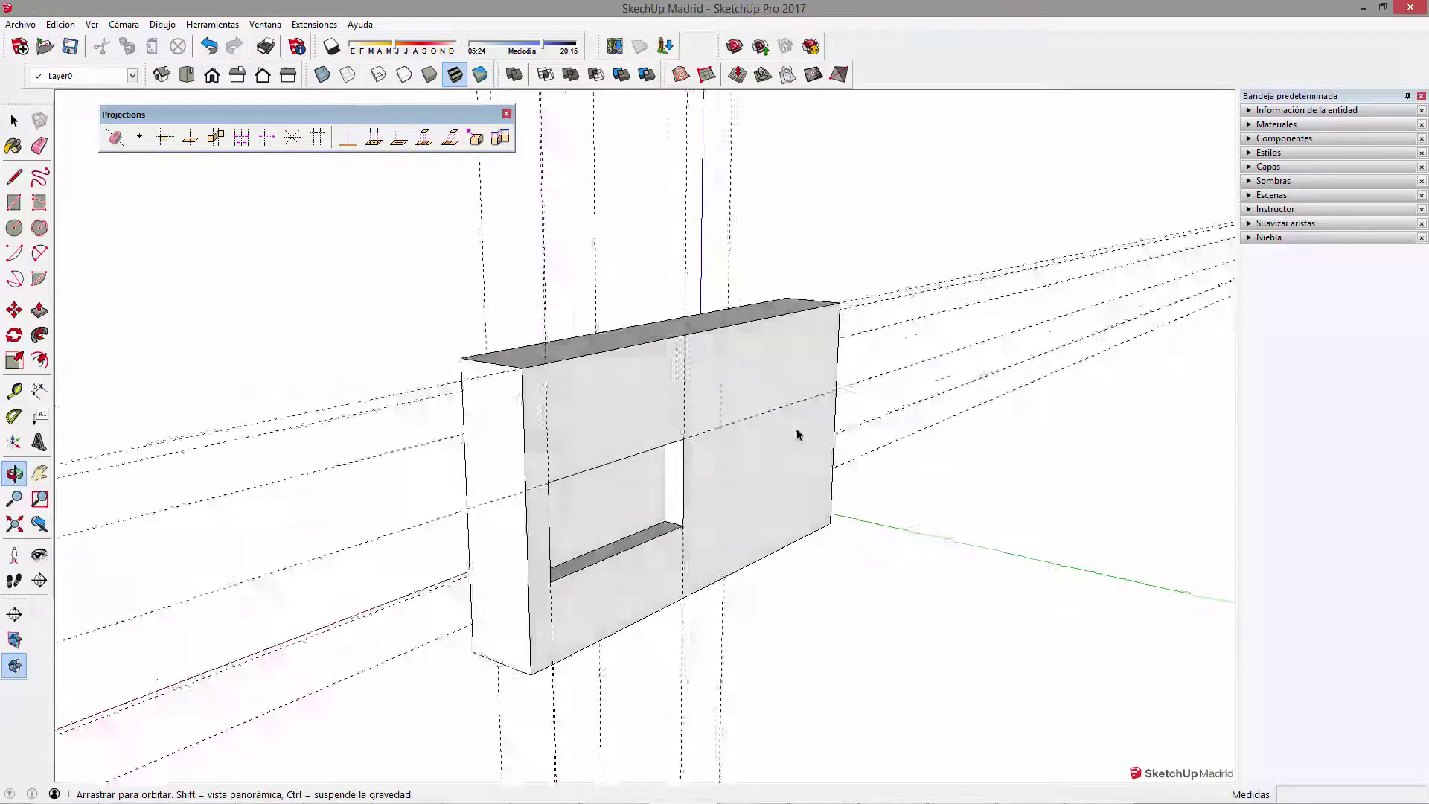
pyautogui.scroll(-3, 798, 431)
pyautogui.click(115, 137)
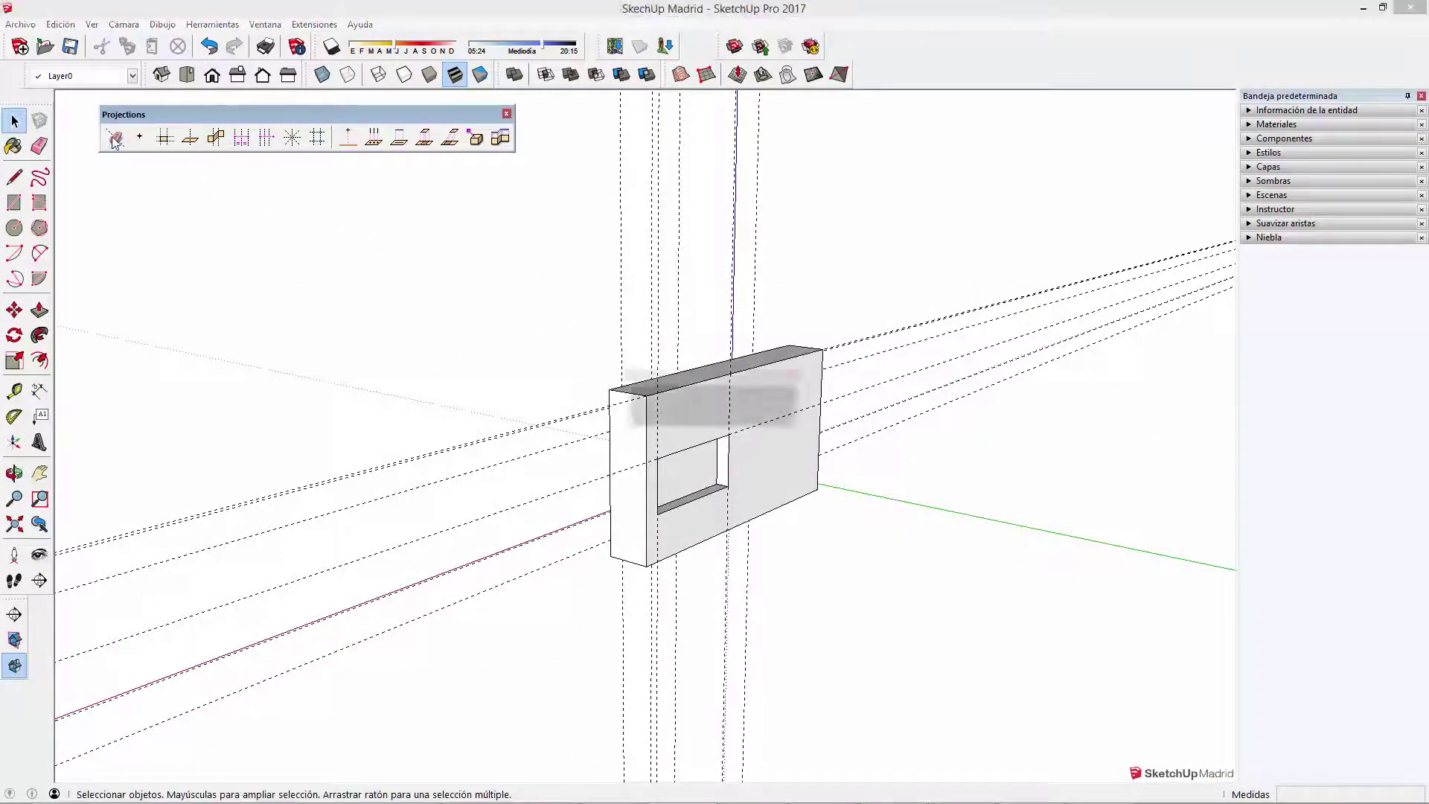
pyautogui.click(684, 423)
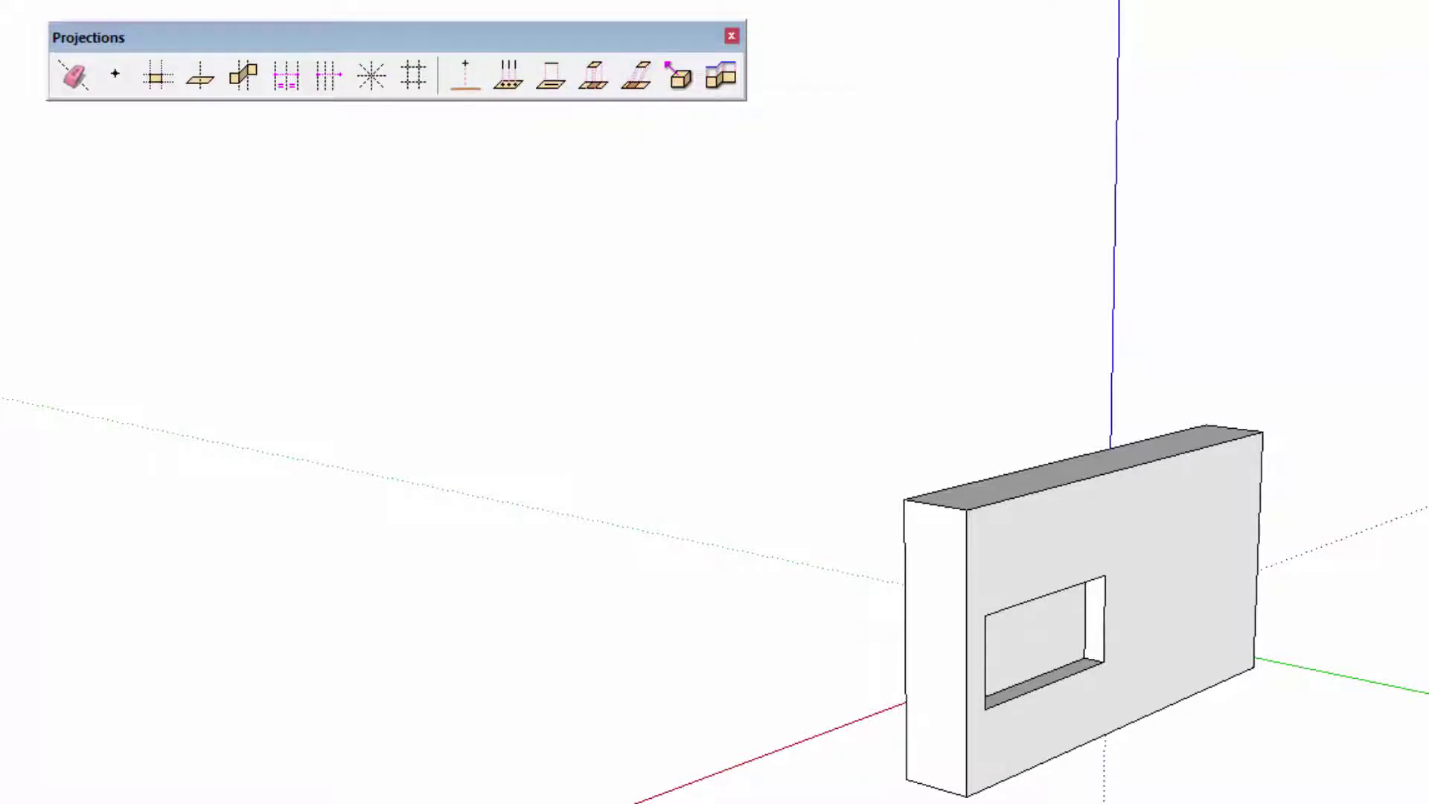
# Step: Delete the box wall and paint the remaining grey square teal
pyautogui.moveTo(658, 268); pyautogui.dragTo(1418, 802)
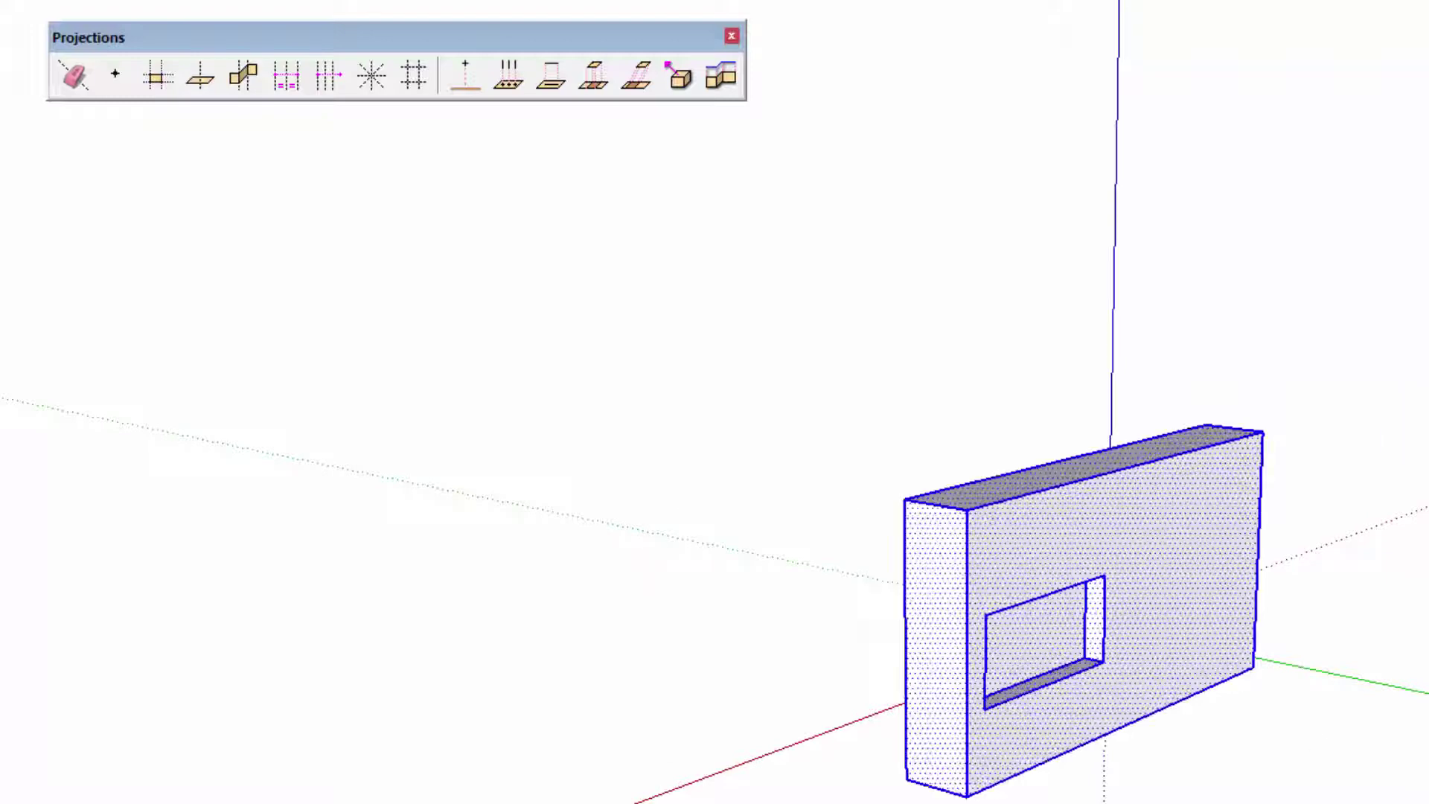
pyautogui.press('Delete')
pyautogui.moveTo(1186, 439); pyautogui.dragTo(1213, 329, button='middle')
pyautogui.press('l')
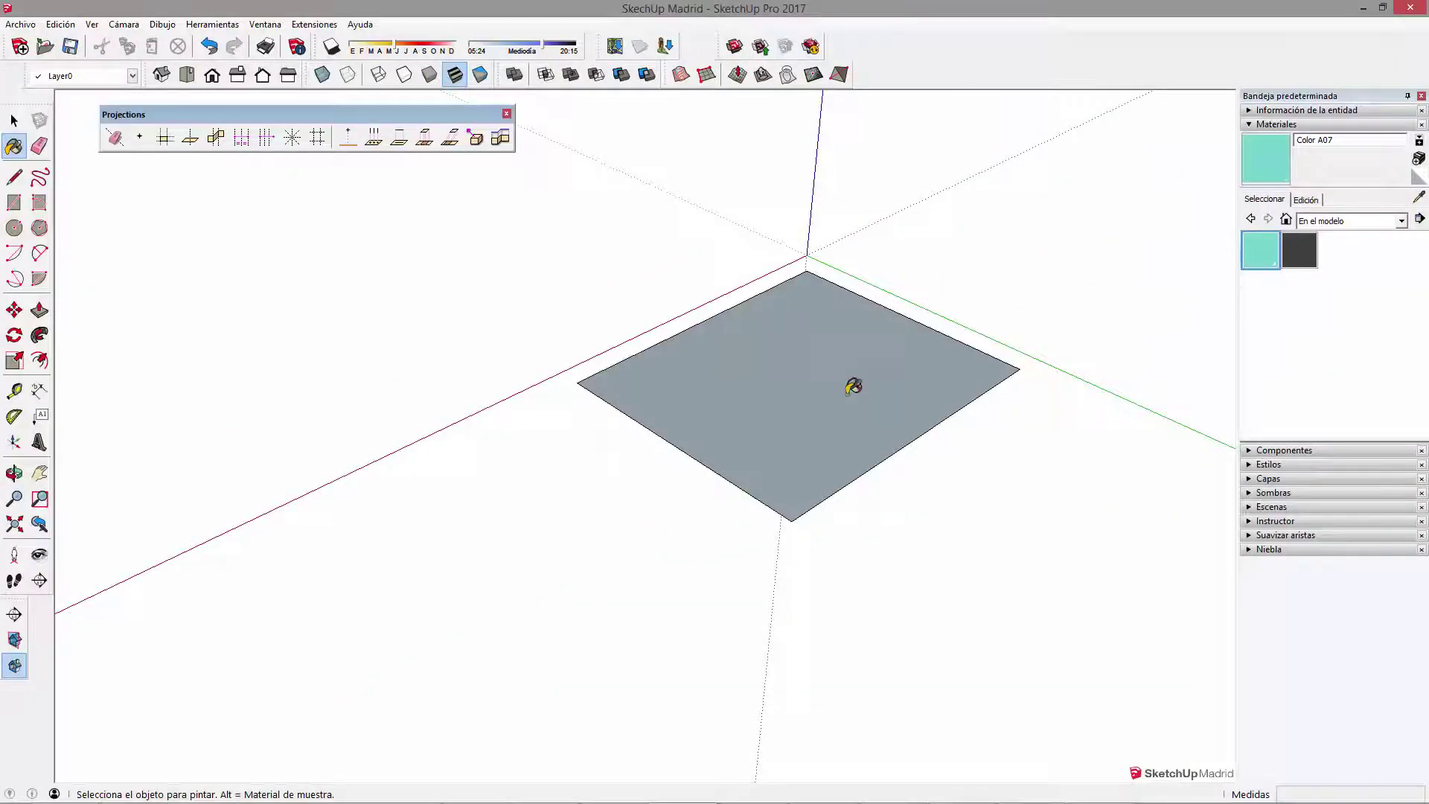
pyautogui.click(853, 387)
pyautogui.moveTo(682, 491); pyautogui.dragTo(674, 488)
pyautogui.press('space')
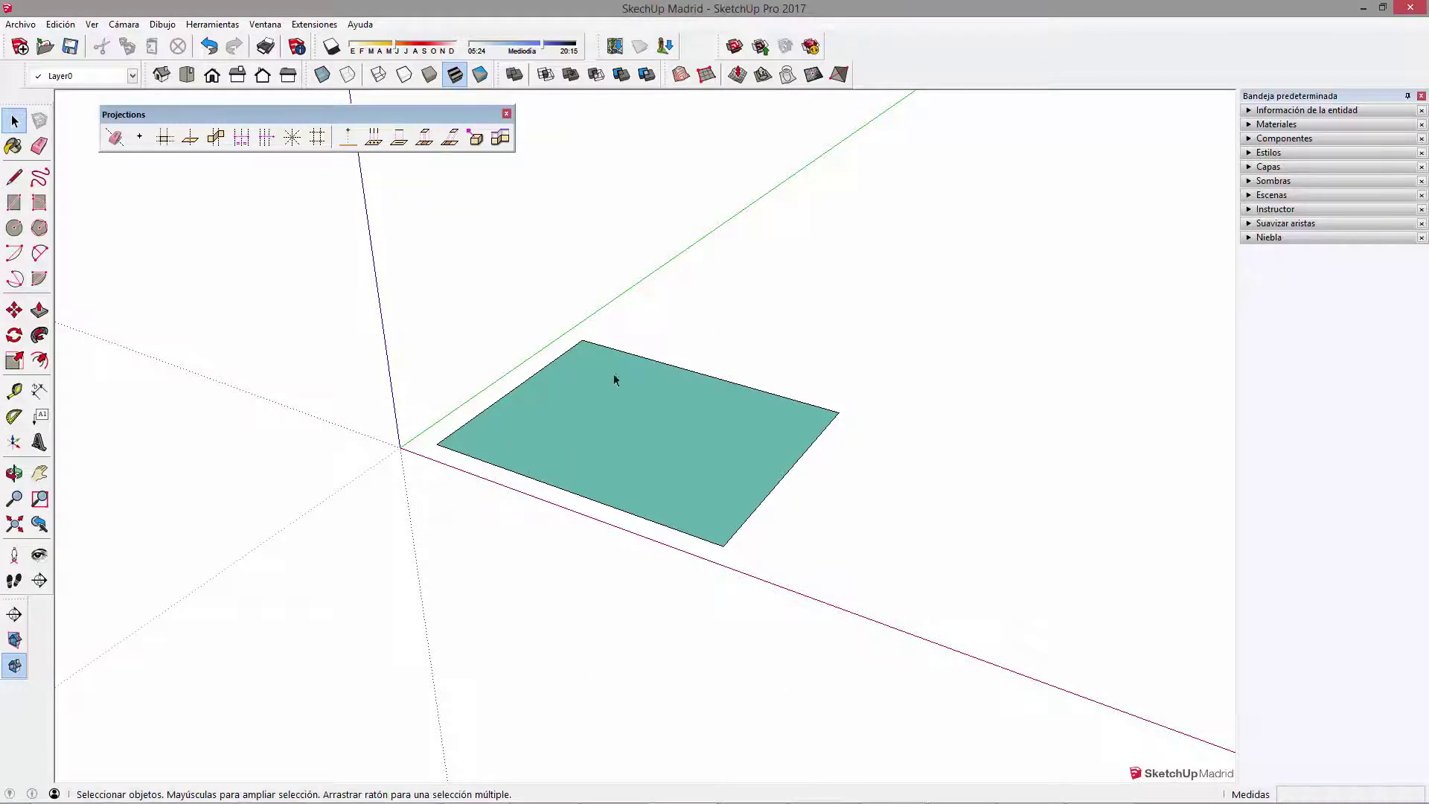
pyautogui.moveTo(800, 477); pyautogui.dragTo(803, 467, button='middle')
# Step: Raise the square's back edge upward so the teal face tilts
pyautogui.press('m')
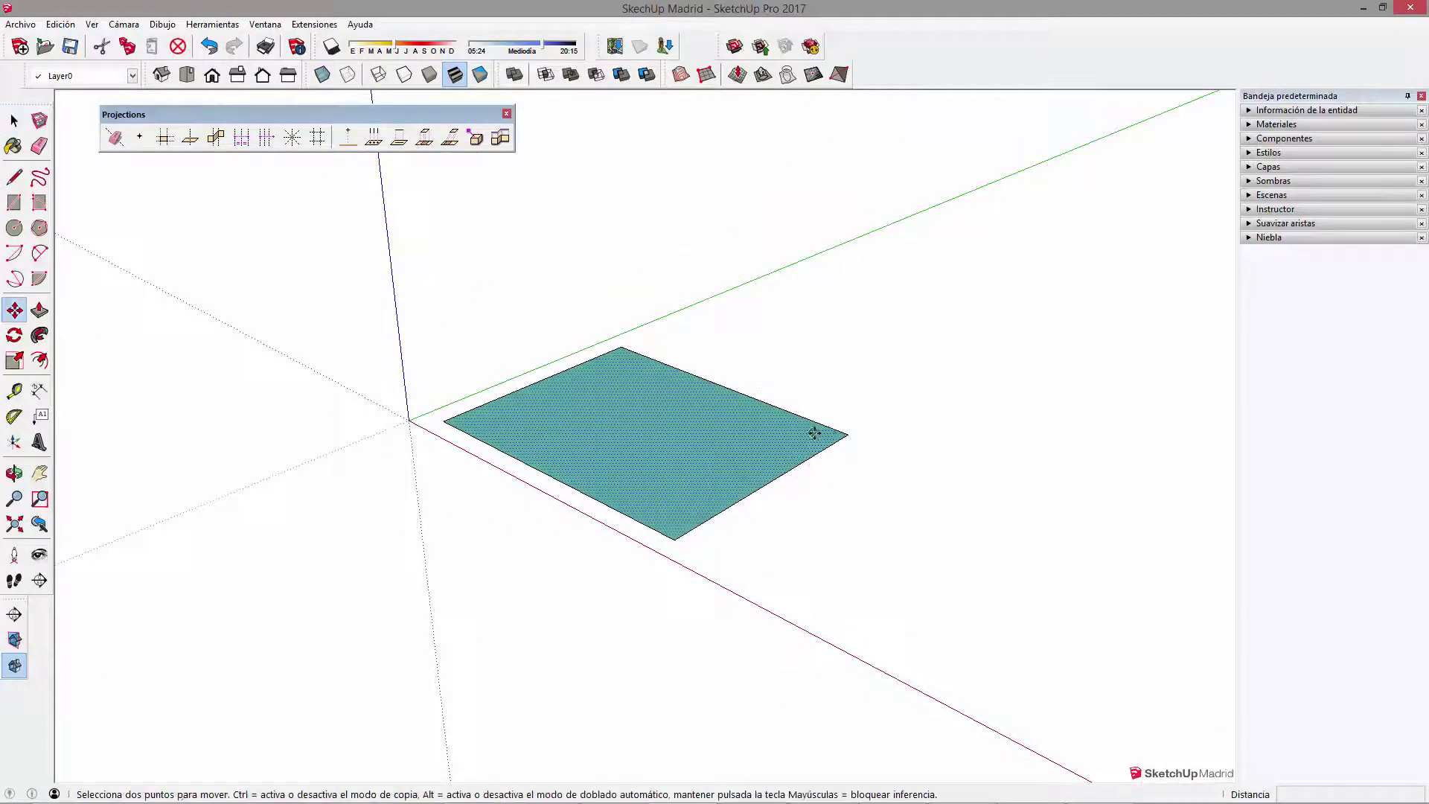
pyautogui.click(835, 430)
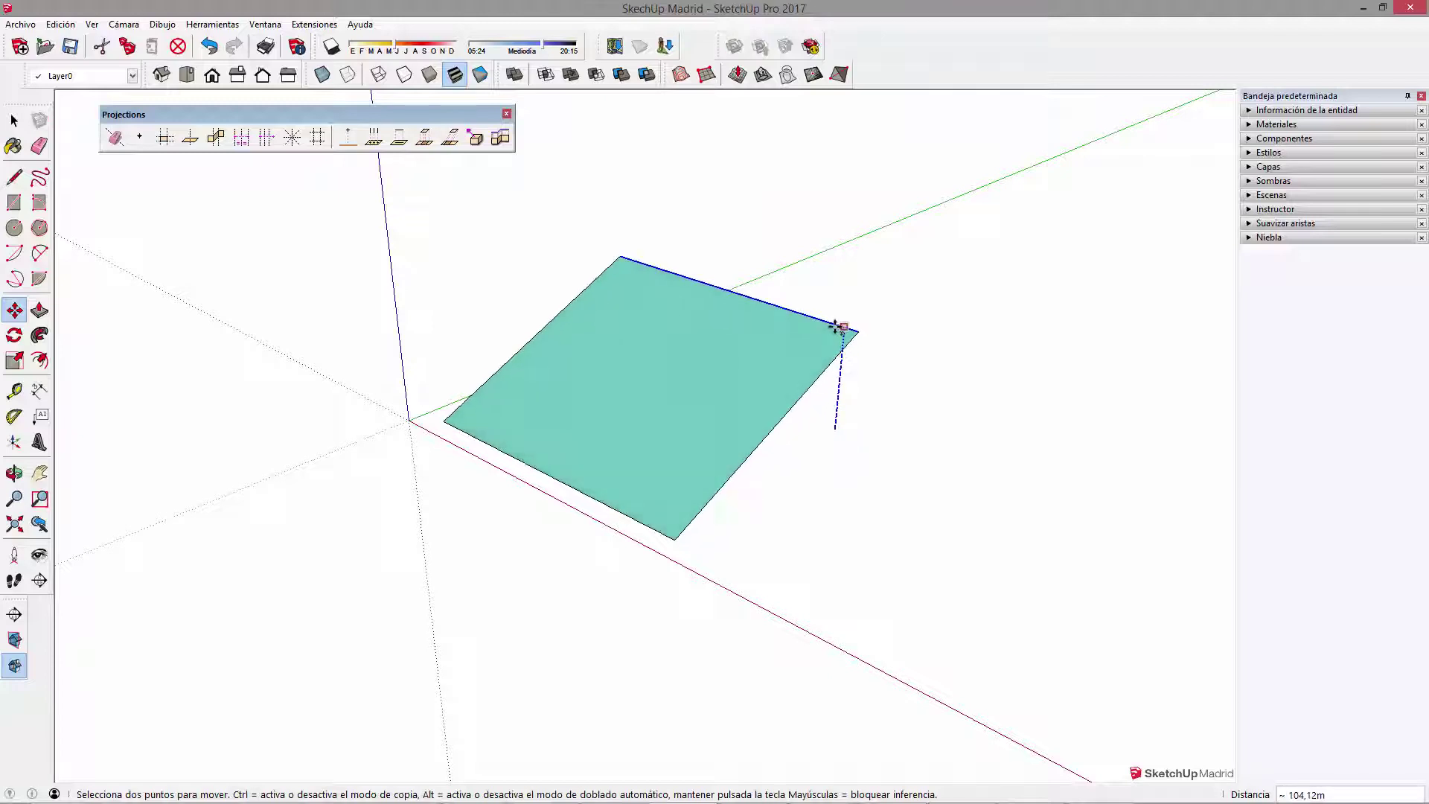
pyautogui.click(839, 322)
pyautogui.press('space')
pyautogui.moveTo(730, 417); pyautogui.dragTo(745, 402, button='middle')
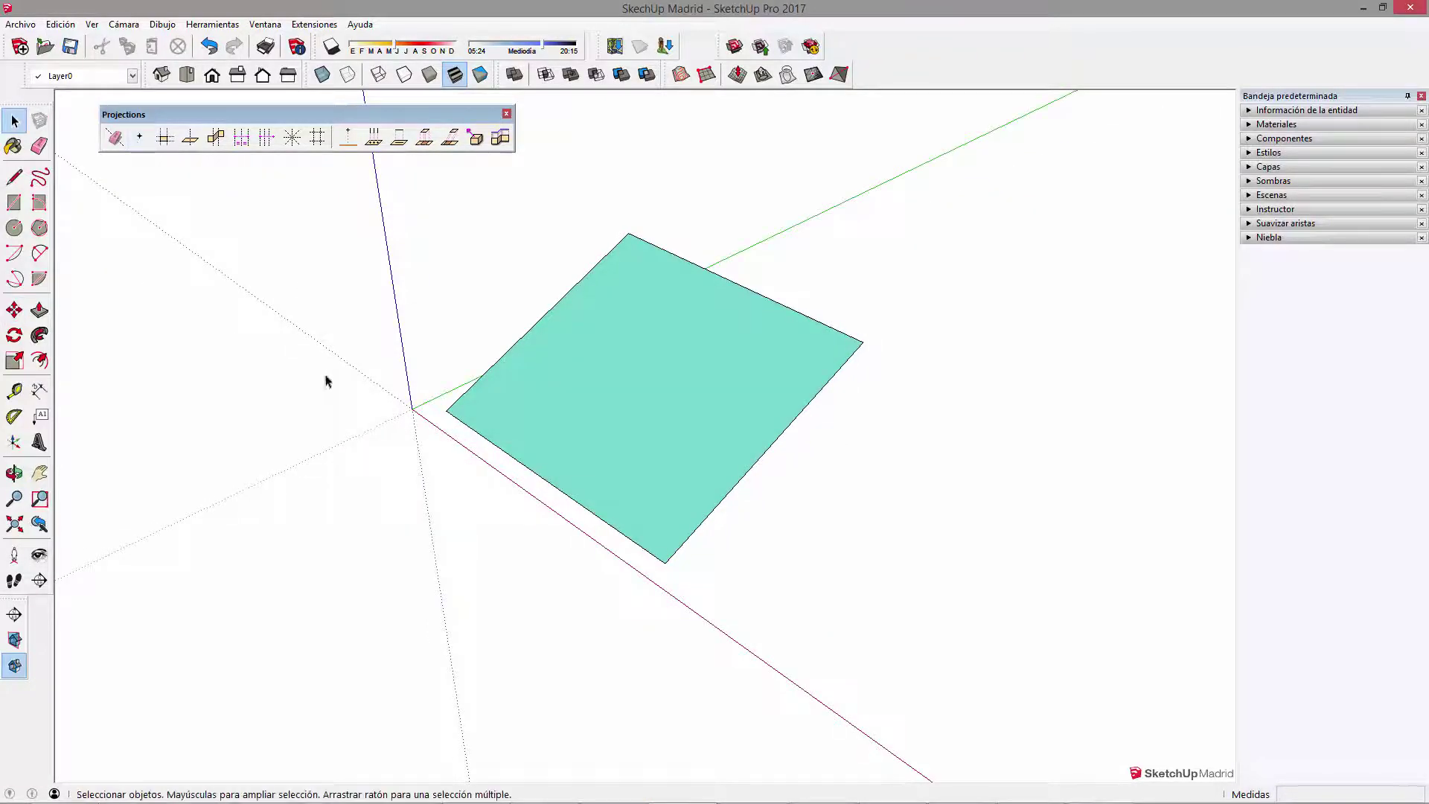
pyautogui.moveTo(504, 282); pyautogui.dragTo(594, 499, button='middle')
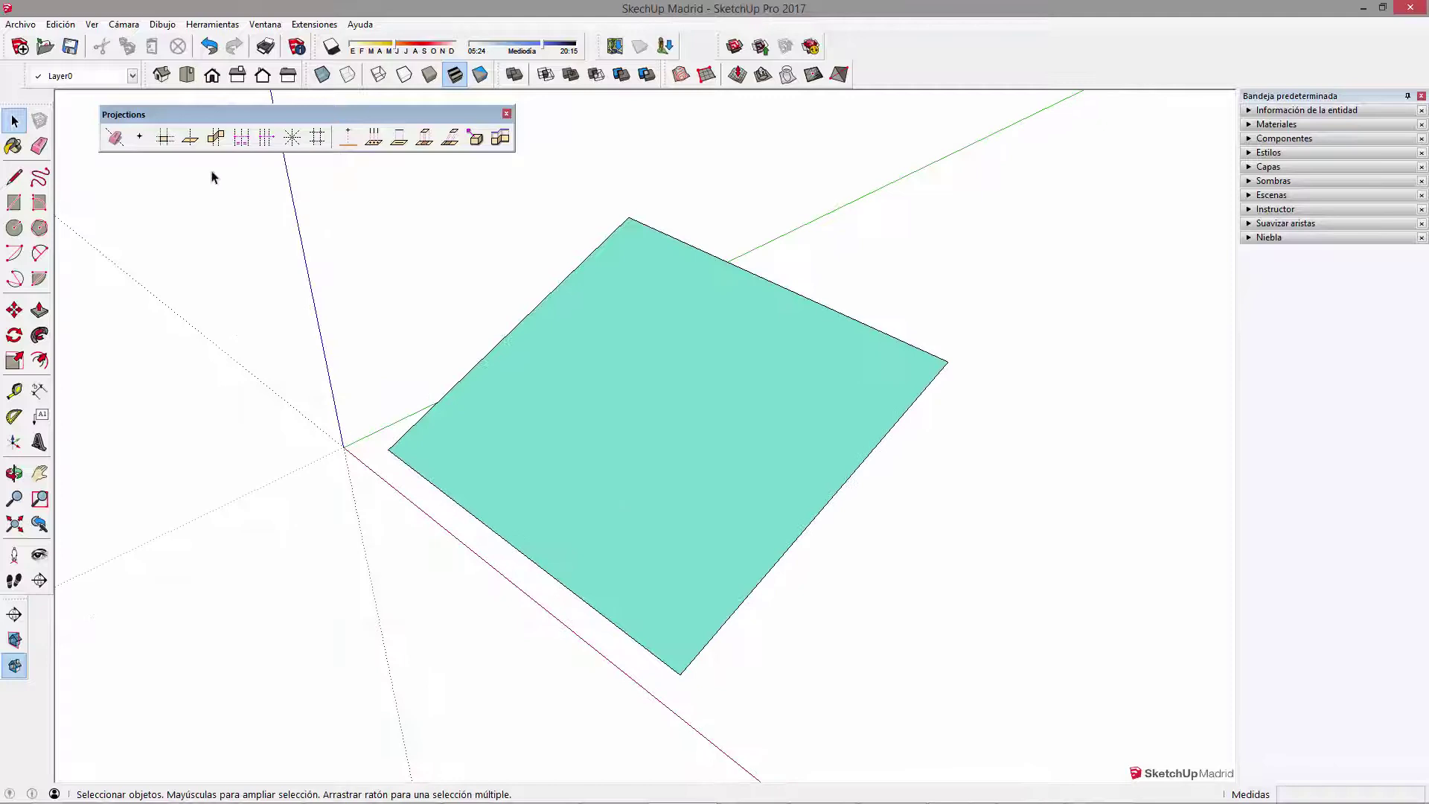
# Step: Insert two guide points and move them upward
pyautogui.click(139, 137)
pyautogui.moveTo(536, 357); pyautogui.dragTo(579, 424, button='middle')
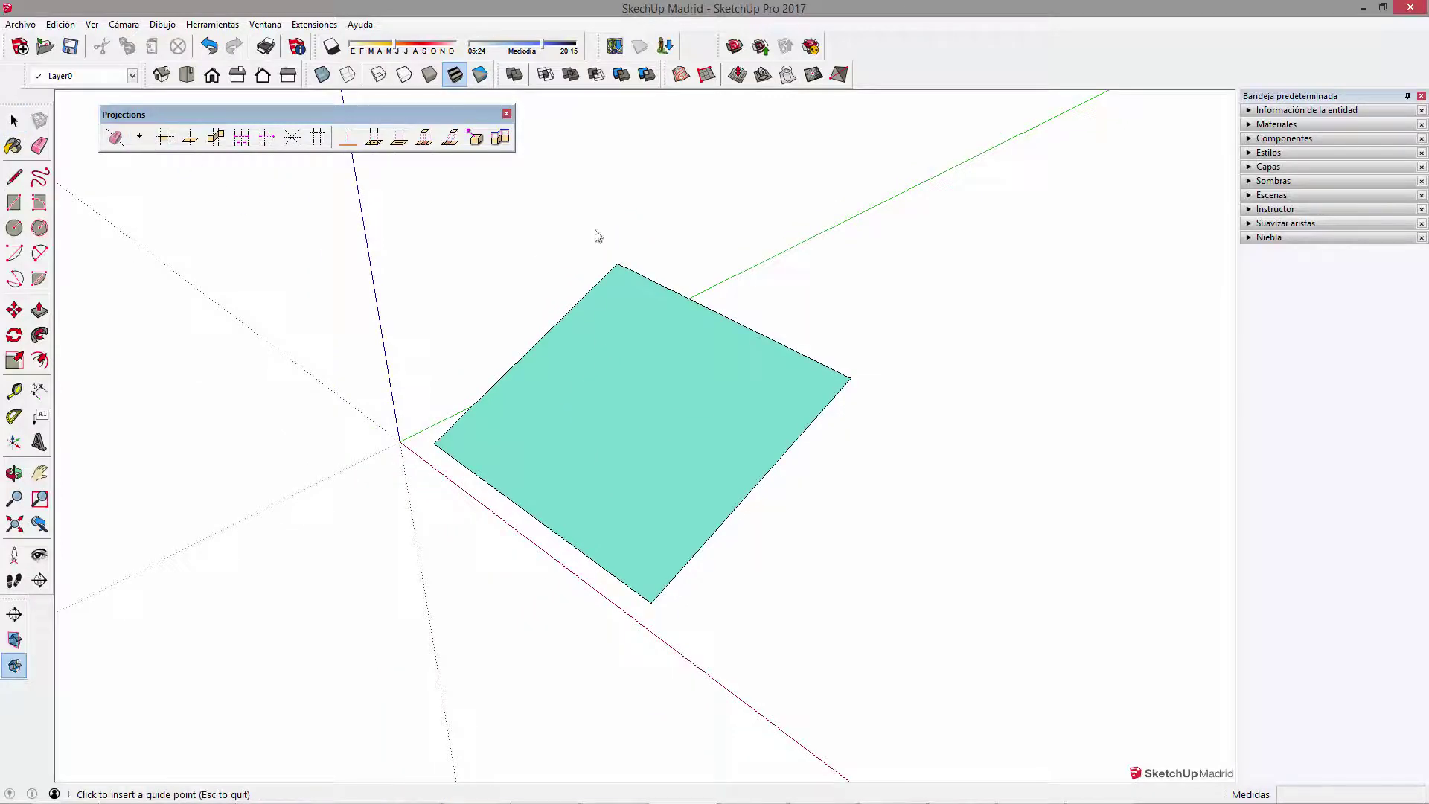
pyautogui.press('space')
pyautogui.moveTo(675, 210); pyautogui.dragTo(753, 288)
pyautogui.press('m')
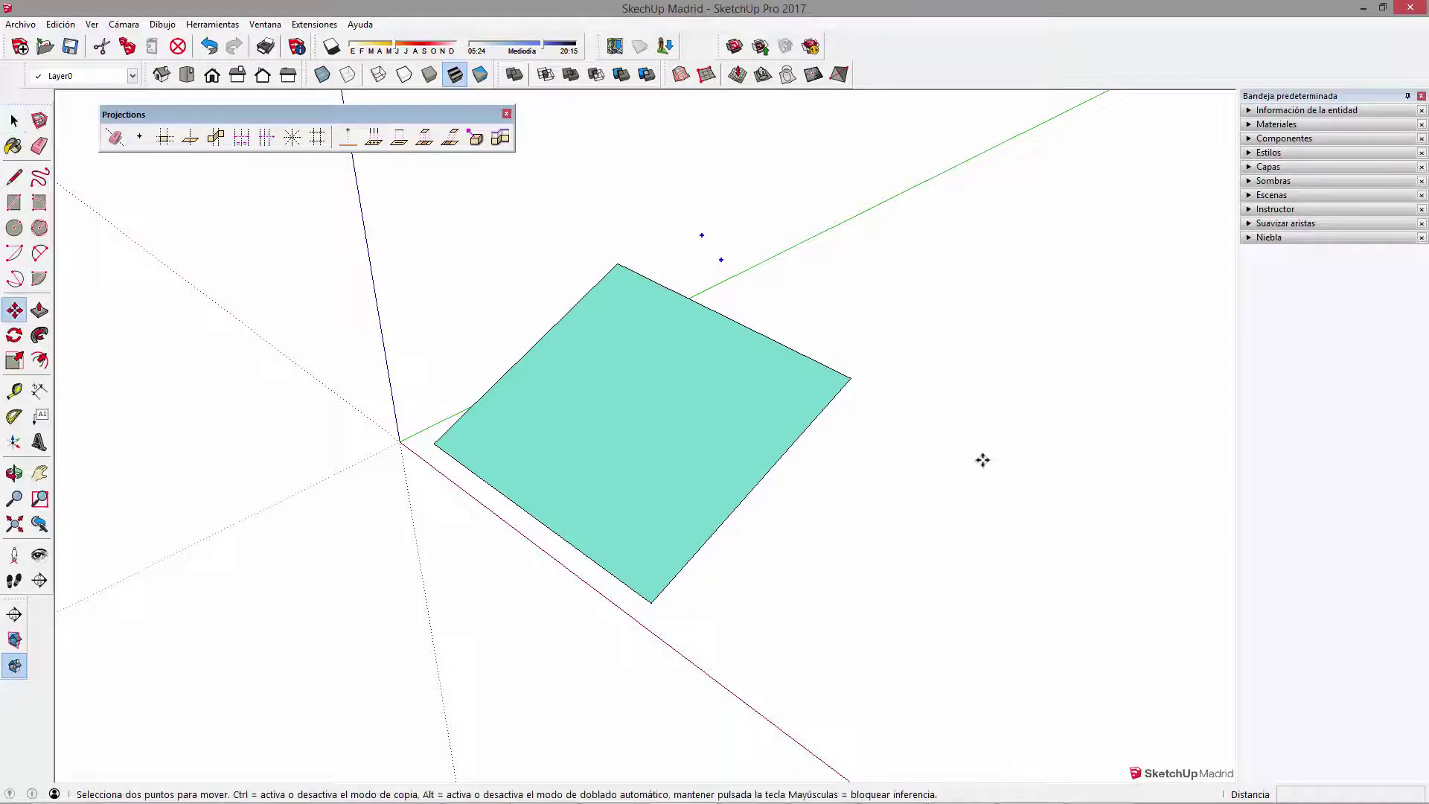
pyautogui.click(982, 456)
pyautogui.click(986, 317)
# Step: Reposition the two guide points so they hover just above the teal square
pyautogui.scroll(-2, 874, 510)
pyautogui.click(1025, 405)
pyautogui.click(894, 510)
pyautogui.click(936, 514)
pyautogui.moveTo(936, 514)
pyautogui.mouseDown(button='middle')
pyautogui.moveTo(853, 732)
pyautogui.moveTo(880, 469)
pyautogui.moveTo(664, 303)
pyautogui.mouseUp(button='middle')
pyautogui.press('space')
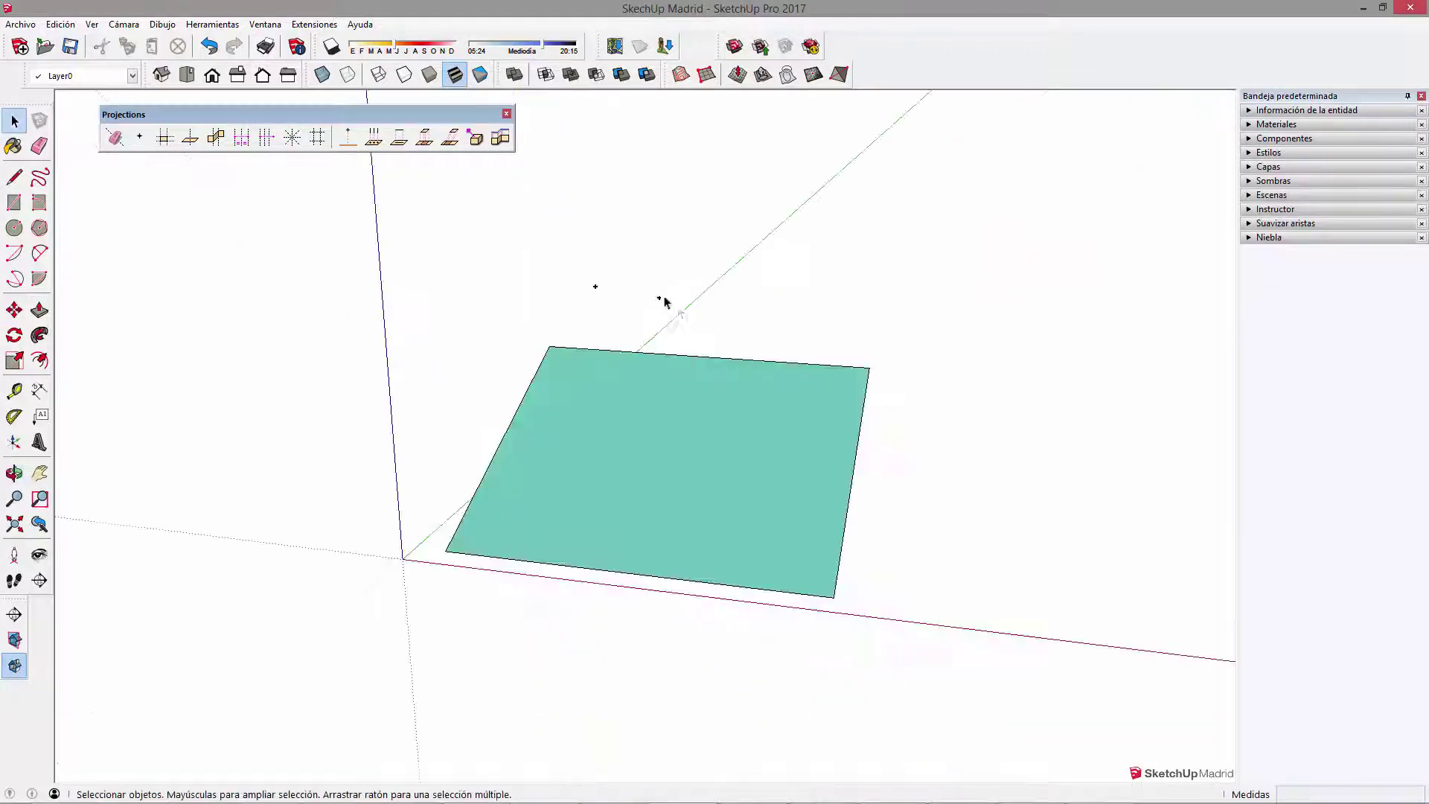
pyautogui.click(660, 302)
pyautogui.moveTo(696, 422); pyautogui.dragTo(702, 384, button='middle')
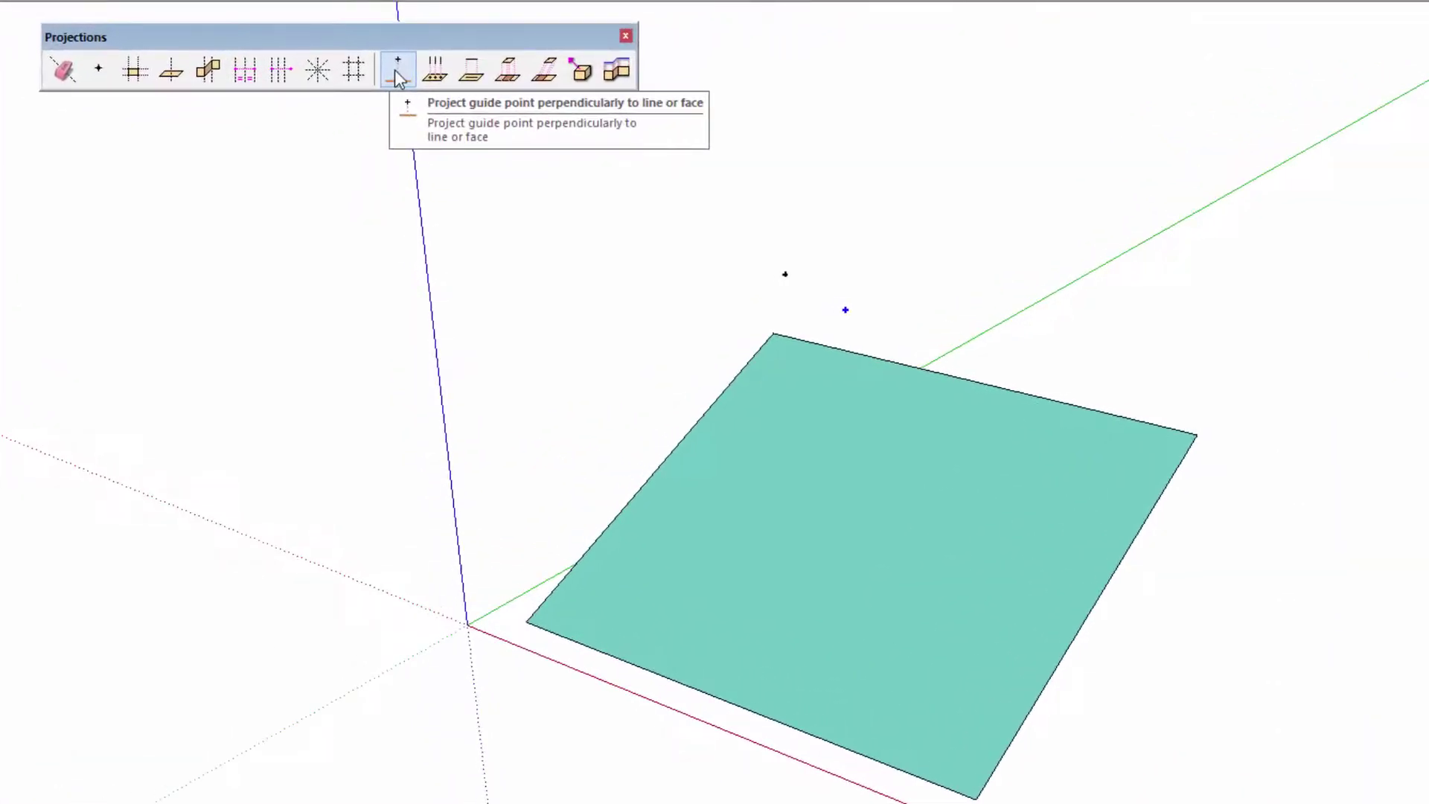
# Step: Project one guide point perpendicularly onto the teal face, with Create guide(s) set to Regular line
pyautogui.click(402, 71)
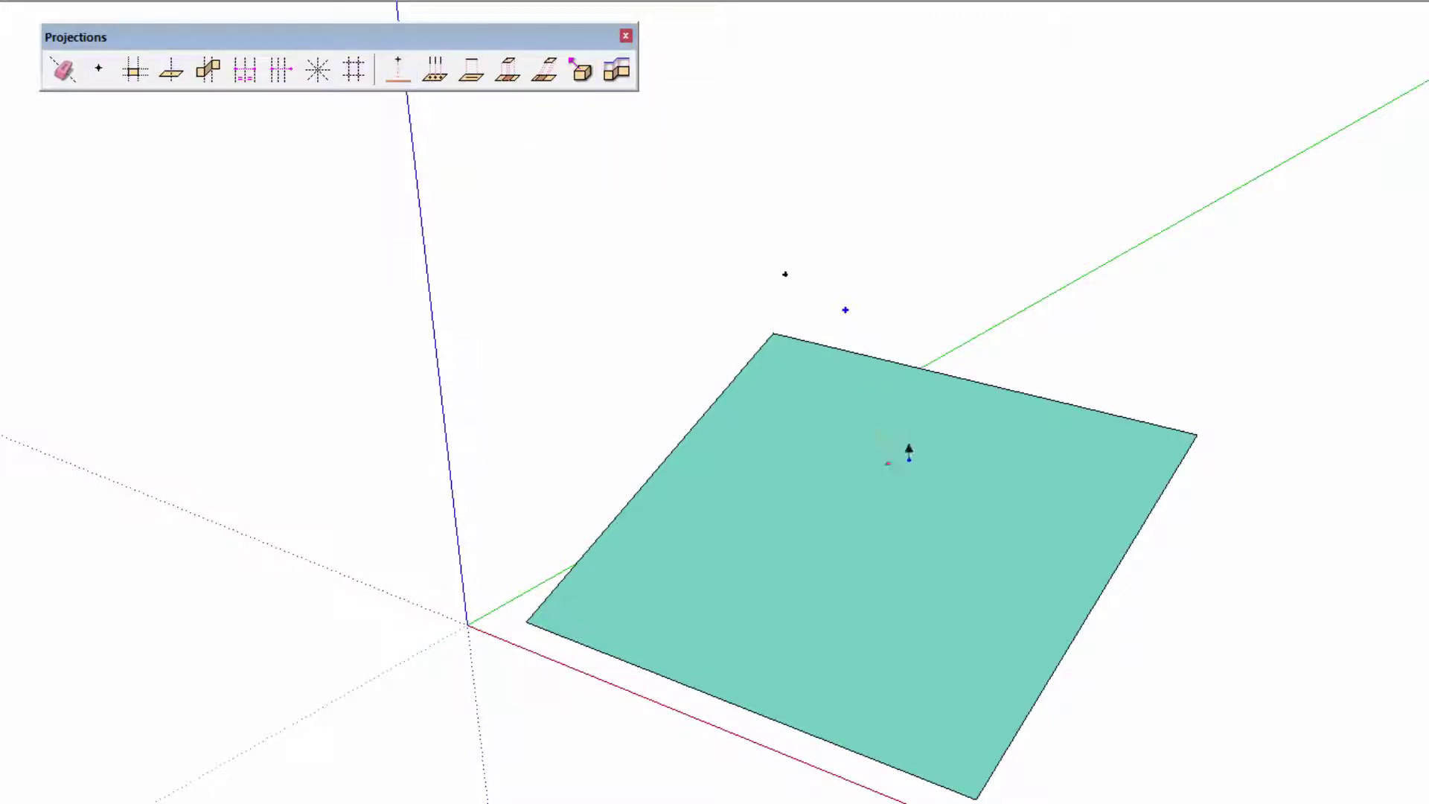
pyautogui.click(909, 455)
pyautogui.click(1026, 448)
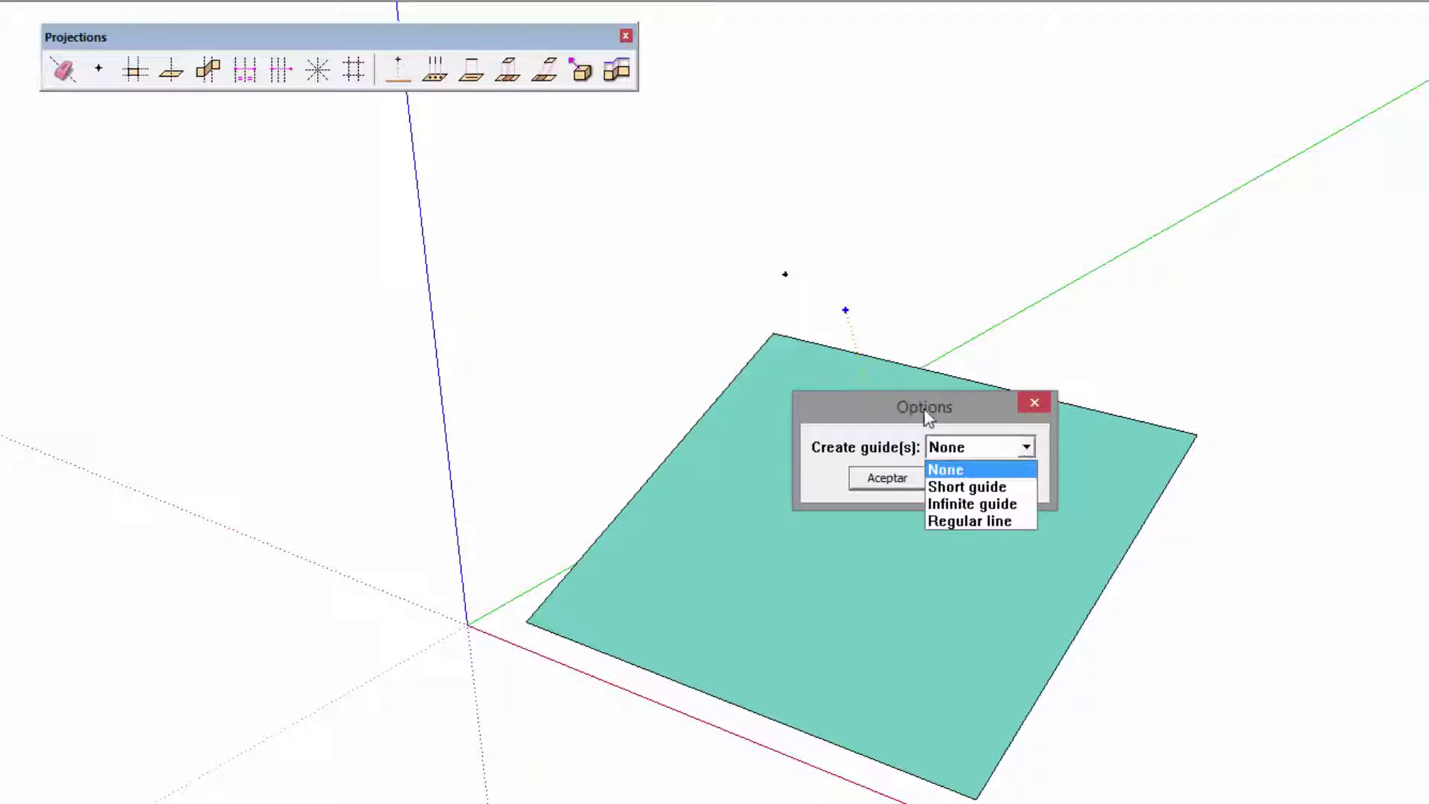
pyautogui.click(949, 469)
pyautogui.click(1027, 447)
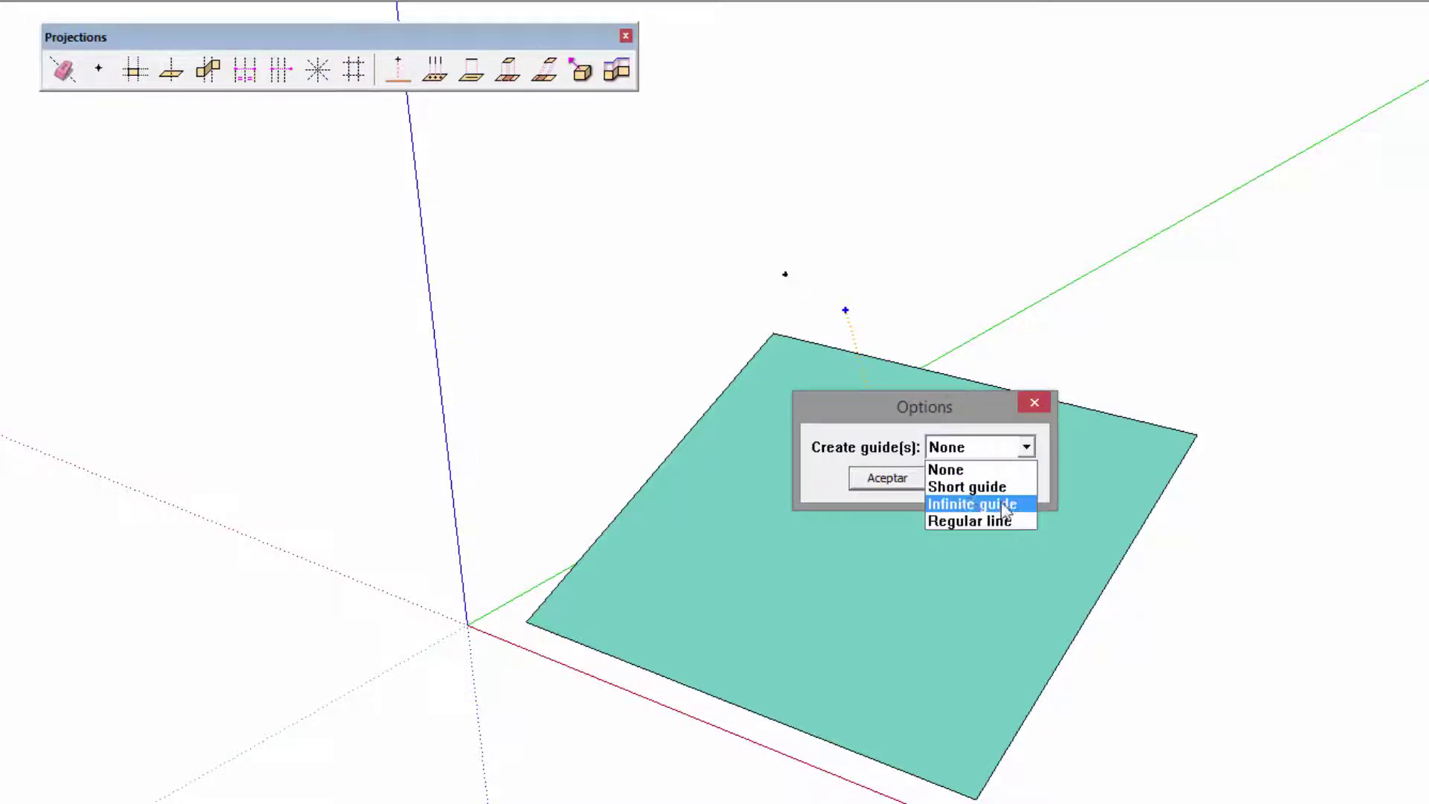
pyautogui.click(981, 521)
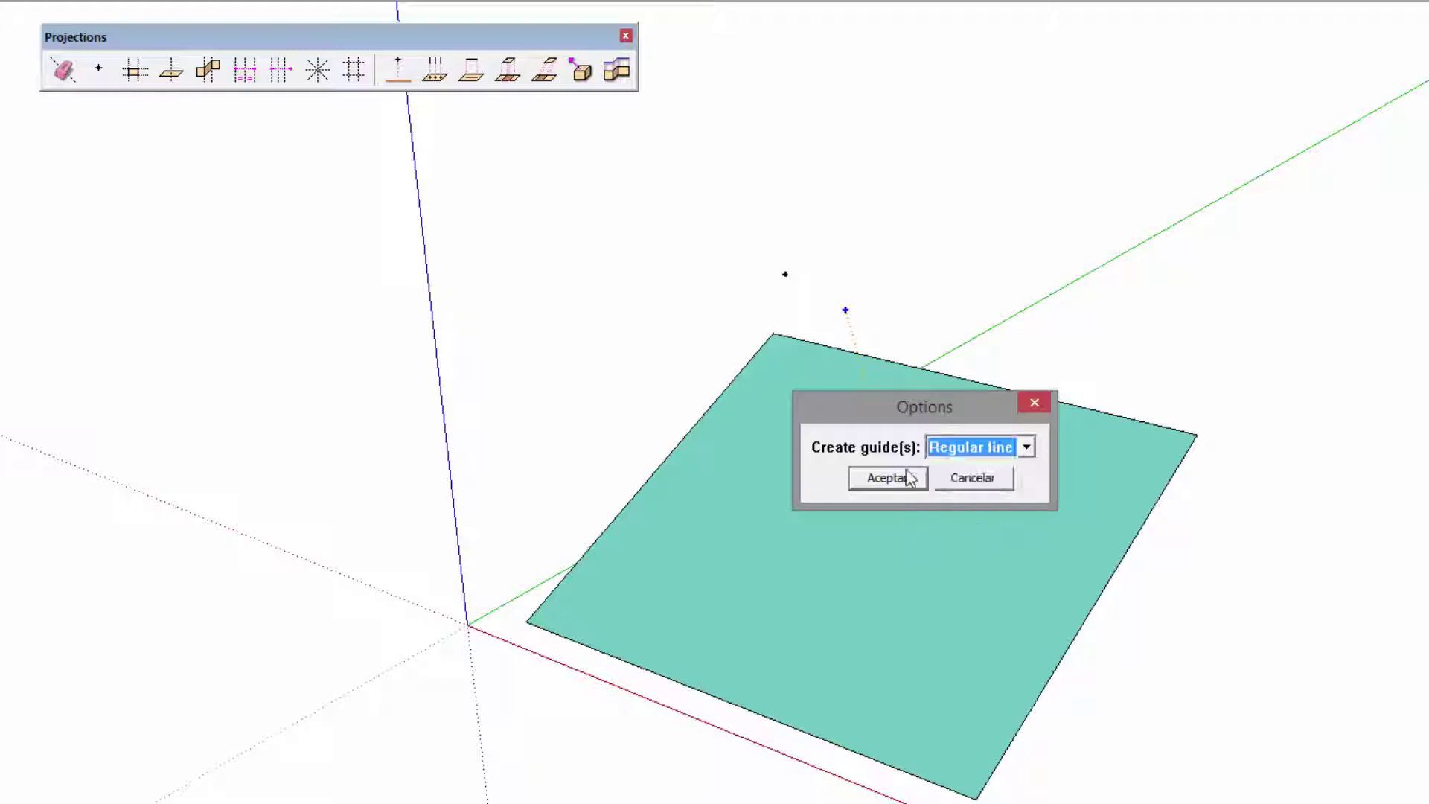
pyautogui.click(907, 478)
pyautogui.moveTo(1147, 417)
pyautogui.mouseDown(button='middle')
pyautogui.moveTo(667, 268)
pyautogui.moveTo(466, 450)
pyautogui.moveTo(58, 501)
pyautogui.moveTo(832, 327)
pyautogui.mouseUp(button='middle')
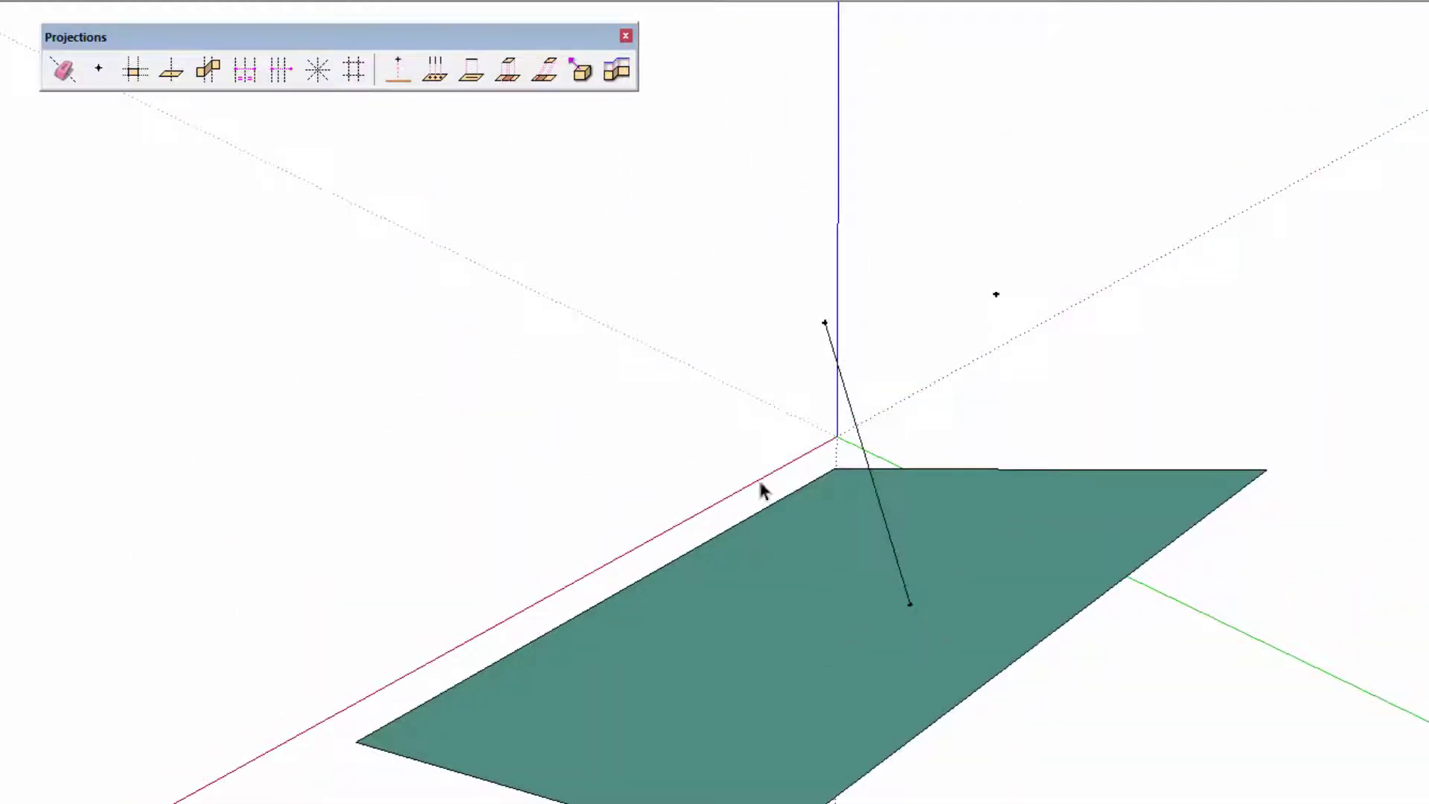
# Step: Project the second guide point perpendicularly onto the face as a line
pyautogui.moveTo(907, 584); pyautogui.dragTo(890, 462, button='middle')
pyautogui.moveTo(859, 380)
pyautogui.mouseDown(button='middle')
pyautogui.moveTo(1024, 581)
pyautogui.moveTo(1054, 558)
pyautogui.mouseUp(button='middle')
pyautogui.moveTo(892, 210)
pyautogui.mouseDown()
pyautogui.moveTo(1011, 306)
pyautogui.moveTo(991, 296)
pyautogui.mouseUp()
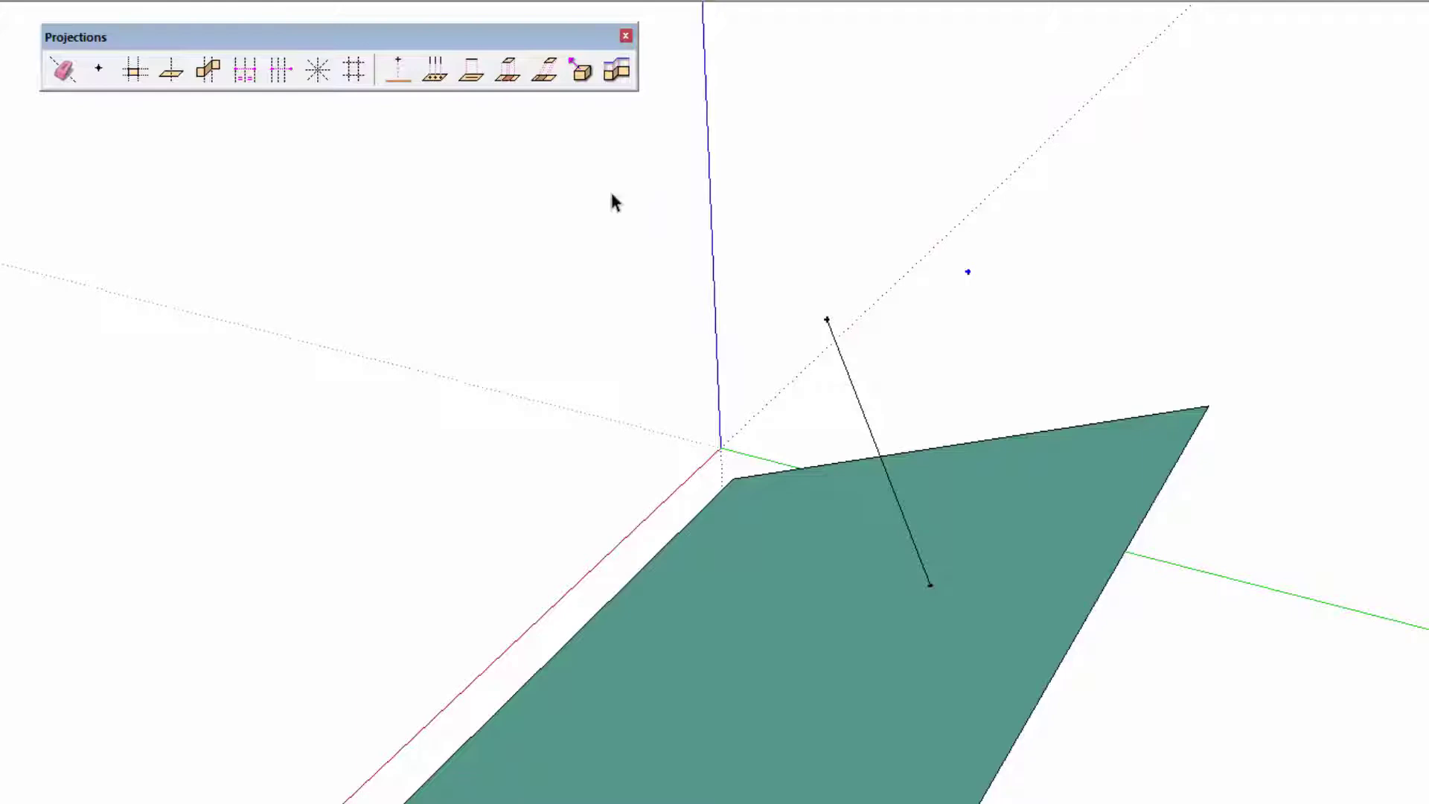
pyautogui.click(403, 82)
pyautogui.click(1054, 485)
pyautogui.click(871, 484)
# Step: Draw a vertical edge above the square
pyautogui.moveTo(1212, 575)
pyautogui.mouseDown(button='middle')
pyautogui.moveTo(778, 296)
pyautogui.moveTo(716, 172)
pyautogui.moveTo(1008, 447)
pyautogui.moveTo(842, 494)
pyautogui.moveTo(1008, 496)
pyautogui.mouseUp(button='middle')
pyautogui.moveTo(842, 457)
pyautogui.mouseDown(button='middle')
pyautogui.moveTo(1021, 415)
pyautogui.moveTo(999, 221)
pyautogui.moveTo(968, 239)
pyautogui.mouseUp(button='middle')
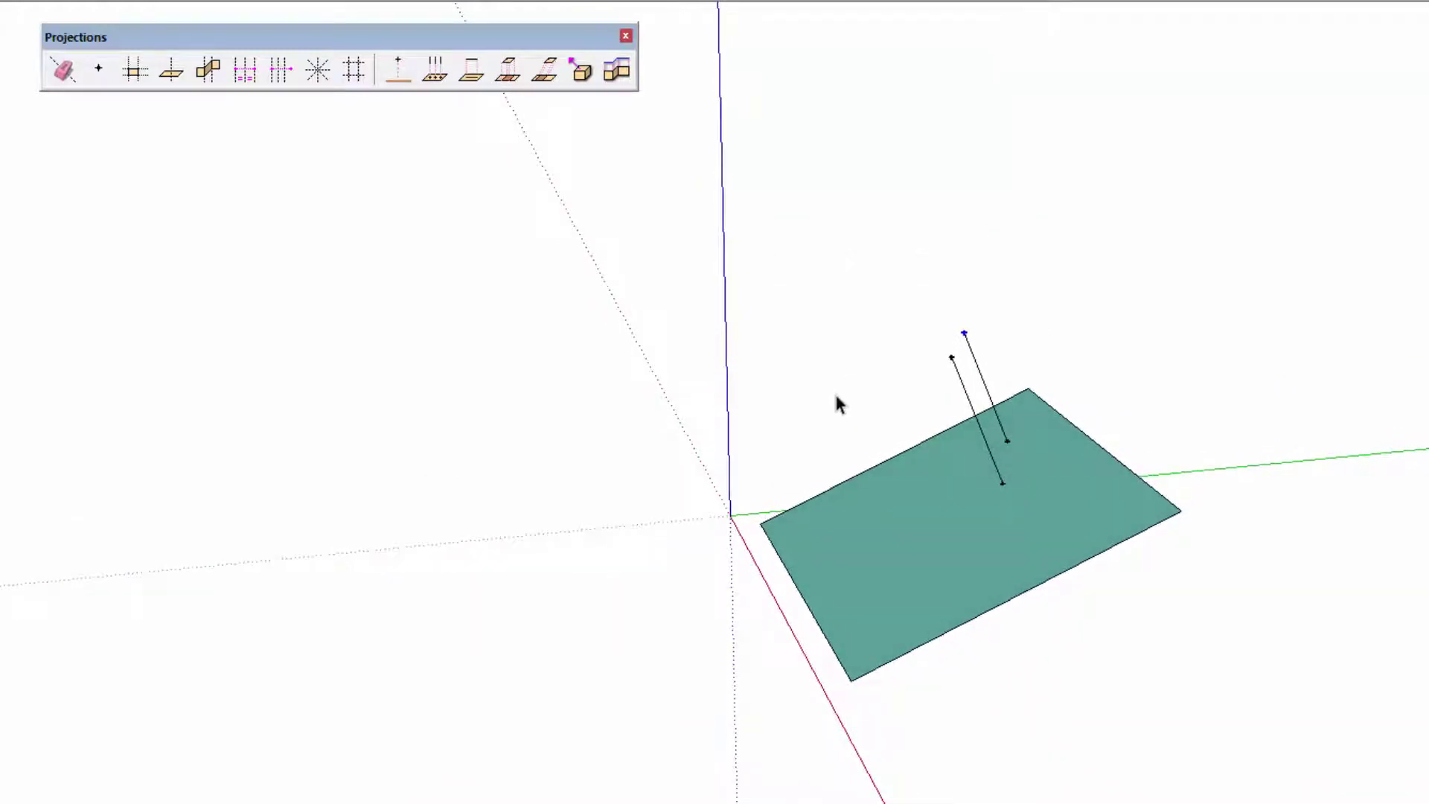
pyautogui.click(816, 426)
pyautogui.click(823, 274)
pyautogui.moveTo(823, 274)
pyautogui.mouseDown(button='middle')
pyautogui.moveTo(983, 501)
pyautogui.moveTo(775, 400)
pyautogui.mouseUp(button='middle')
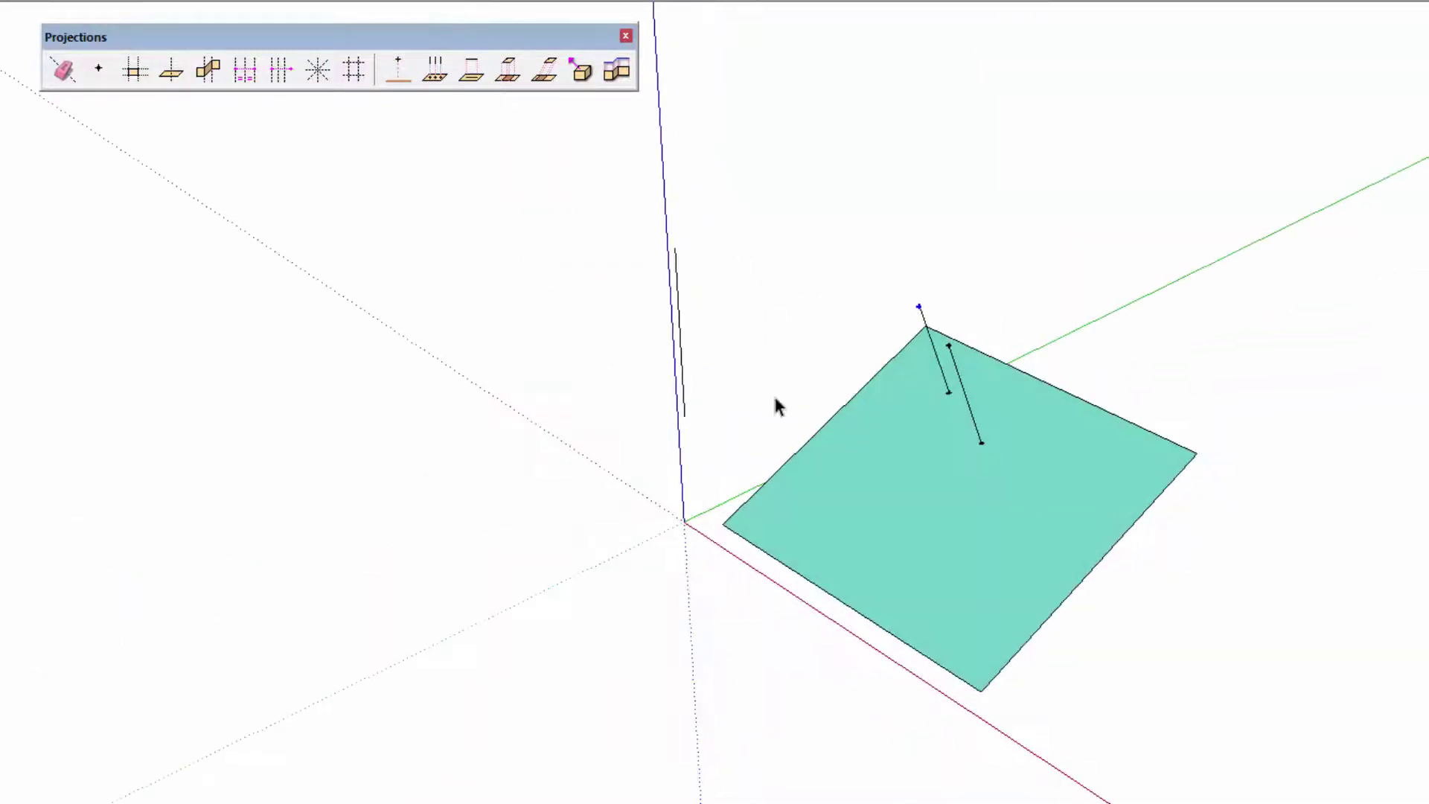
# Step: Move the line and its endpoints so it becomes a long slanted line over the square
pyautogui.press('m')
pyautogui.click(638, 648)
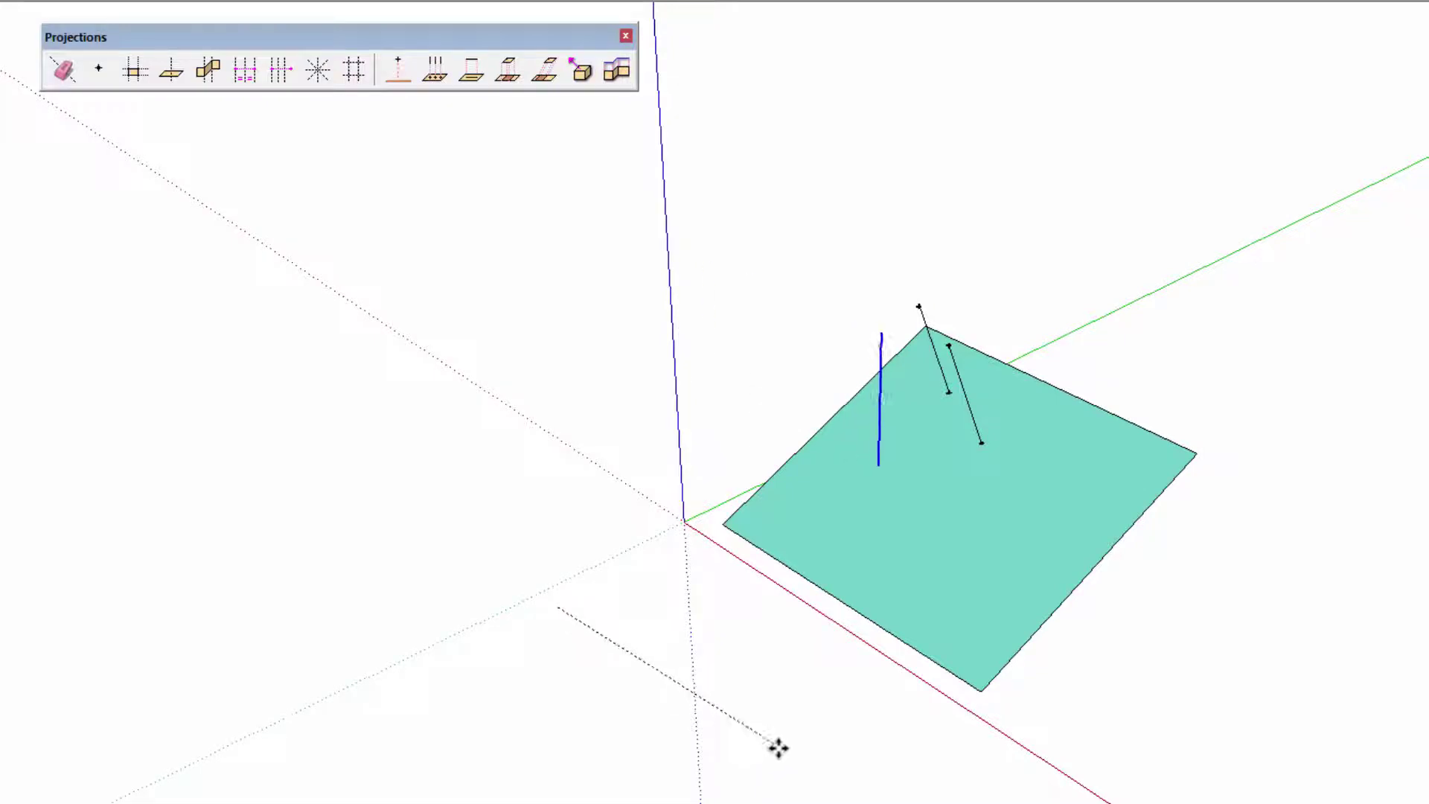
pyautogui.click(707, 734)
pyautogui.moveTo(788, 626)
pyautogui.mouseDown(button='middle')
pyautogui.moveTo(539, 677)
pyautogui.moveTo(771, 742)
pyautogui.moveTo(843, 268)
pyautogui.mouseUp(button='middle')
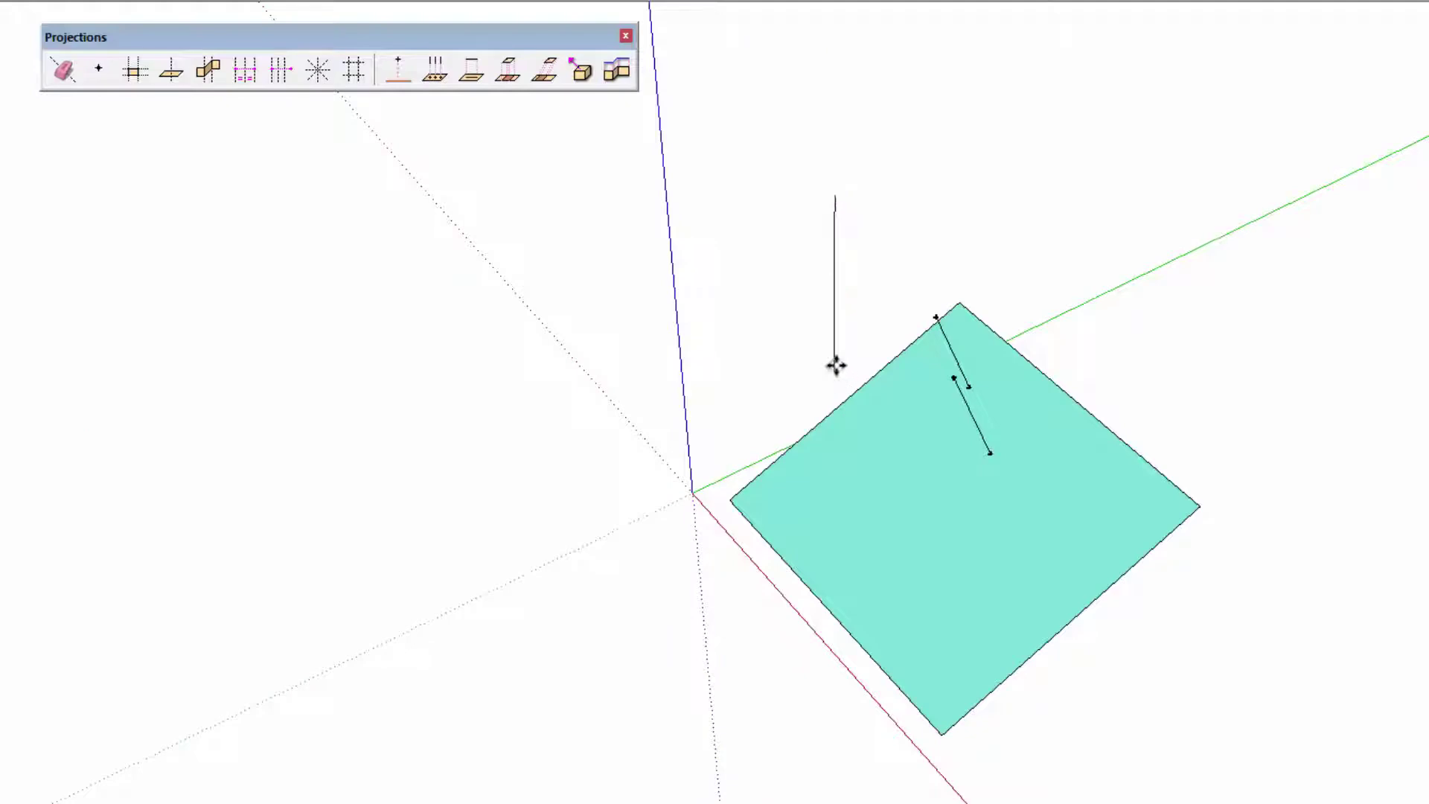
pyautogui.moveTo(836, 365); pyautogui.dragTo(846, 382)
pyautogui.moveTo(786, 412); pyautogui.dragTo(718, 402, button='middle')
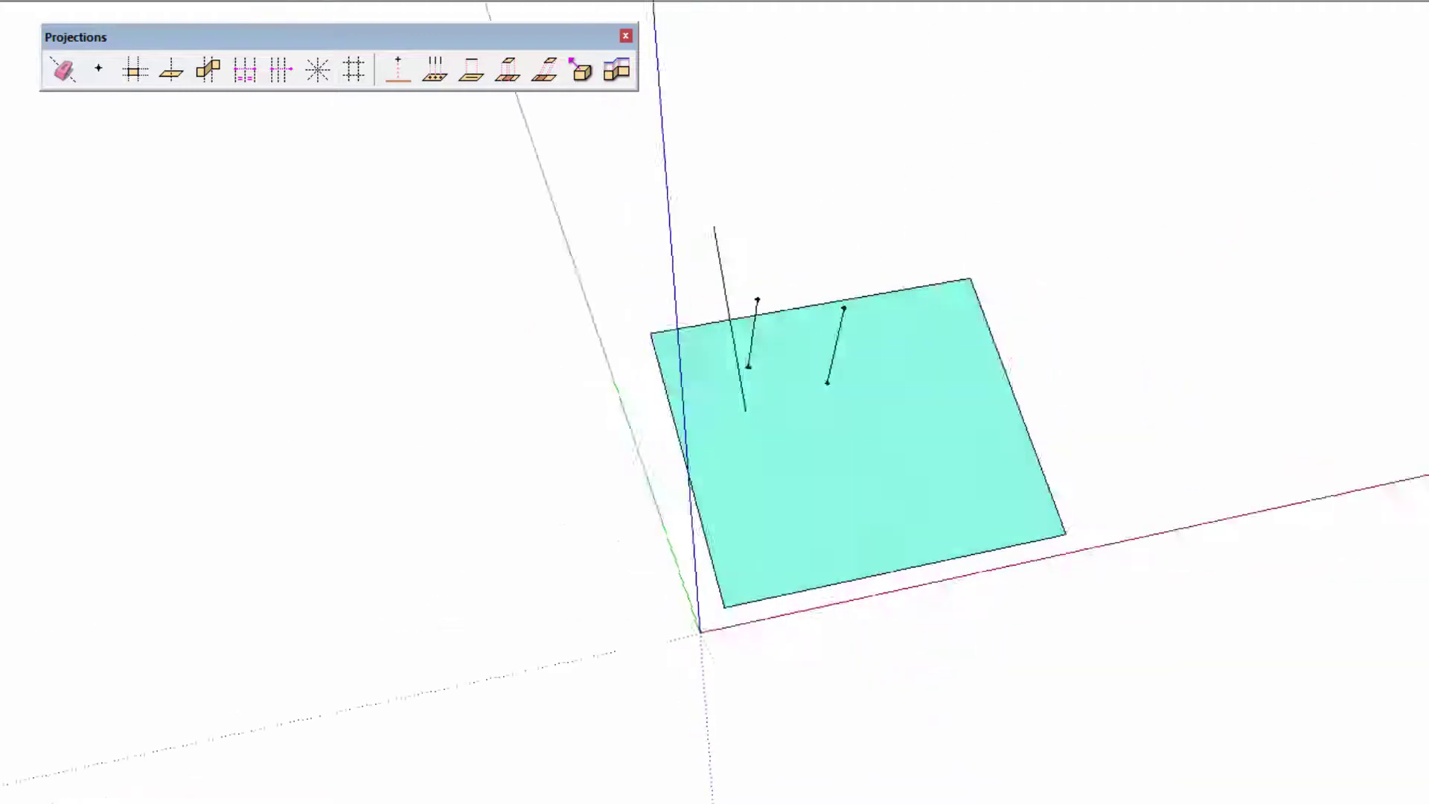
pyautogui.moveTo(719, 402); pyautogui.dragTo(894, 402)
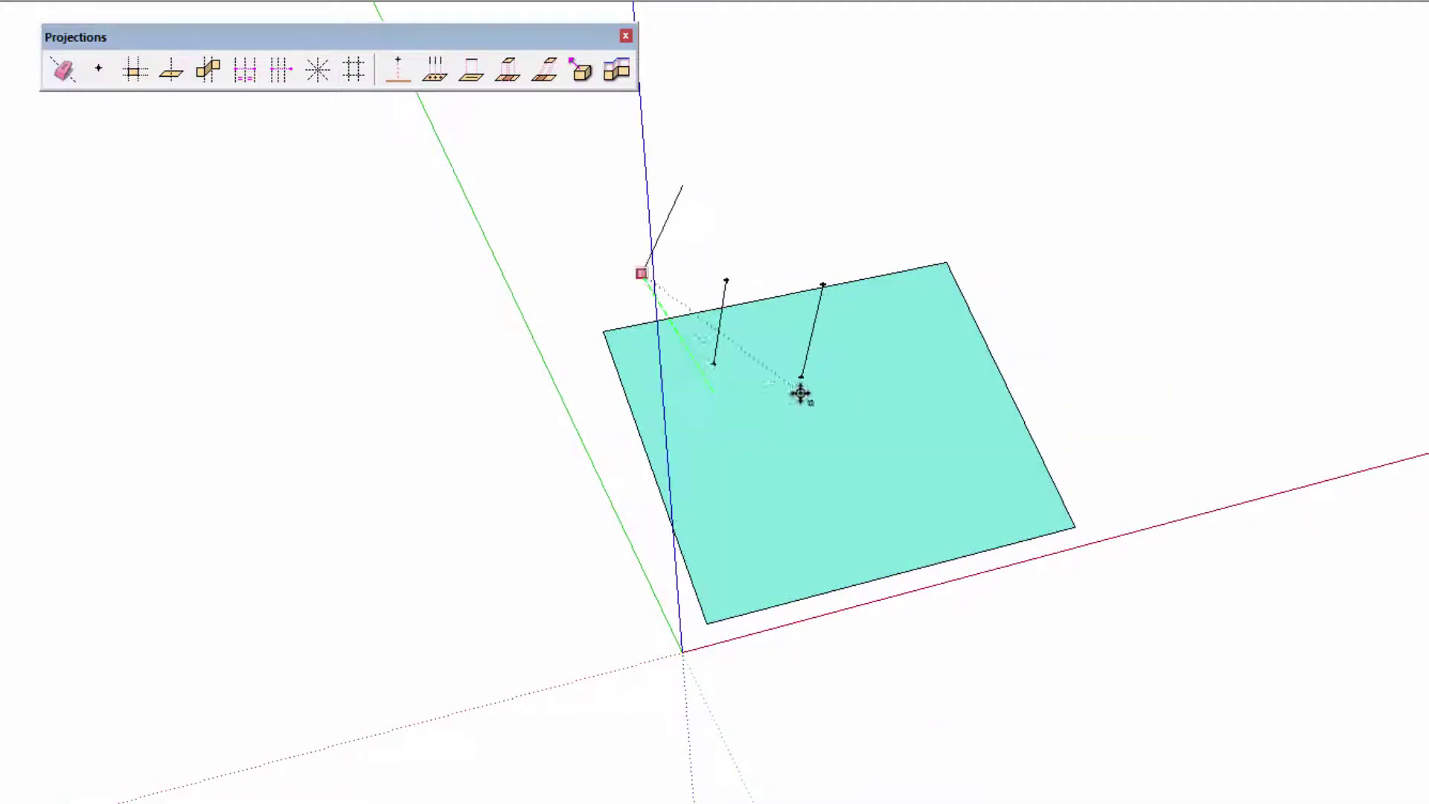
pyautogui.moveTo(894, 402); pyautogui.dragTo(861, 403, button='middle')
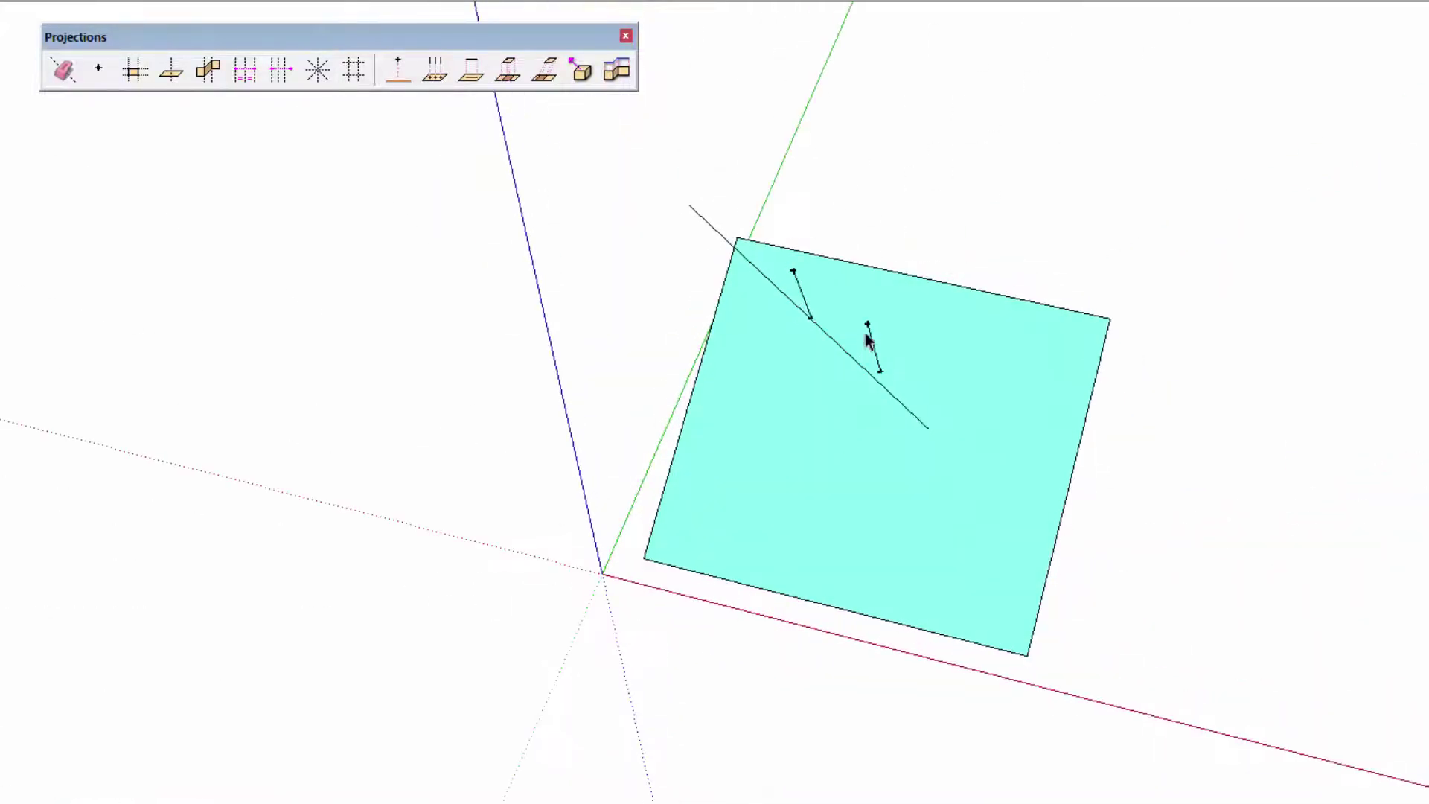
pyautogui.press('space')
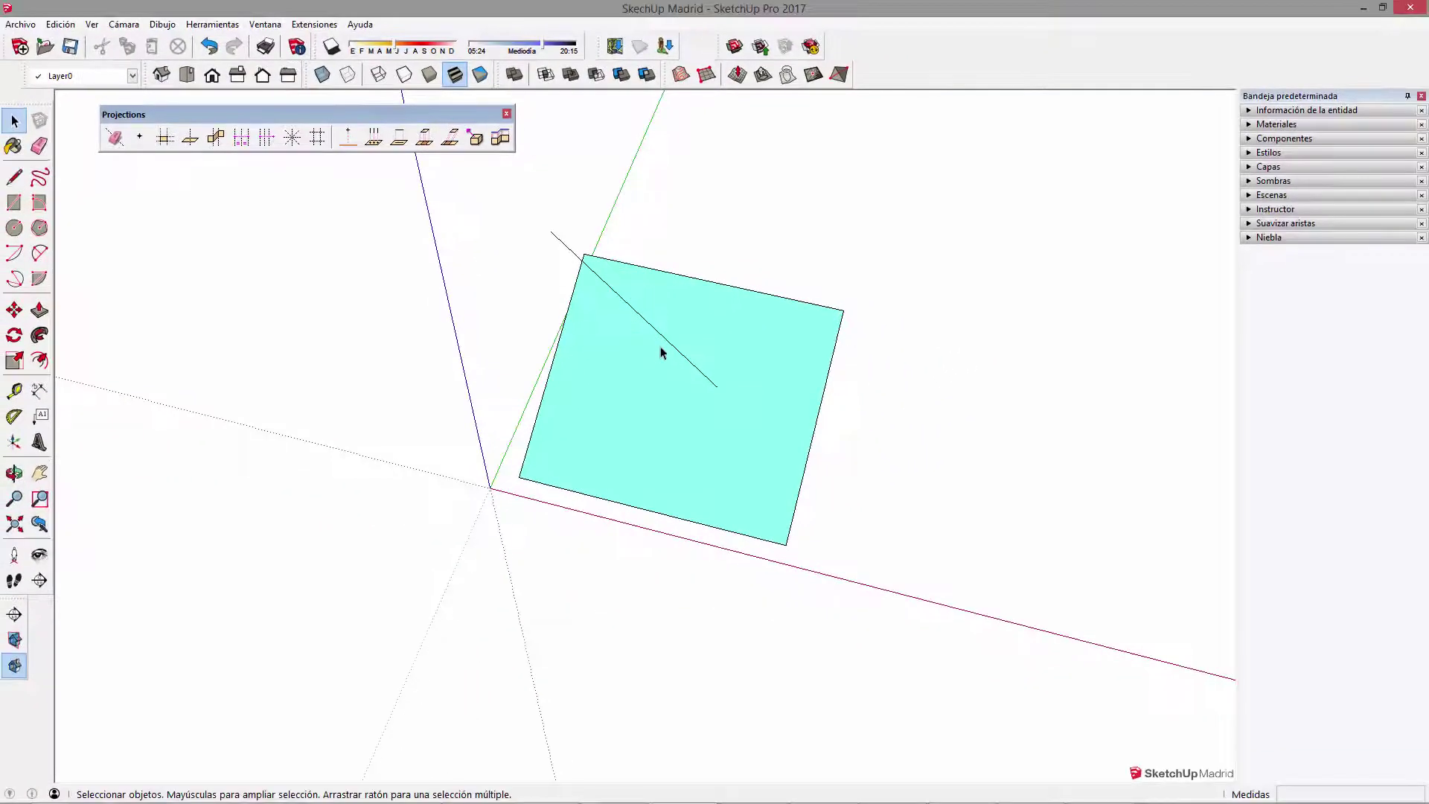
pyautogui.moveTo(661, 352)
pyautogui.mouseDown(button='middle')
pyautogui.moveTo(552, 268)
pyautogui.moveTo(161, 499)
pyautogui.moveTo(179, 492)
pyautogui.mouseUp(button='middle')
# Step: Nudge the slanted line's lower endpoint slightly to the right
pyautogui.press('m')
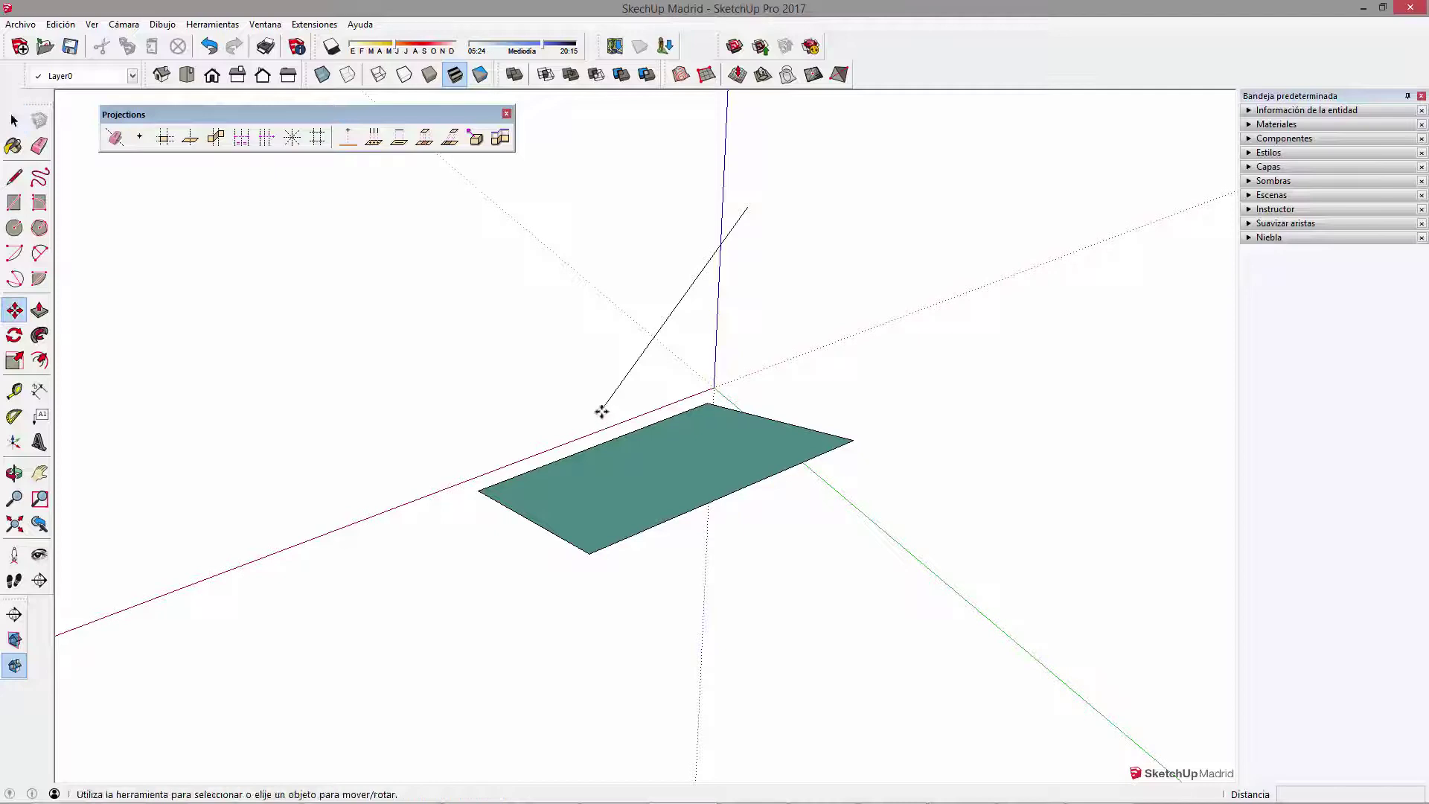
pyautogui.click(603, 408)
pyautogui.click(633, 396)
pyautogui.press('space')
pyautogui.moveTo(769, 362)
pyautogui.mouseDown(button='middle')
pyautogui.moveTo(712, 431)
pyautogui.moveTo(437, 418)
pyautogui.moveTo(754, 340)
pyautogui.mouseUp(button='middle')
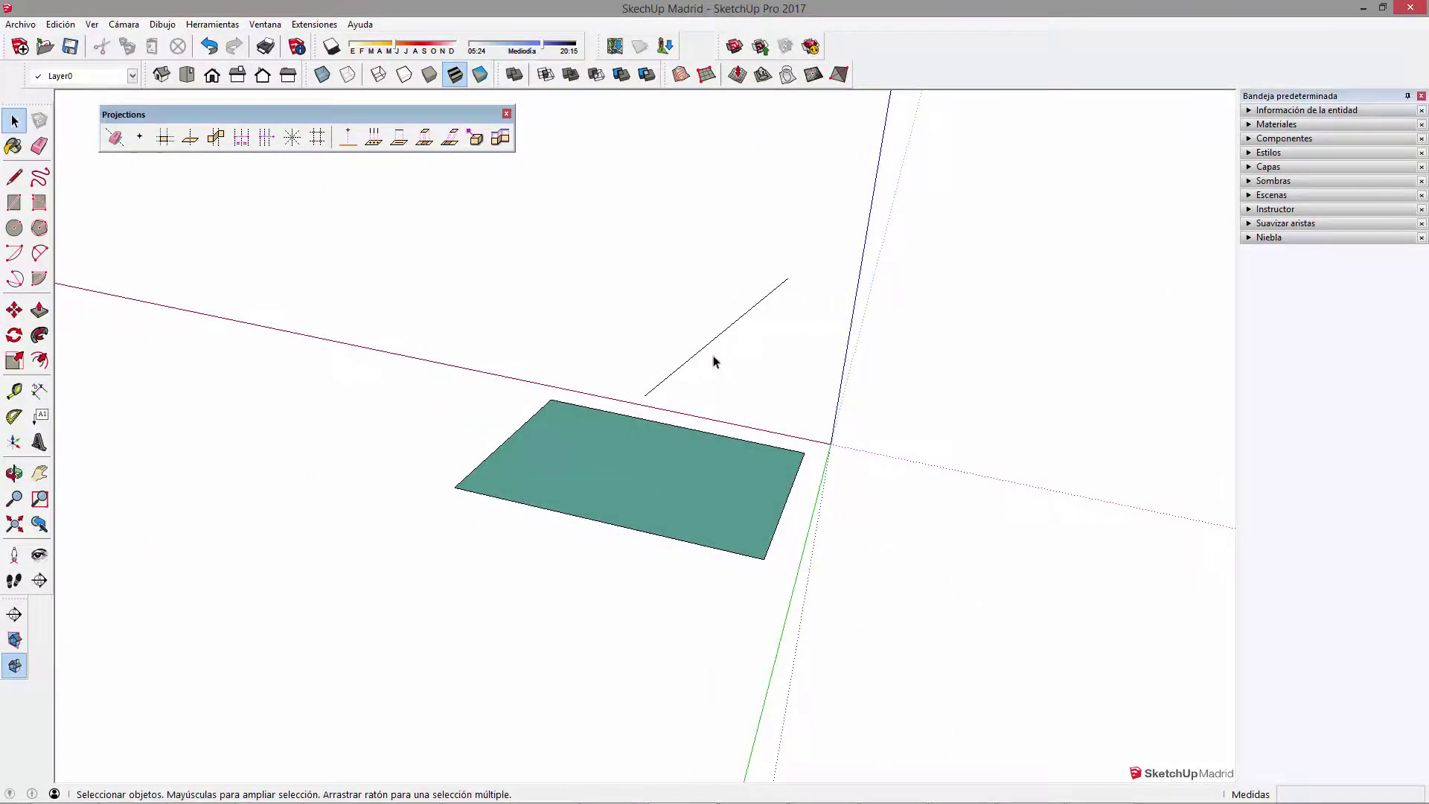
pyautogui.moveTo(1374, 424); pyautogui.dragTo(1348, 409, button='middle')
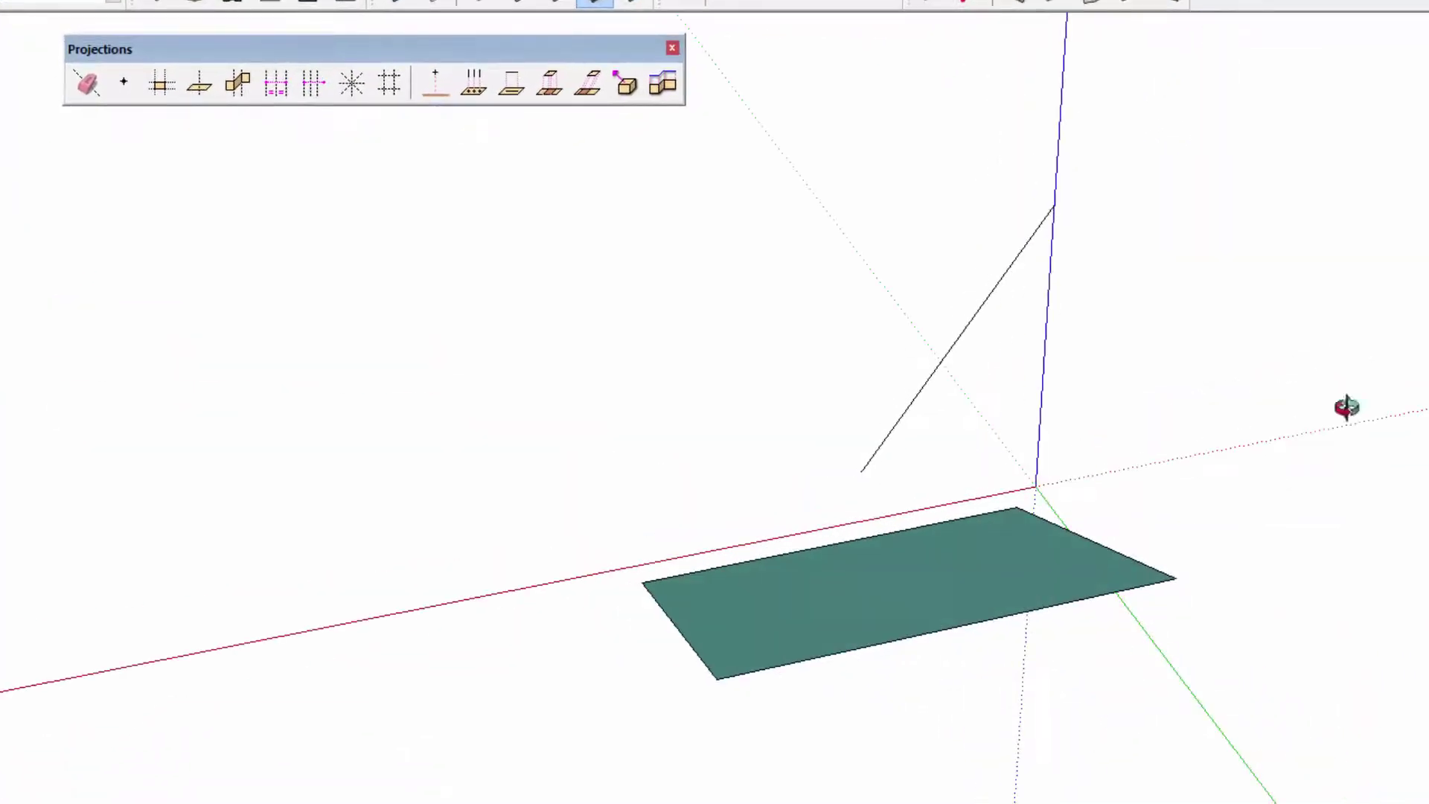
# Step: Project the slanted line onto the selected face as guide points, creating Regular lines
pyautogui.click(841, 575)
pyautogui.keyDown('shift'); pyautogui.click(938, 384); pyautogui.keyUp('shift')
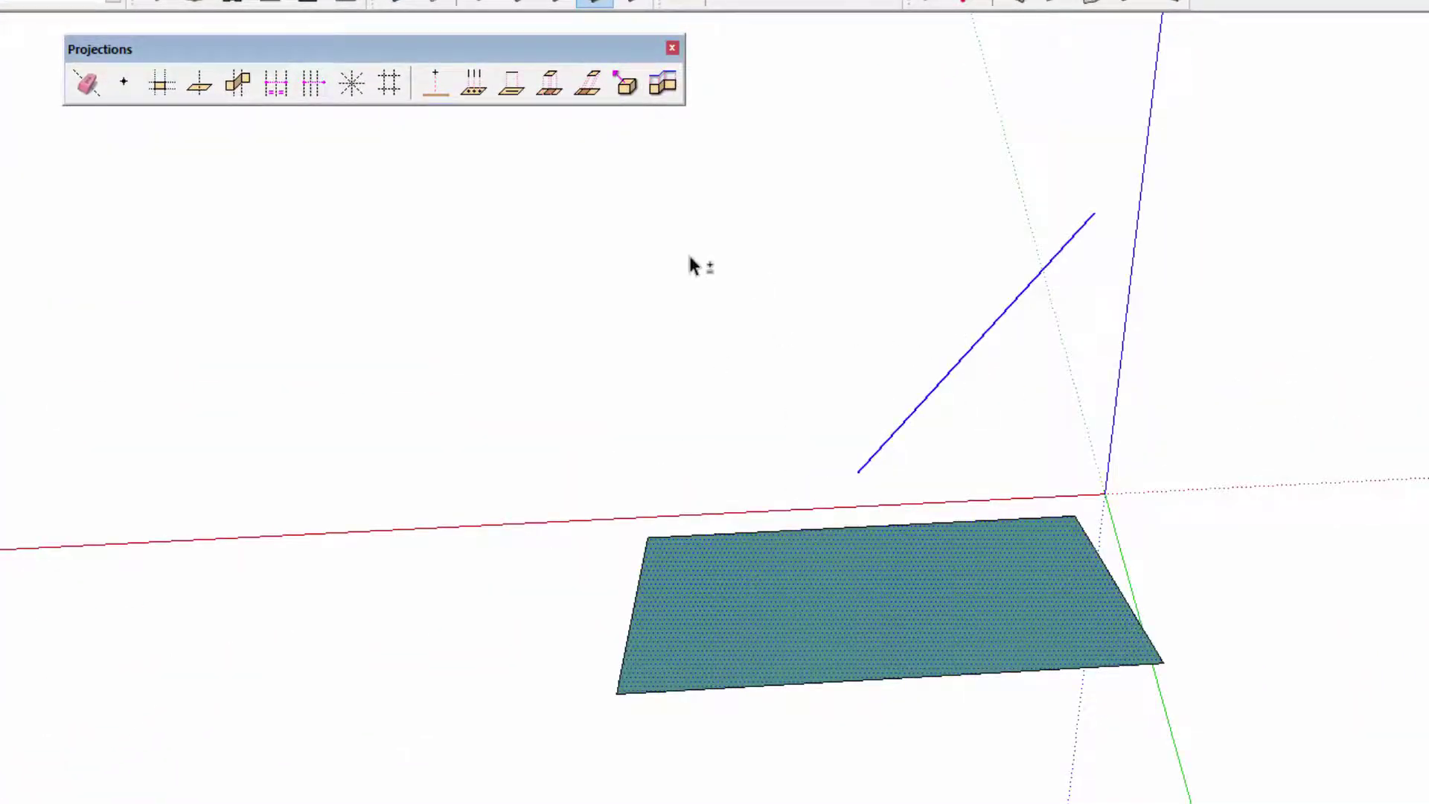
pyautogui.click(484, 92)
pyautogui.click(1089, 475)
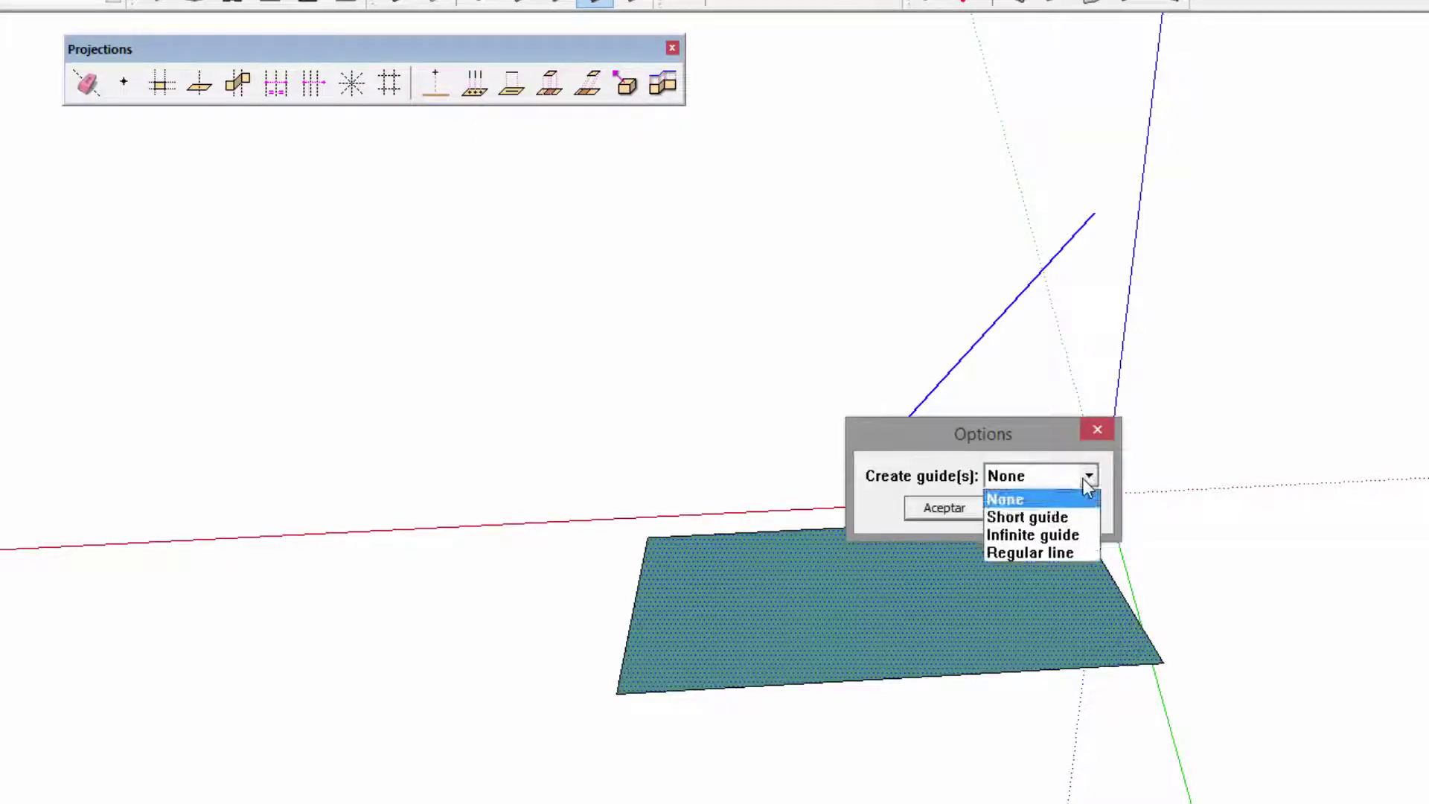
pyautogui.click(1030, 553)
pyautogui.click(936, 515)
pyautogui.moveTo(827, 552)
pyautogui.mouseDown(button='middle')
pyautogui.moveTo(290, 587)
pyautogui.moveTo(692, 539)
pyautogui.moveTo(907, 437)
pyautogui.mouseUp(button='middle')
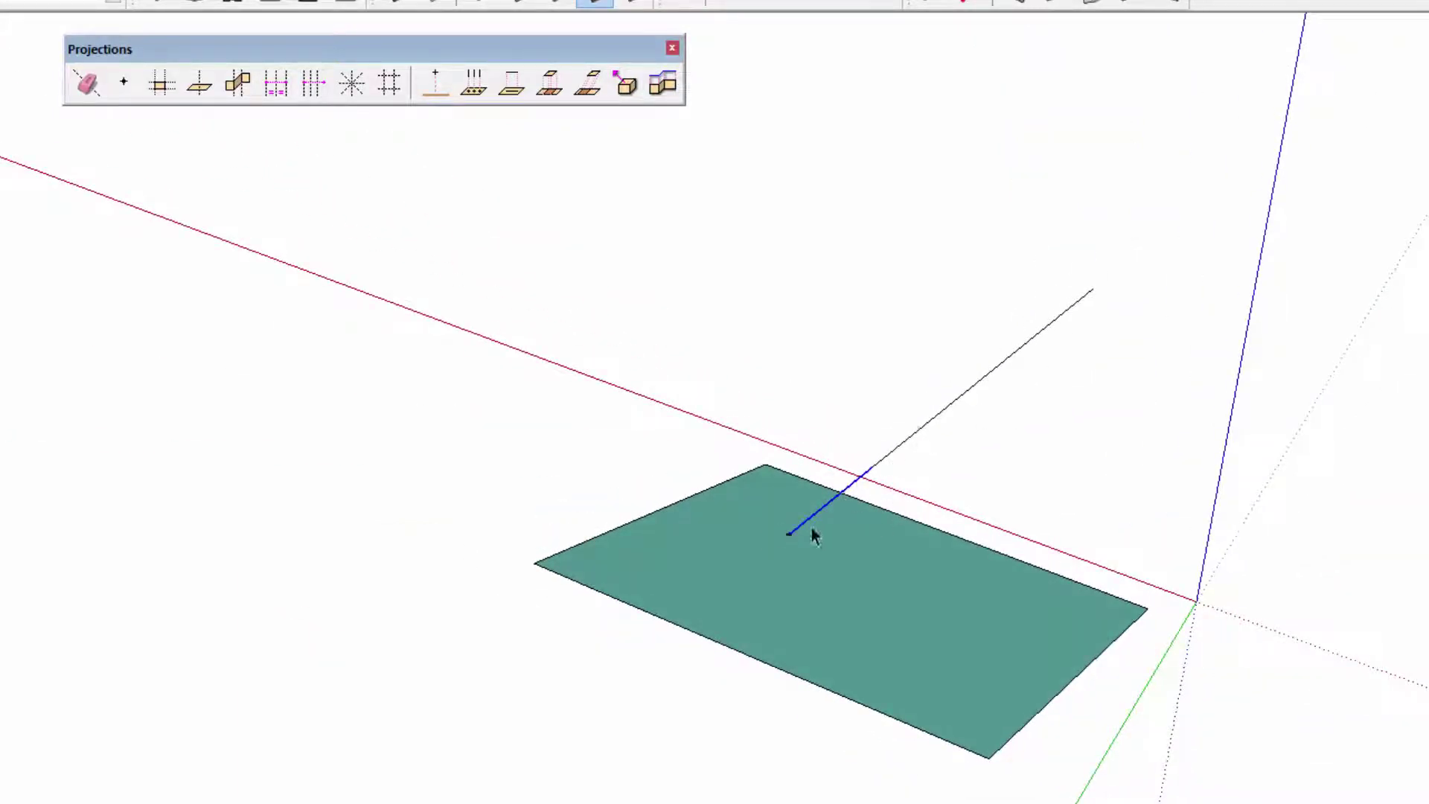
# Step: Select the face with its edges plus the line and project it again as a regular line
pyautogui.doubleClick(844, 592)
pyautogui.keyDown('shift'); pyautogui.click(962, 394); pyautogui.keyUp('shift')
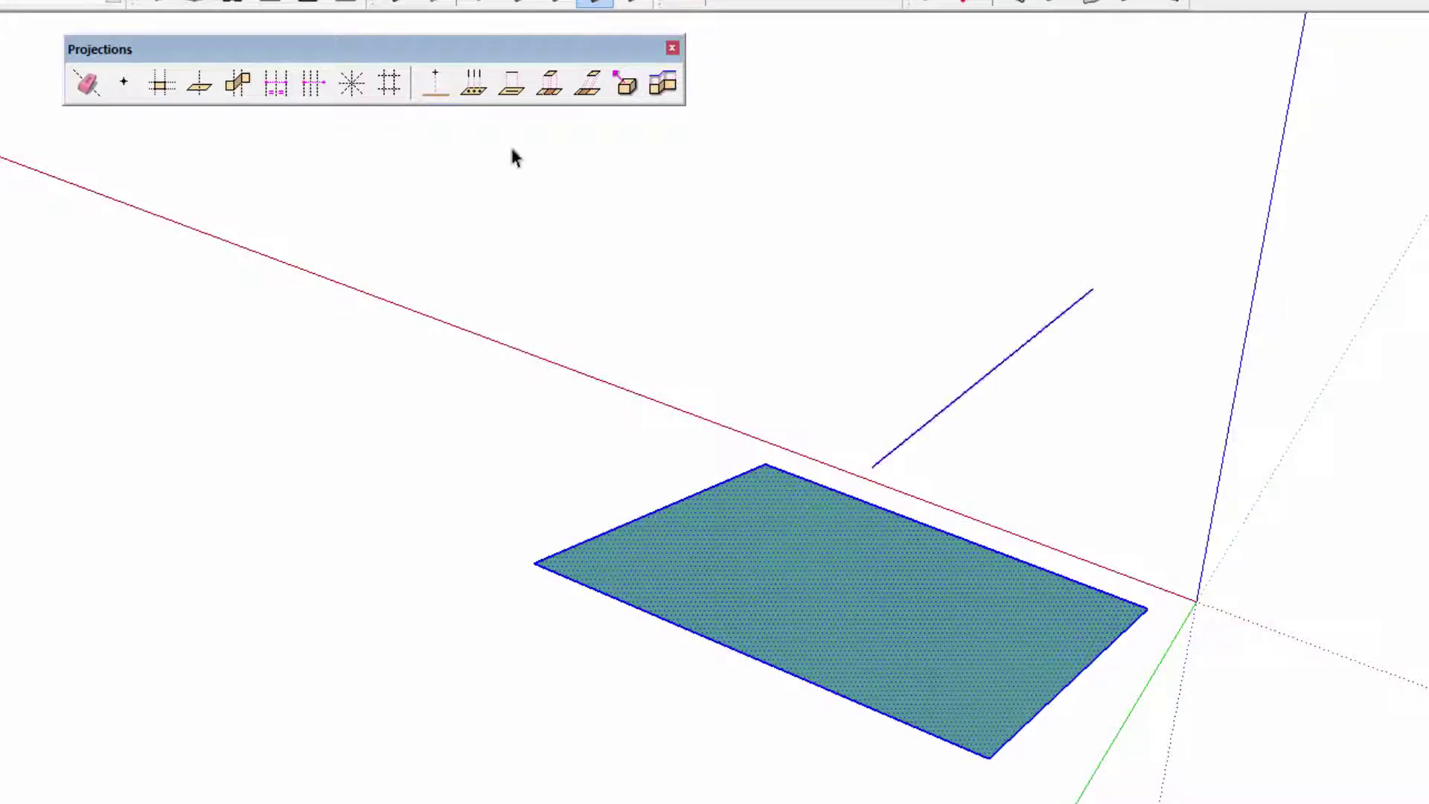
pyautogui.click(474, 87)
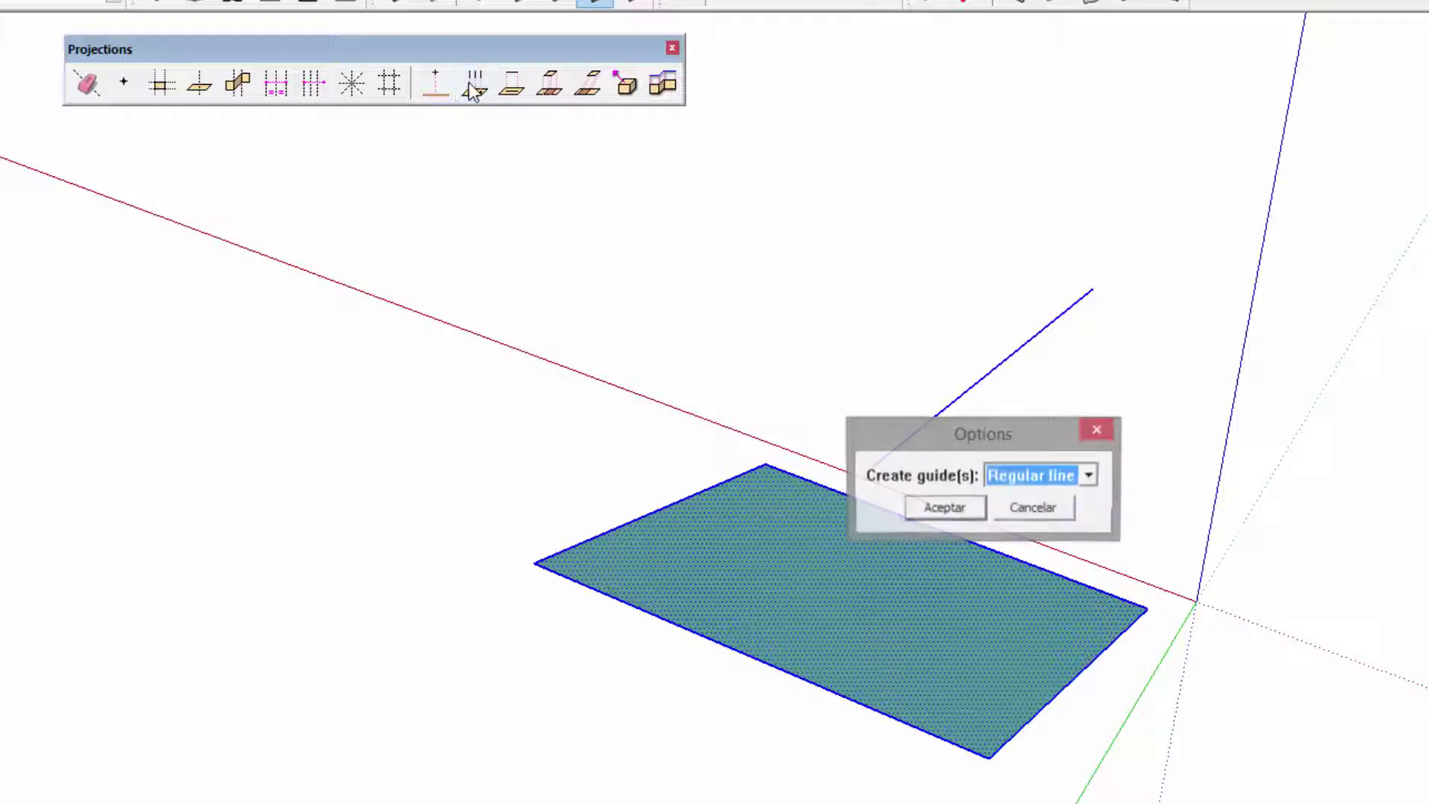
pyautogui.click(957, 513)
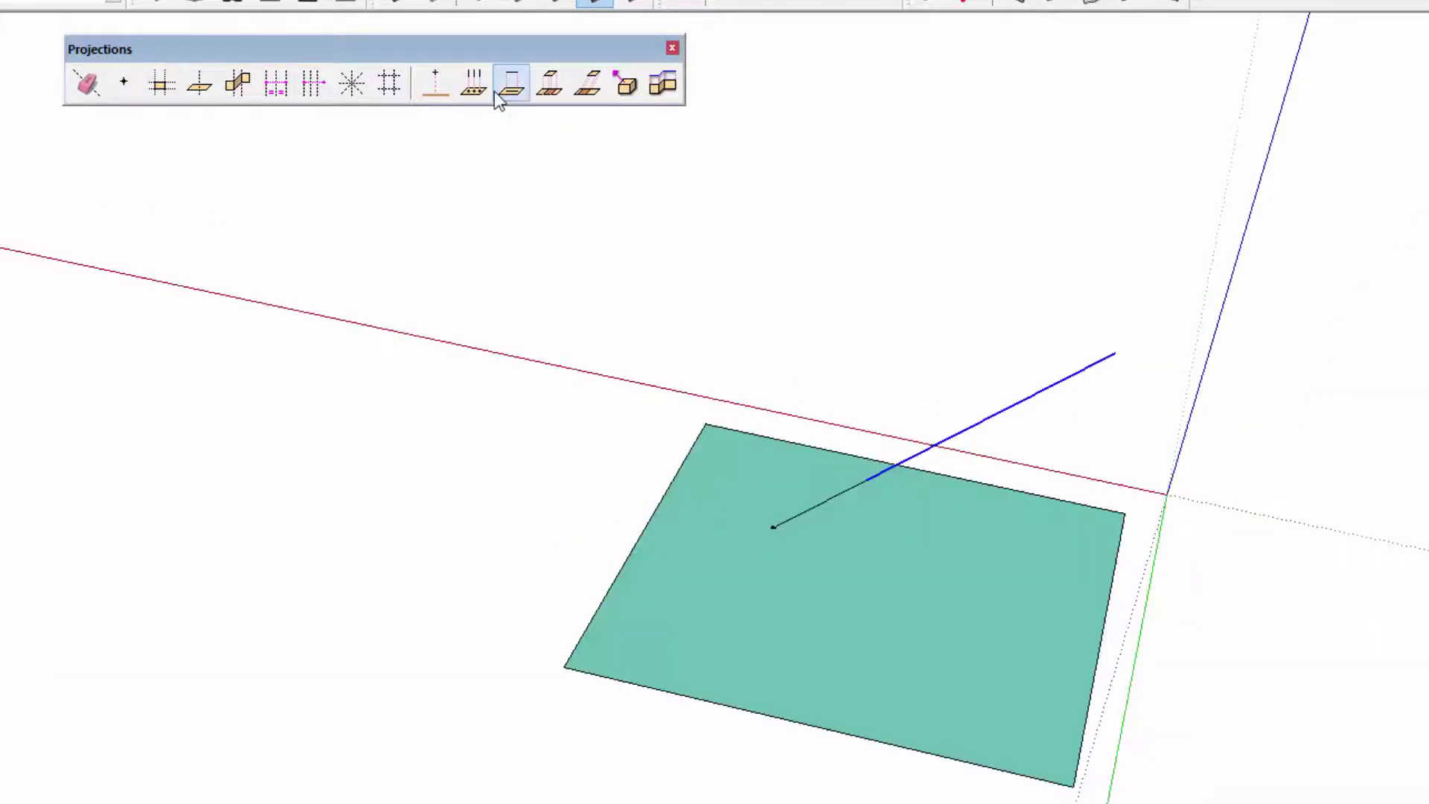
# Step: Project the slanted line onto the green face with Create faces set to Yes
pyautogui.click(508, 89)
pyautogui.moveTo(1000, 641); pyautogui.dragTo(1046, 771, button='middle')
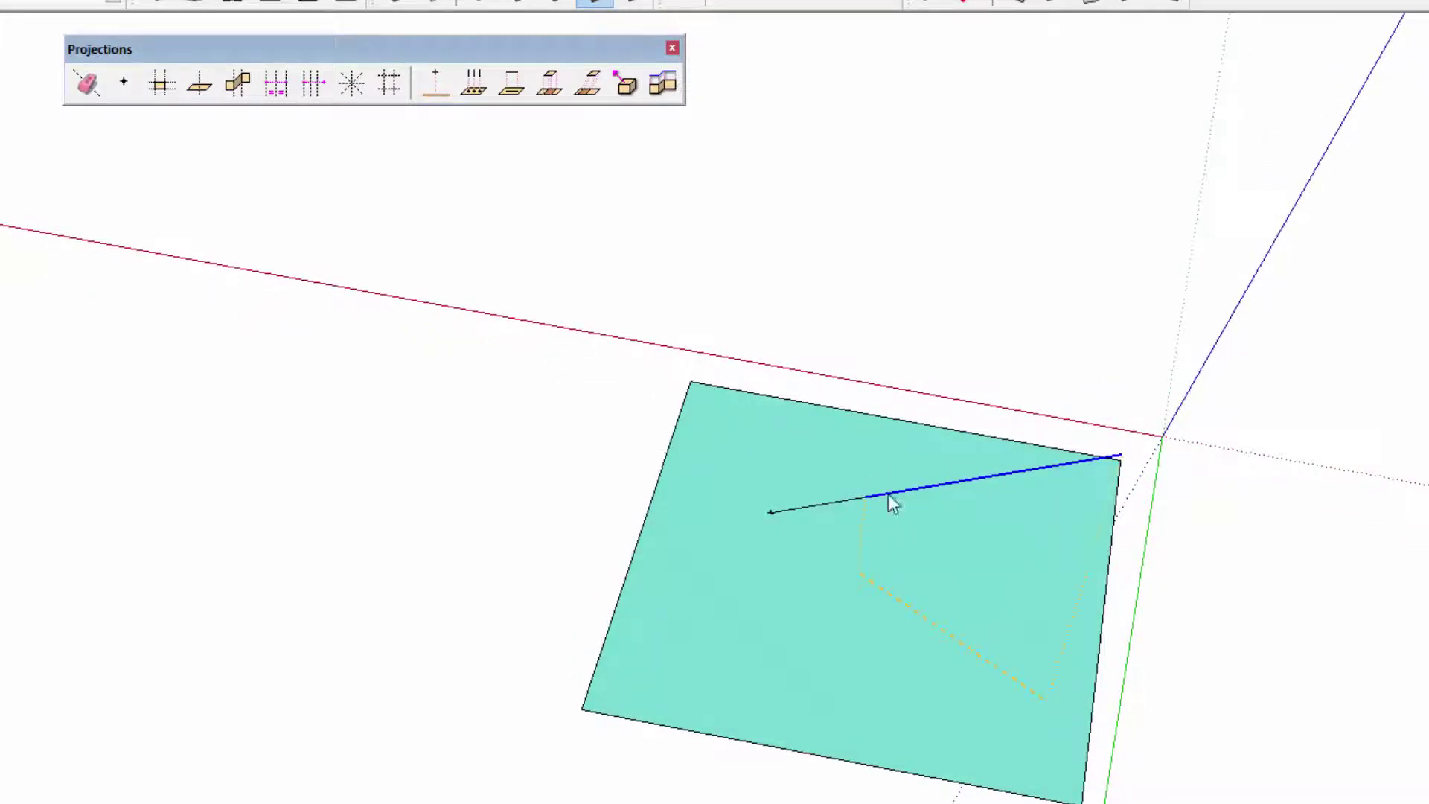
pyautogui.click(981, 616)
pyautogui.click(998, 480)
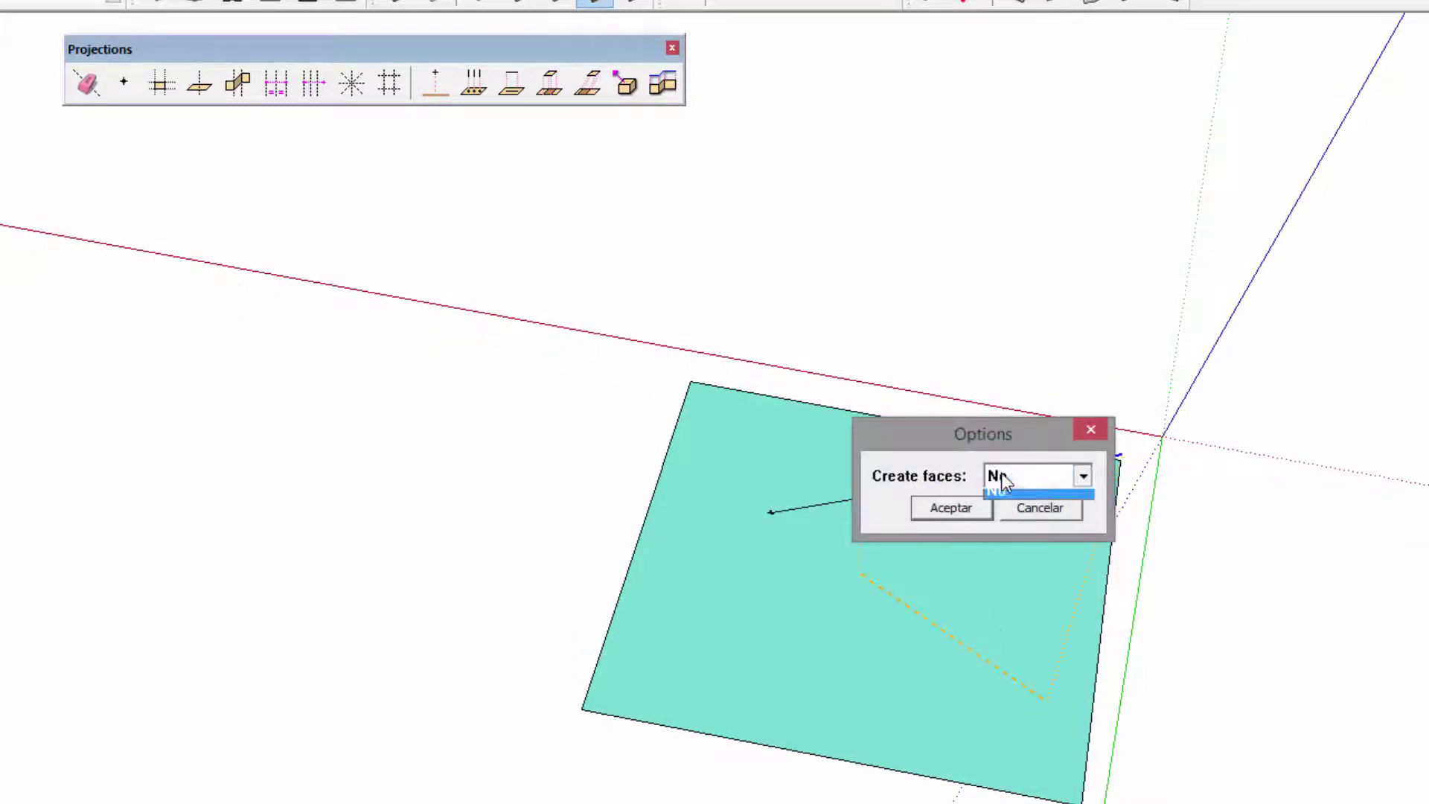
pyautogui.click(1014, 499)
pyautogui.click(954, 509)
# Step: Inspect the grey triangular face from several angles, then erase it
pyautogui.moveTo(985, 729)
pyautogui.mouseDown(button='middle')
pyautogui.moveTo(411, 355)
pyautogui.moveTo(948, 650)
pyautogui.moveTo(685, 431)
pyautogui.mouseUp(button='middle')
pyautogui.click(779, 433)
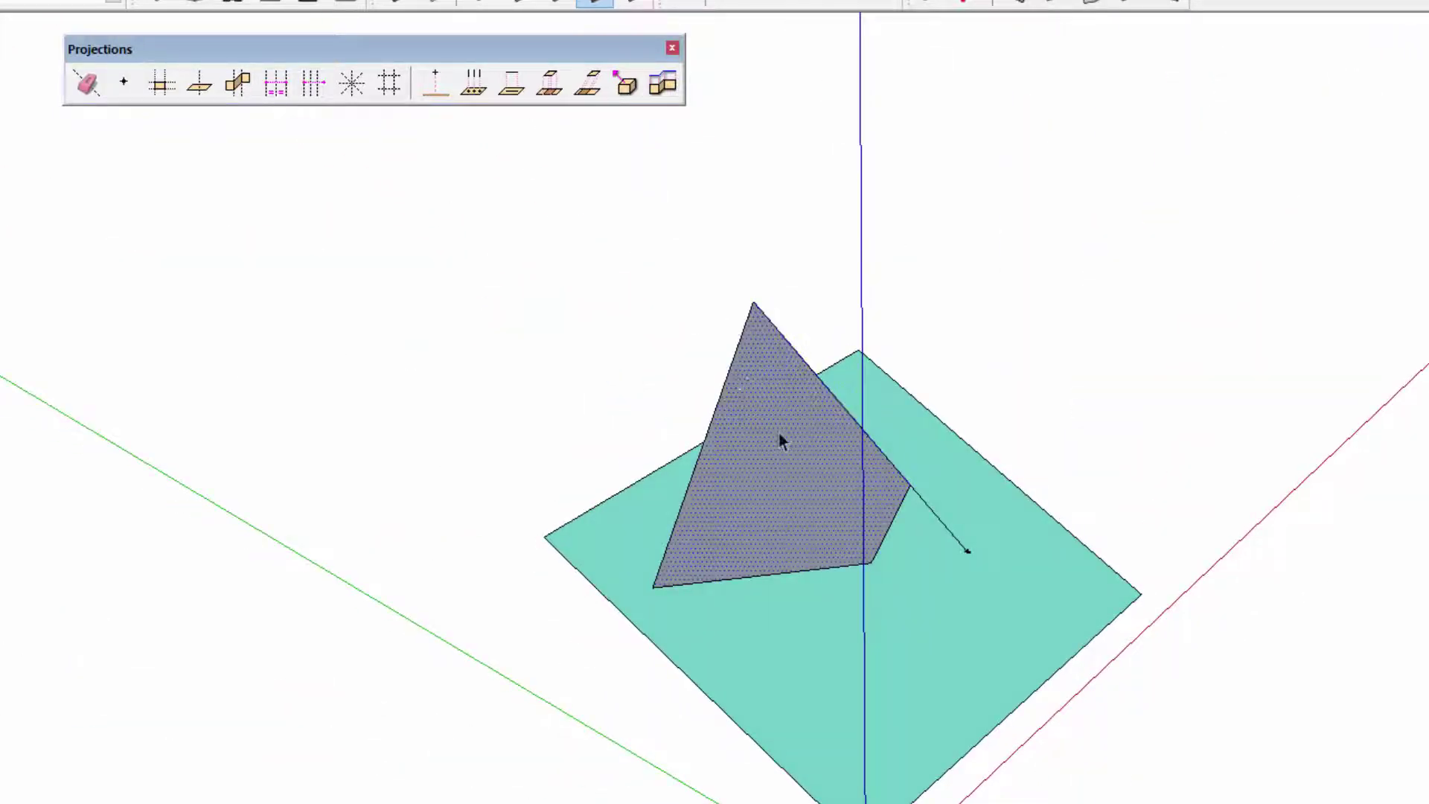
pyautogui.moveTo(761, 466); pyautogui.dragTo(683, 238, button='middle')
pyautogui.click(889, 331)
pyautogui.moveTo(890, 331); pyautogui.dragTo(783, 157, button='middle')
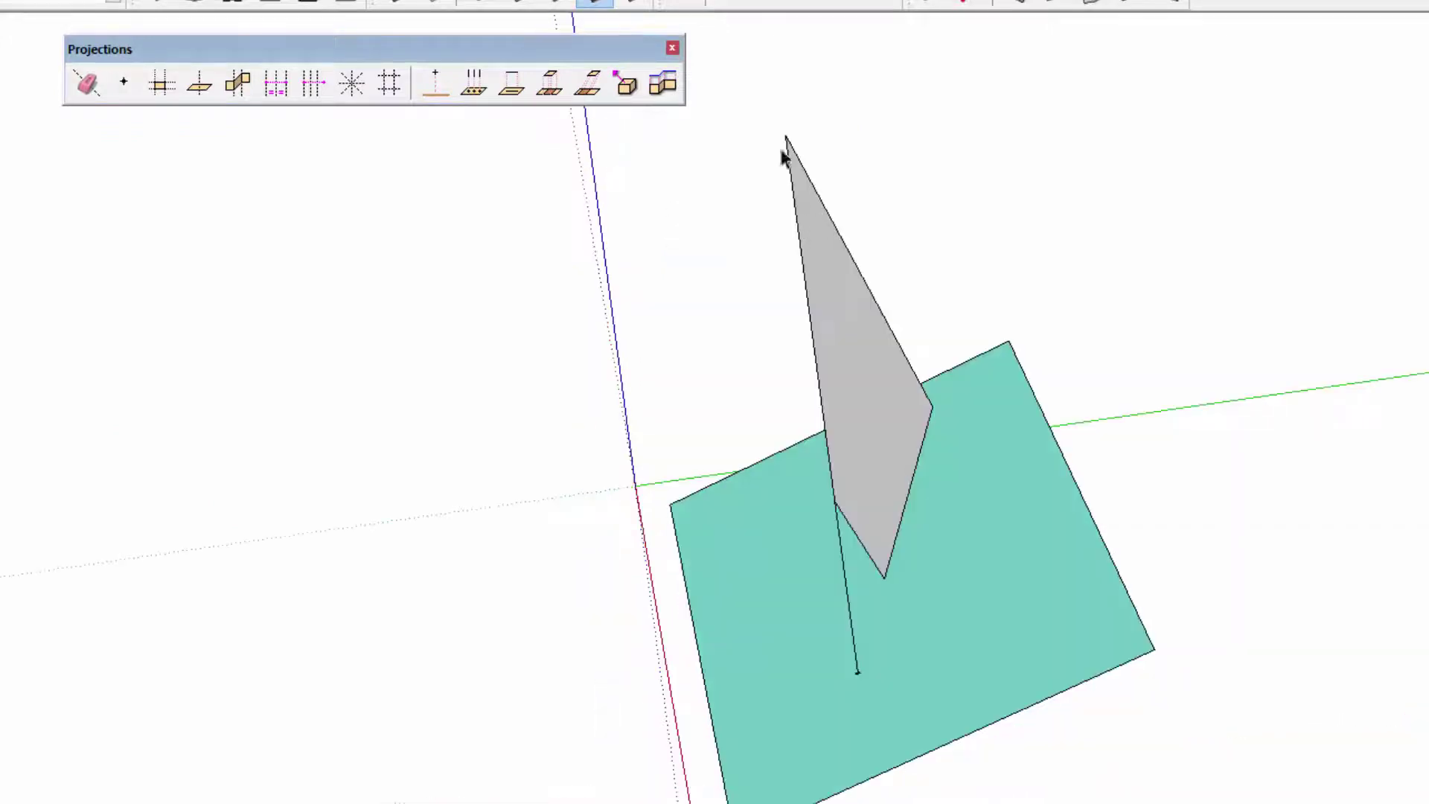
pyautogui.moveTo(973, 557)
pyautogui.mouseDown(button='middle')
pyautogui.moveTo(746, 216)
pyautogui.moveTo(935, 594)
pyautogui.mouseUp(button='middle')
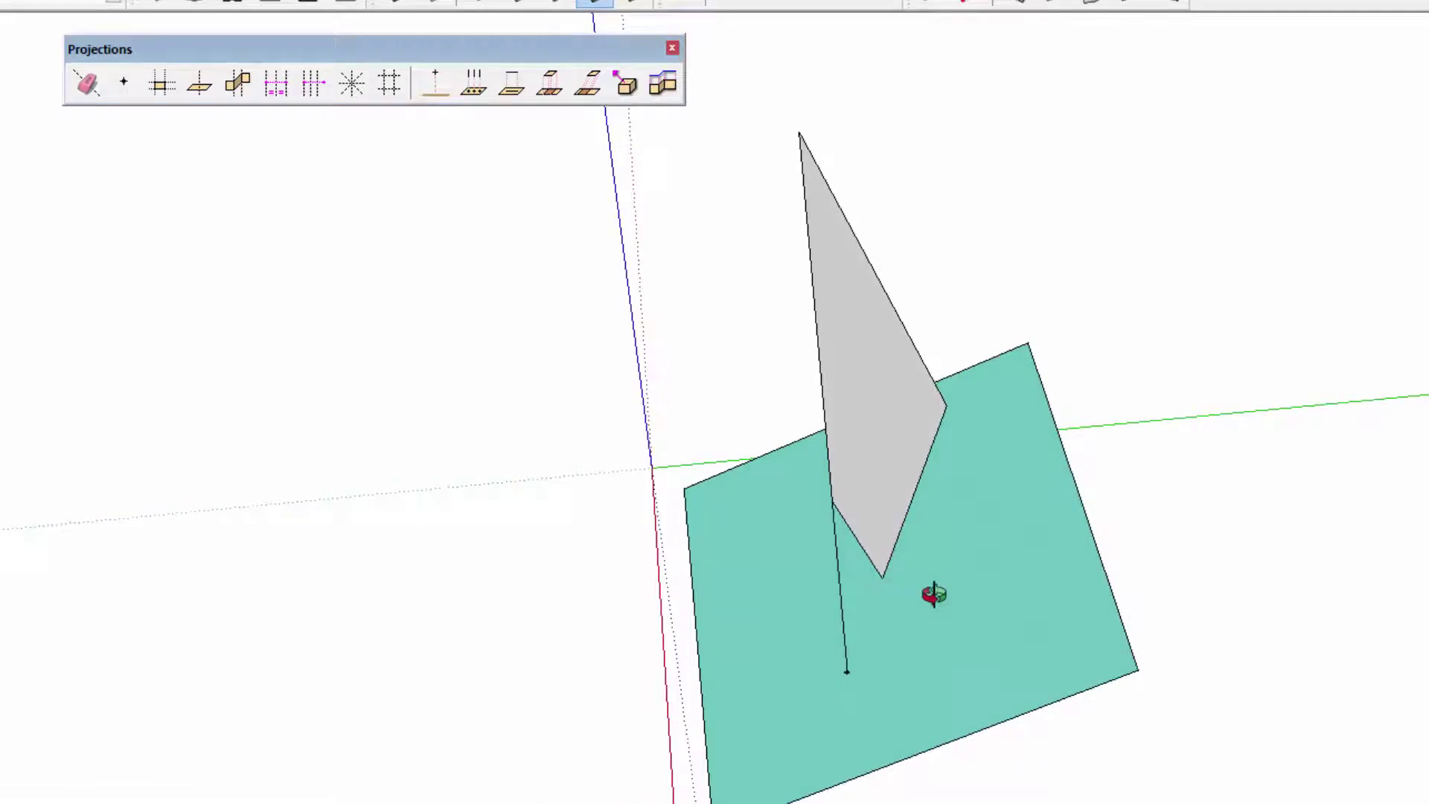
pyautogui.press('e')
pyautogui.click(892, 567)
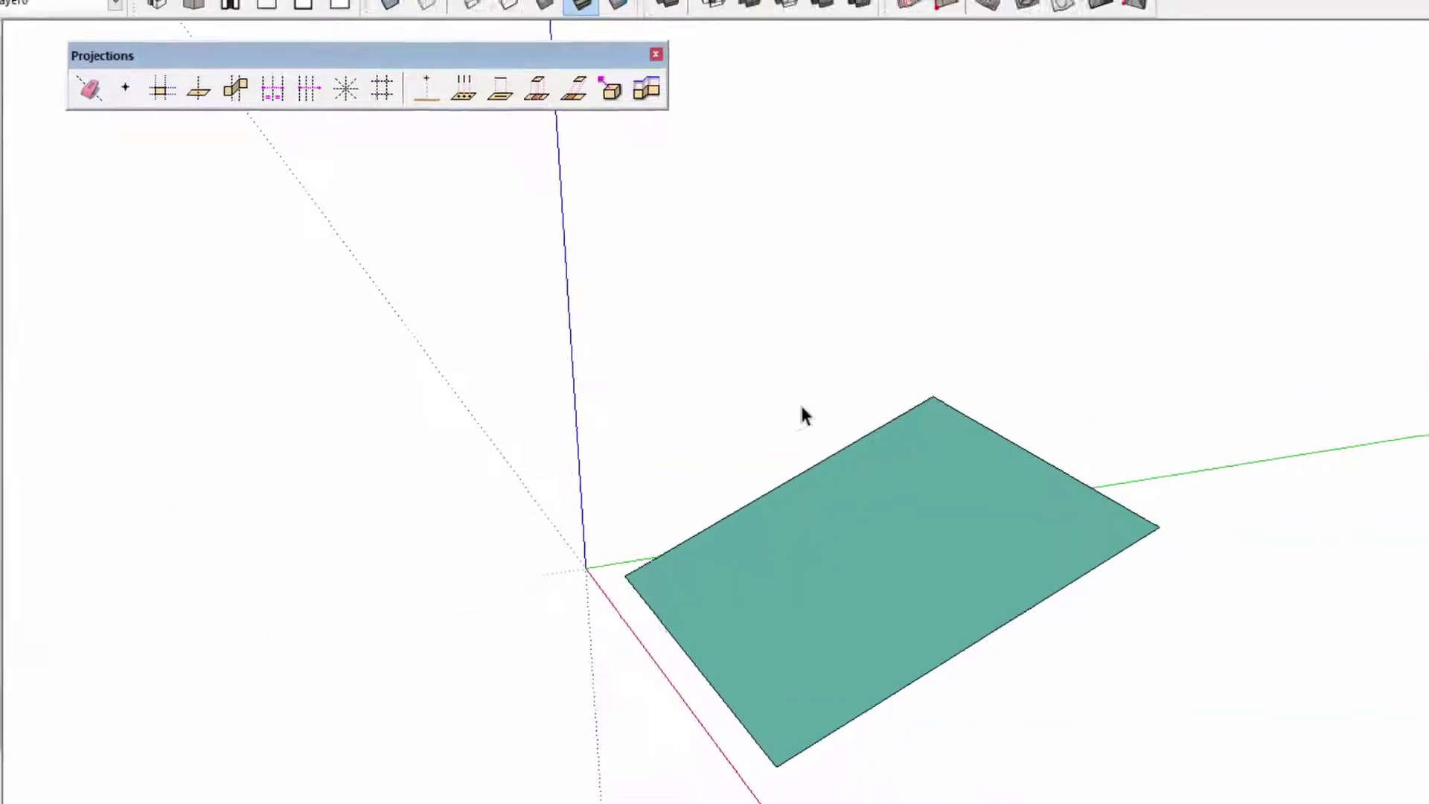
# Step: Draw a new line beside the green face and raise one endpoint vertically
pyautogui.press('l')
pyautogui.click(386, 521)
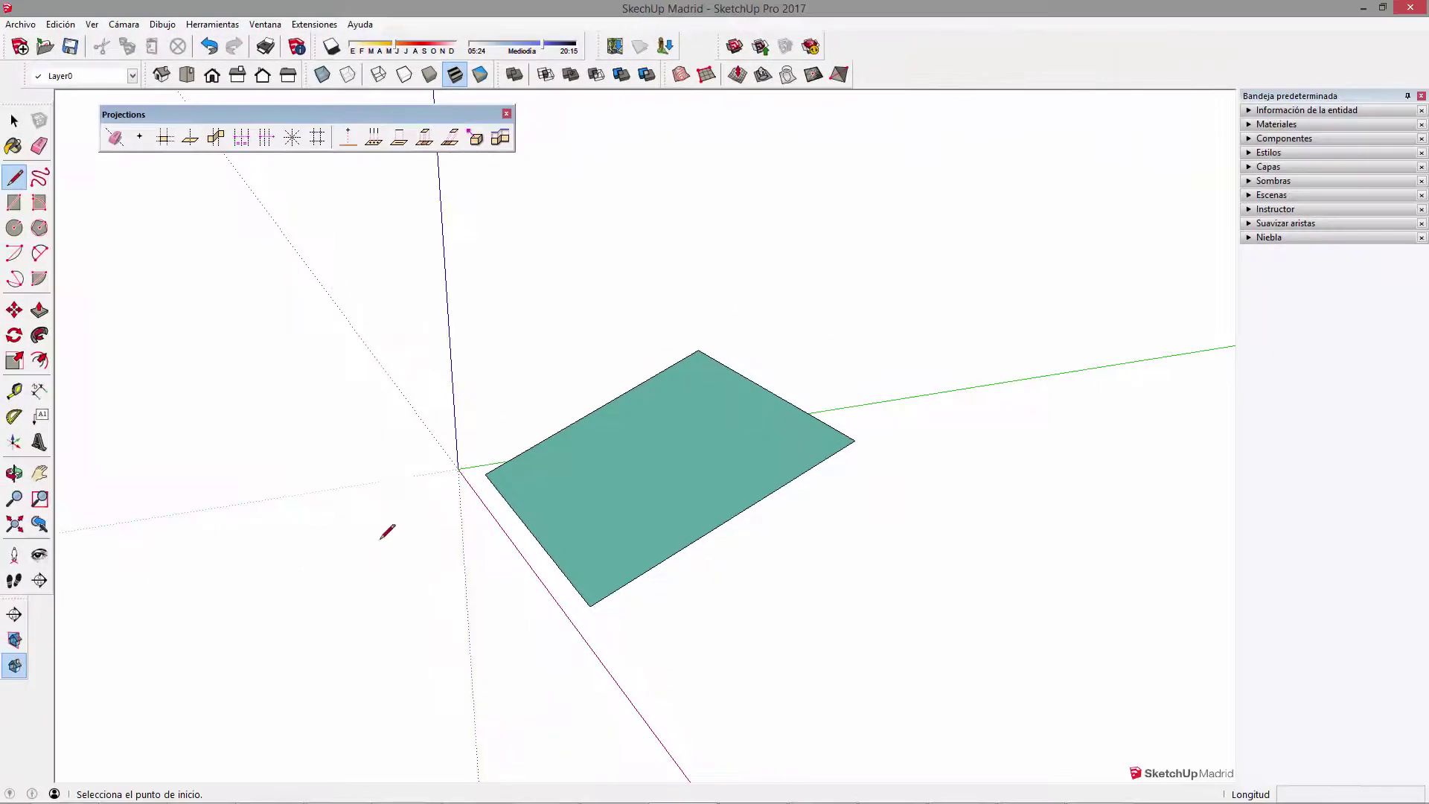
pyautogui.click(520, 578)
pyautogui.press('m')
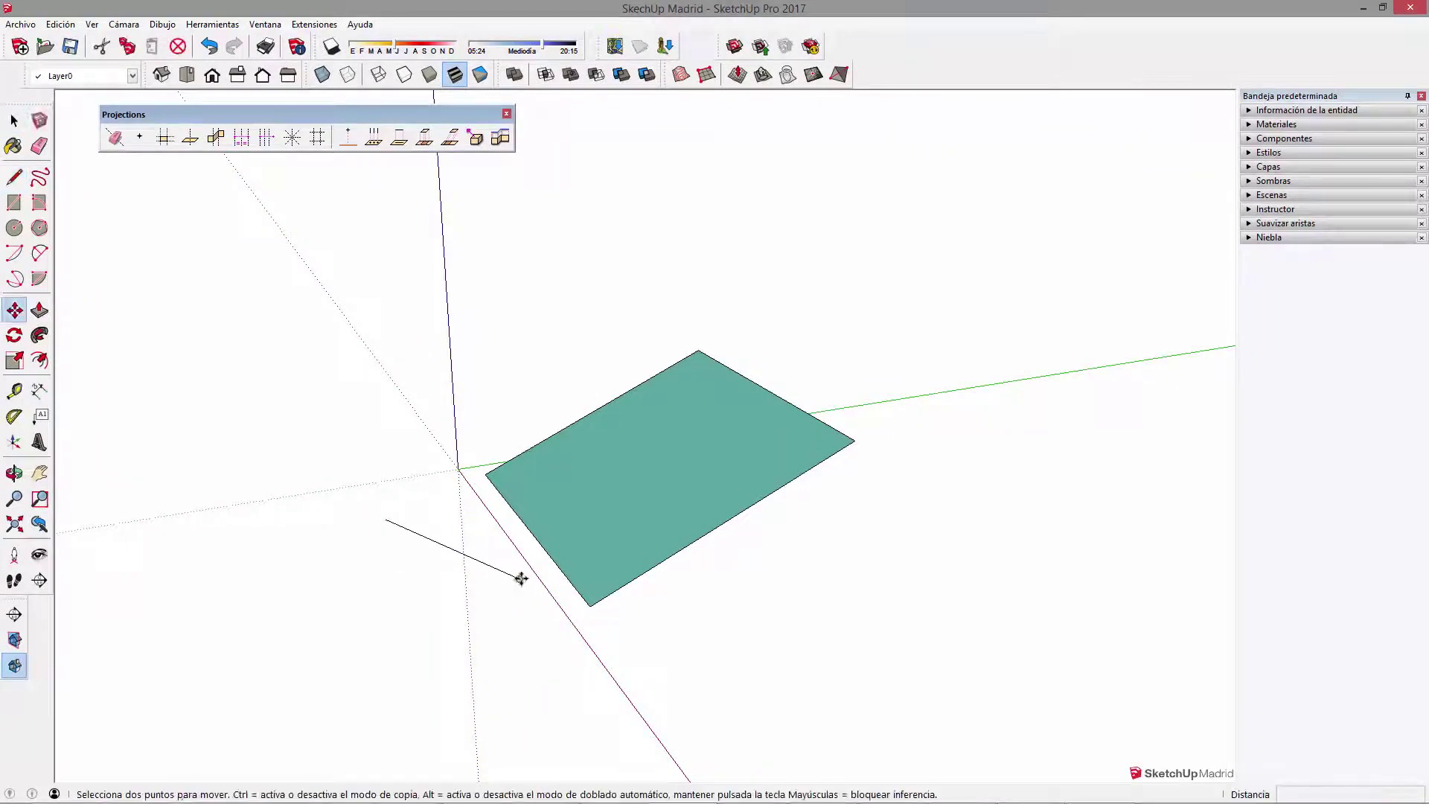
pyautogui.click(520, 579)
pyautogui.click(506, 383)
pyautogui.press('space')
# Step: Project the raised line onto the green face as a grey face
pyautogui.click(438, 466)
pyautogui.moveTo(437, 466)
pyautogui.mouseDown(button='middle')
pyautogui.moveTo(938, 771)
pyautogui.moveTo(743, 536)
pyautogui.mouseUp(button='middle')
pyautogui.press('space')
pyautogui.click(893, 628)
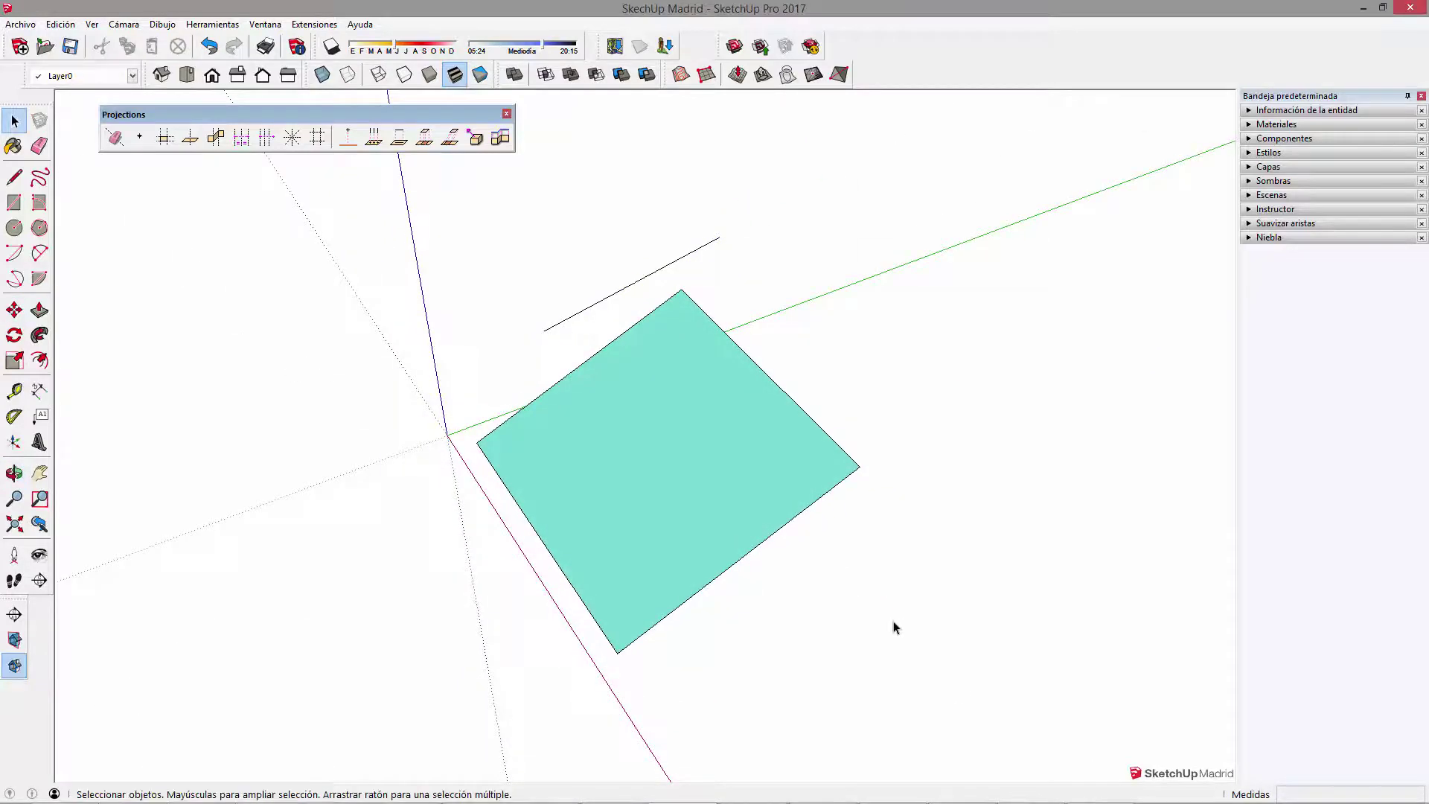
pyautogui.click(626, 288)
pyautogui.click(397, 141)
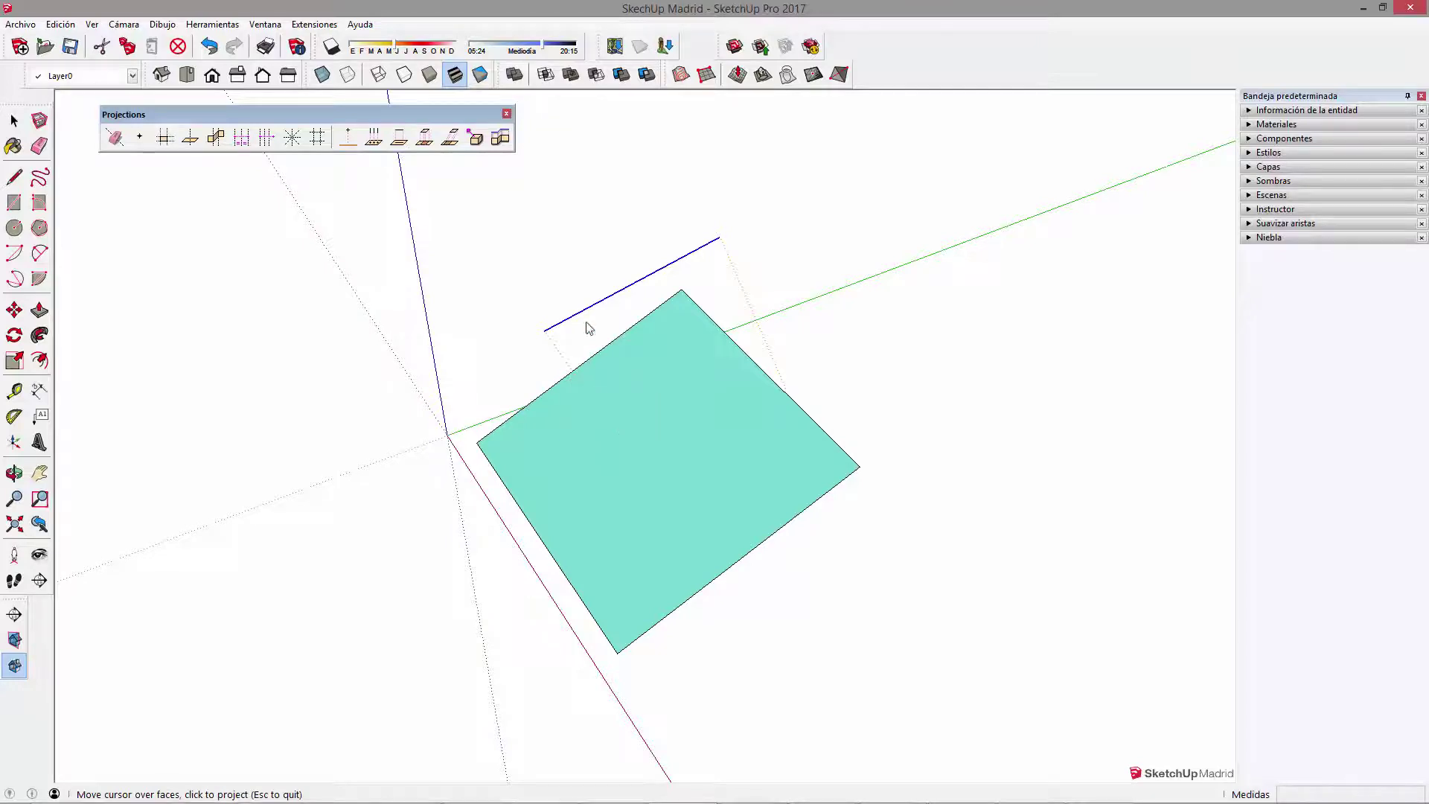
pyautogui.click(648, 427)
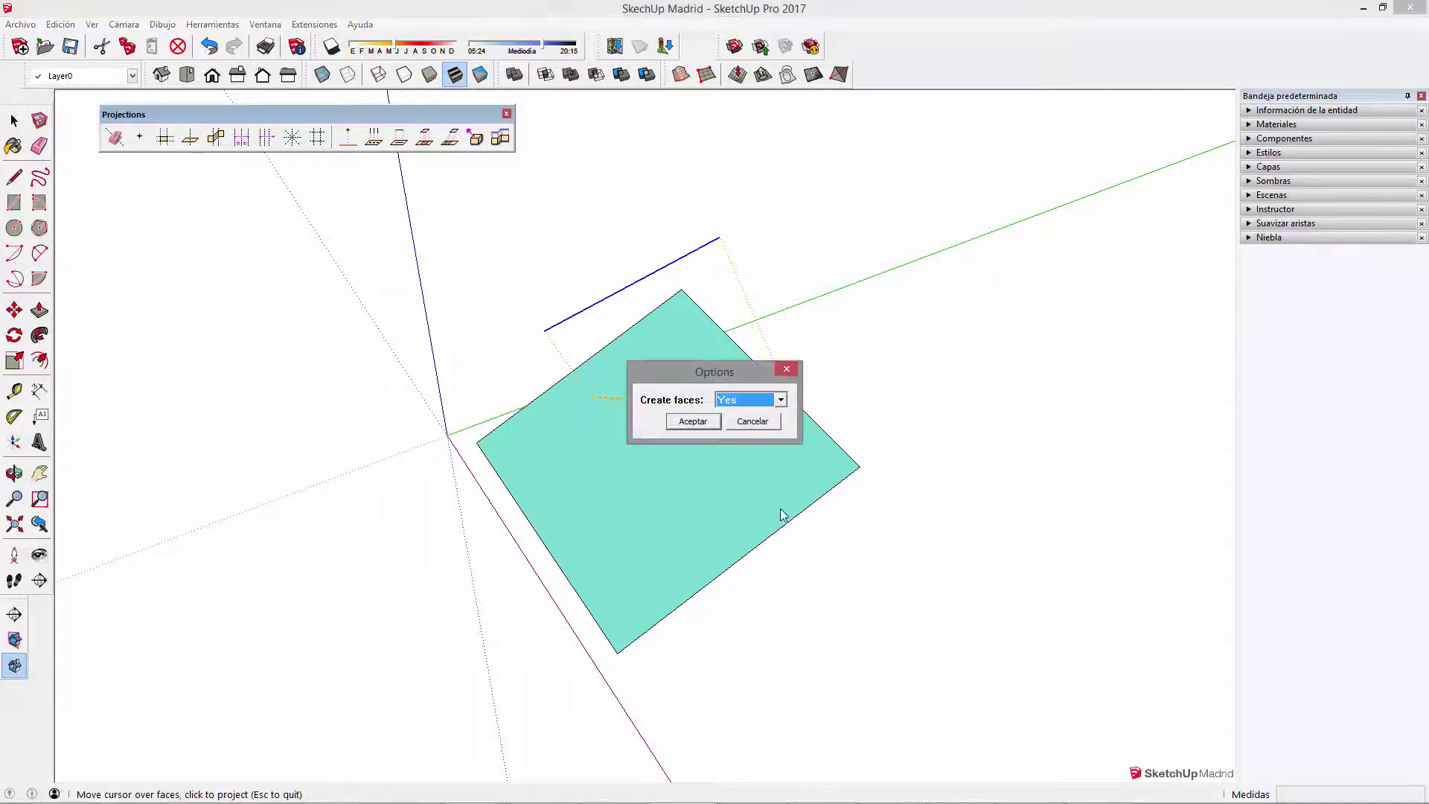
pyautogui.click(712, 426)
# Step: Delete the newly projected grey face
pyautogui.moveTo(772, 498)
pyautogui.mouseDown(button='middle')
pyautogui.moveTo(310, 344)
pyautogui.moveTo(572, 386)
pyautogui.moveTo(742, 530)
pyautogui.mouseUp(button='middle')
pyautogui.scroll(3, 598, 392)
pyautogui.scroll(-3, 598, 392)
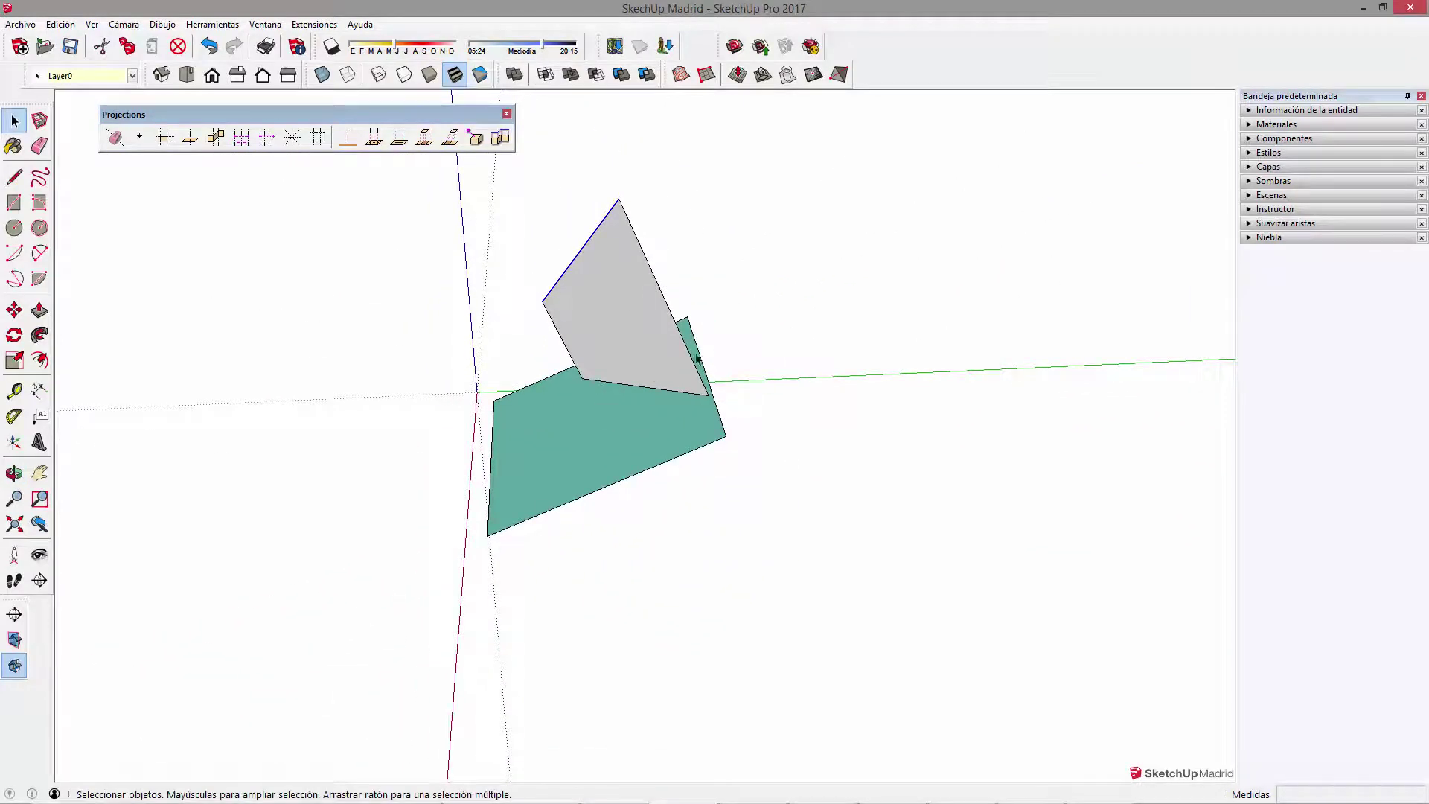
pyautogui.click(621, 280)
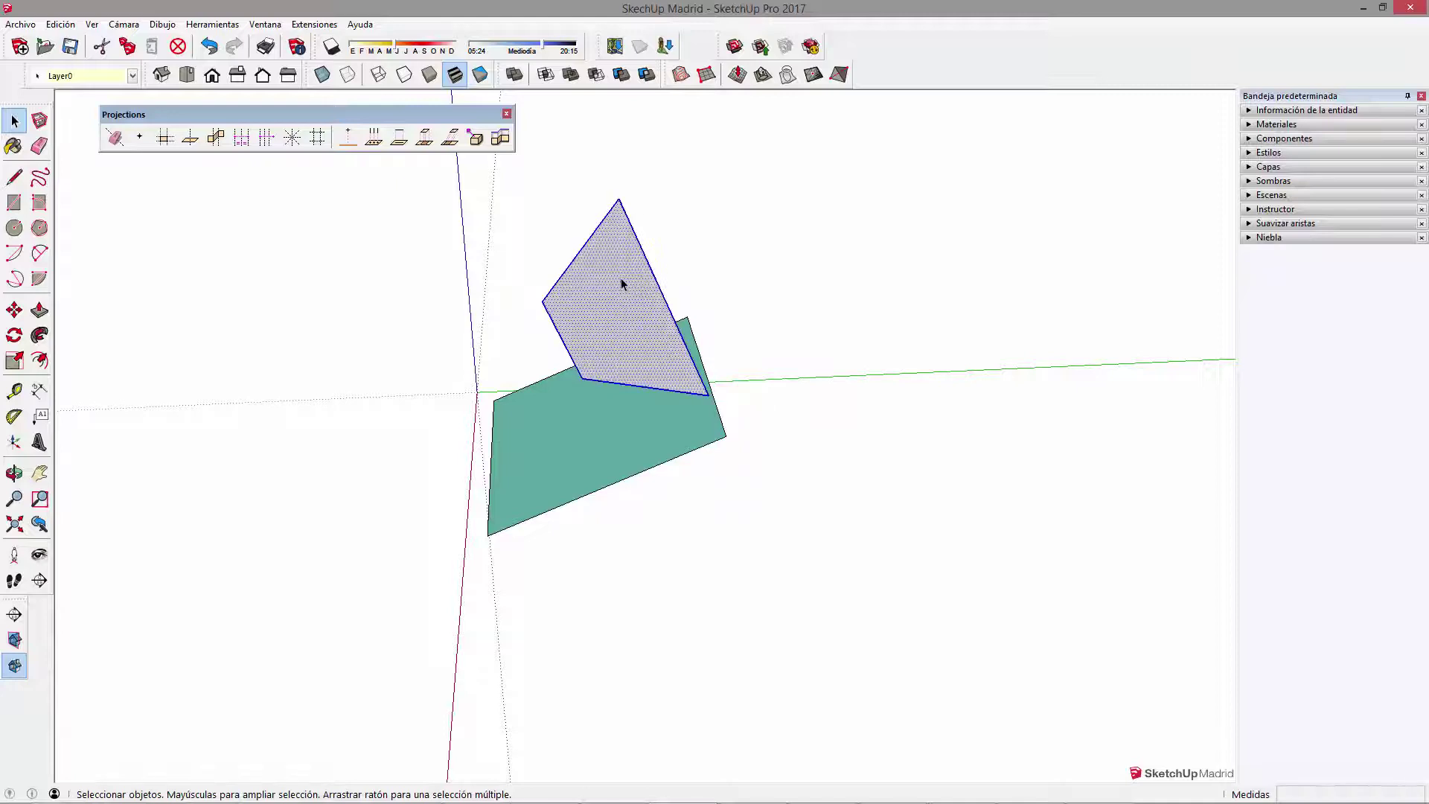
pyautogui.press('Delete')
# Step: Draw a small circle just below the green face
pyautogui.press('c')
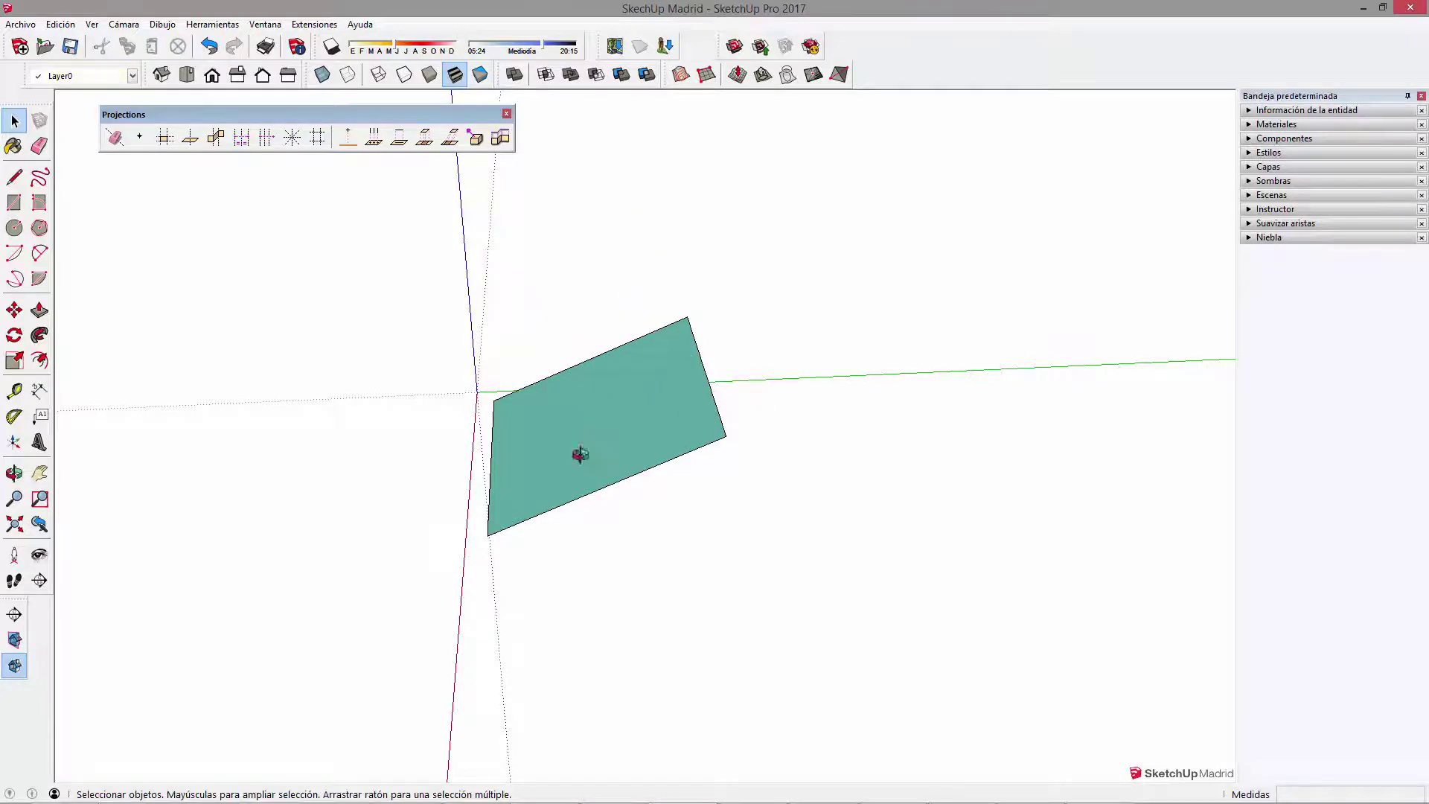
pyautogui.moveTo(581, 456); pyautogui.dragTo(559, 603, button='middle')
pyautogui.moveTo(551, 609); pyautogui.dragTo(601, 609)
pyautogui.press('space')
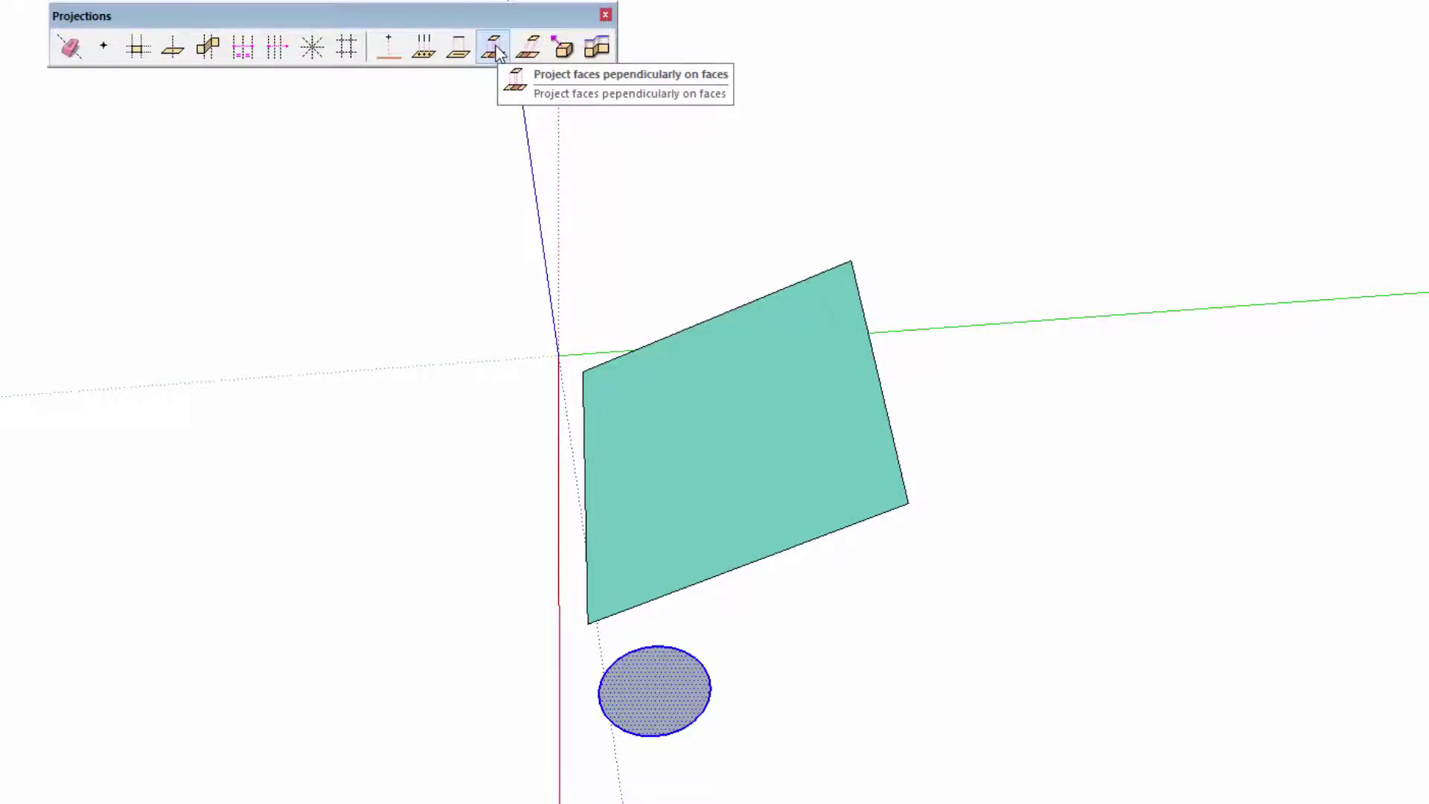
# Step: Move the circle up so it floats above the green face
pyautogui.click(494, 49)
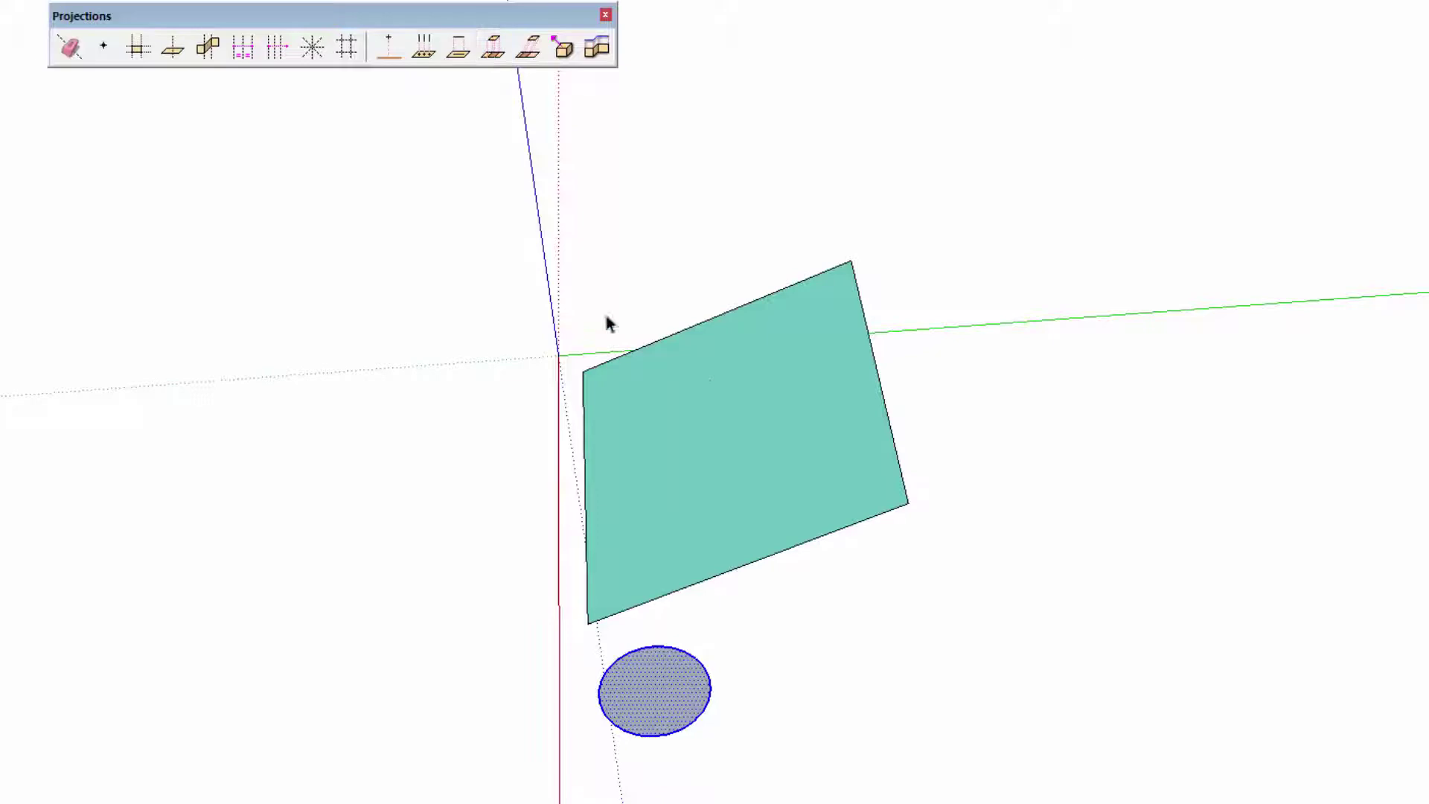
pyautogui.click(830, 735)
pyautogui.click(979, 478)
pyautogui.moveTo(979, 478)
pyautogui.mouseDown(button='middle')
pyautogui.moveTo(982, 564)
pyautogui.moveTo(888, 631)
pyautogui.mouseUp(button='middle')
pyautogui.click(888, 632)
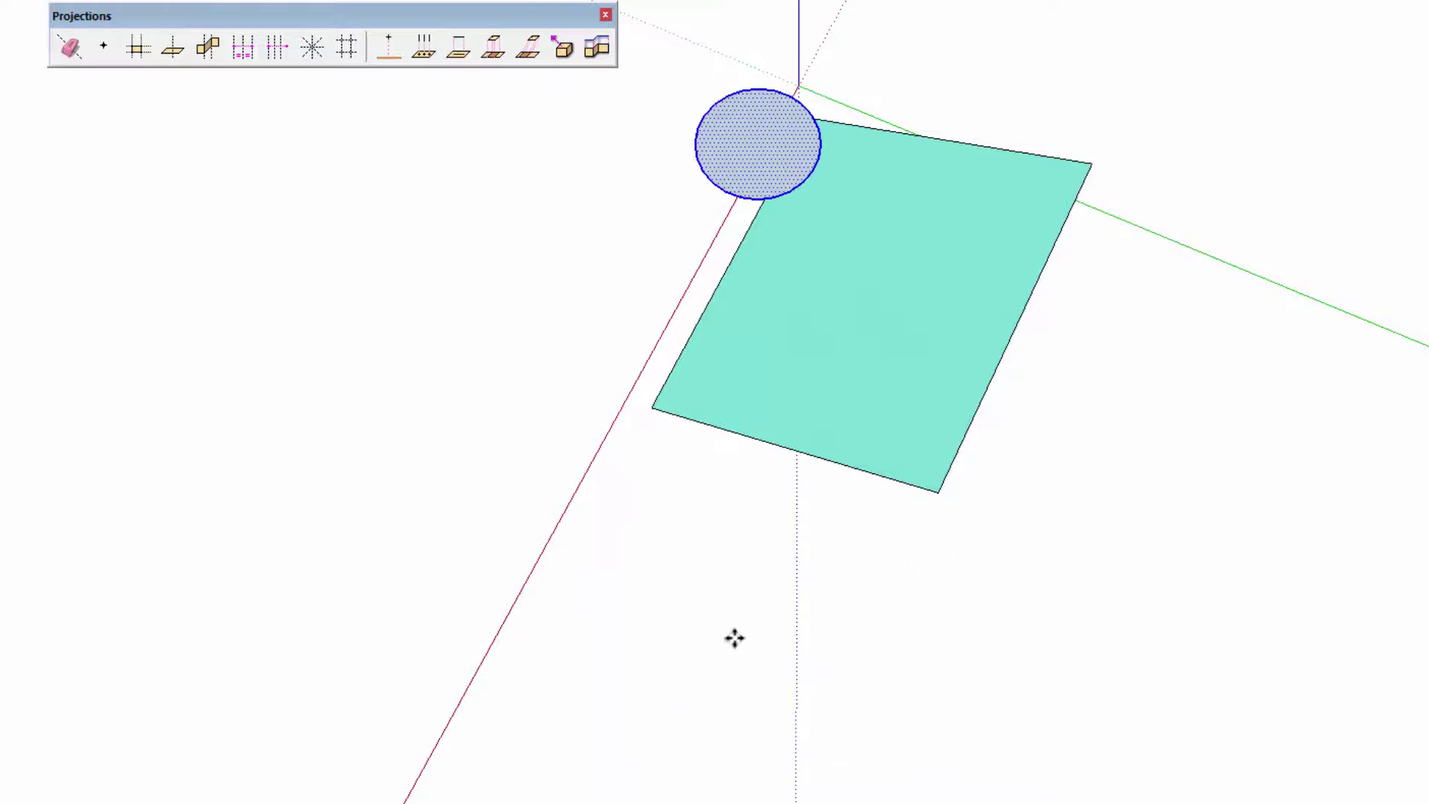
pyautogui.moveTo(757, 606)
pyautogui.mouseDown(button='middle')
pyautogui.moveTo(815, 536)
pyautogui.moveTo(909, 568)
pyautogui.mouseUp(button='middle')
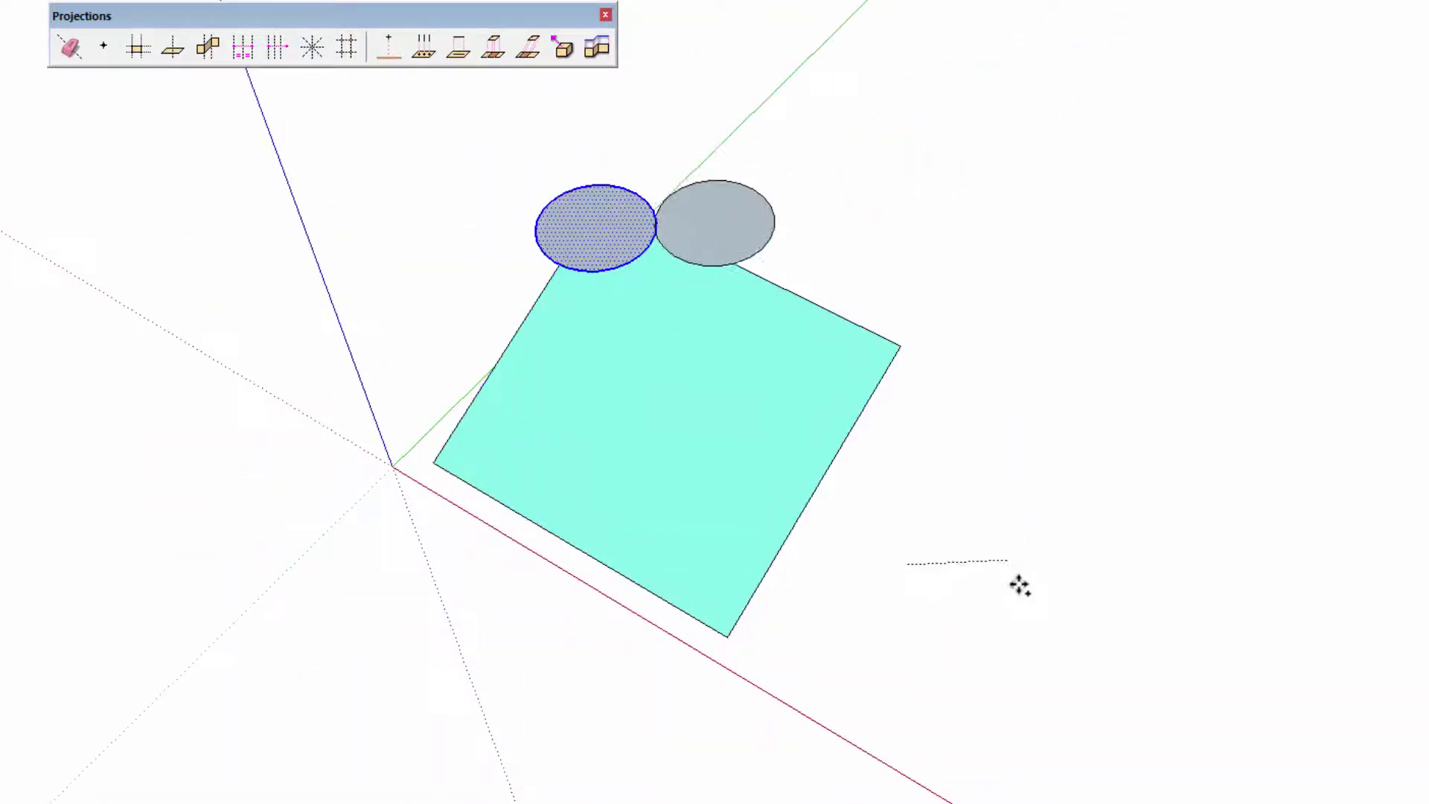
pyautogui.click(1055, 637)
pyautogui.moveTo(1015, 543)
pyautogui.mouseDown(button='middle')
pyautogui.moveTo(730, 344)
pyautogui.moveTo(906, 476)
pyautogui.moveTo(734, 429)
pyautogui.moveTo(670, 271)
pyautogui.mouseUp(button='middle')
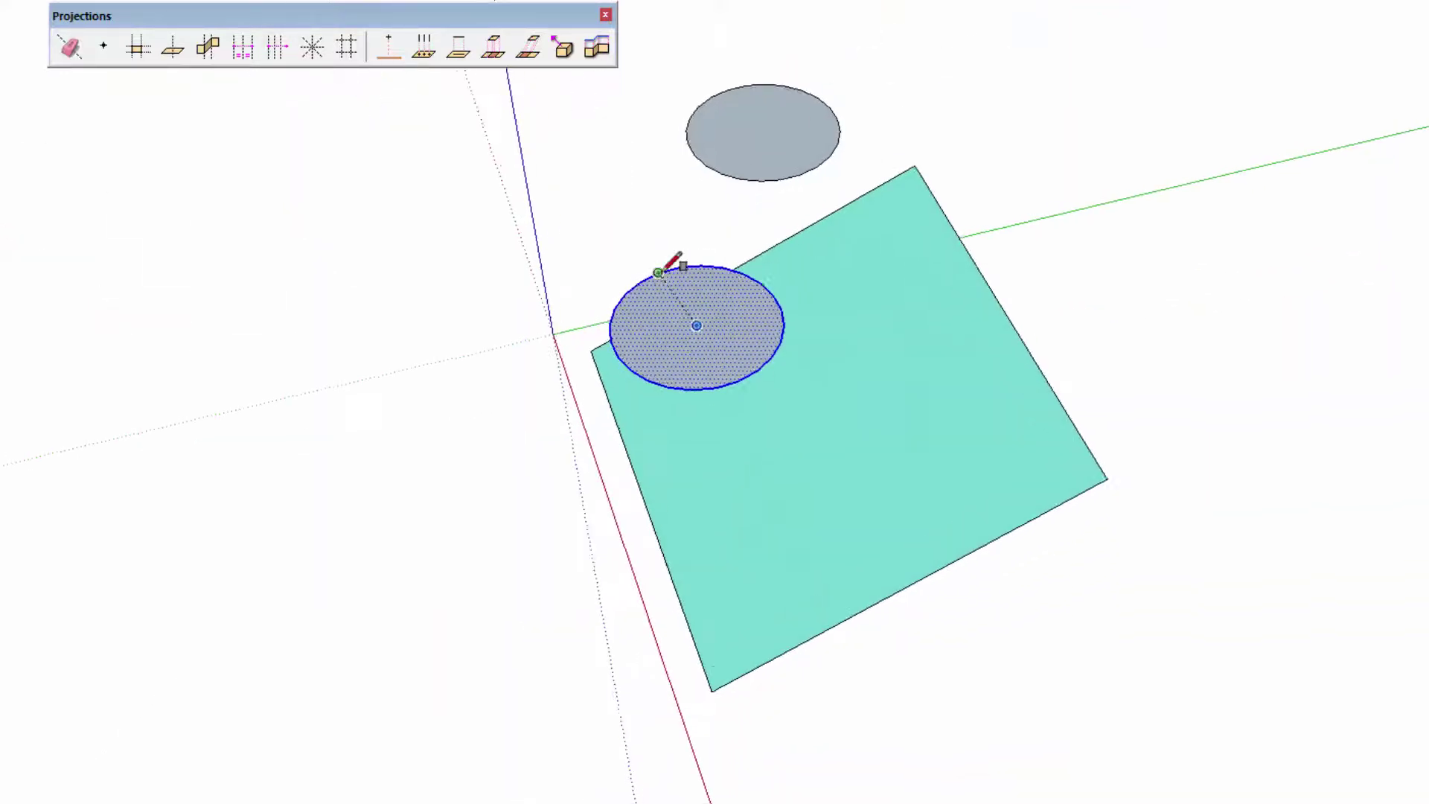
# Step: Draw a small square inside the circle and delete the circle ring, keeping the square
pyautogui.click(635, 307)
pyautogui.click(766, 346)
pyautogui.scroll(2, 717, 319)
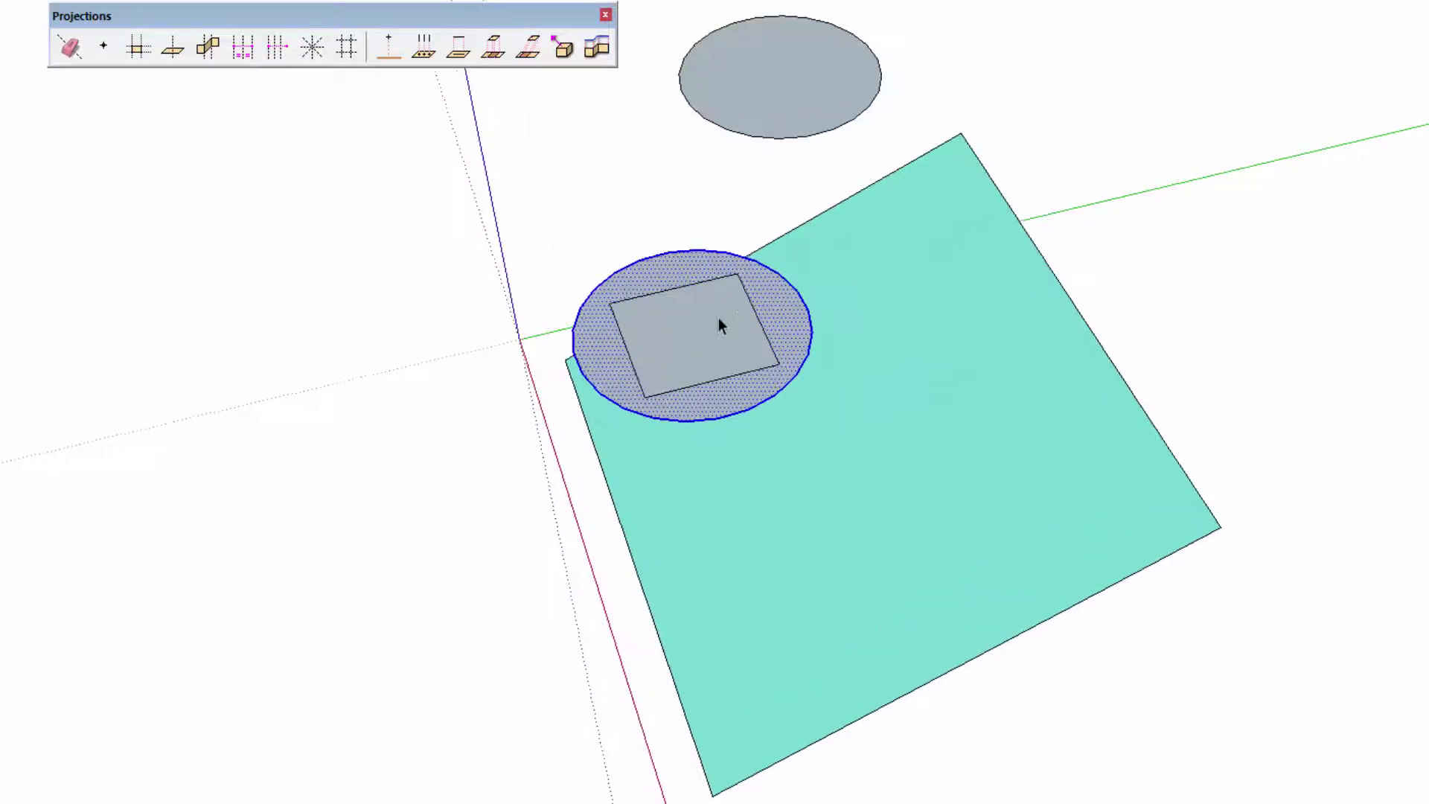
pyautogui.tripleClick(718, 319)
pyautogui.keyDown('shift'); pyautogui.doubleClick(699, 319); pyautogui.keyUp('shift')
pyautogui.press('Delete')
pyautogui.scroll(-2, 699, 325)
pyautogui.scroll(-2, 854, 439)
# Step: Scale the large green face outward to enlarge the plane
pyautogui.click(797, 507)
pyautogui.press('s')
pyautogui.click(677, 447)
pyautogui.click(596, 458)
pyautogui.click(828, 547)
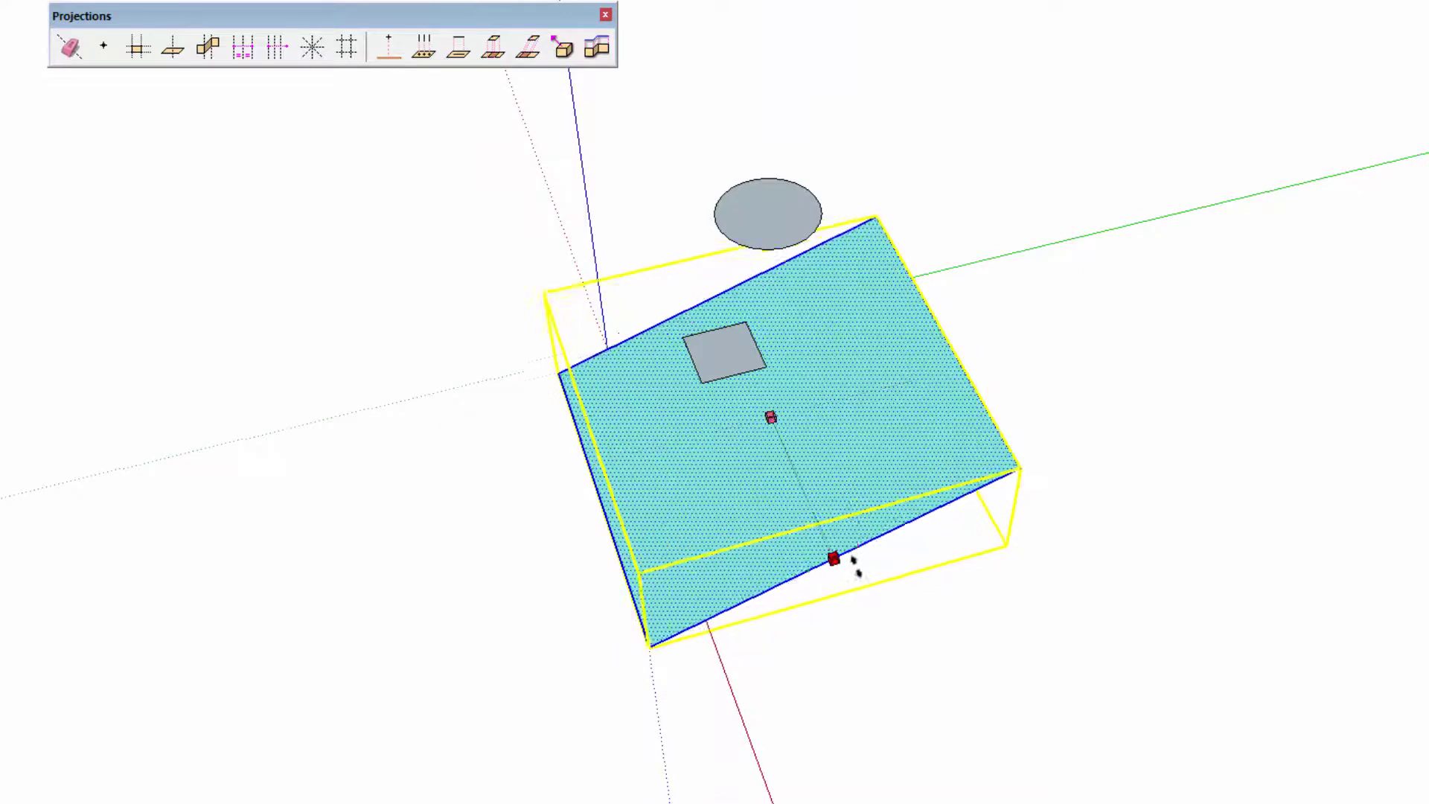
pyautogui.click(868, 606)
pyautogui.moveTo(1302, 376)
pyautogui.mouseDown(button='middle')
pyautogui.moveTo(1247, 217)
pyautogui.moveTo(1126, 415)
pyautogui.mouseUp(button='middle')
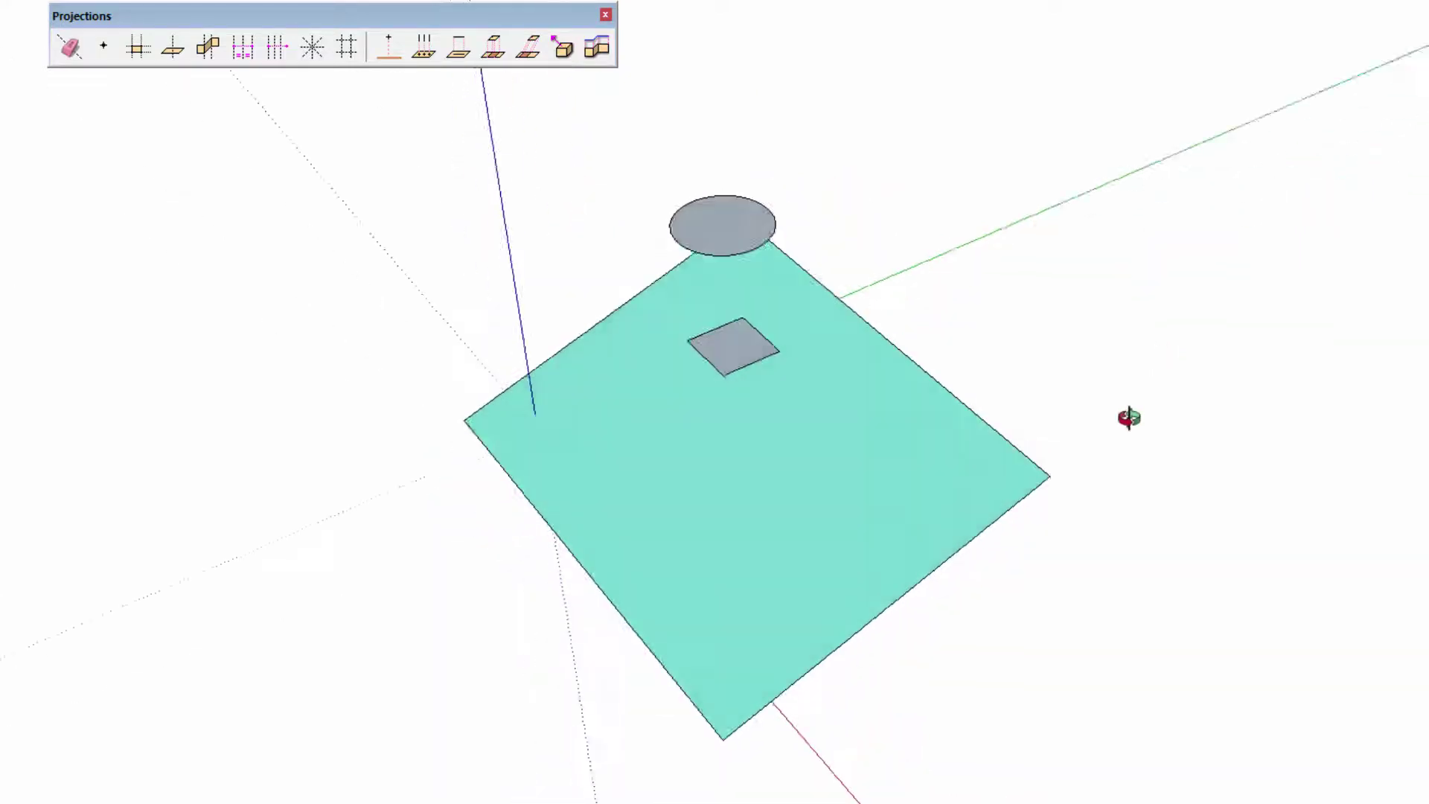
# Step: Project the grey circle onto the green plane along its slanted vector, with Create faces set to Yes
pyautogui.click(707, 225)
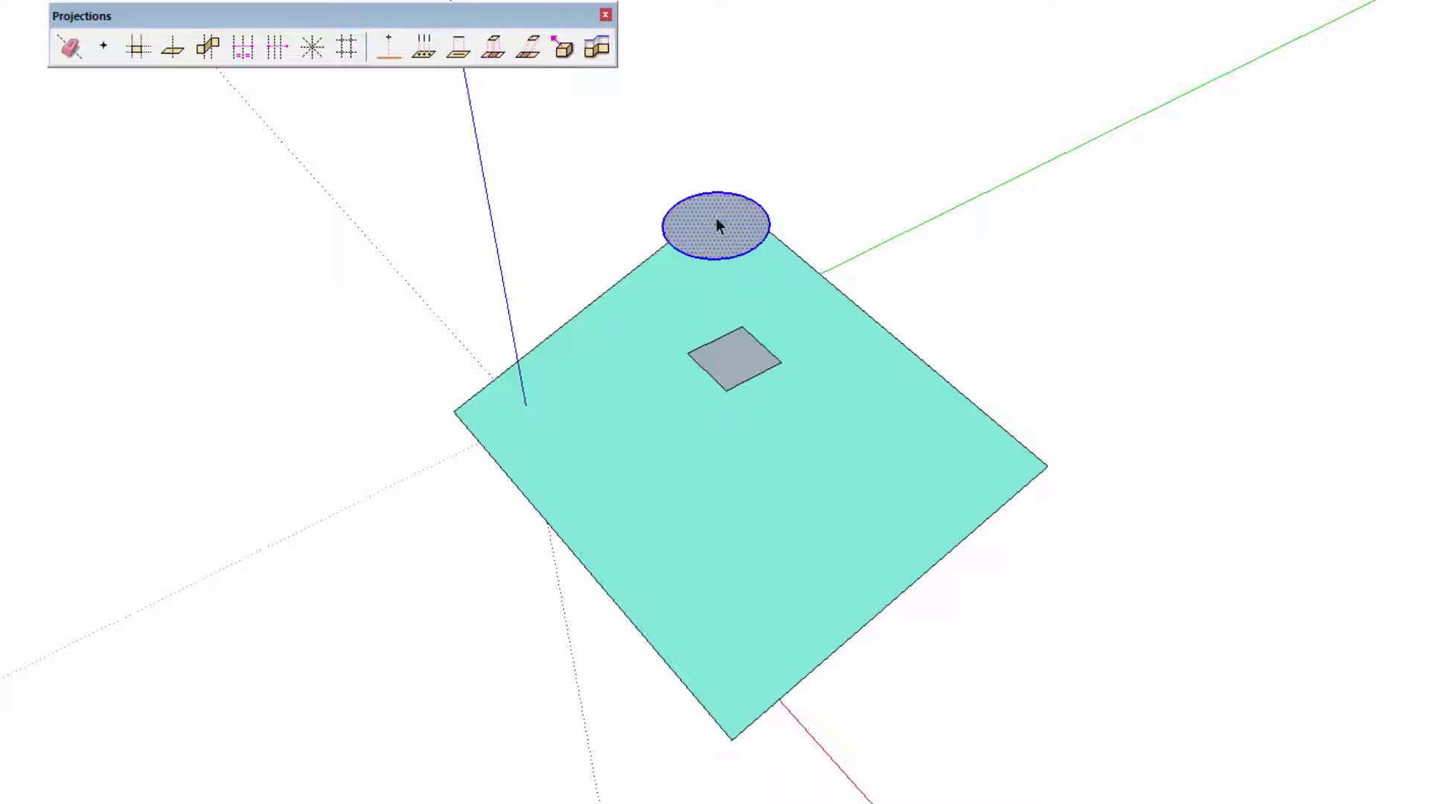
pyautogui.click(492, 55)
pyautogui.moveTo(857, 364)
pyautogui.mouseDown(button='middle')
pyautogui.moveTo(804, 387)
pyautogui.moveTo(847, 391)
pyautogui.mouseUp(button='middle')
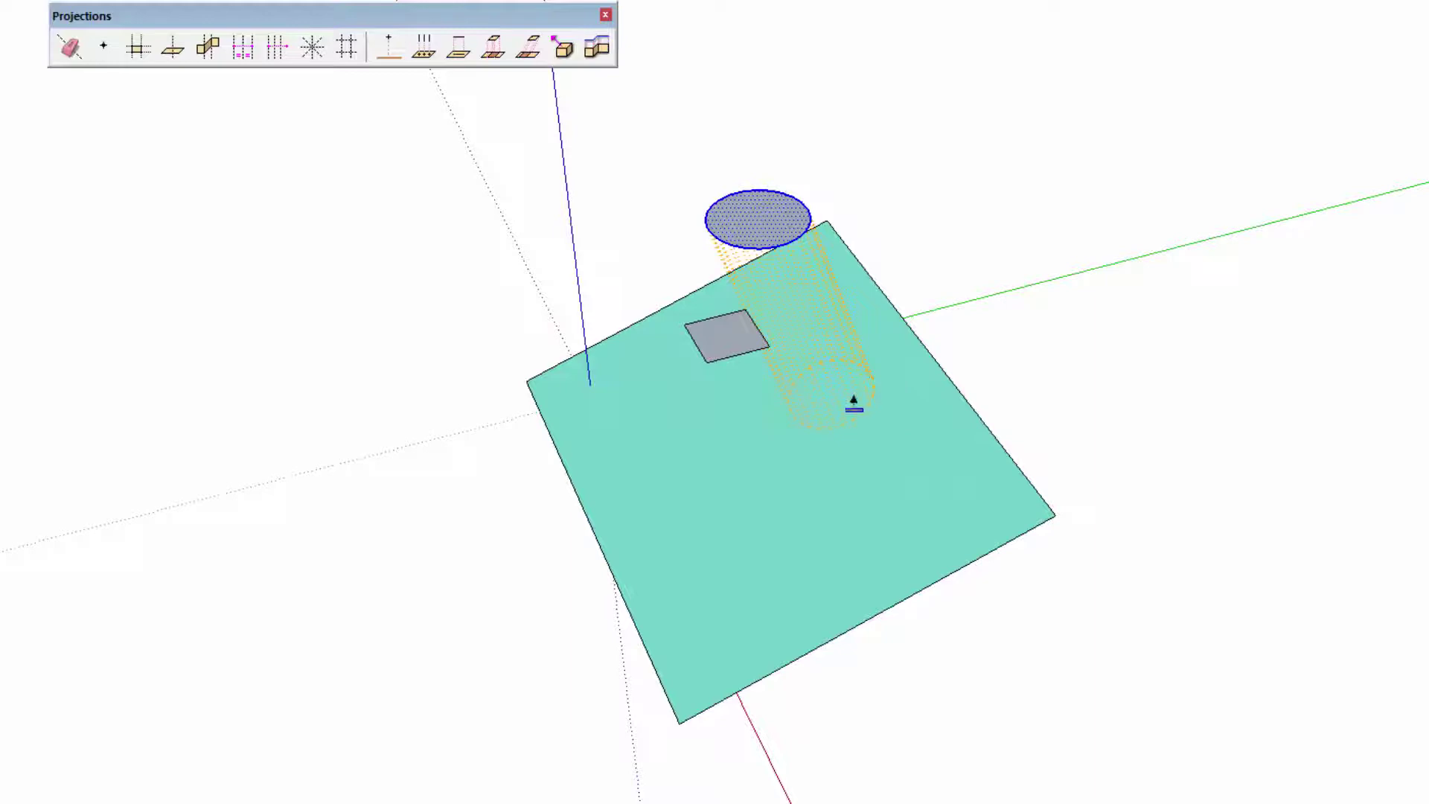
pyautogui.click(888, 443)
pyautogui.click(938, 406)
pyautogui.click(925, 444)
pyautogui.click(938, 406)
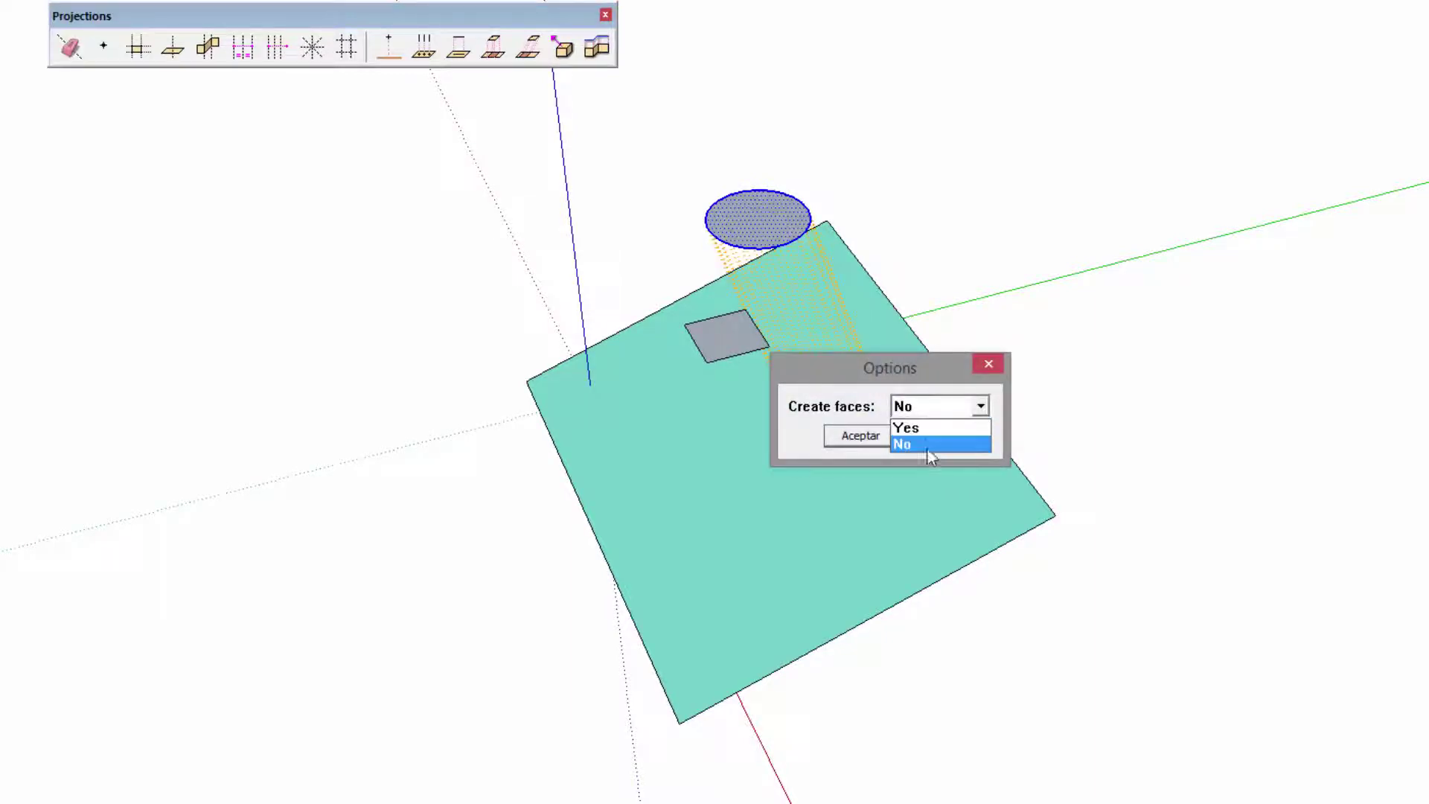
pyautogui.click(927, 445)
pyautogui.press('Up')
pyautogui.click(878, 439)
# Step: Delete the resulting cylinder's side faces, leaving the ellipse on the plane
pyautogui.moveTo(978, 491); pyautogui.dragTo(876, 383, button='middle')
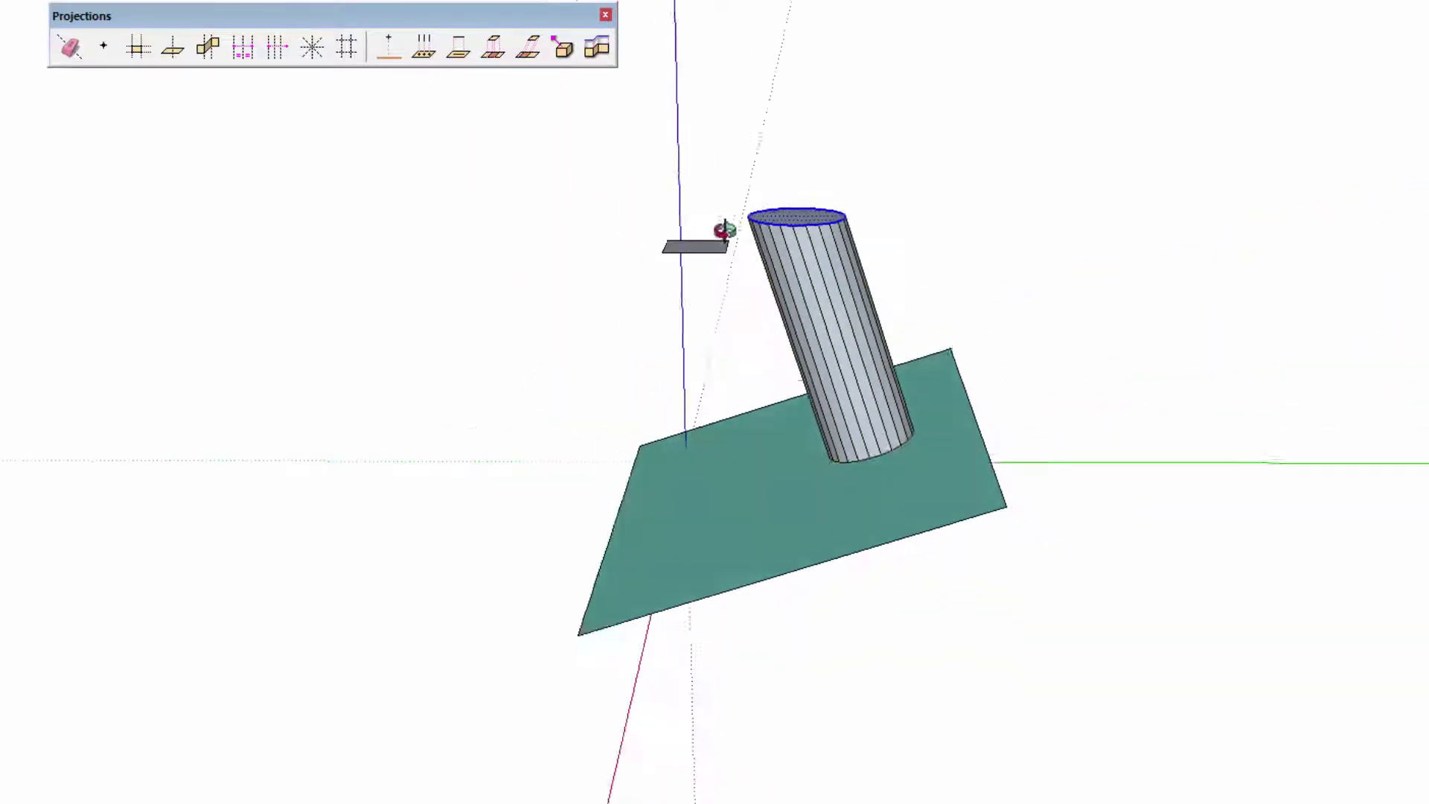
pyautogui.click(854, 306)
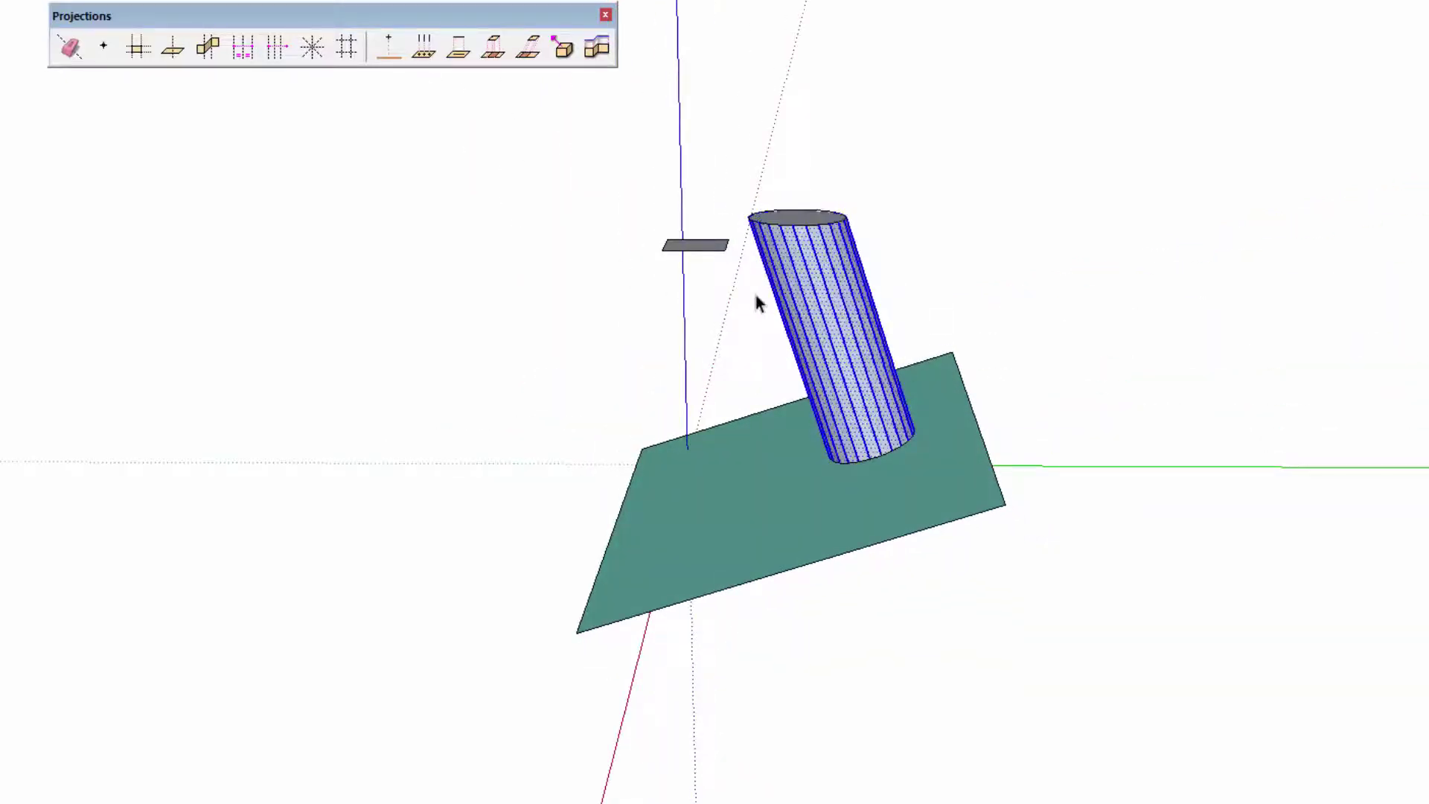
pyautogui.press('Delete')
pyautogui.moveTo(757, 301)
pyautogui.mouseDown(button='middle')
pyautogui.moveTo(823, 488)
pyautogui.moveTo(829, 272)
pyautogui.mouseUp(button='middle')
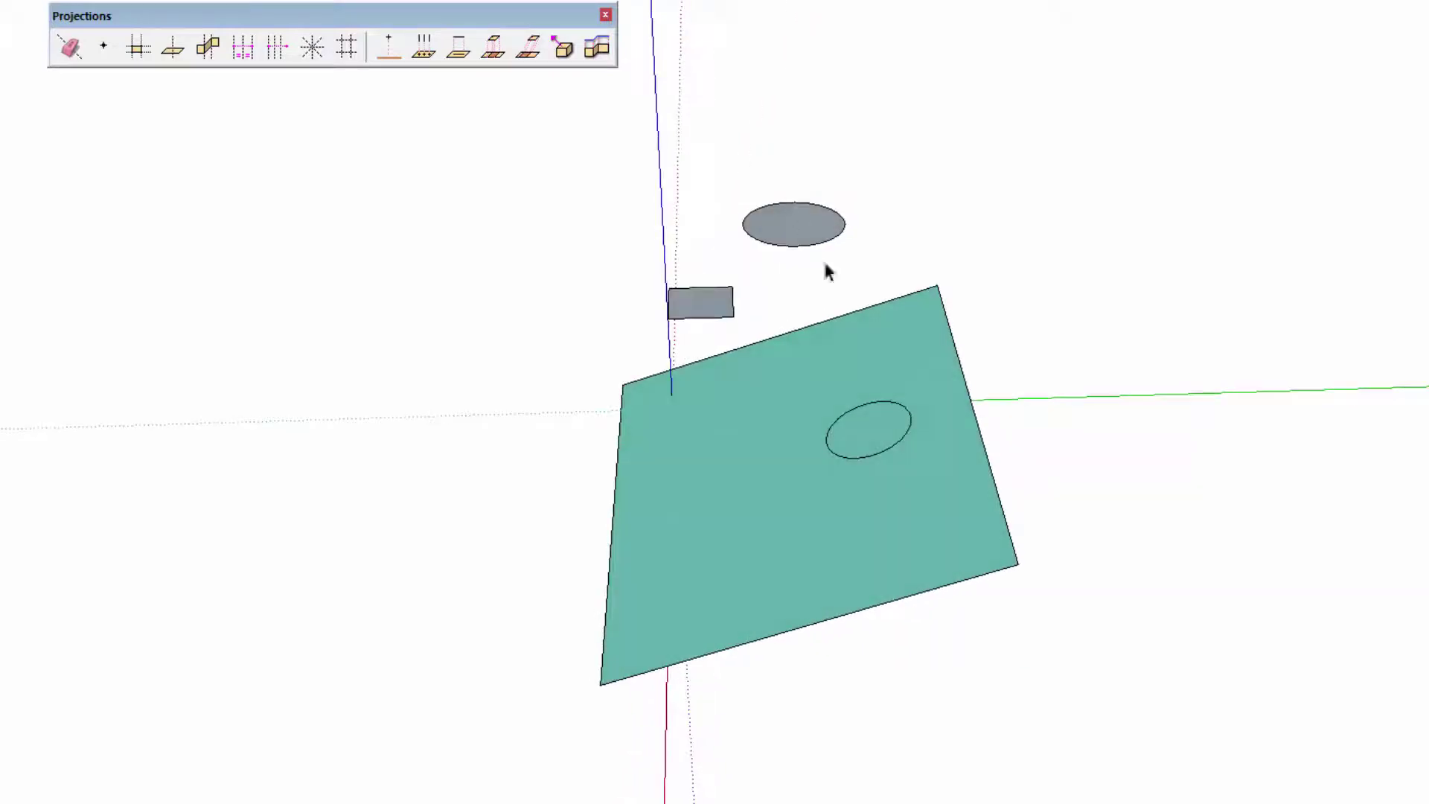
pyautogui.moveTo(980, 402); pyautogui.dragTo(906, 520, button='middle')
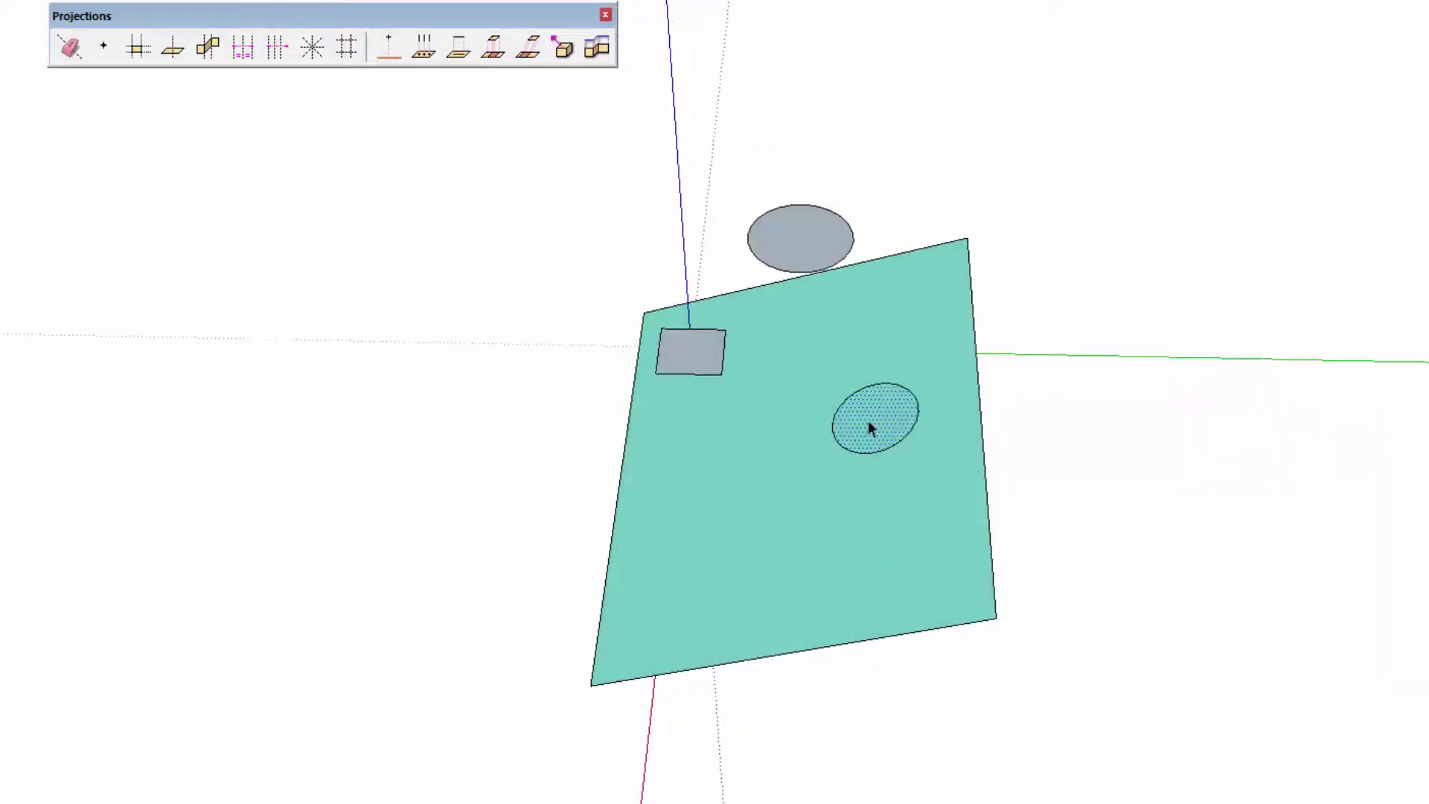
pyautogui.moveTo(868, 422); pyautogui.dragTo(1110, 345, button='middle')
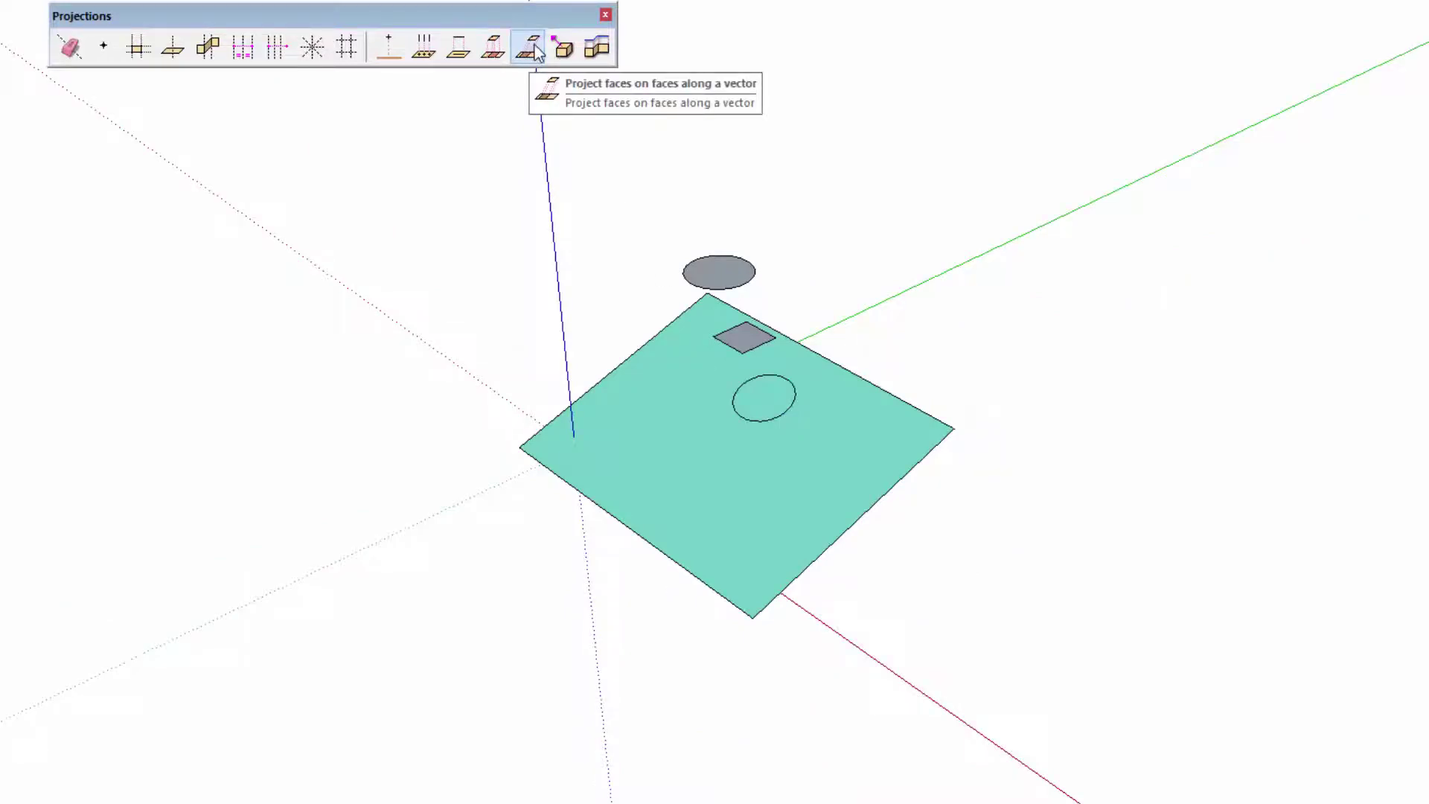
# Step: Draw a large rectangle to the right of the green plane
pyautogui.click(536, 50)
pyautogui.click(1084, 553)
pyautogui.click(1108, 424)
pyautogui.click(1319, 426)
pyautogui.moveTo(1319, 426)
pyautogui.mouseDown(button='middle')
pyautogui.moveTo(1123, 469)
pyautogui.moveTo(921, 489)
pyautogui.mouseUp(button='middle')
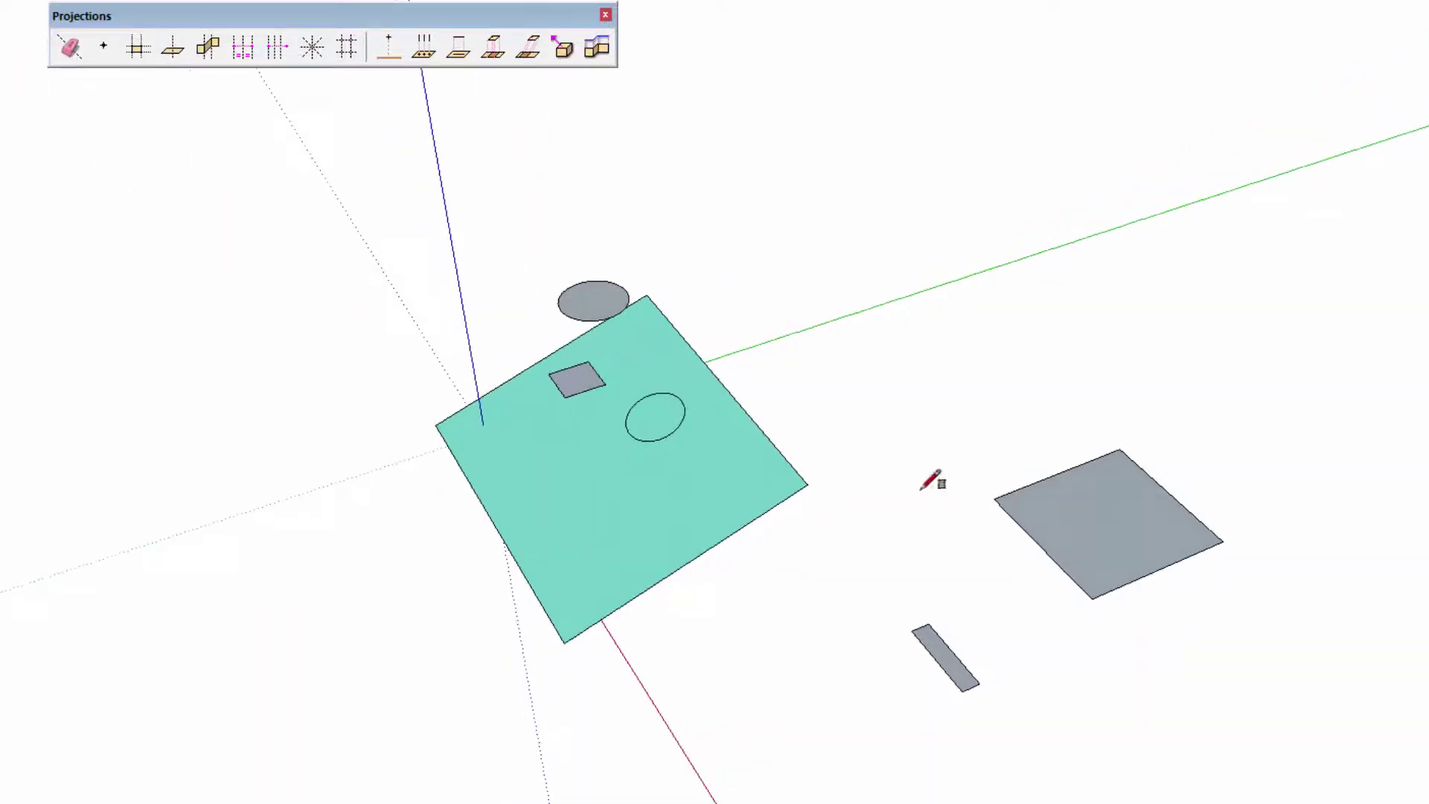
# Step: Project the small grey square onto the green plane along a vector, with Create faces set to No
pyautogui.click(582, 392)
pyautogui.scroll(1, 583, 392)
pyautogui.scroll(1, 588, 389)
pyautogui.scroll(1, 615, 404)
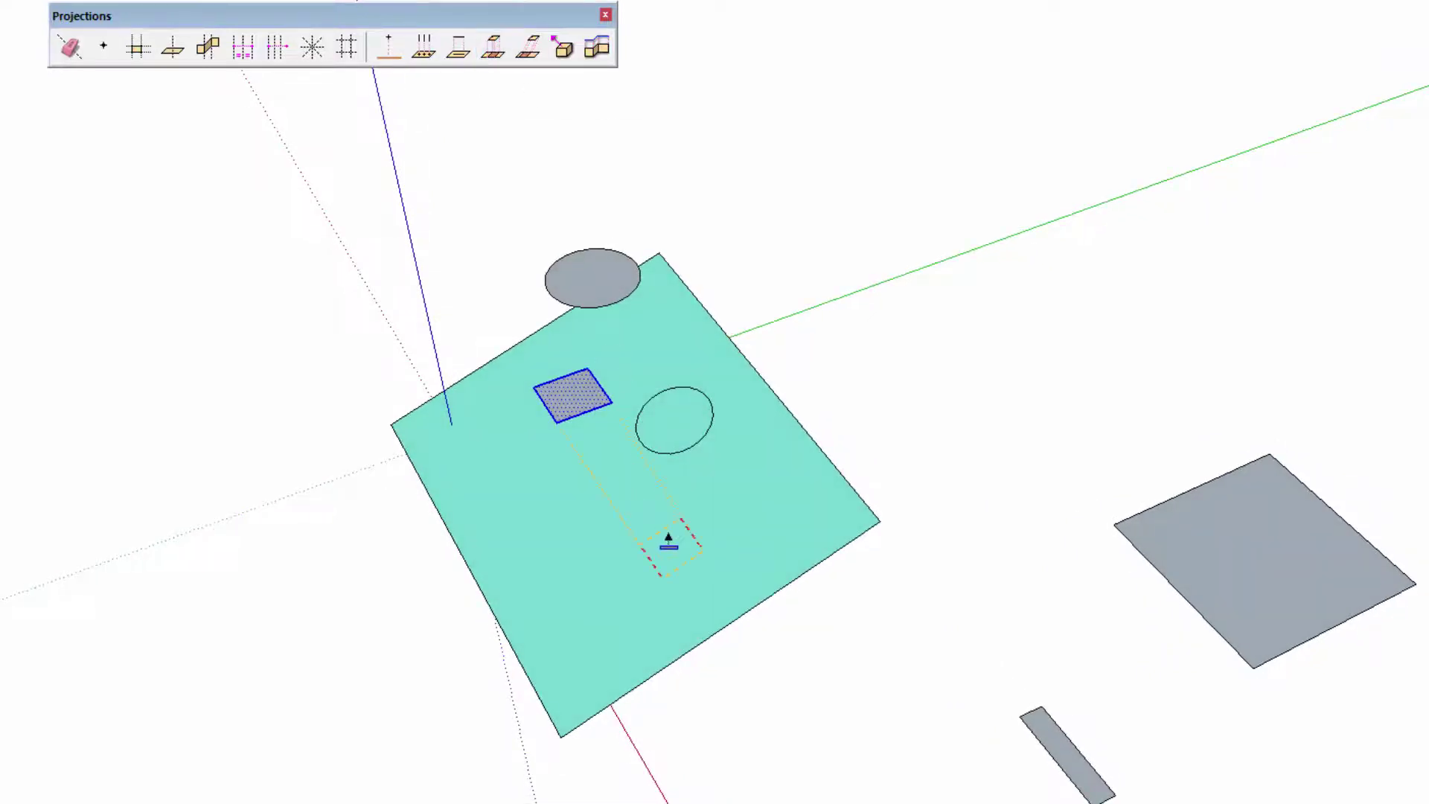
pyautogui.click(669, 540)
pyautogui.click(927, 408)
pyautogui.click(923, 440)
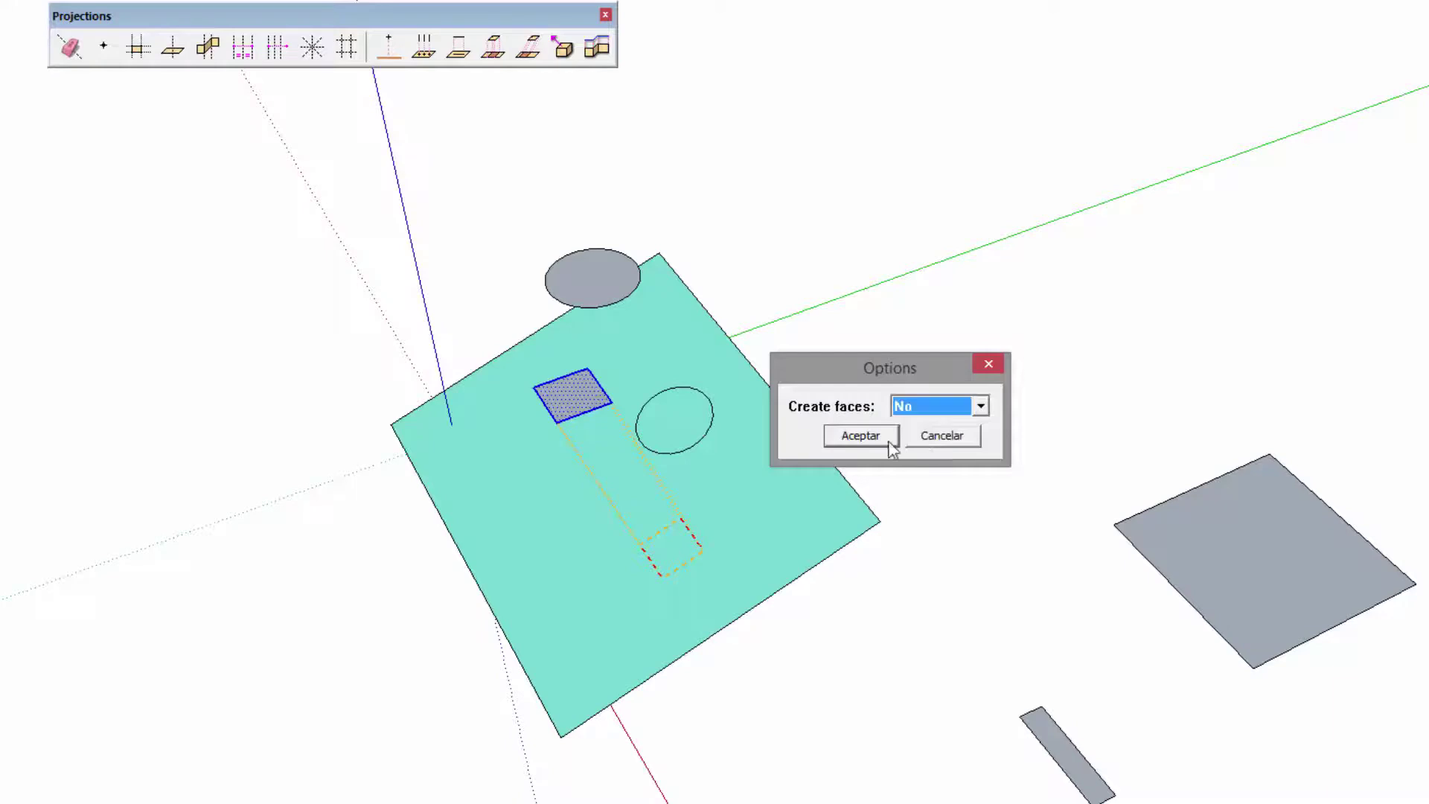
pyautogui.click(875, 437)
# Step: Select the projected square outline and then the large grey rectangle
pyautogui.moveTo(875, 439); pyautogui.dragTo(555, 492, button='middle')
pyautogui.click(662, 524)
pyautogui.moveTo(712, 501)
pyautogui.mouseDown(button='middle')
pyautogui.moveTo(1047, 533)
pyautogui.moveTo(798, 504)
pyautogui.moveTo(421, 409)
pyautogui.moveTo(559, 424)
pyautogui.moveTo(925, 591)
pyautogui.mouseUp(button='middle')
pyautogui.scroll(1, 923, 566)
pyautogui.click(915, 547)
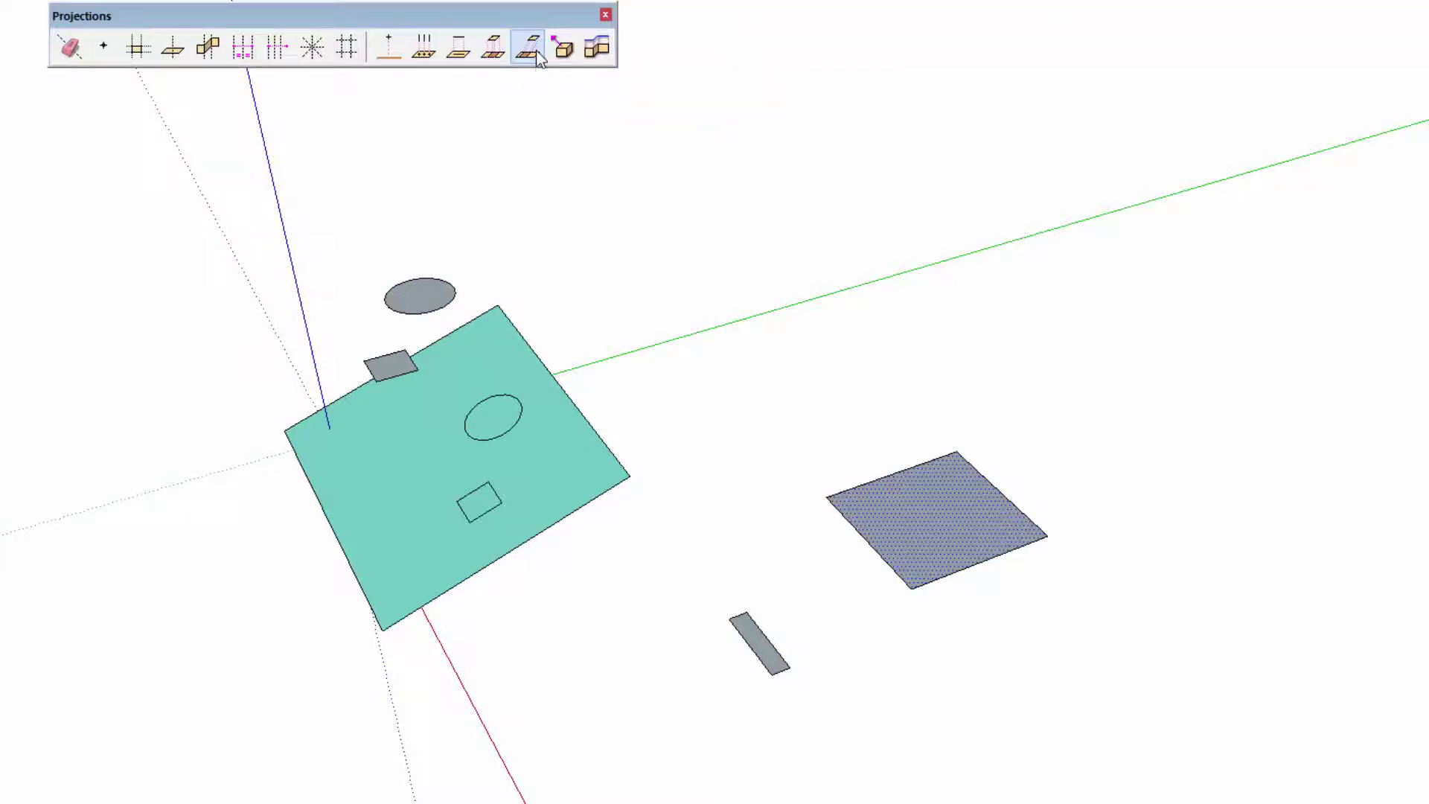
# Step: Draw a line rising from the large square's back corner, angled to the right
pyautogui.moveTo(1050, 519)
pyautogui.mouseDown(button='middle')
pyautogui.moveTo(995, 328)
pyautogui.moveTo(983, 472)
pyautogui.mouseUp(button='middle')
pyautogui.click(970, 500)
pyautogui.moveTo(985, 372)
pyautogui.mouseDown(button='middle')
pyautogui.moveTo(1027, 431)
pyautogui.moveTo(970, 354)
pyautogui.mouseUp(button='middle')
pyautogui.click(968, 349)
pyautogui.click(1005, 339)
pyautogui.moveTo(1005, 339); pyautogui.dragTo(1124, 493, button='middle')
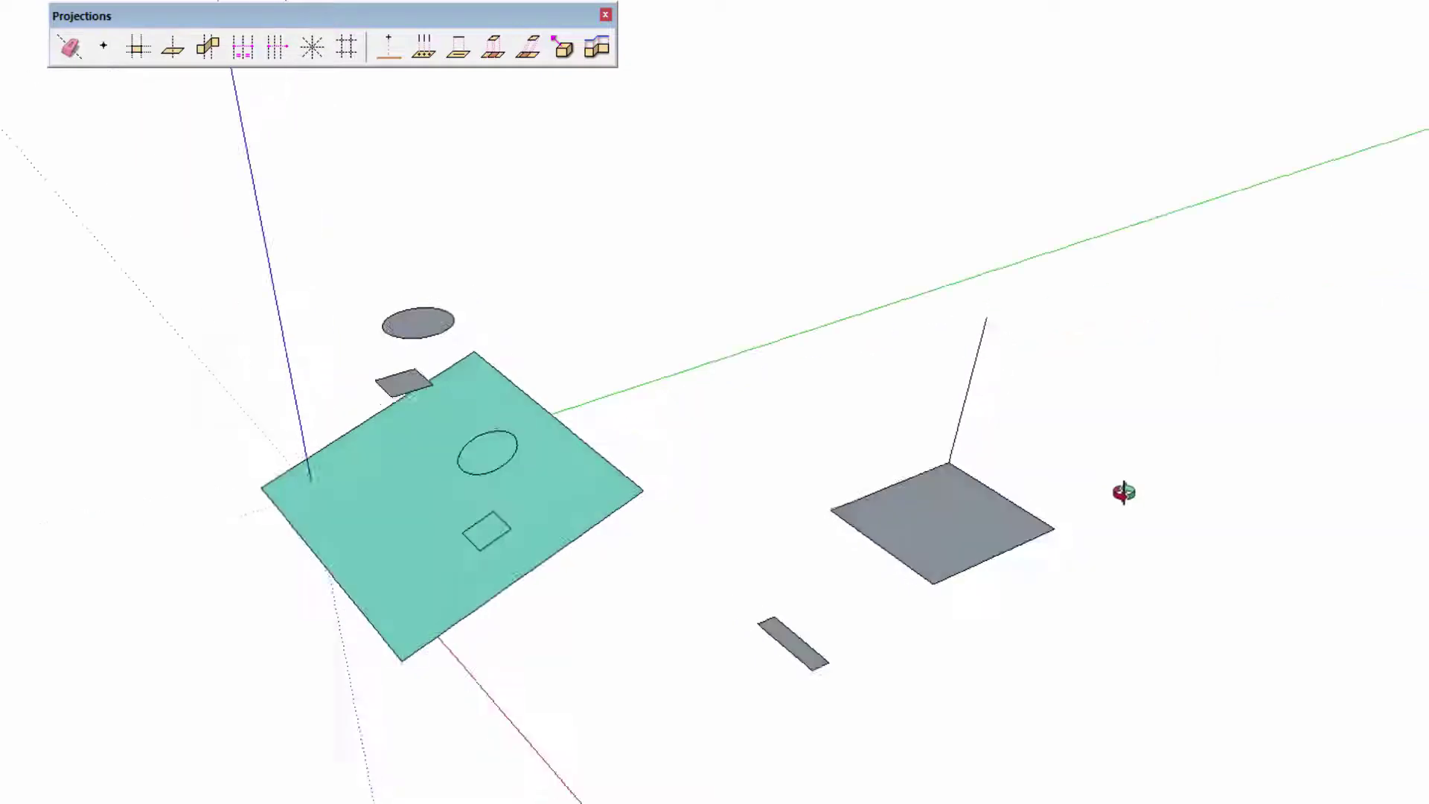
pyautogui.moveTo(1149, 444); pyautogui.dragTo(972, 510, button='middle')
# Step: Paint the large square teal with the Paint Bucket
pyautogui.click(971, 510)
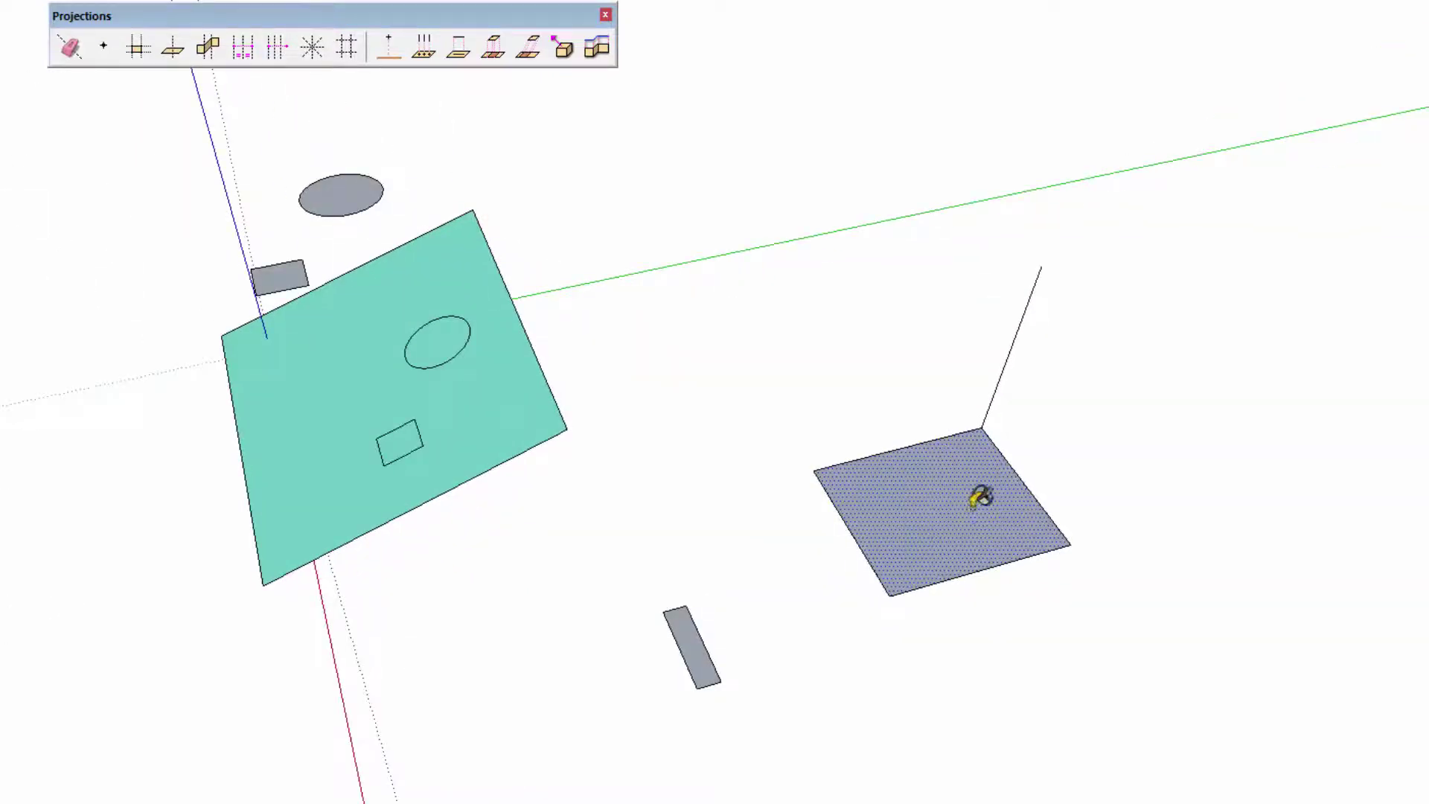
pyautogui.click(970, 446)
pyautogui.press('space')
pyautogui.click(1014, 356)
pyautogui.moveTo(1008, 451)
pyautogui.mouseDown(button='middle')
pyautogui.moveTo(1123, 303)
pyautogui.moveTo(1140, 338)
pyautogui.mouseUp(button='middle')
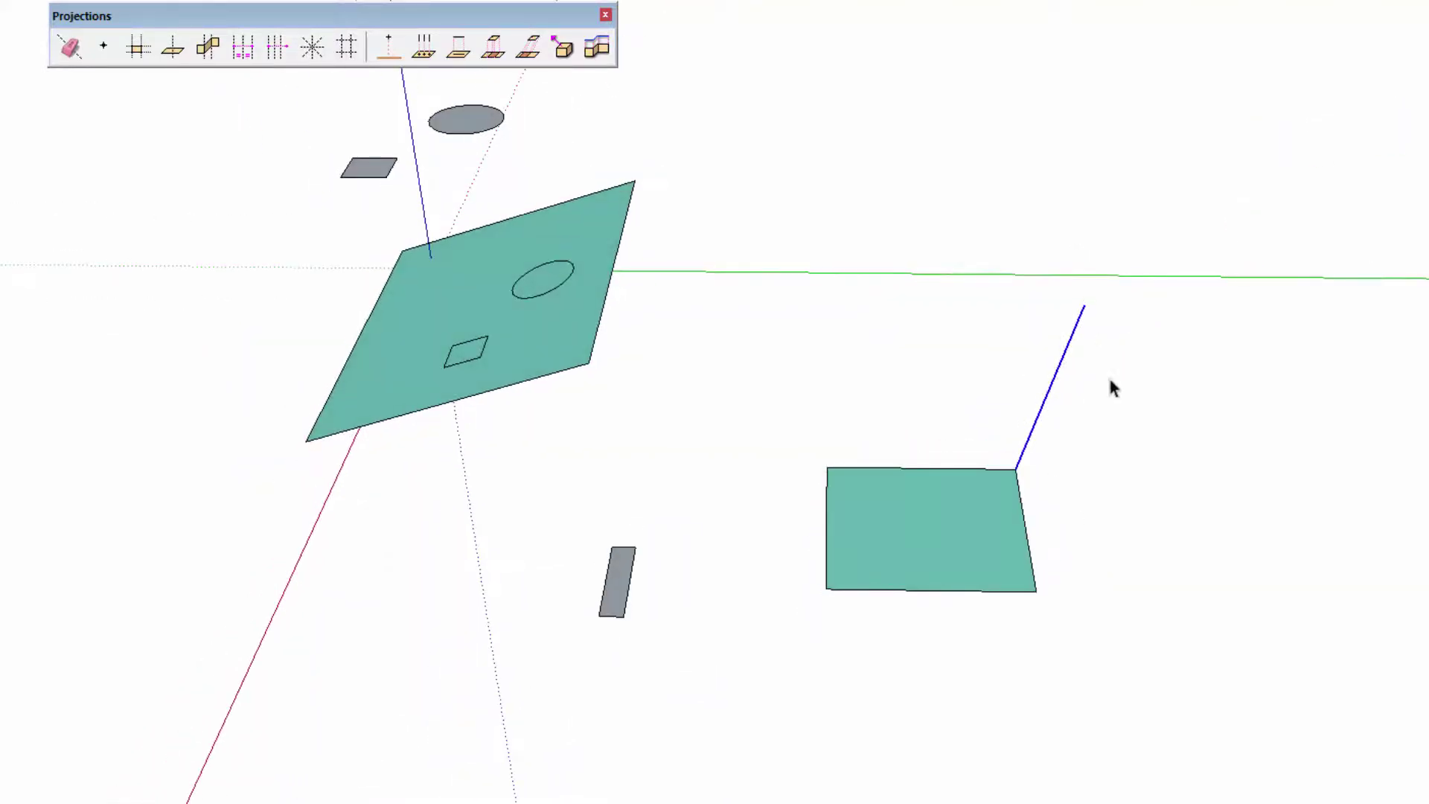
# Step: Draw a slanted line up from the square's corner and a circle face at its top
pyautogui.click(1016, 470)
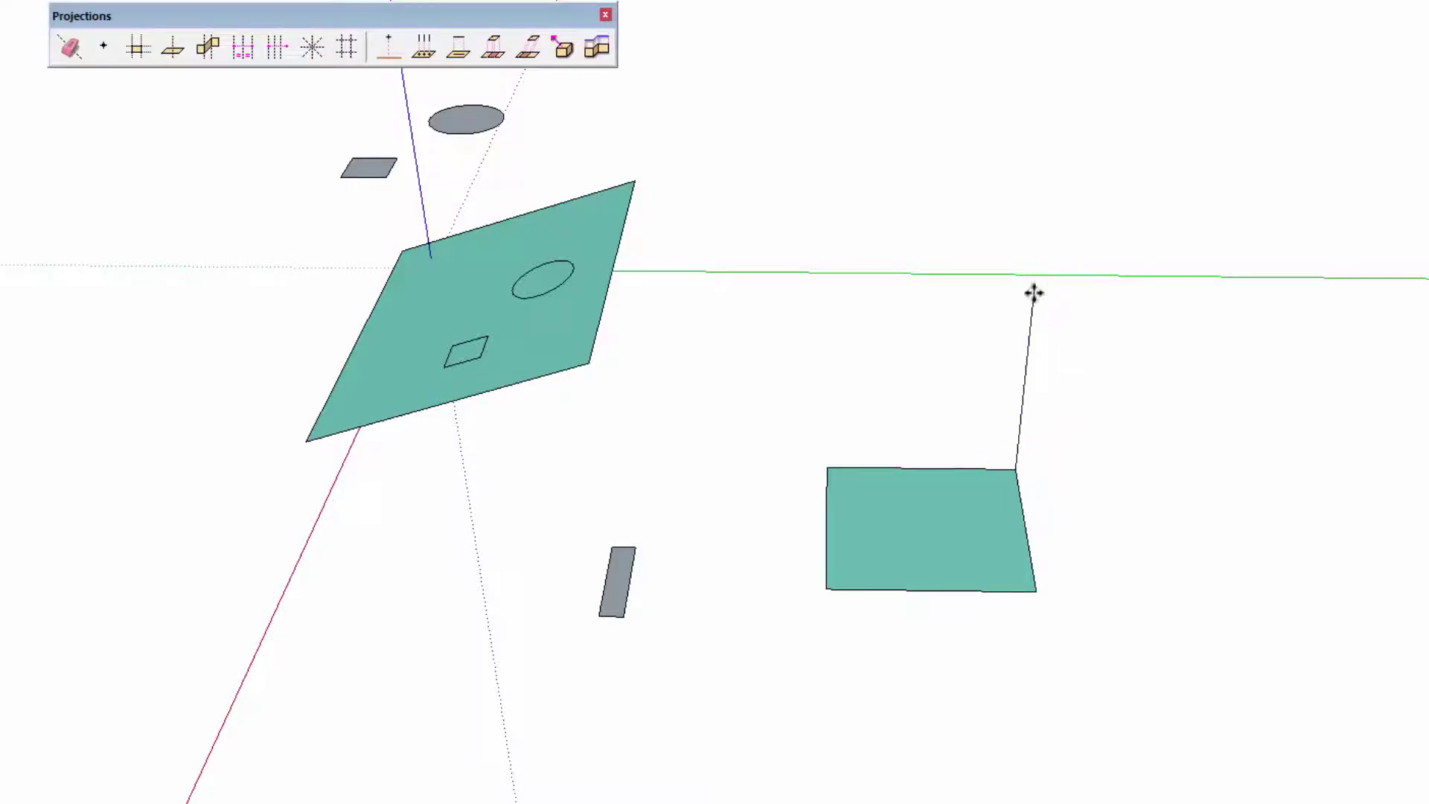
pyautogui.moveTo(1034, 292); pyautogui.dragTo(1068, 290)
pyautogui.moveTo(1079, 383)
pyautogui.mouseDown(button='middle')
pyautogui.moveTo(1164, 431)
pyautogui.moveTo(1117, 313)
pyautogui.mouseUp(button='middle')
pyautogui.press('c')
pyautogui.click(1075, 292)
pyautogui.click(1142, 296)
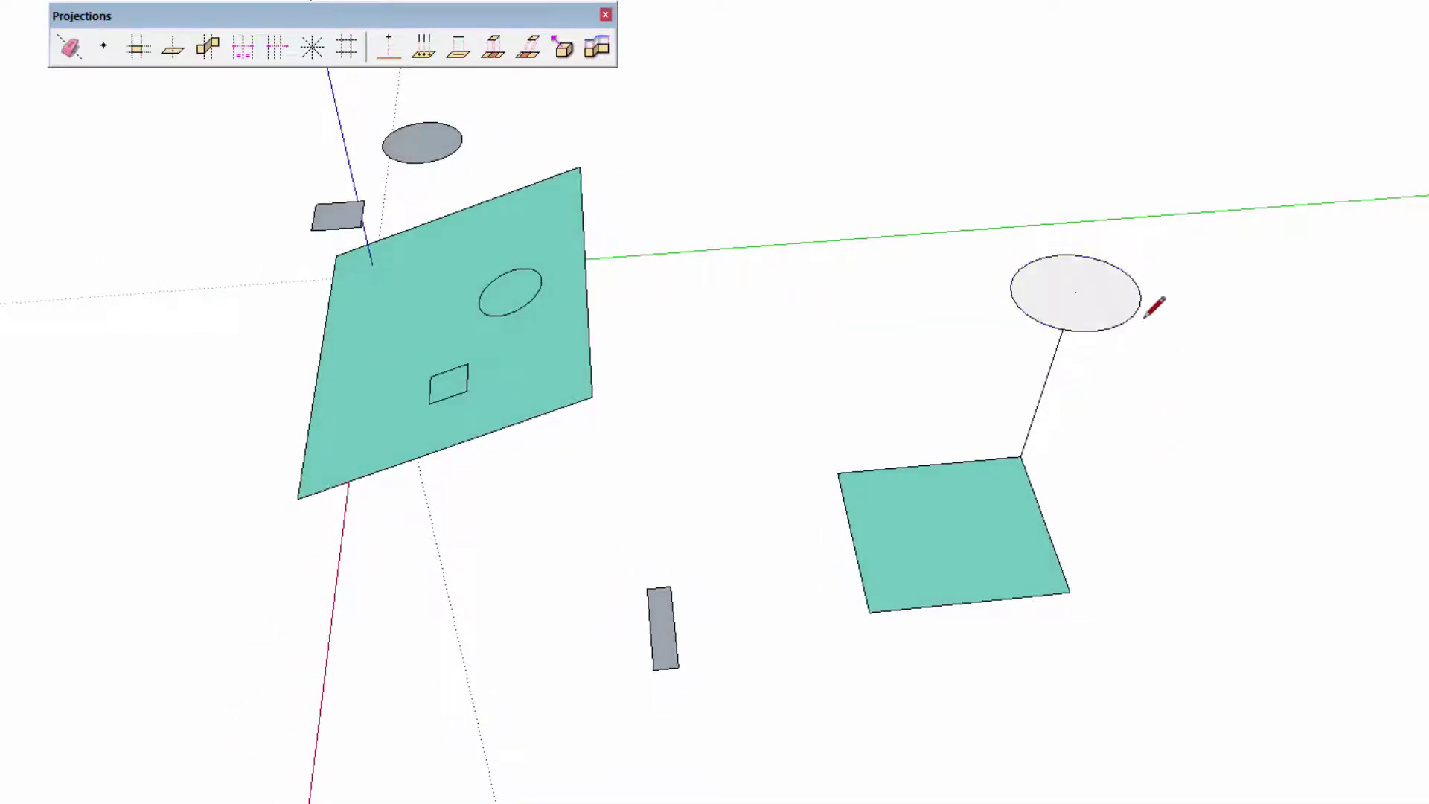
pyautogui.moveTo(1139, 370)
pyautogui.mouseDown(button='middle')
pyautogui.moveTo(1047, 367)
pyautogui.moveTo(1018, 444)
pyautogui.moveTo(1108, 377)
pyautogui.moveTo(1217, 533)
pyautogui.mouseUp(button='middle')
# Step: Ctrl-move a copy of the circle and line over the square and delete the original
pyautogui.tripleClick(1109, 315)
pyautogui.doubleClick(1110, 314)
pyautogui.keyDown('ctrl'); pyautogui.click(1051, 380); pyautogui.keyUp('ctrl')
pyautogui.press('m')
pyautogui.click(1218, 472)
pyautogui.press('ctrl')
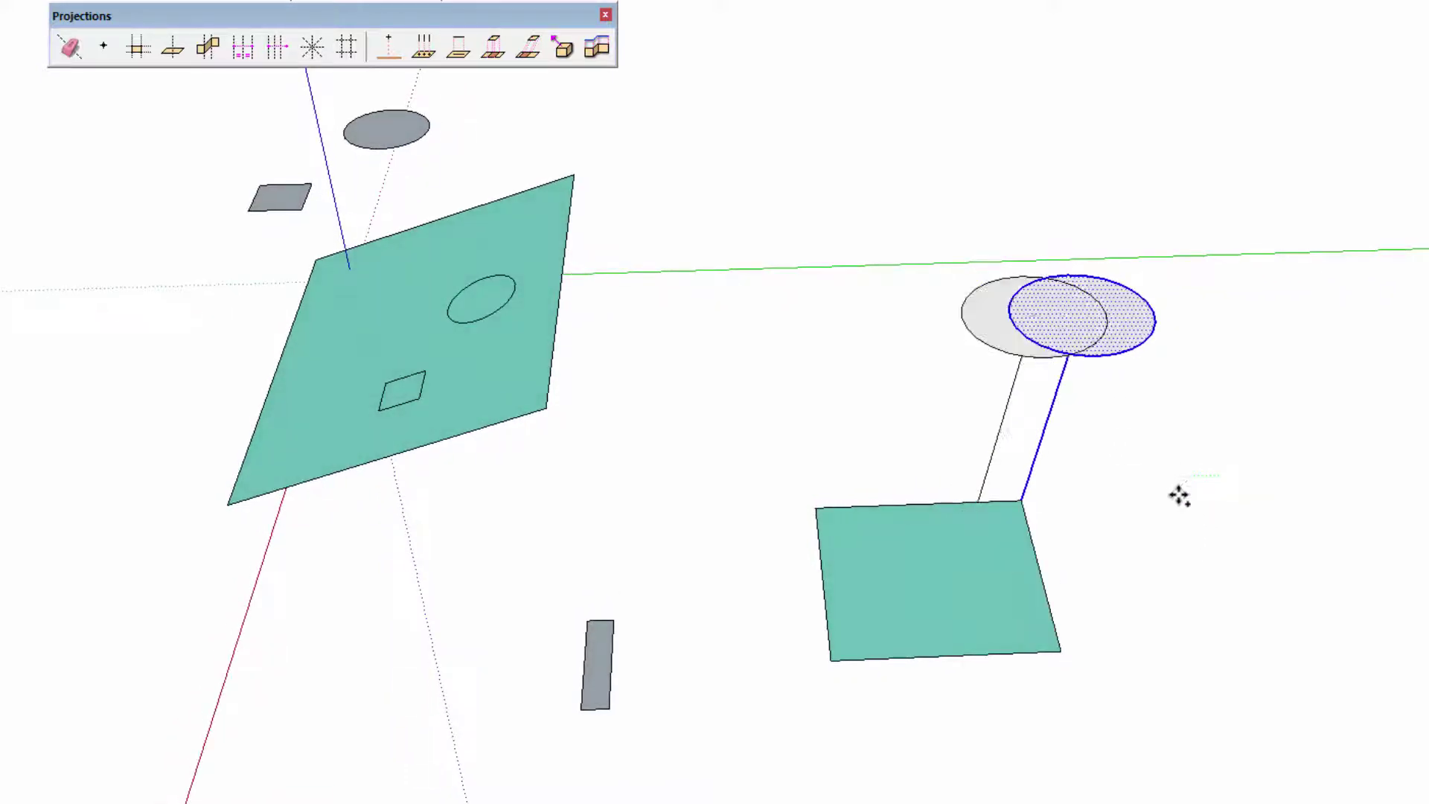
pyautogui.click(1120, 571)
pyautogui.click(1060, 298)
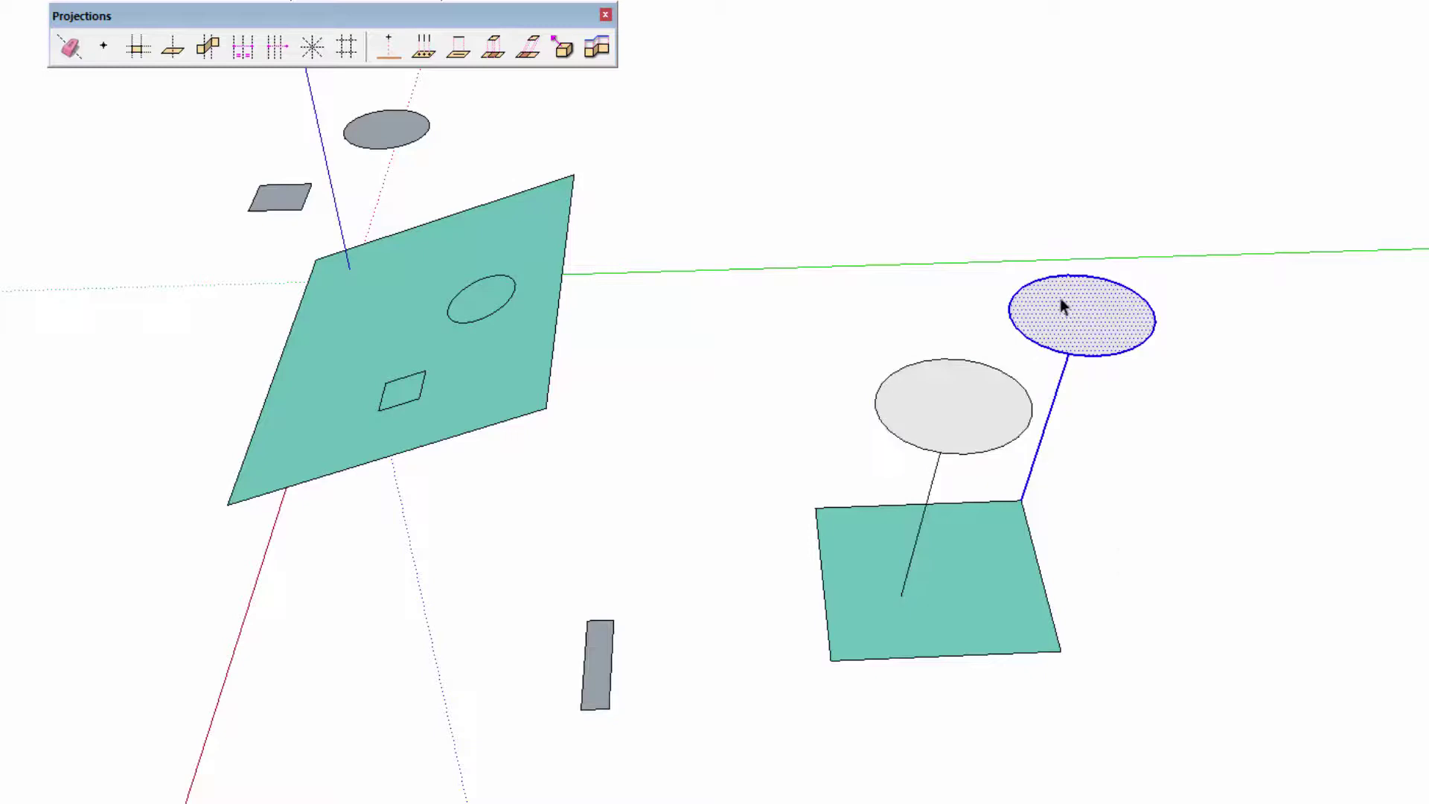
pyautogui.press('Delete')
# Step: Select the circle face hovering above the teal square
pyautogui.moveTo(1214, 596)
pyautogui.mouseDown(button='middle')
pyautogui.moveTo(1109, 422)
pyautogui.moveTo(1190, 511)
pyautogui.mouseUp(button='middle')
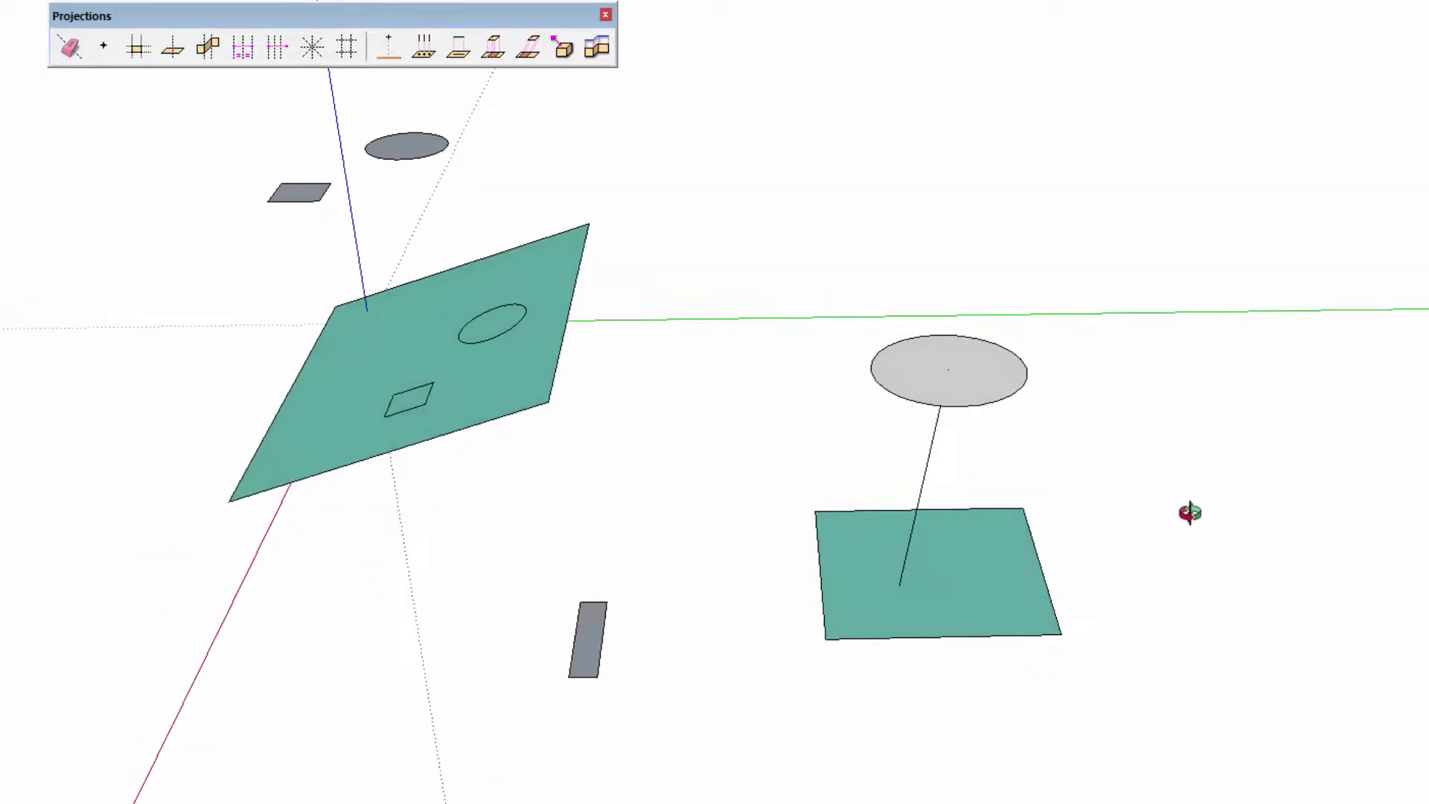
pyautogui.click(999, 353)
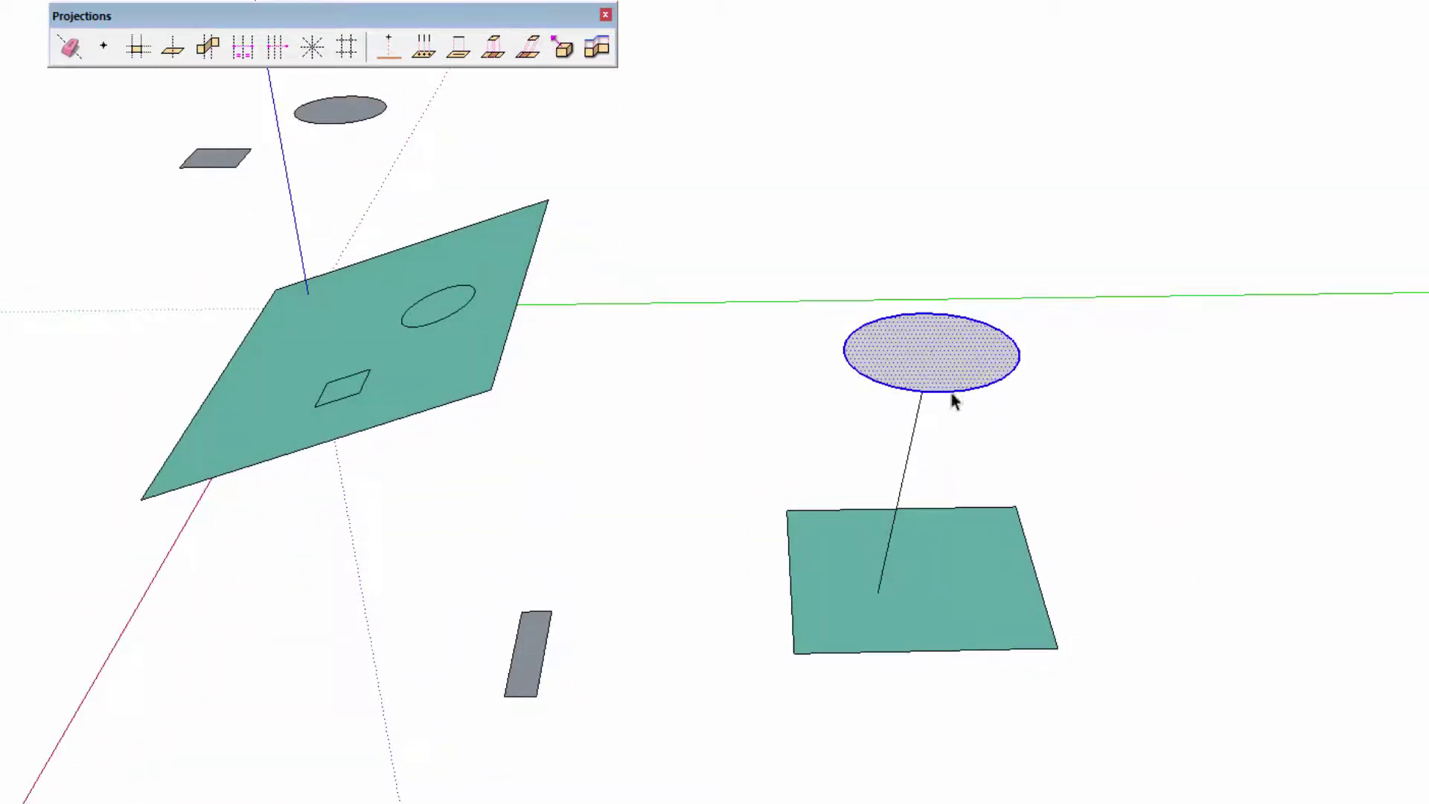
pyautogui.scroll(1, 953, 398)
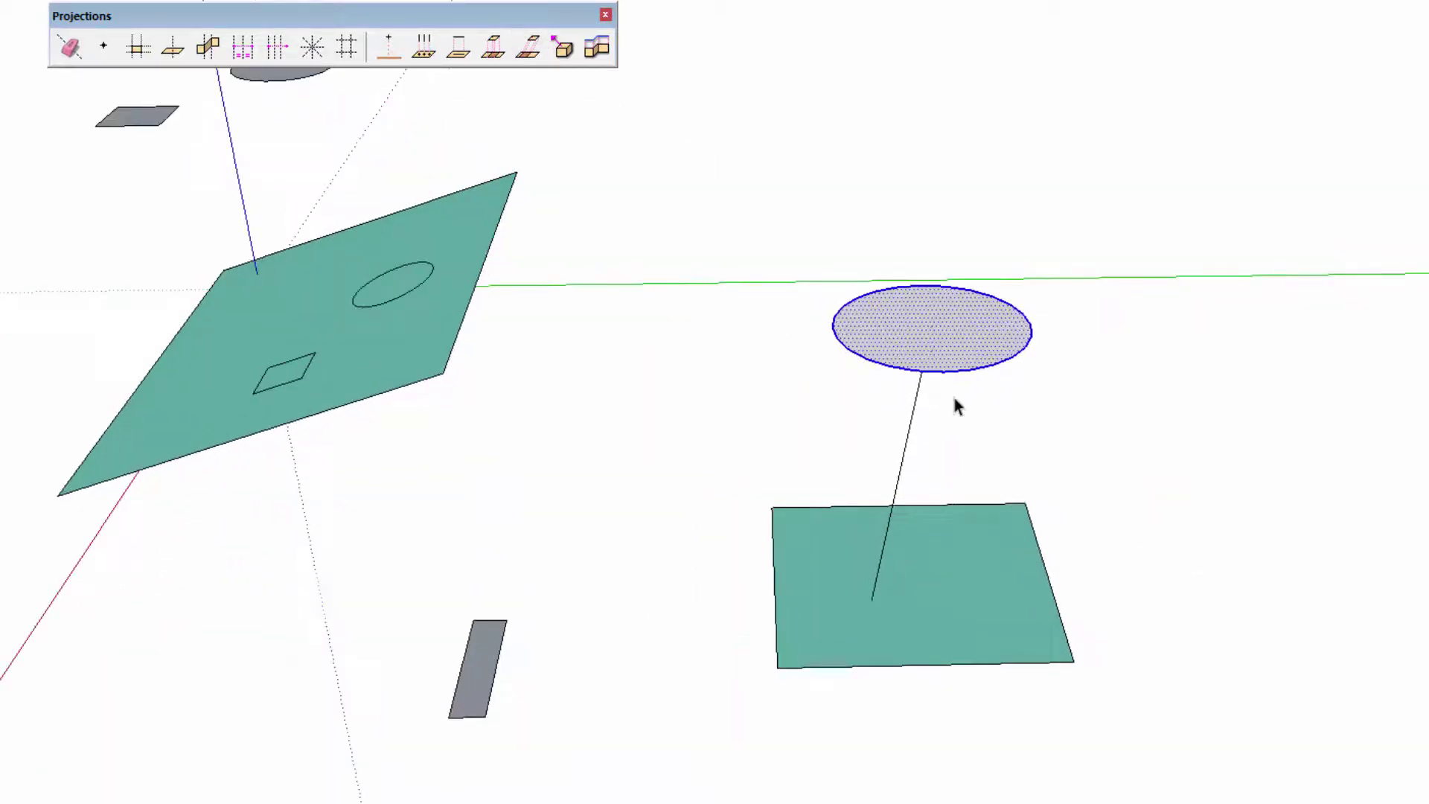
pyautogui.click(533, 52)
pyautogui.click(932, 325)
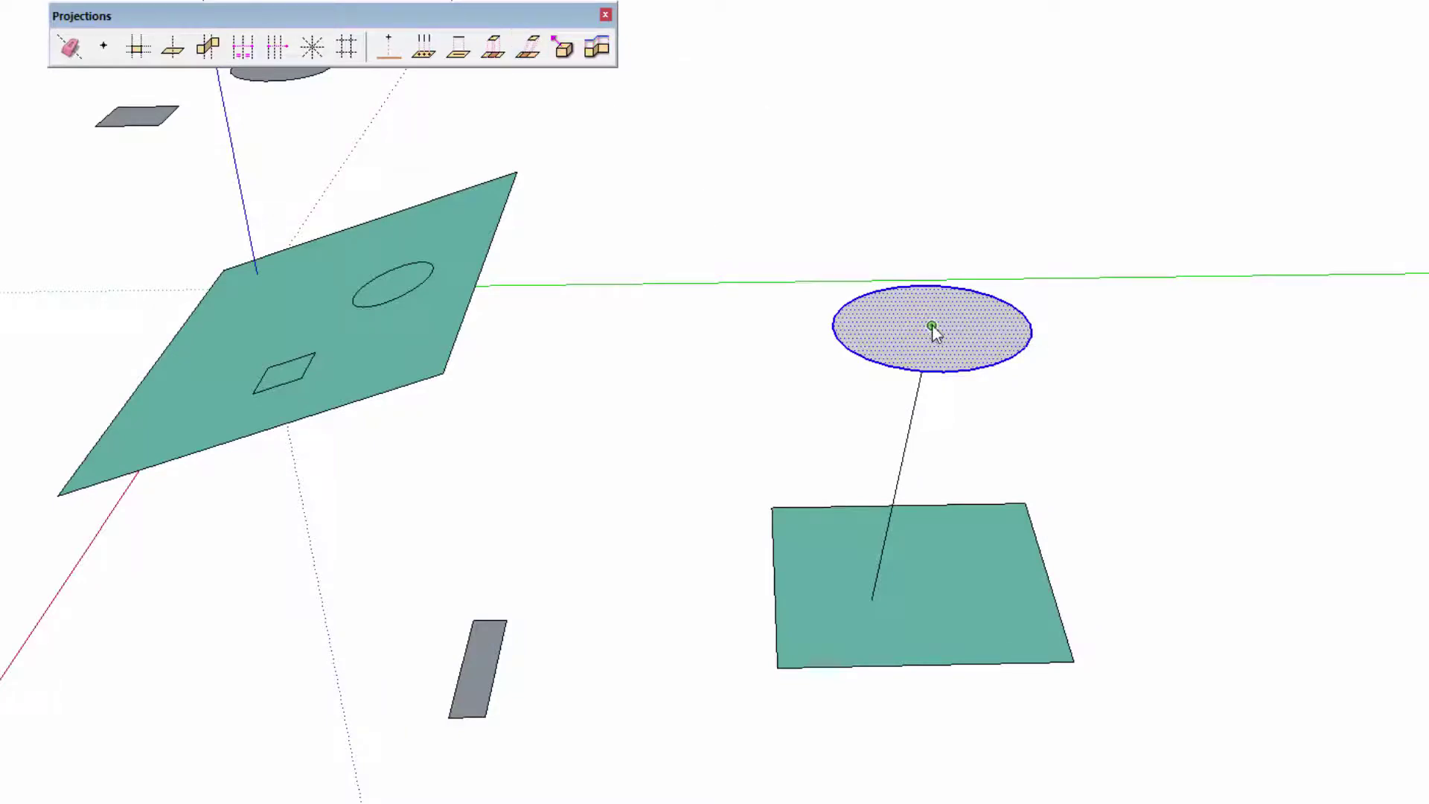
pyautogui.click(873, 599)
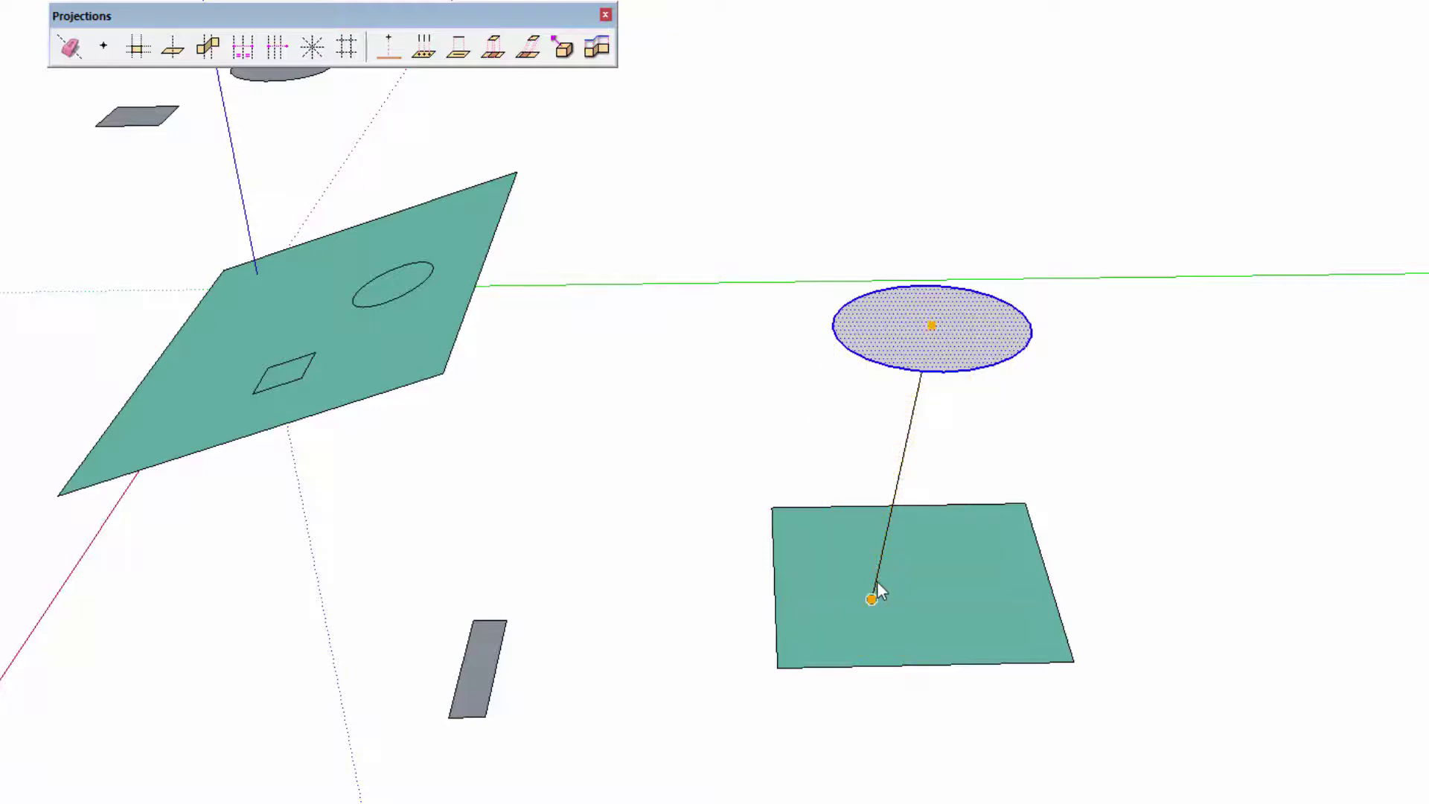
pyautogui.click(843, 645)
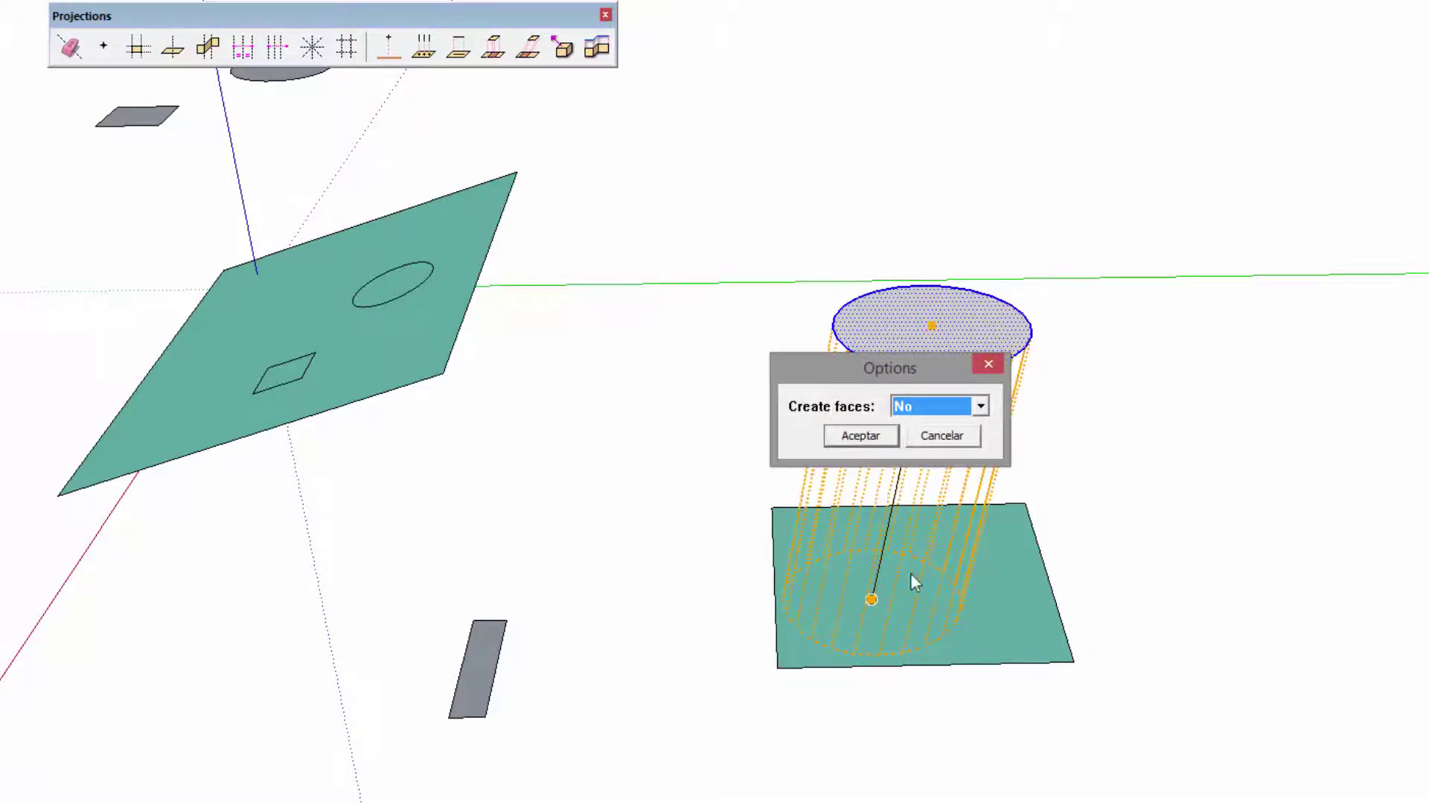
pyautogui.click(947, 408)
pyautogui.click(938, 440)
pyautogui.press('Up')
pyautogui.moveTo(898, 378); pyautogui.dragTo(935, 382)
pyautogui.moveTo(1071, 384); pyautogui.dragTo(1248, 370)
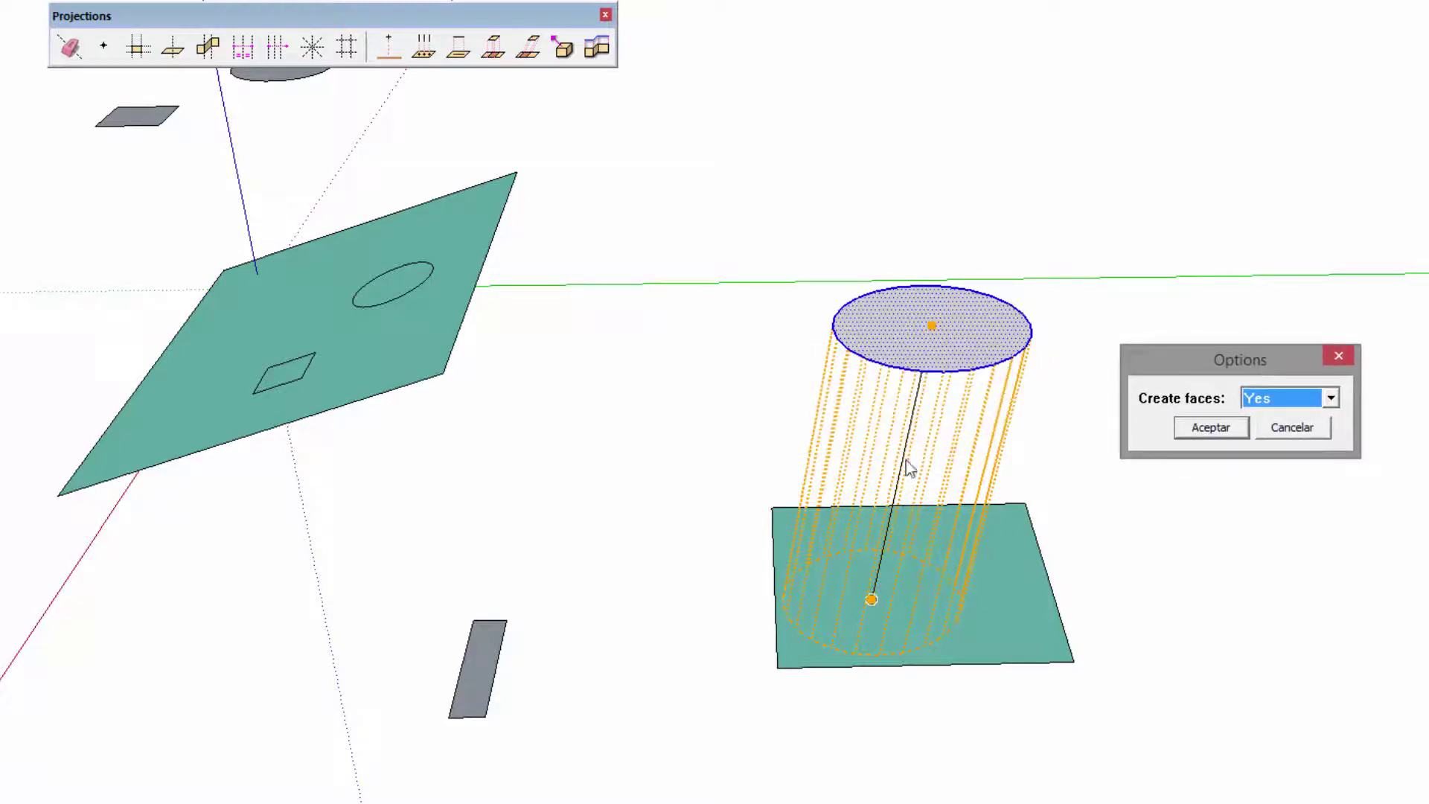
pyautogui.click(1204, 429)
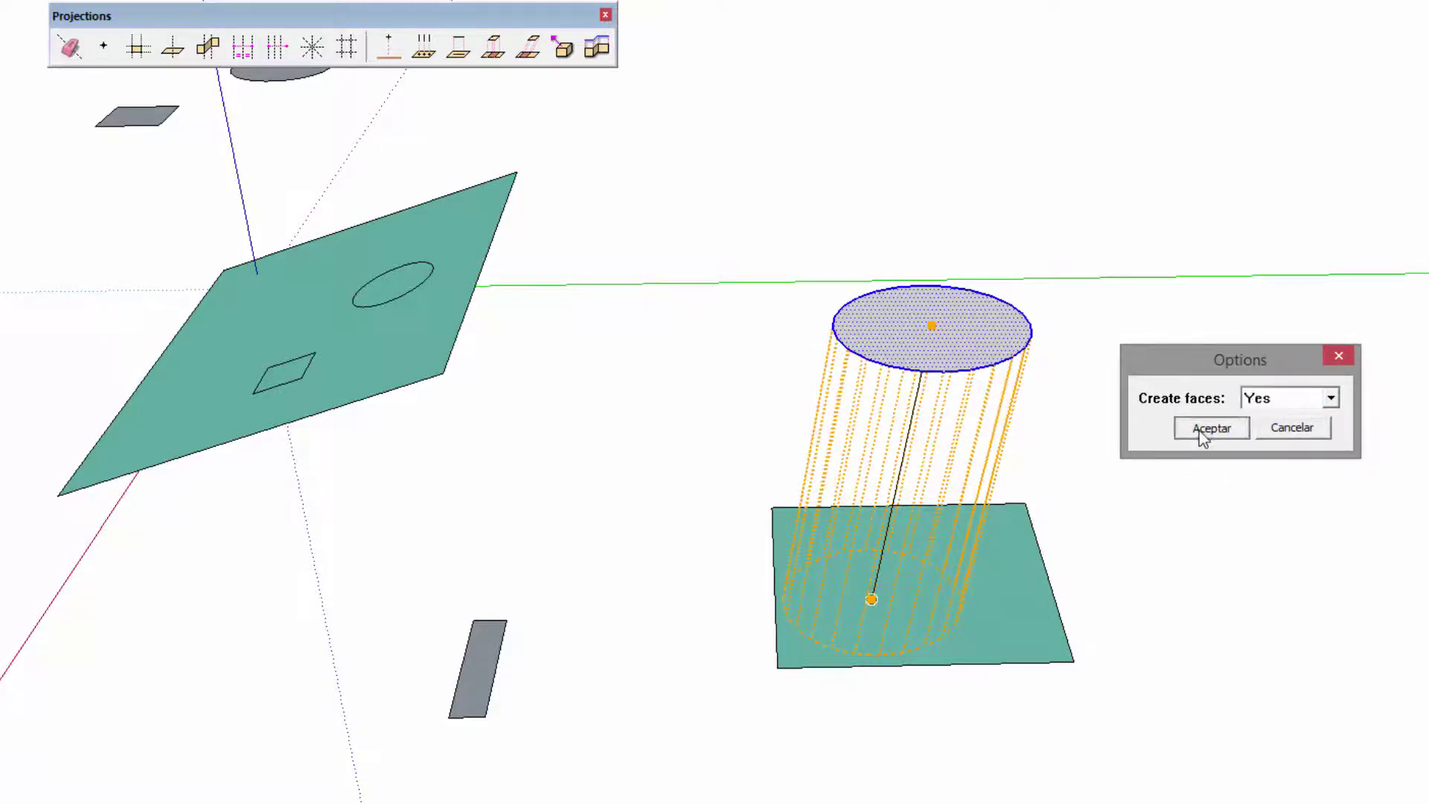
pyautogui.moveTo(1069, 638)
pyautogui.mouseDown(button='middle')
pyautogui.moveTo(1171, 597)
pyautogui.moveTo(1109, 545)
pyautogui.mouseUp(button='middle')
pyautogui.press('e')
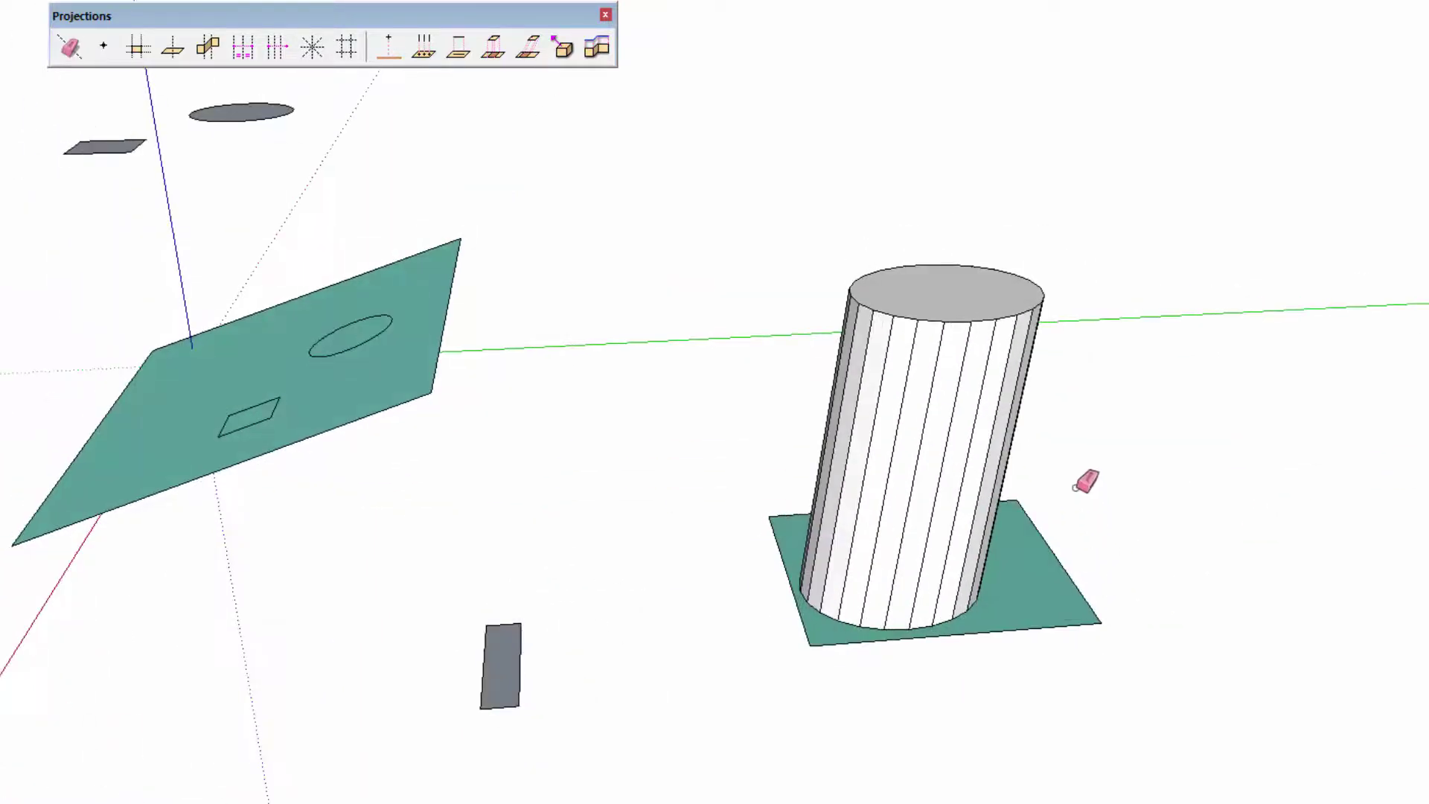
pyautogui.keyDown('ctrl'); pyautogui.moveTo(1074, 404); pyautogui.dragTo(855, 392); pyautogui.keyUp('ctrl')
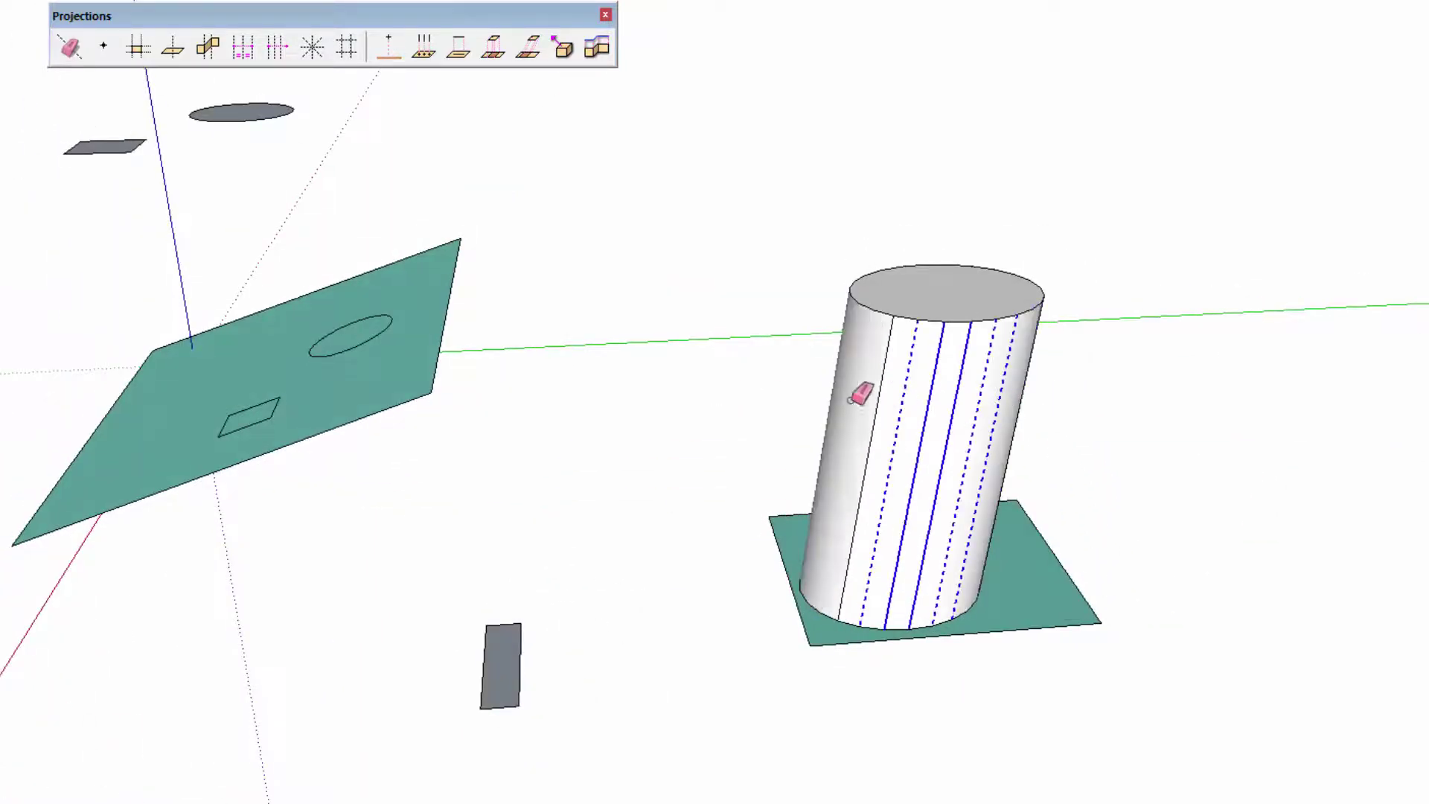
pyautogui.moveTo(855, 393); pyautogui.dragTo(737, 253, button='middle')
pyautogui.moveTo(921, 340); pyautogui.dragTo(484, 171, button='middle')
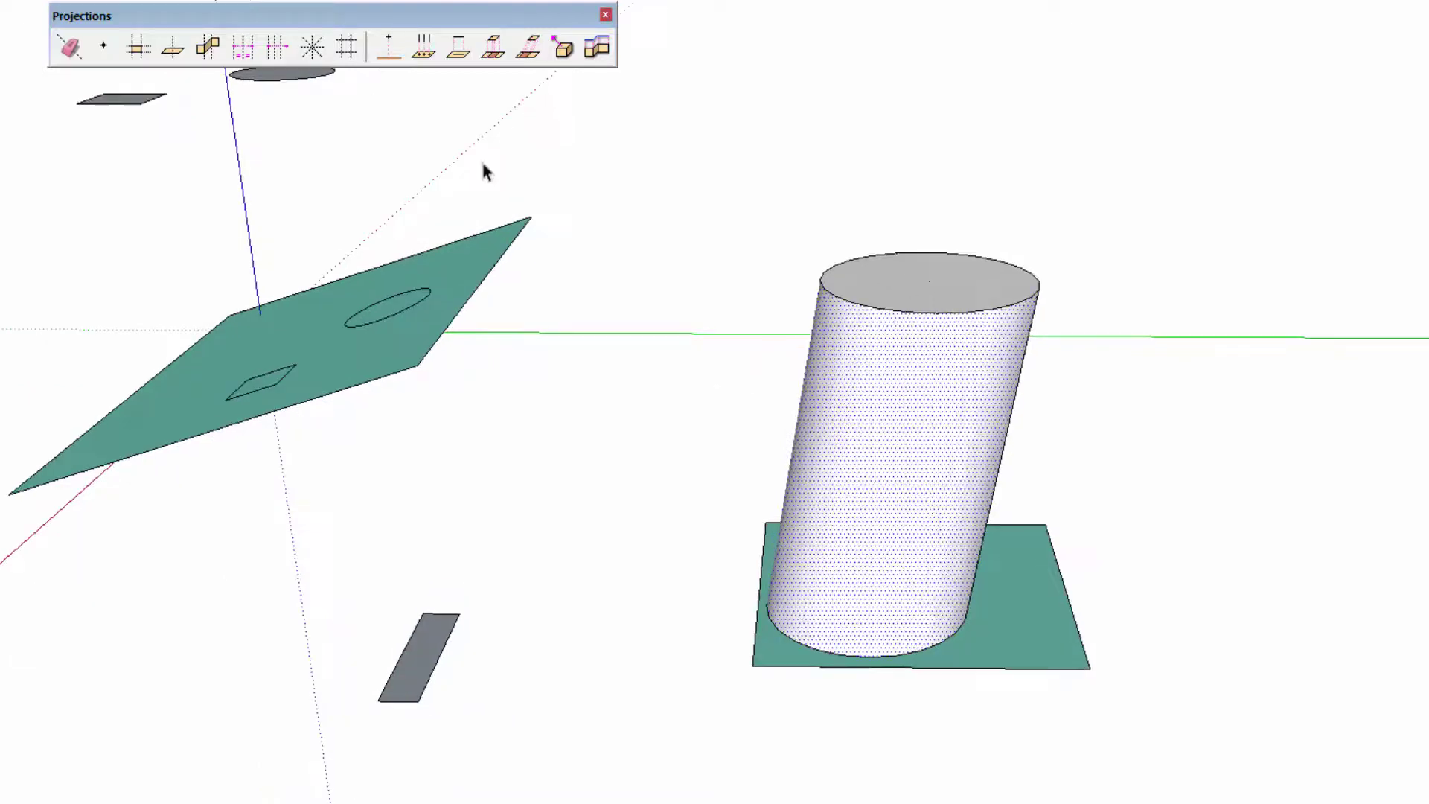
pyautogui.scroll(-3, 574, 163)
pyautogui.moveTo(616, 329); pyautogui.dragTo(1149, 335, button='middle')
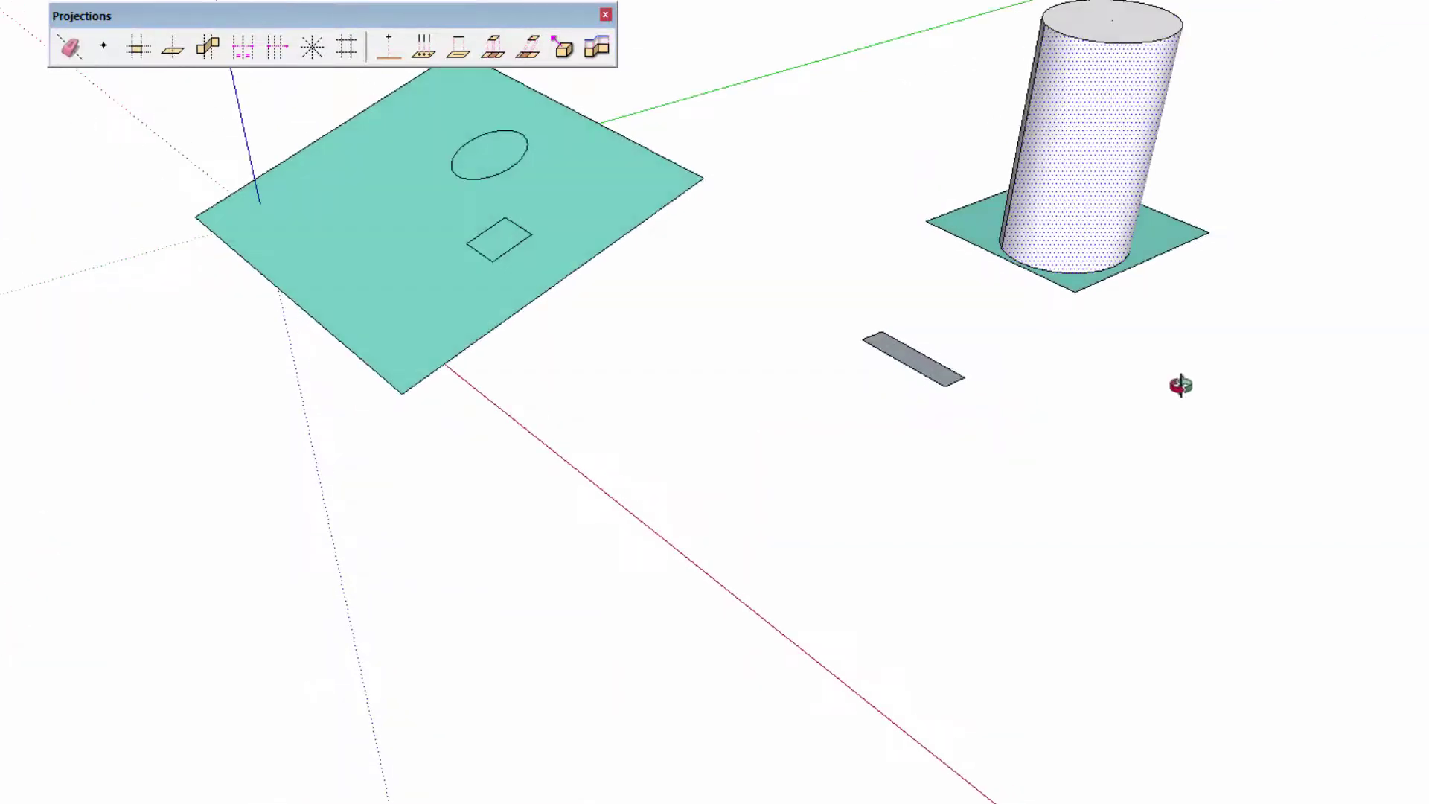
pyautogui.moveTo(1180, 383); pyautogui.dragTo(560, 66, button='middle')
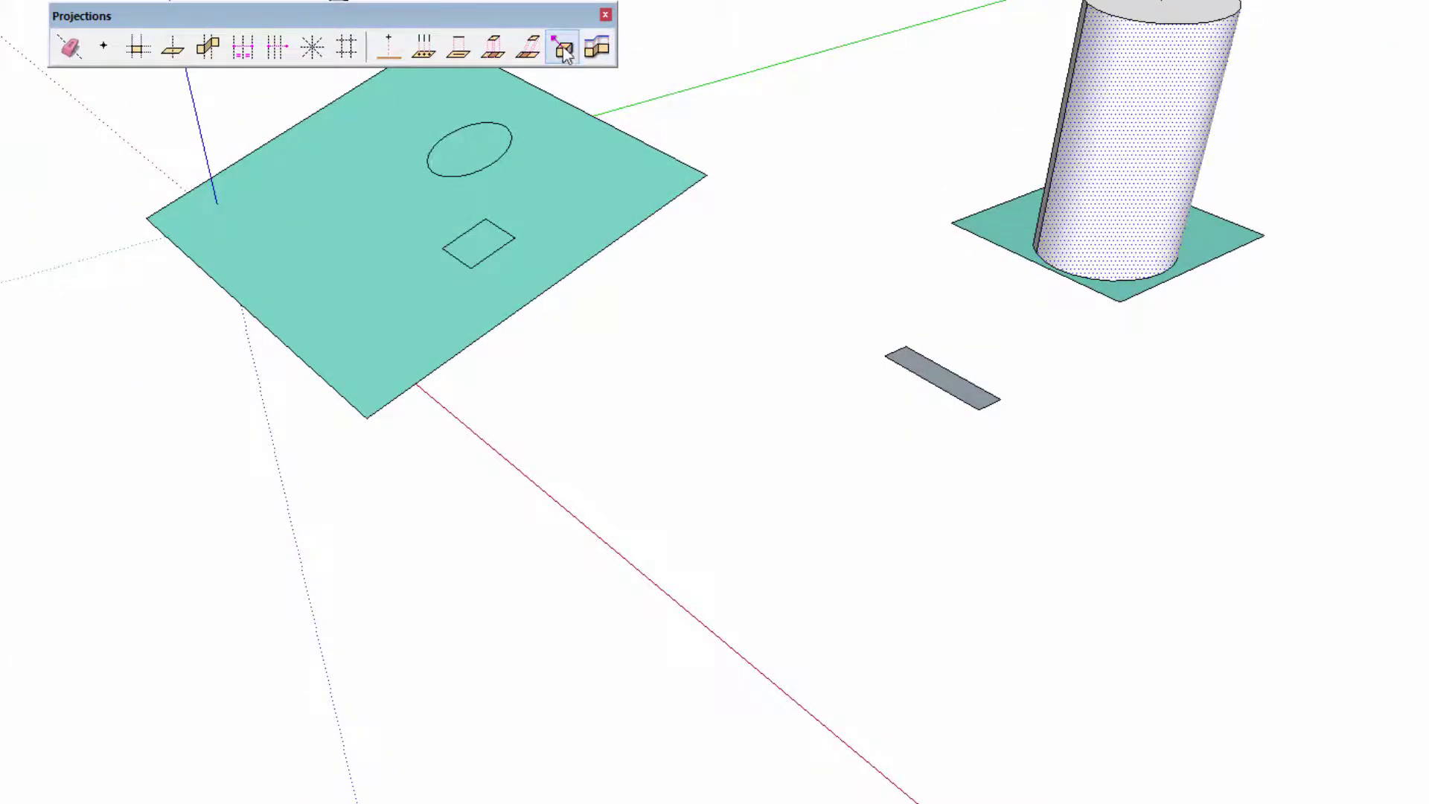
# Step: Draw a square face at lower right with an upright line at its corner
pyautogui.keyDown('shift'); pyautogui.moveTo(794, 504); pyautogui.dragTo(682, 519, button='middle'); pyautogui.keyUp('shift')
pyautogui.scroll(1, 793, 566)
pyautogui.press('r')
pyautogui.click(863, 574)
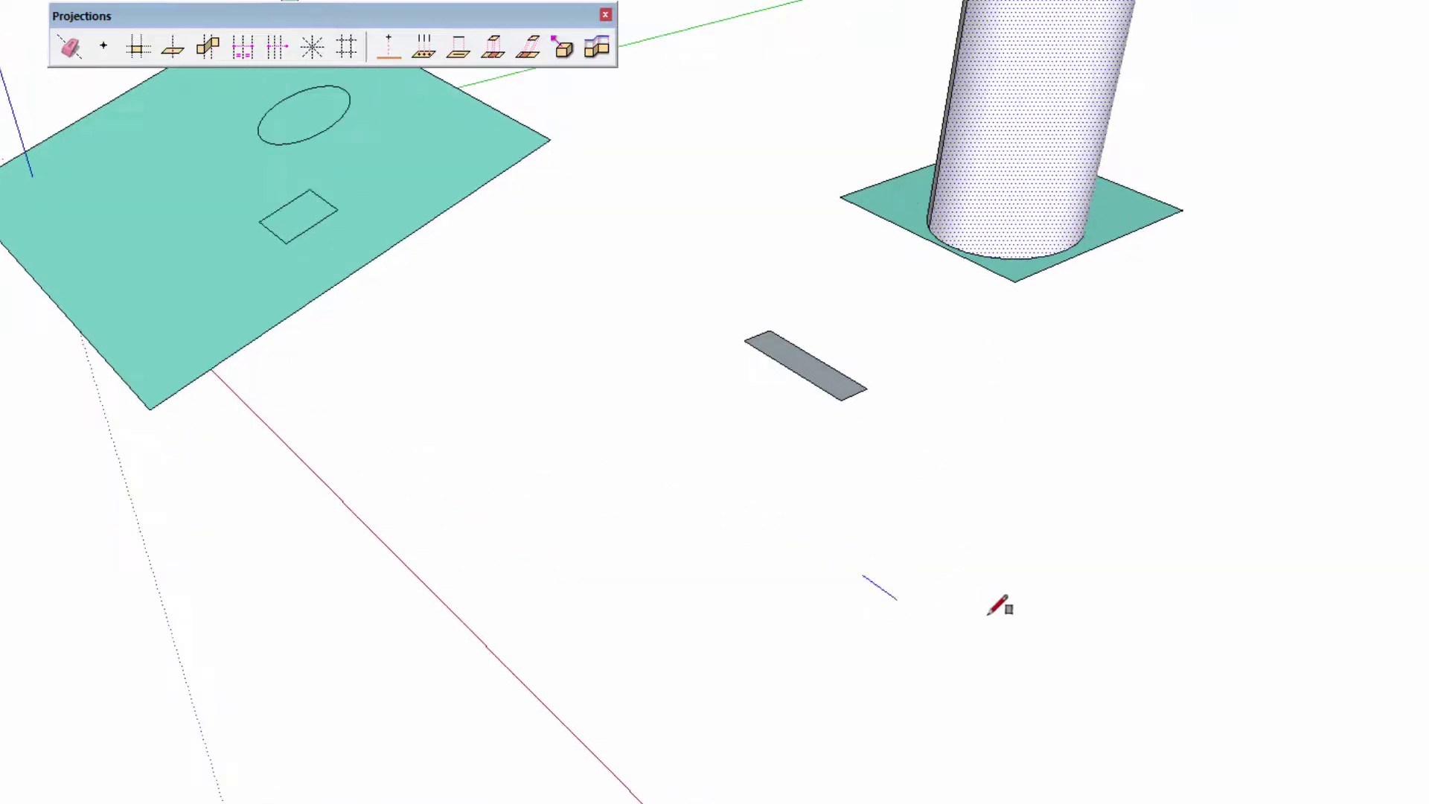
pyautogui.click(1212, 577)
pyautogui.press('l')
pyautogui.click(1210, 578)
pyautogui.click(1256, 352)
pyautogui.press('space')
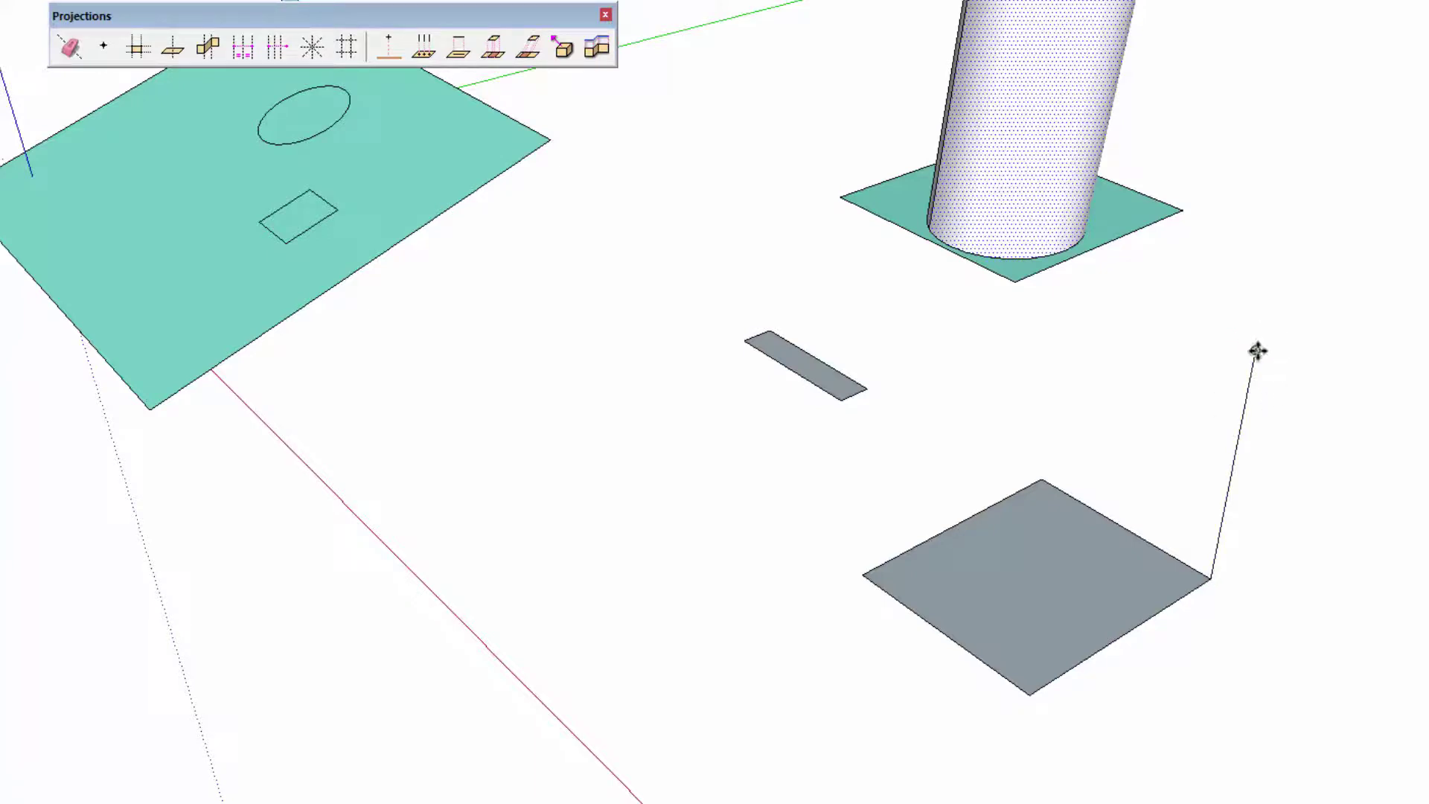
pyautogui.click(1258, 360)
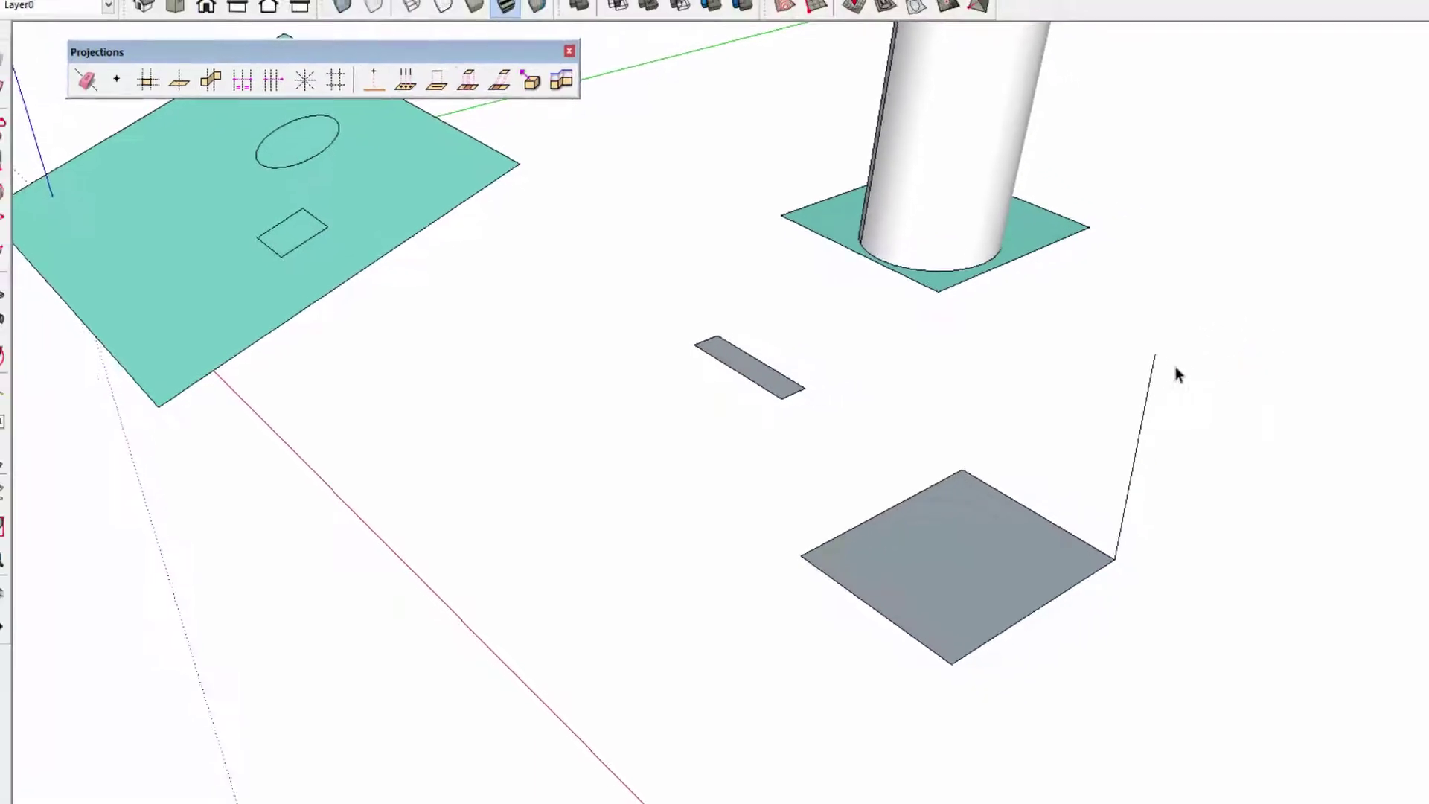
pyautogui.press('m')
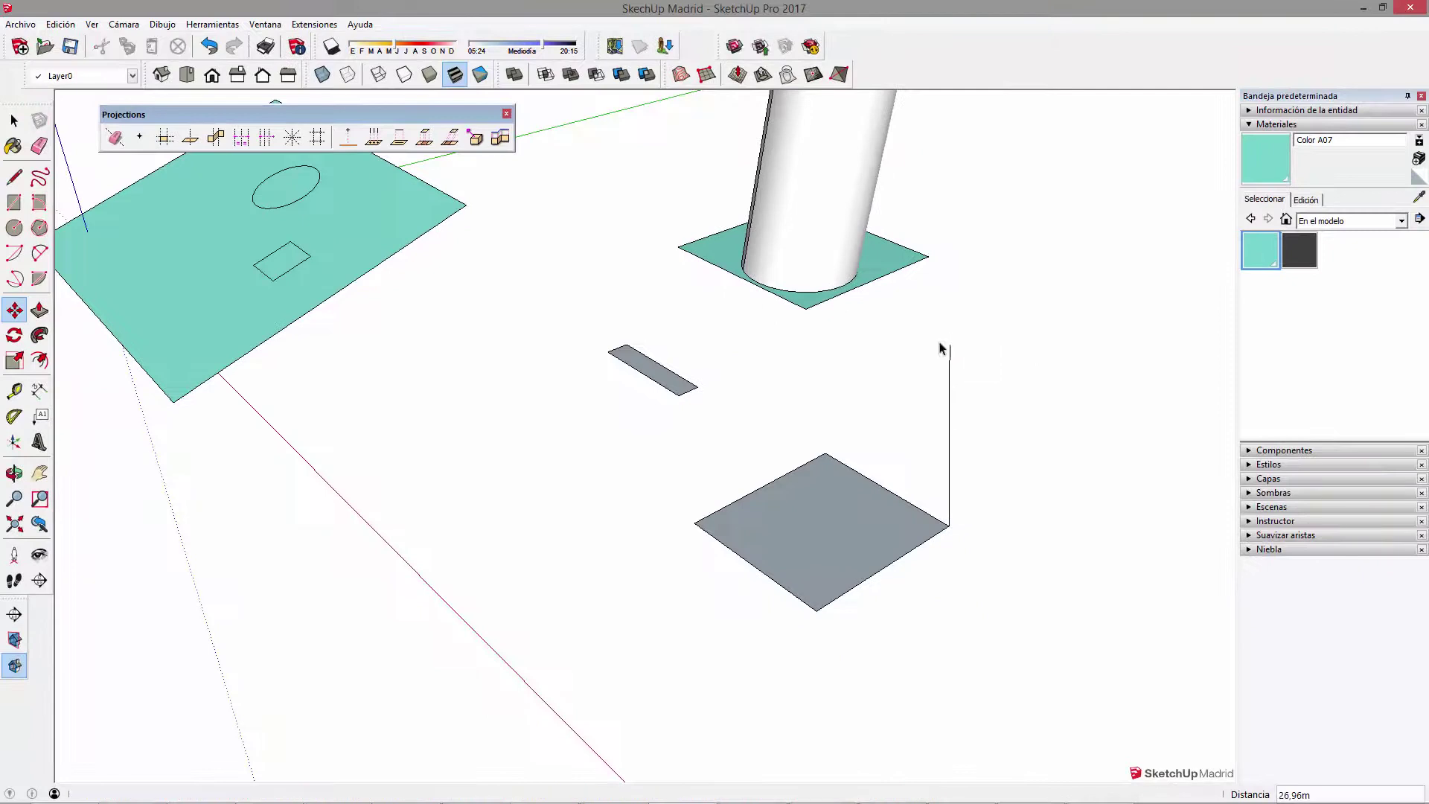
pyautogui.press('space')
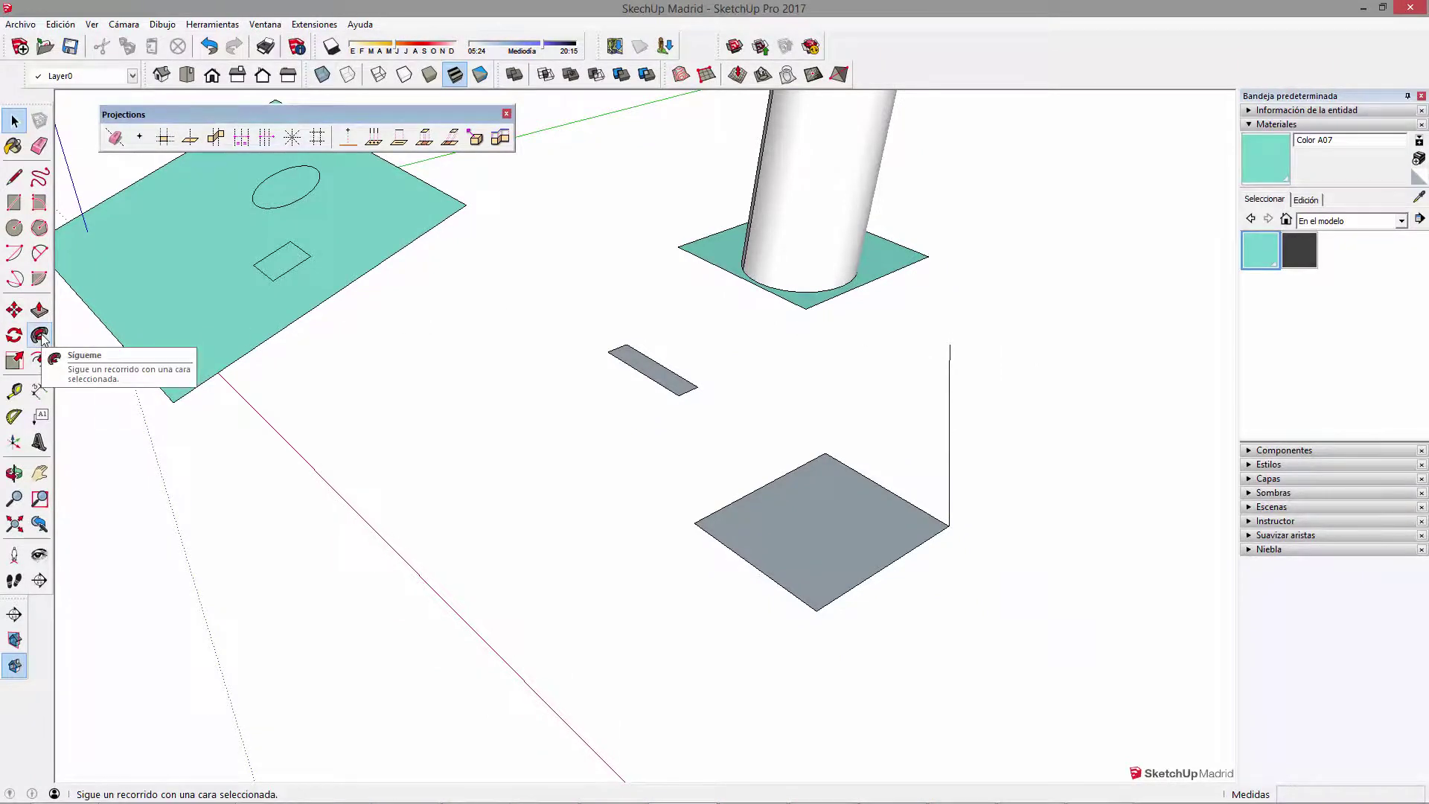
# Step: Push-pull the square along the vector from its corner to the line top, forming a box
pyautogui.click(876, 524)
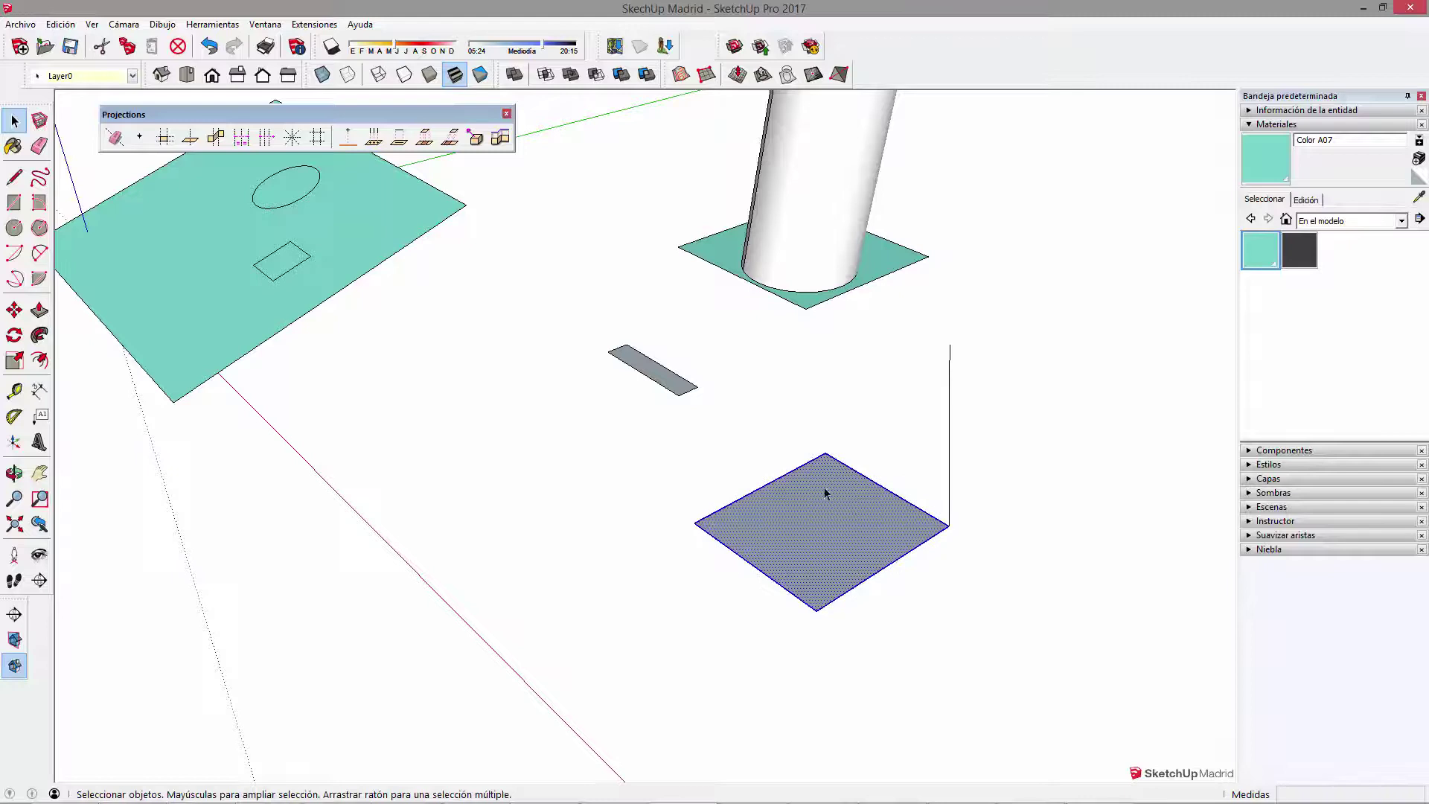
pyautogui.click(476, 139)
pyautogui.moveTo(606, 287); pyautogui.dragTo(932, 504, button='middle')
pyautogui.click(1033, 427)
pyautogui.click(1031, 257)
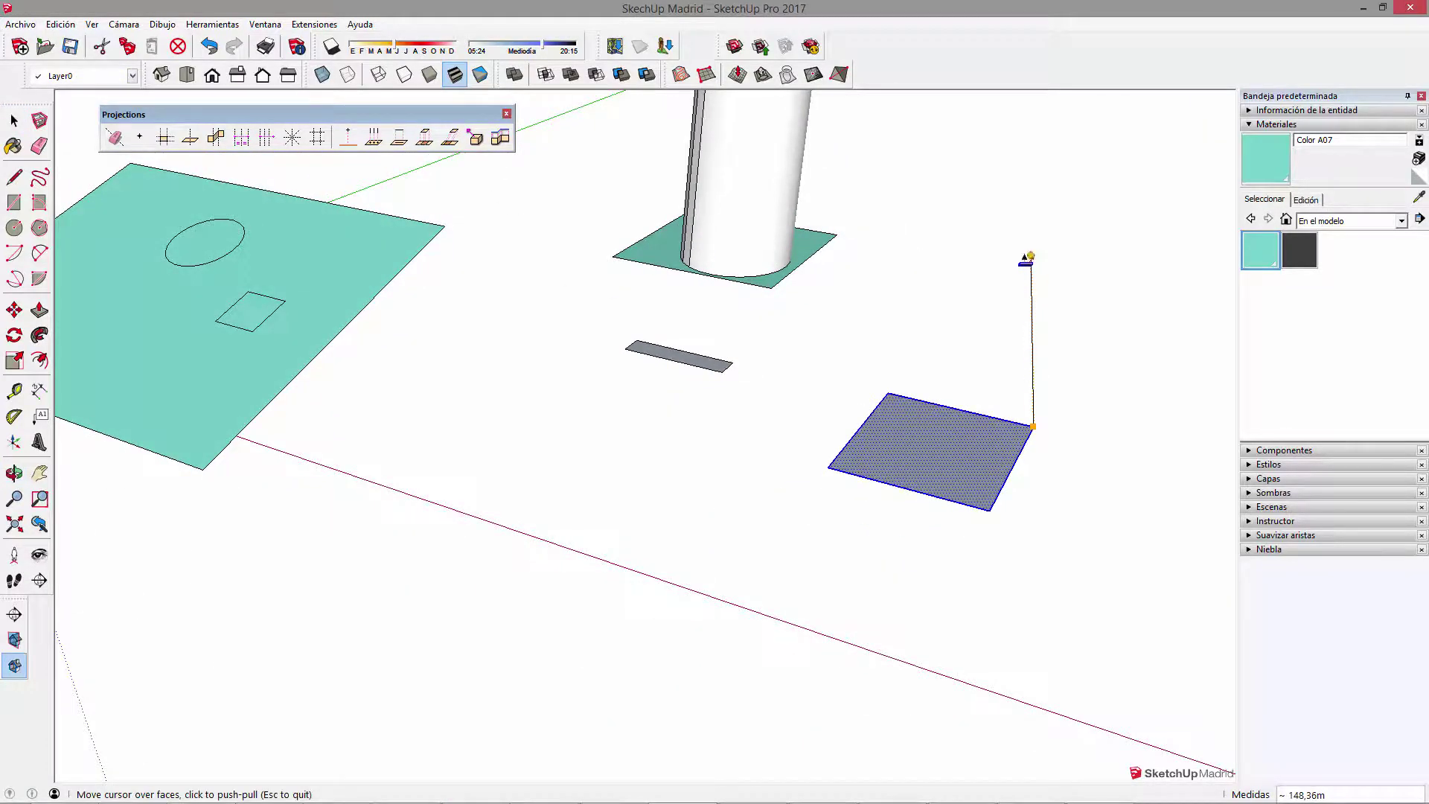
pyautogui.click(864, 458)
pyautogui.moveTo(1043, 479)
pyautogui.mouseDown(button='middle')
pyautogui.moveTo(973, 389)
pyautogui.moveTo(774, 506)
pyautogui.moveTo(584, 405)
pyautogui.moveTo(619, 360)
pyautogui.mouseUp(button='middle')
pyautogui.moveTo(664, 245)
pyautogui.mouseDown(button='middle')
pyautogui.moveTo(909, 562)
pyautogui.moveTo(859, 521)
pyautogui.mouseUp(button='middle')
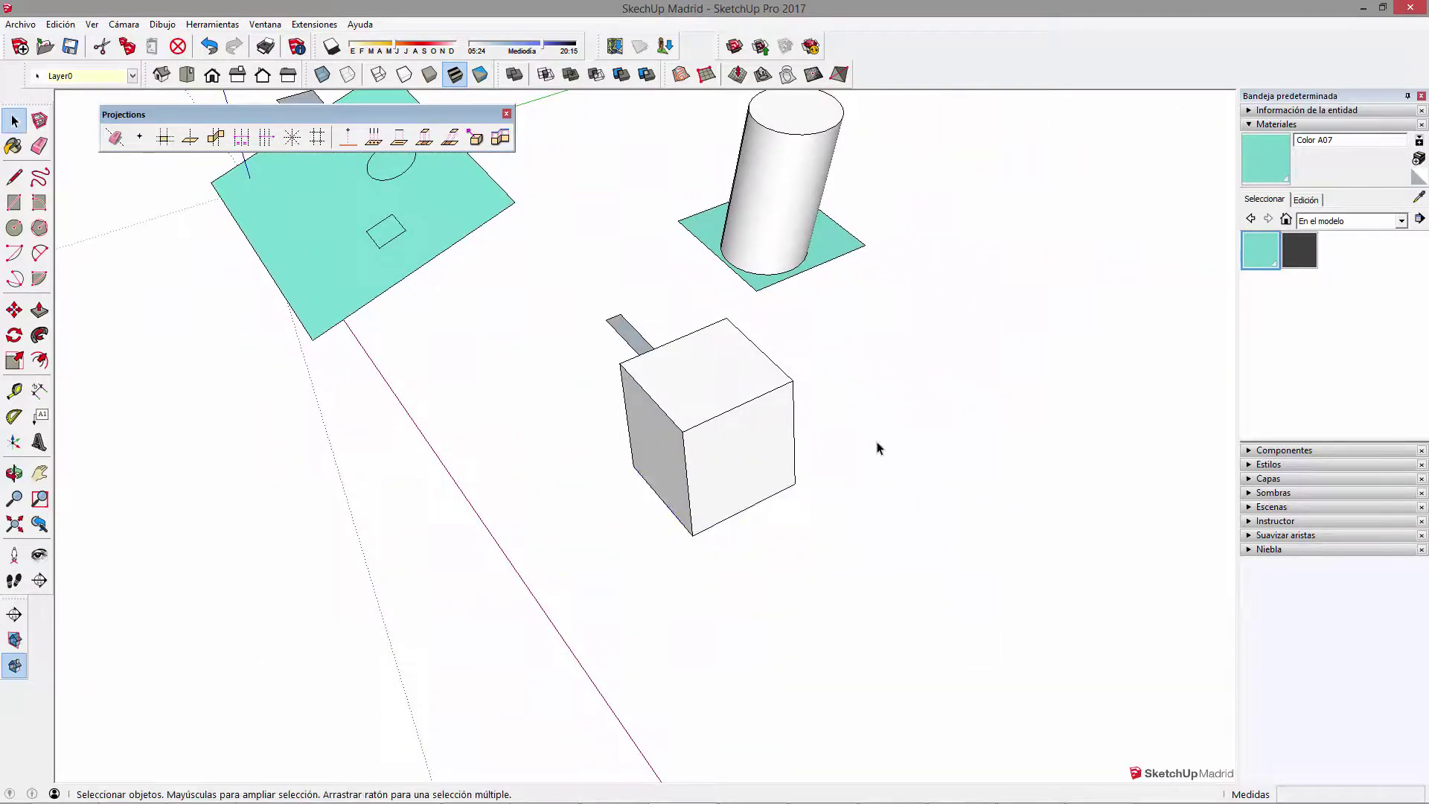
# Step: Draw another square face beside the box
pyautogui.press('r')
pyautogui.click(854, 367)
pyautogui.click(1081, 380)
# Step: Draw an upright line at the new square's corner and move its top far sideways to tilt it
pyautogui.press('l')
pyautogui.click(1081, 379)
pyautogui.click(1083, 272)
pyautogui.moveTo(979, 447); pyautogui.dragTo(1069, 355, button='middle')
pyautogui.press('space')
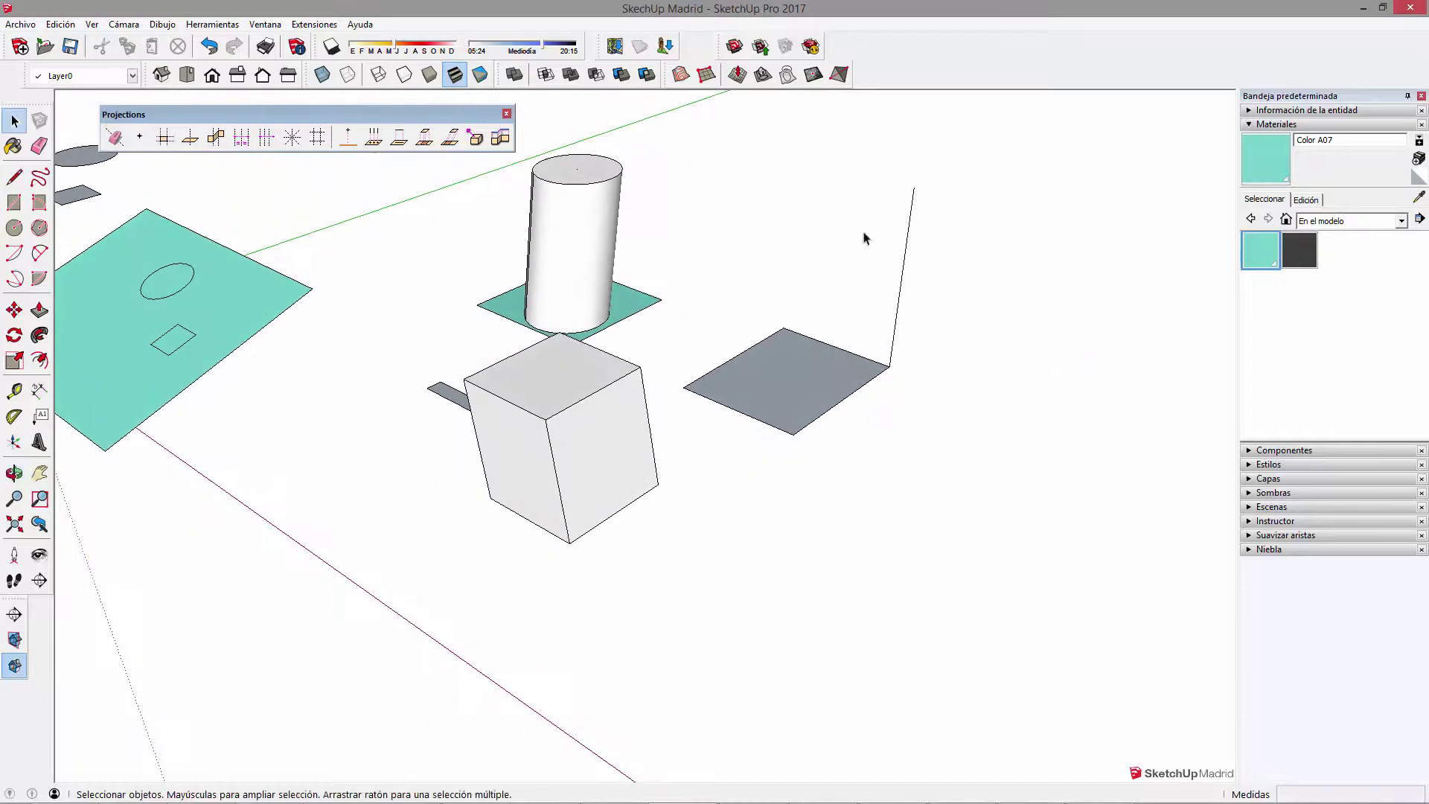
pyautogui.press('m')
pyautogui.click(914, 189)
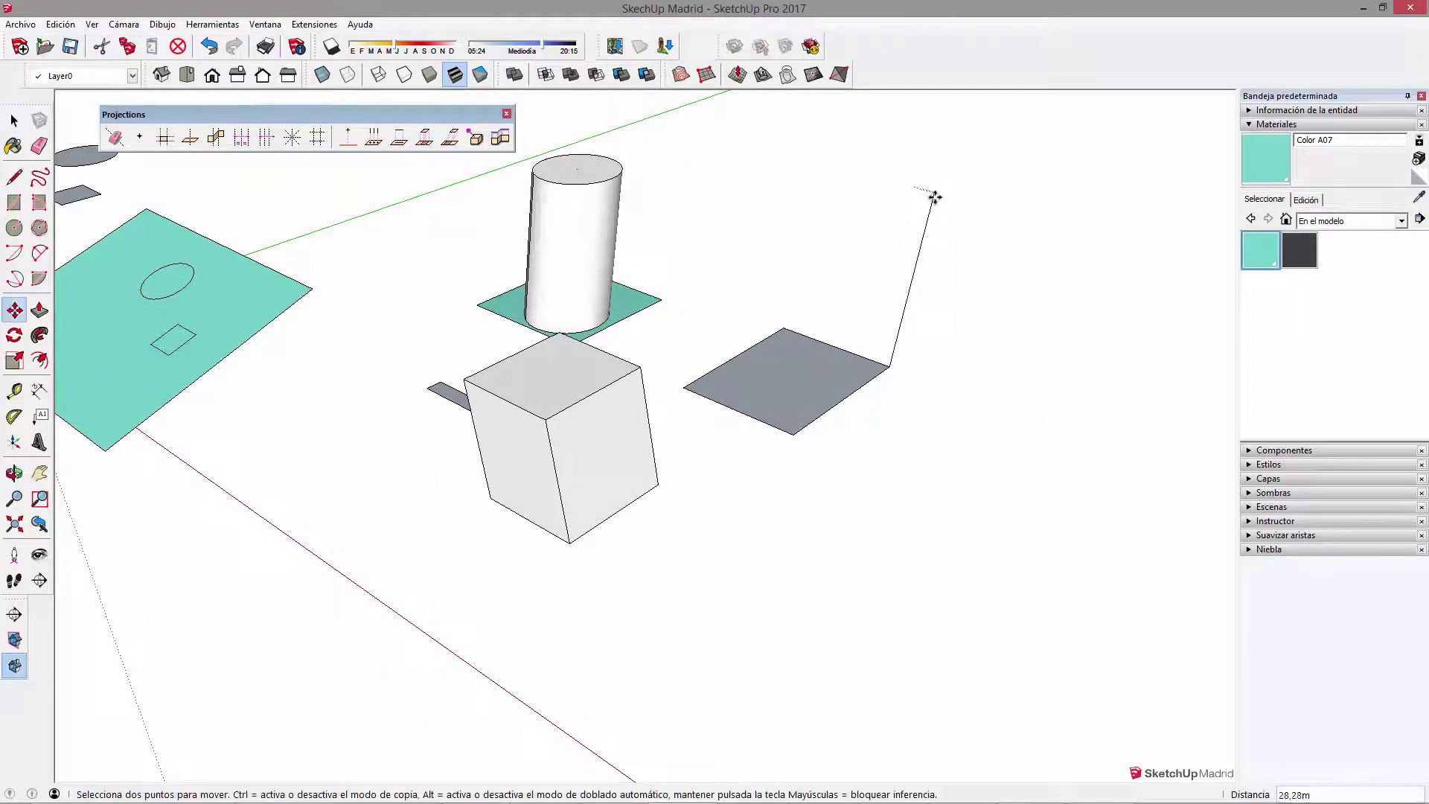
pyautogui.click(1097, 230)
pyautogui.moveTo(1015, 501)
pyautogui.mouseDown(button='middle')
pyautogui.moveTo(1040, 400)
pyautogui.moveTo(851, 413)
pyautogui.mouseUp(button='middle')
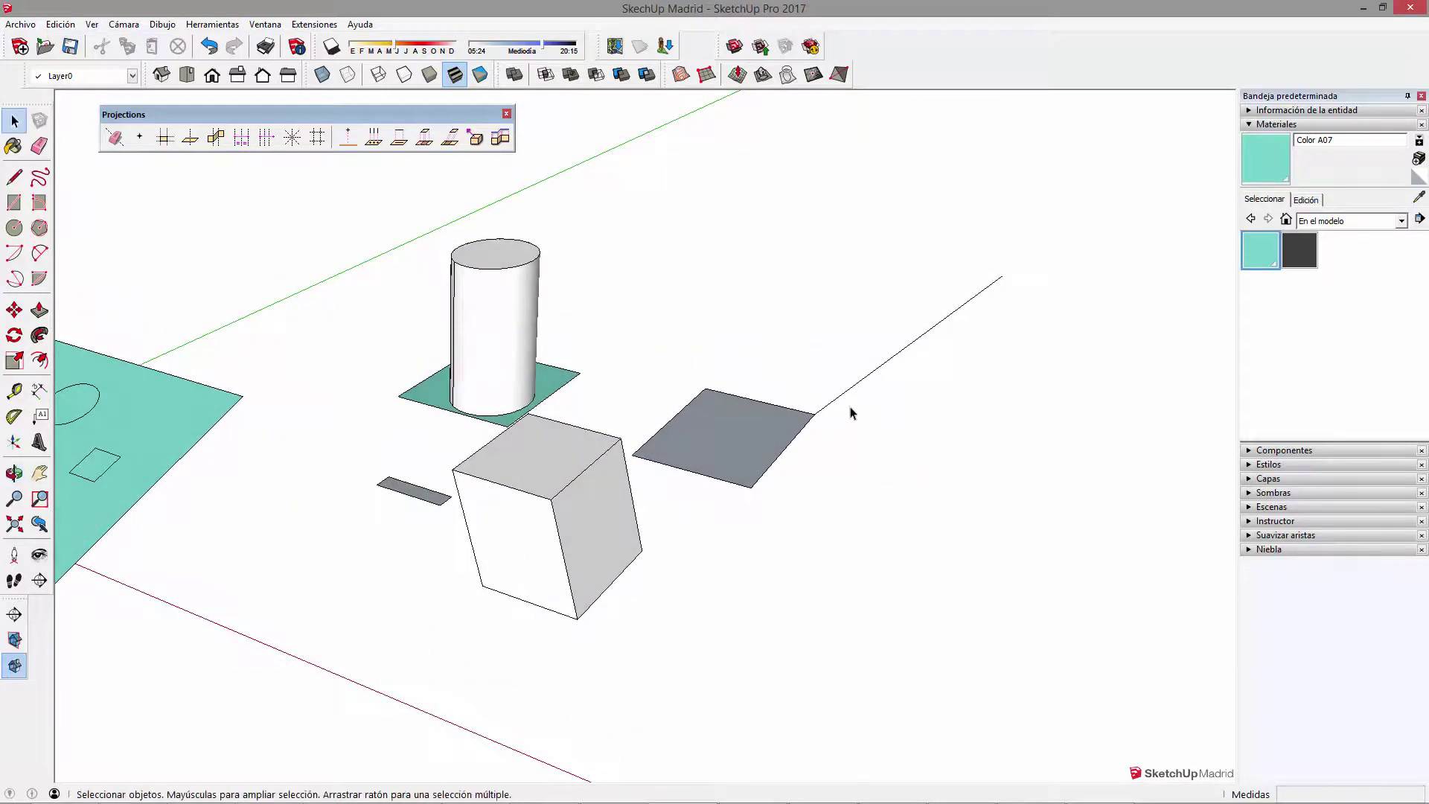
# Step: Push-pull the square along the tilted line's vector into a slanted block, then clear the selection
pyautogui.click(770, 447)
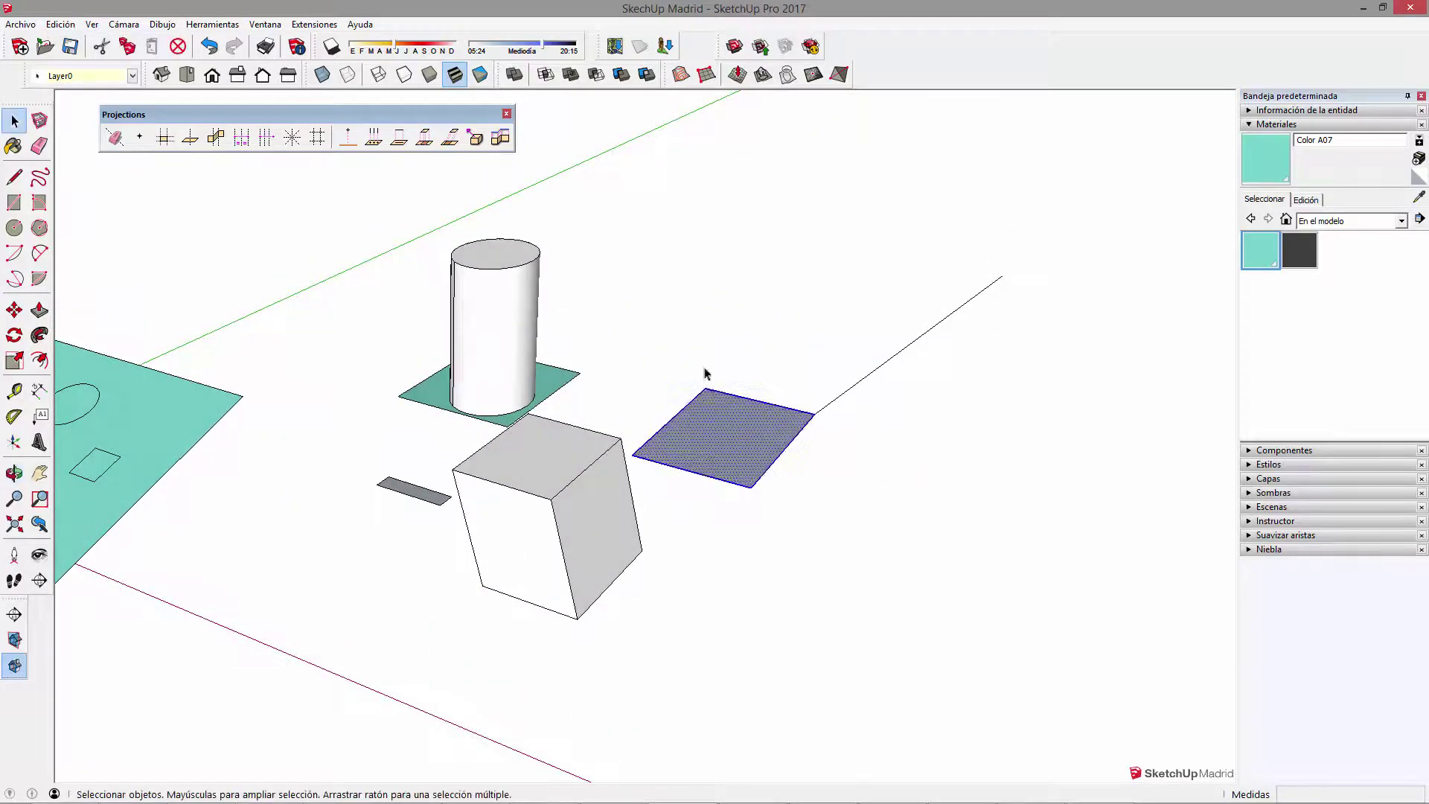
pyautogui.click(476, 139)
pyautogui.click(814, 414)
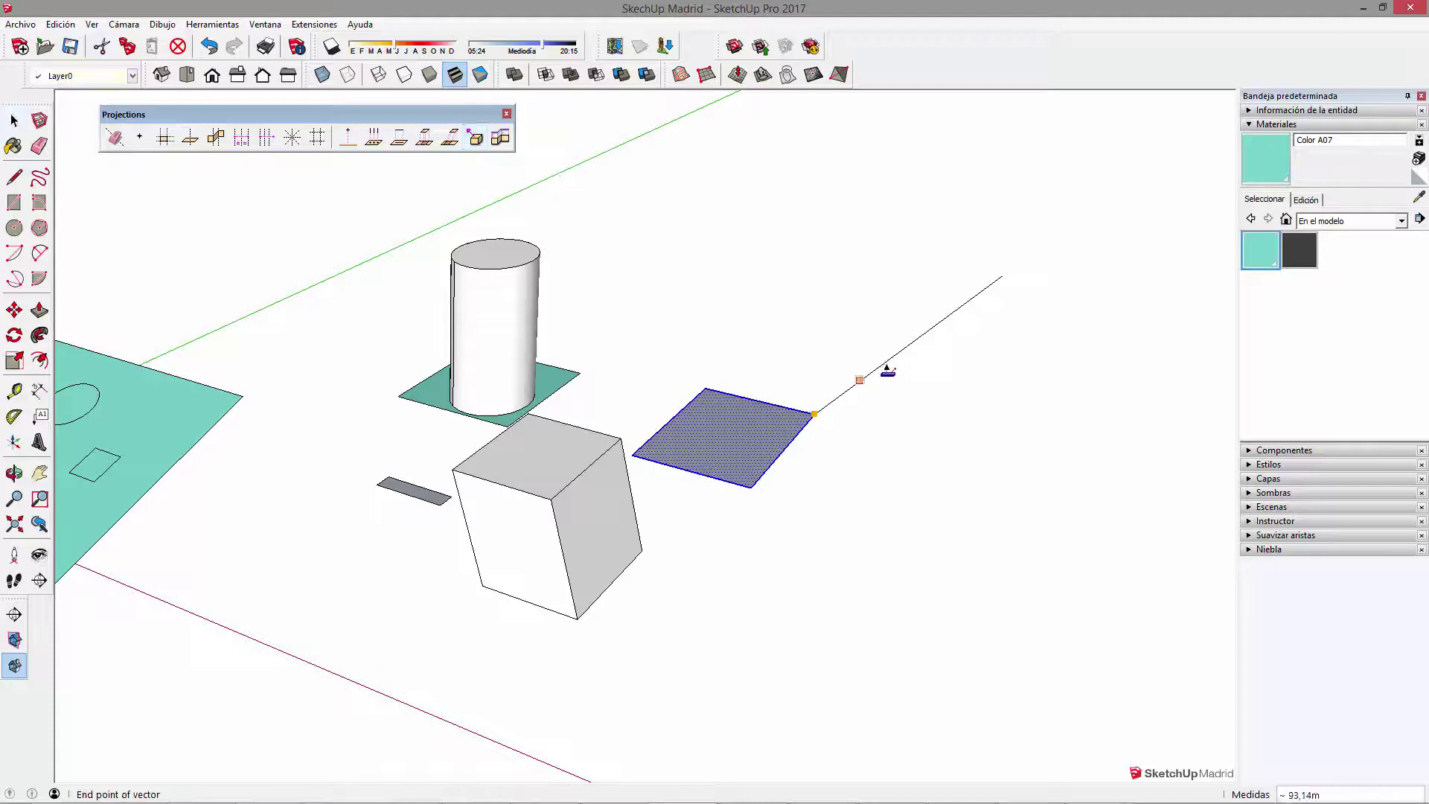
pyautogui.click(1002, 276)
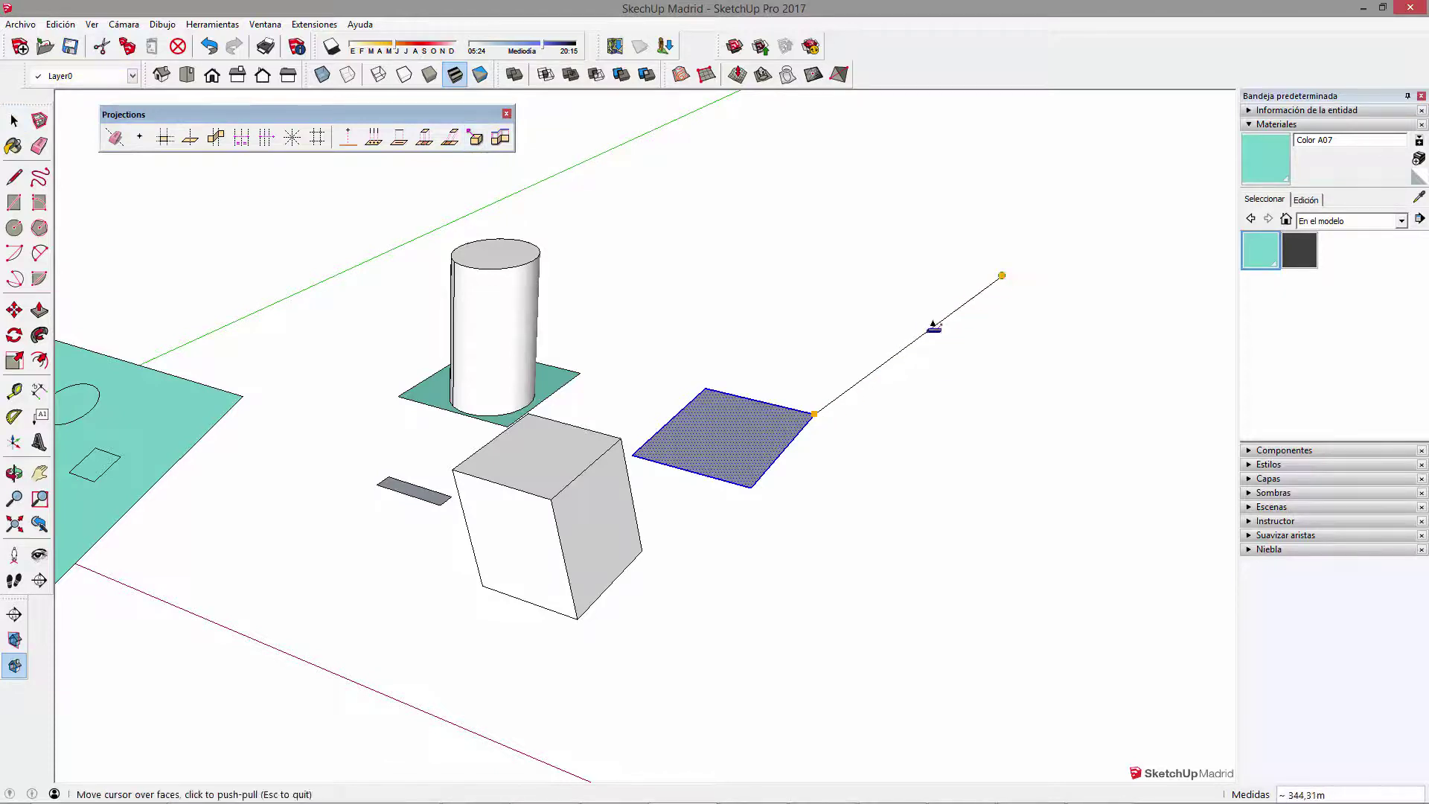
pyautogui.click(756, 445)
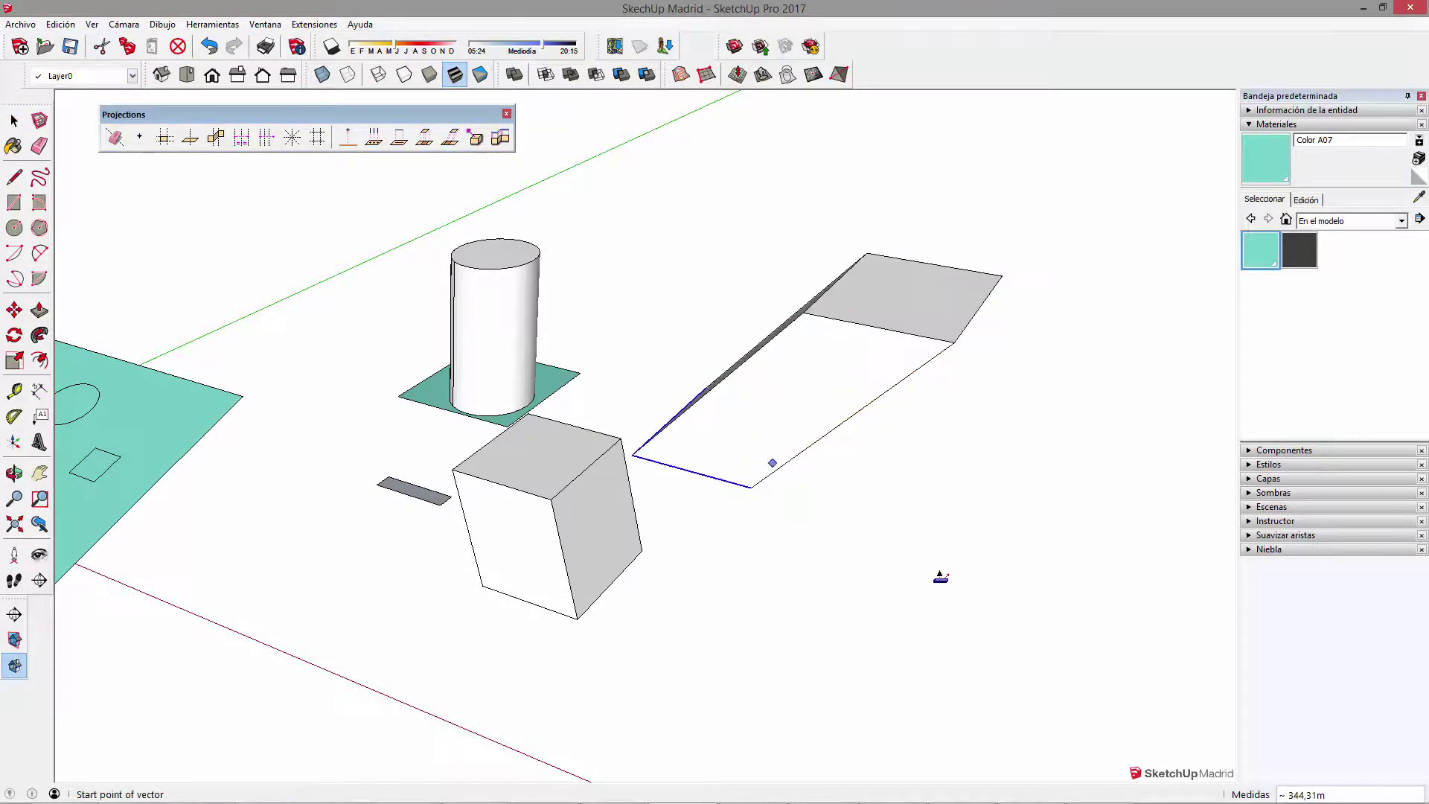
pyautogui.moveTo(941, 578); pyautogui.dragTo(756, 465, button='middle')
pyautogui.press('space')
pyautogui.moveTo(939, 344)
pyautogui.mouseDown(button='middle')
pyautogui.moveTo(903, 536)
pyautogui.moveTo(907, 345)
pyautogui.moveTo(886, 283)
pyautogui.mouseUp(button='middle')
pyautogui.scroll(-2, 907, 345)
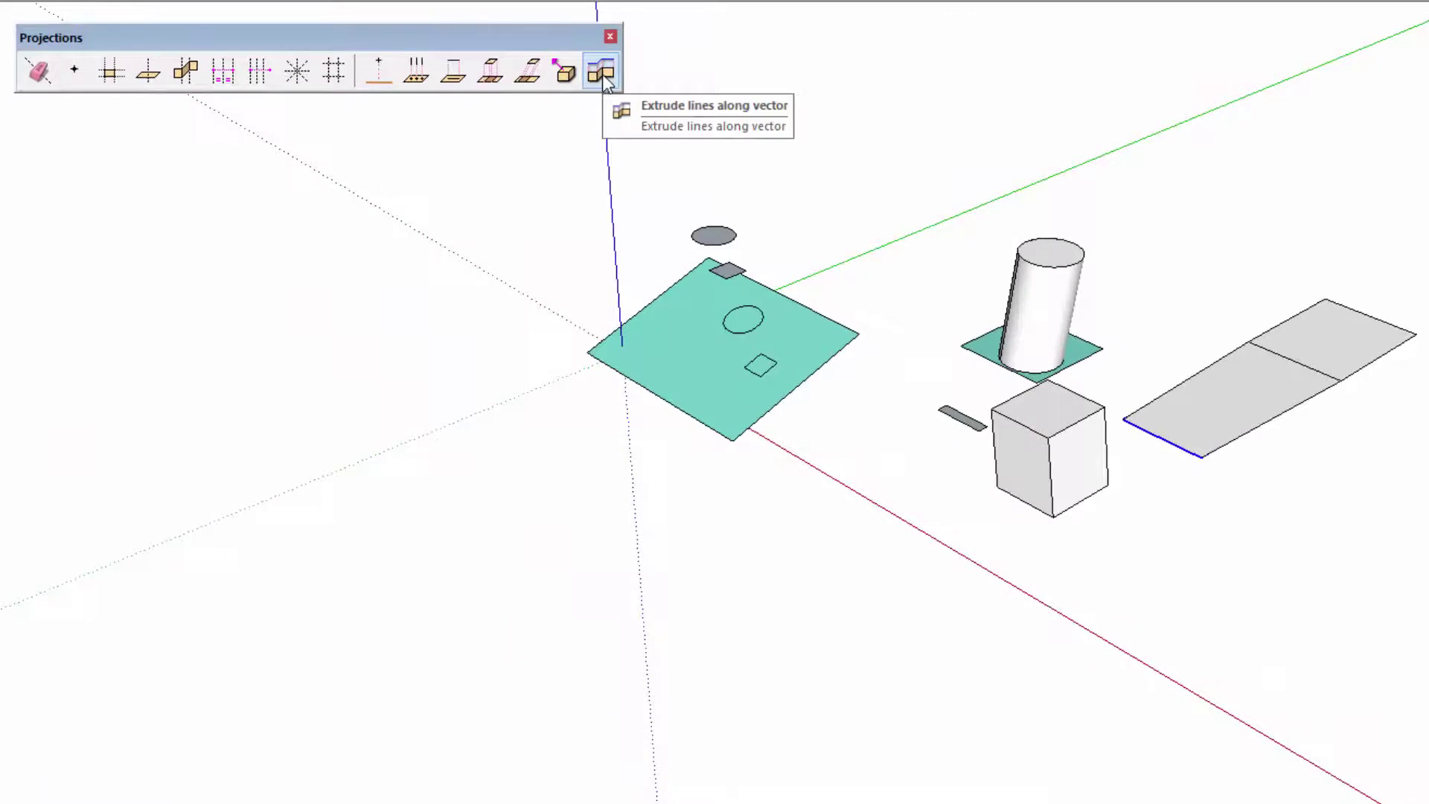
pyautogui.click(605, 74)
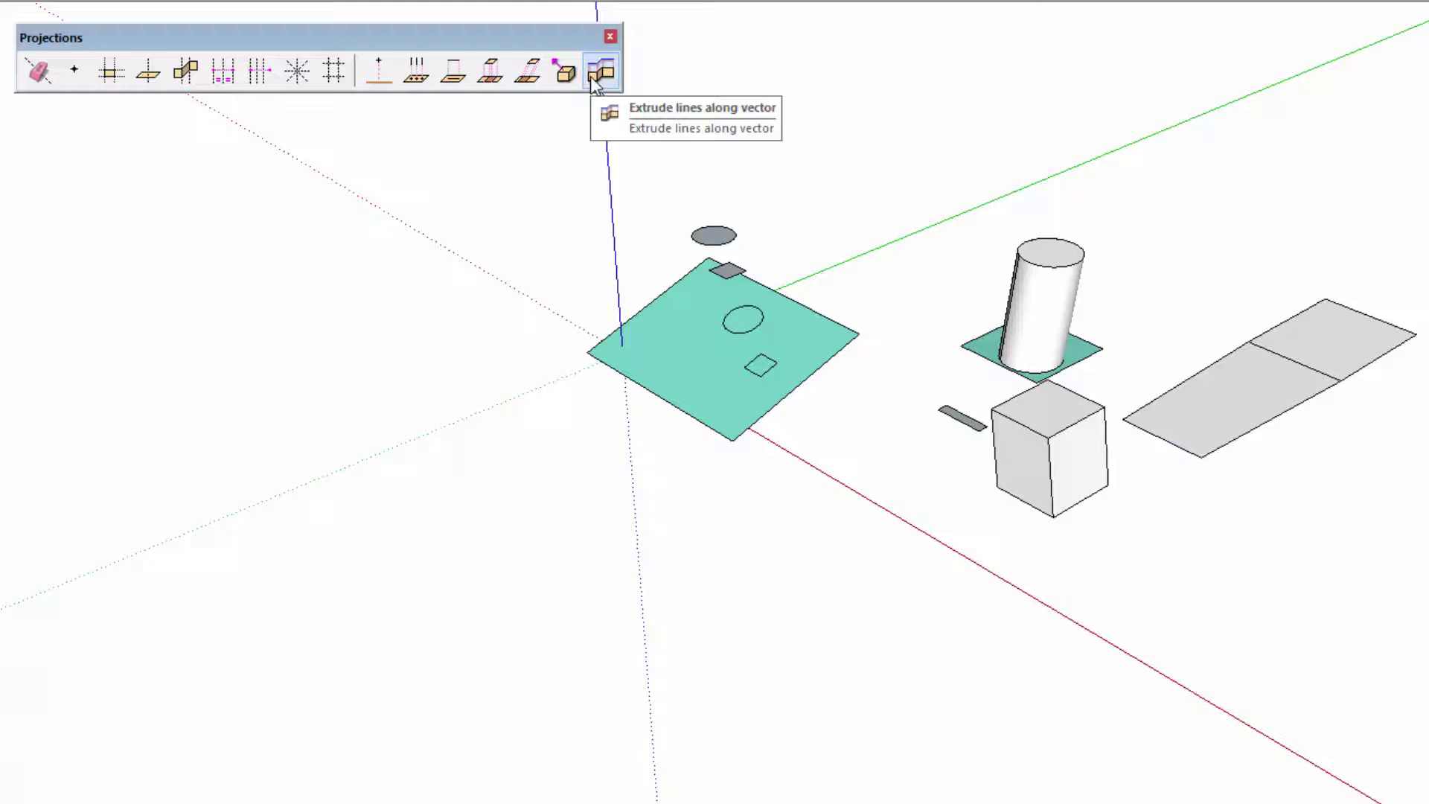
# Step: Draw a rectangle on empty ground and pull it up into a tall box
pyautogui.moveTo(625, 476)
pyautogui.mouseDown(button='middle')
pyautogui.moveTo(446, 501)
pyautogui.moveTo(409, 533)
pyautogui.mouseUp(button='middle')
pyautogui.press('r')
pyautogui.click(362, 536)
pyautogui.click(643, 607)
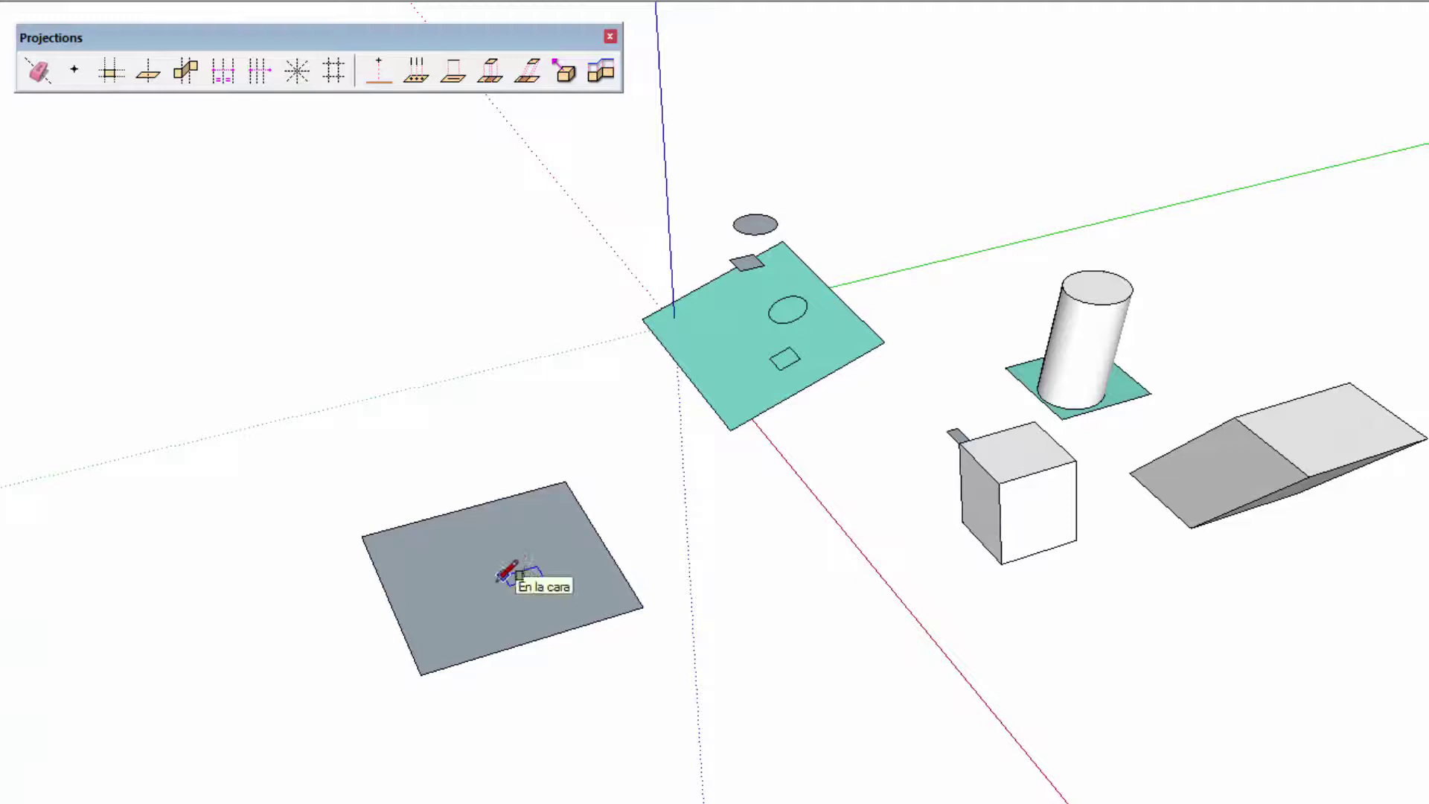
pyautogui.press('p')
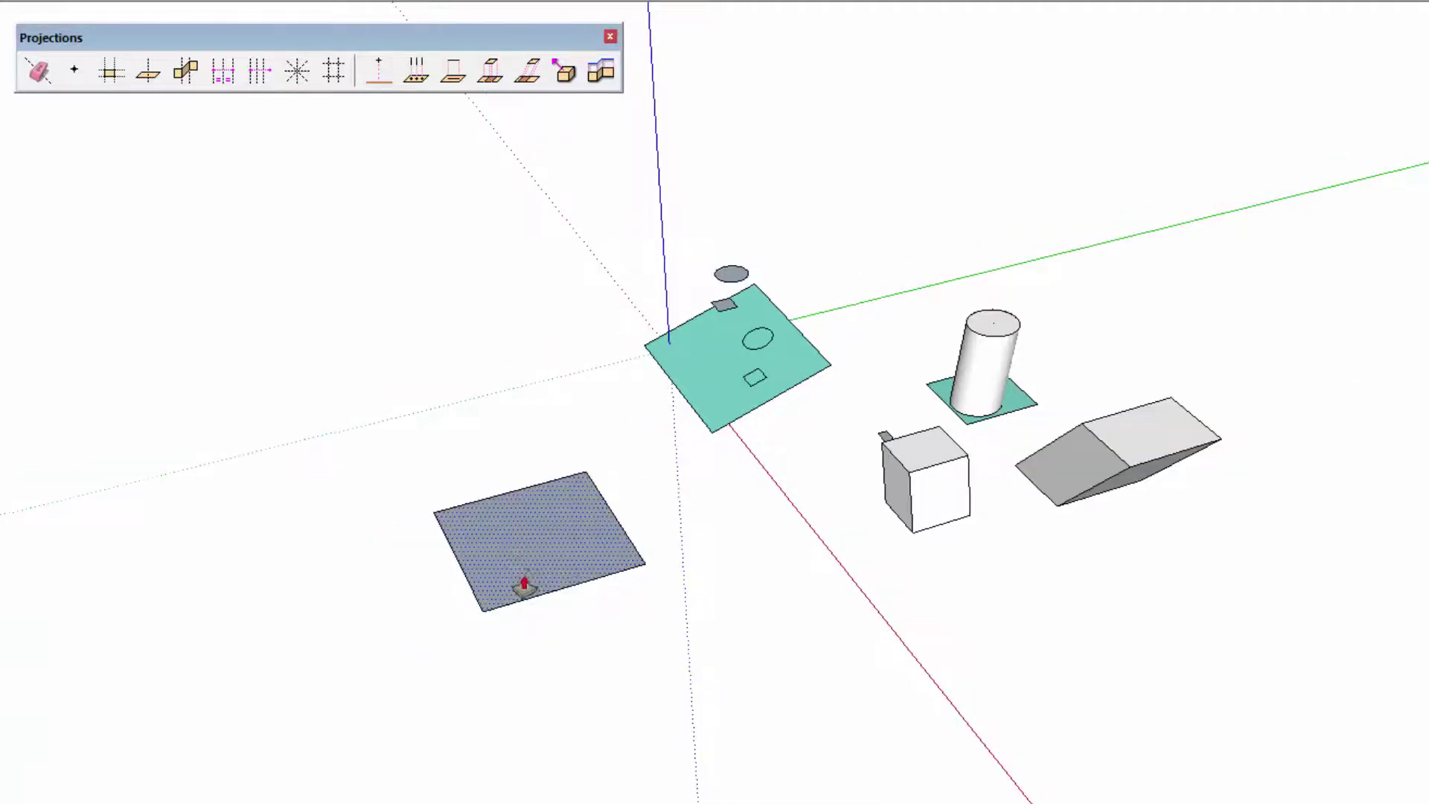
pyautogui.moveTo(524, 584); pyautogui.dragTo(472, 578)
# Step: Push the box's side face out to stretch it into a long box
pyautogui.keyDown('shift'); pyautogui.moveTo(472, 578); pyautogui.dragTo(692, 503, button='middle'); pyautogui.keyUp('shift')
pyautogui.press('p')
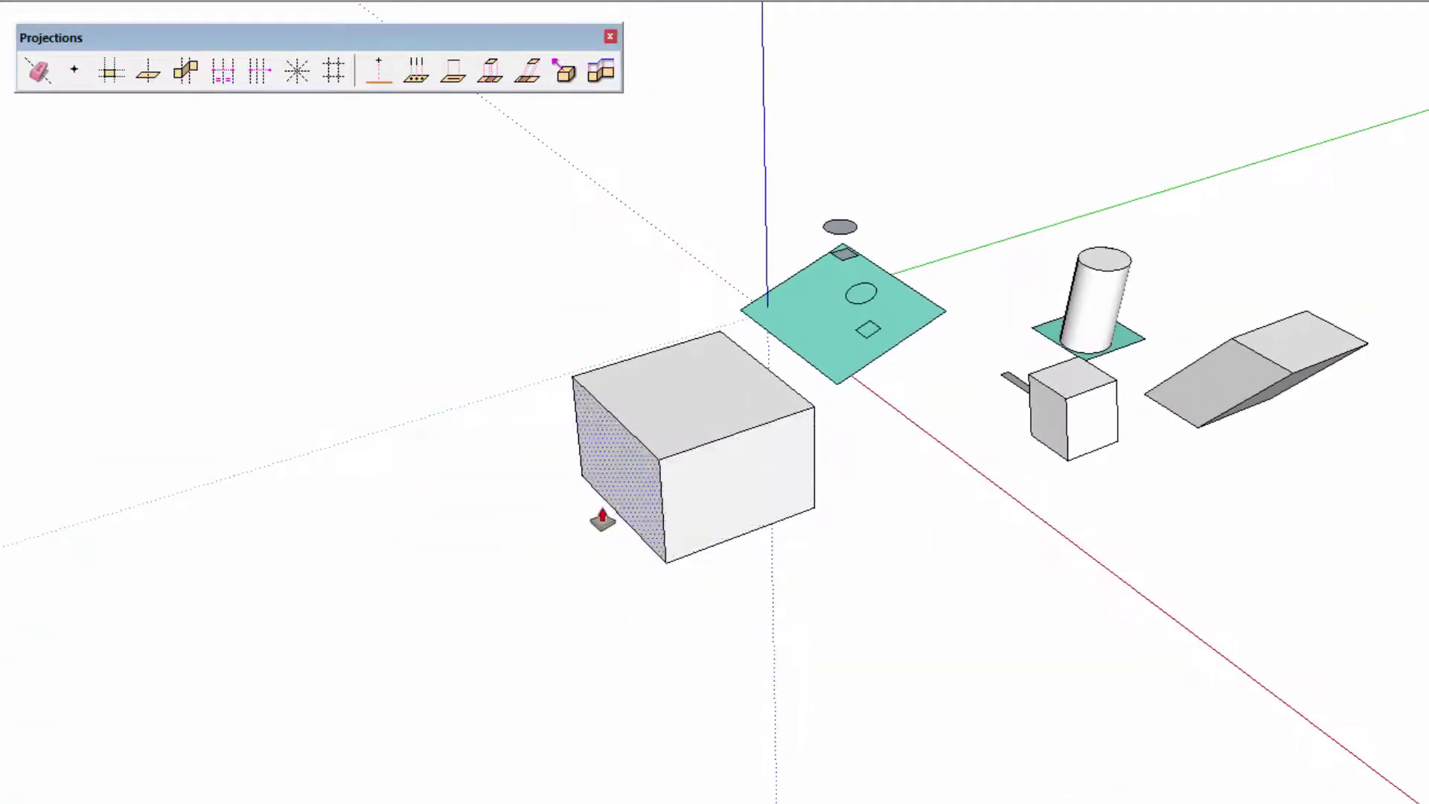
pyautogui.moveTo(597, 517); pyautogui.dragTo(281, 600)
pyautogui.moveTo(281, 600)
pyautogui.mouseDown(button='middle')
pyautogui.moveTo(657, 564)
pyautogui.moveTo(578, 574)
pyautogui.mouseUp(button='middle')
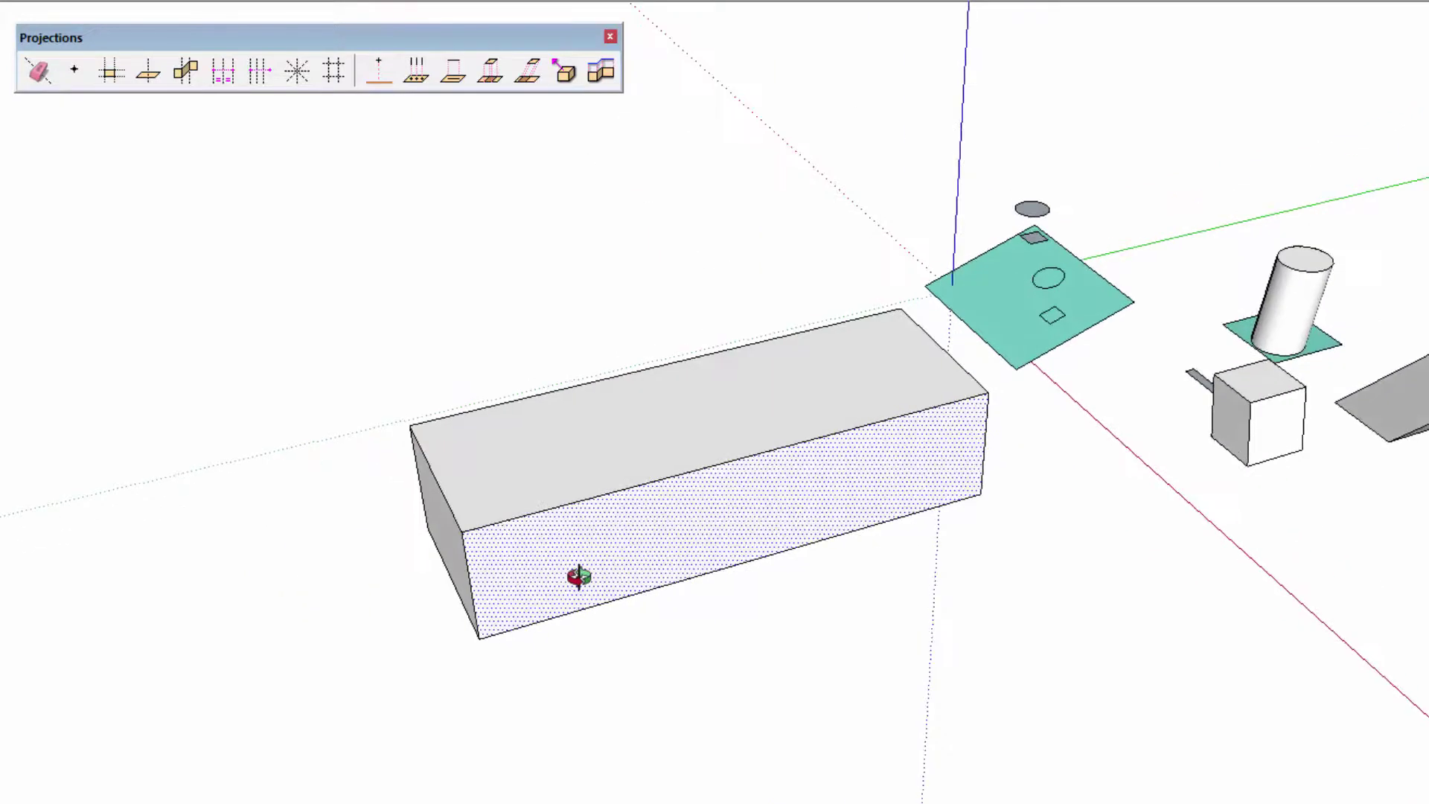
# Step: Select the long box's top face and move a copy of it above the box
pyautogui.press('space')
pyautogui.moveTo(728, 394)
pyautogui.mouseDown(button='middle')
pyautogui.moveTo(772, 494)
pyautogui.moveTo(654, 440)
pyautogui.mouseUp(button='middle')
pyautogui.scroll(2, 553, 421)
pyautogui.click(878, 445)
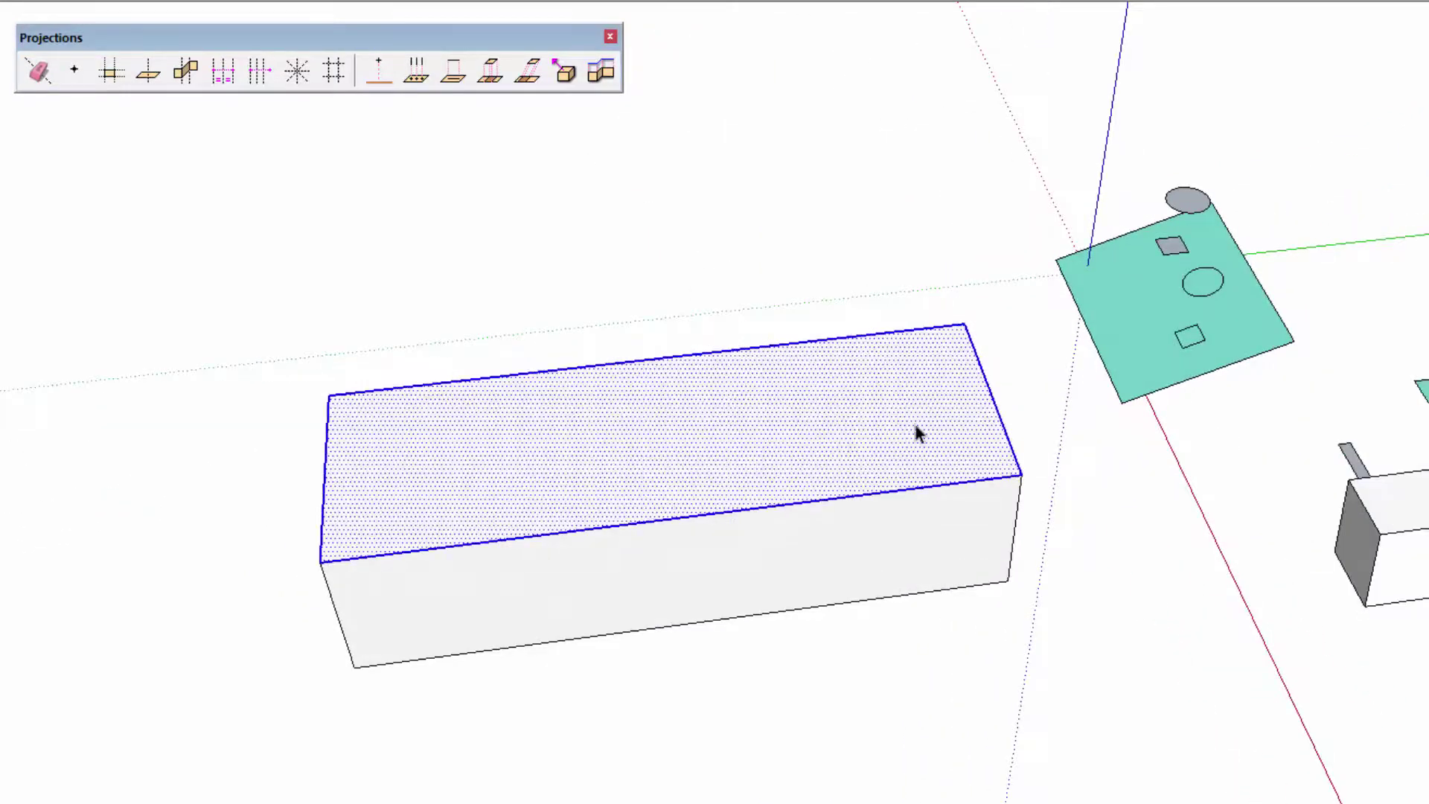
pyautogui.moveTo(944, 415); pyautogui.dragTo(903, 409, button='middle')
pyautogui.moveTo(891, 250)
pyautogui.mouseDown(button='middle')
pyautogui.moveTo(654, 281)
pyautogui.moveTo(538, 368)
pyautogui.mouseUp(button='middle')
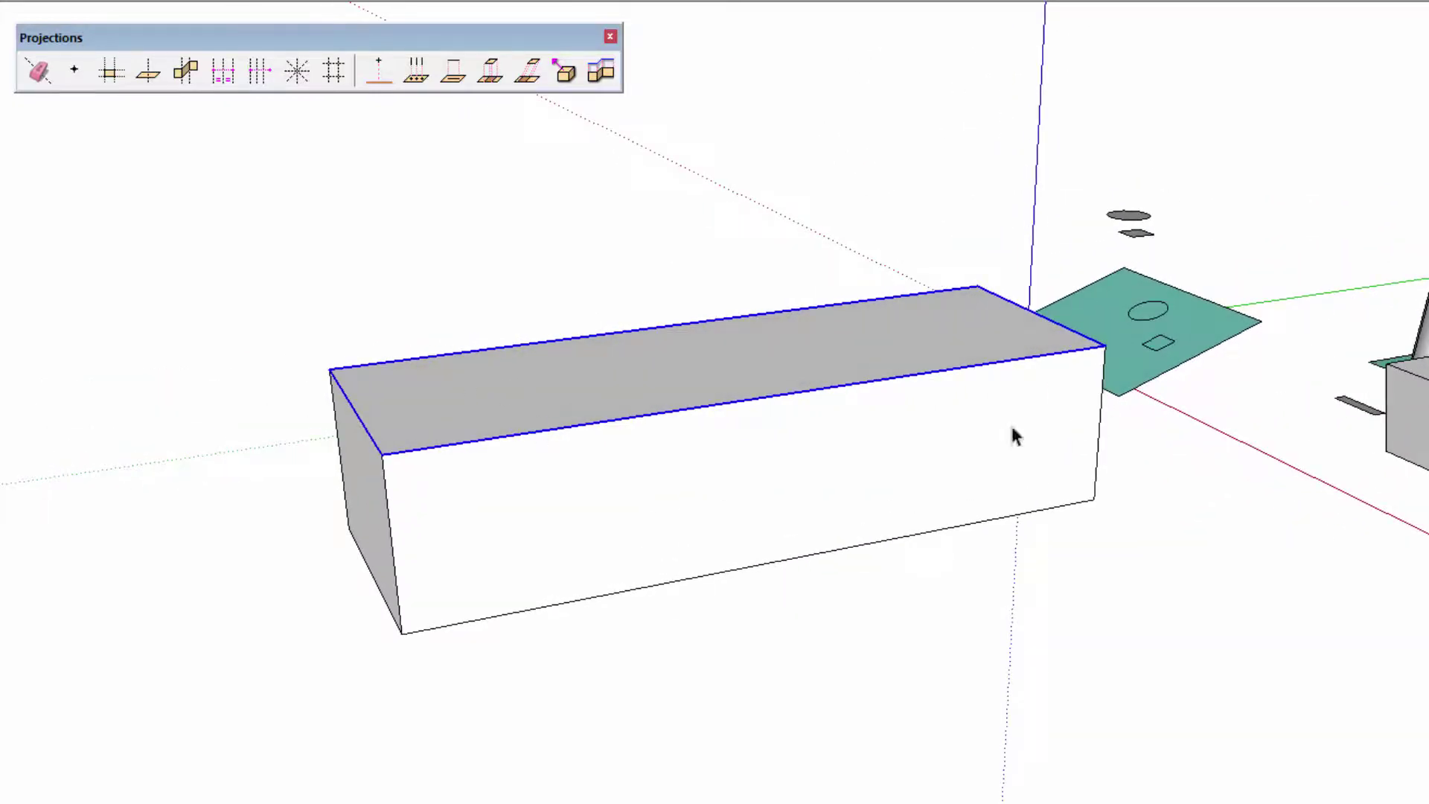
pyautogui.scroll(1, 748, 380)
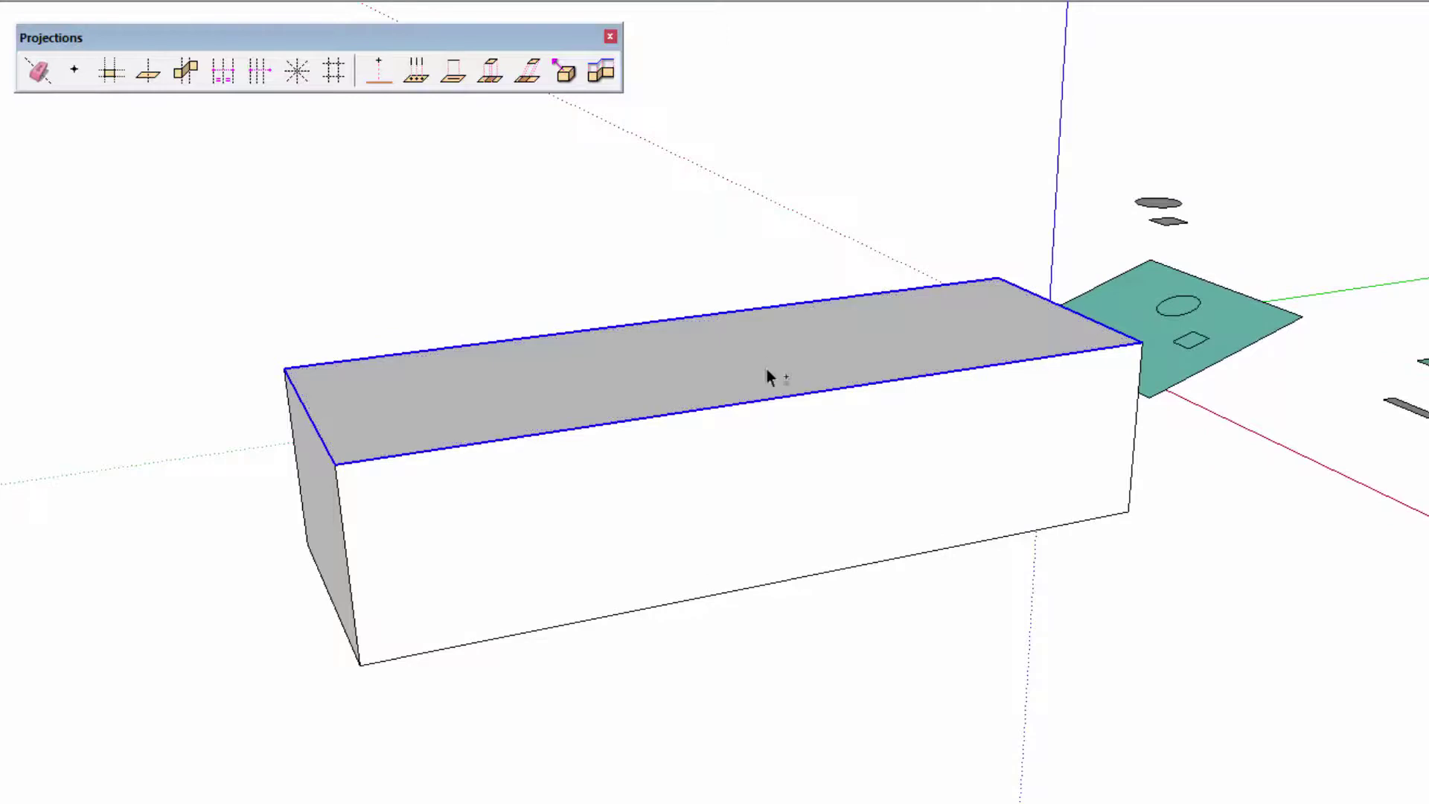
pyautogui.scroll(-2, 767, 369)
pyautogui.click(408, 528)
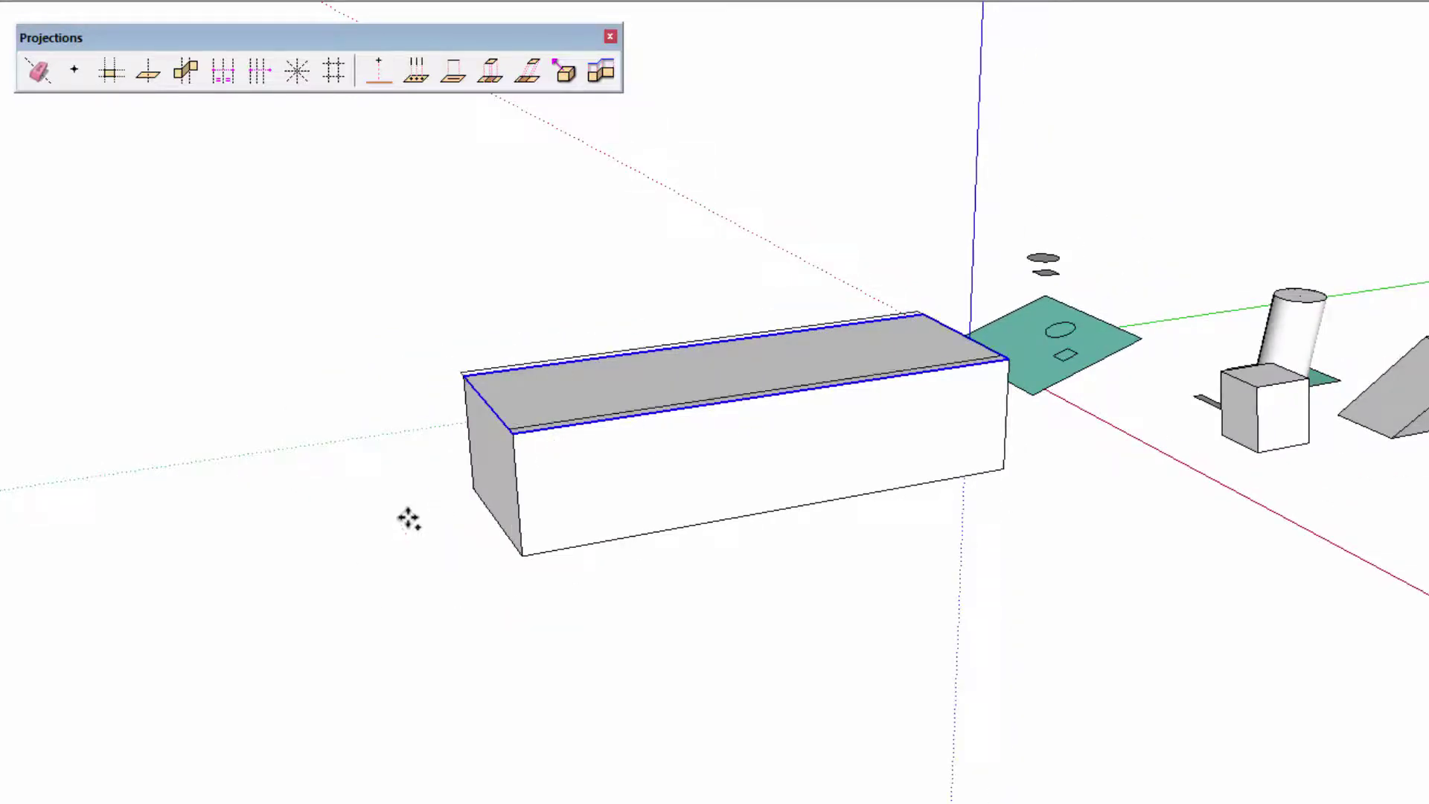
pyautogui.moveTo(857, 467)
pyautogui.mouseDown(button='middle')
pyautogui.moveTo(357, 425)
pyautogui.moveTo(402, 501)
pyautogui.mouseUp(button='middle')
pyautogui.click(402, 501)
pyautogui.scroll(1, 590, 319)
pyautogui.scroll(2, 591, 319)
# Step: Select then deselect the floating outline, and try pushing the box's front face out
pyautogui.doubleClick(844, 287)
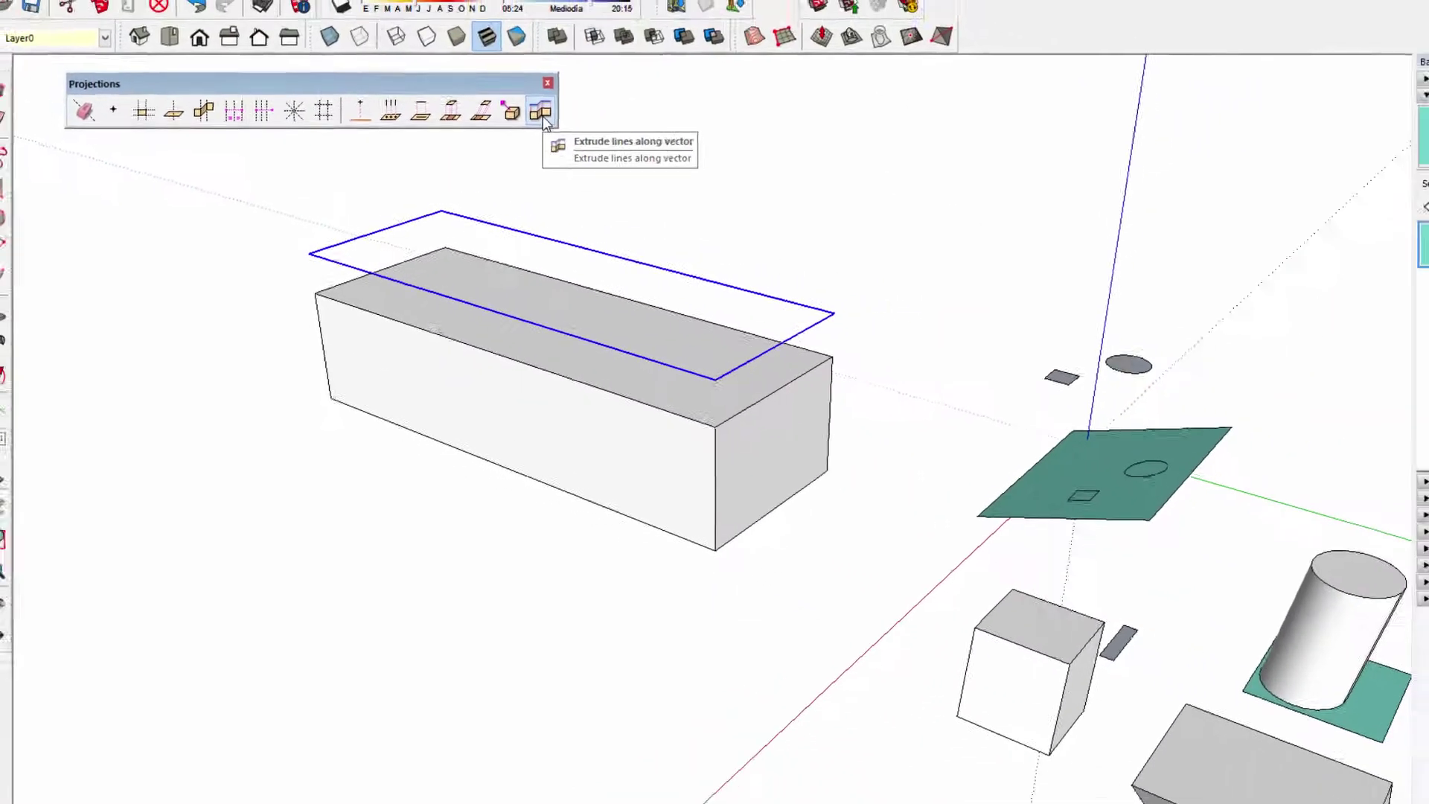
pyautogui.click(400, 198)
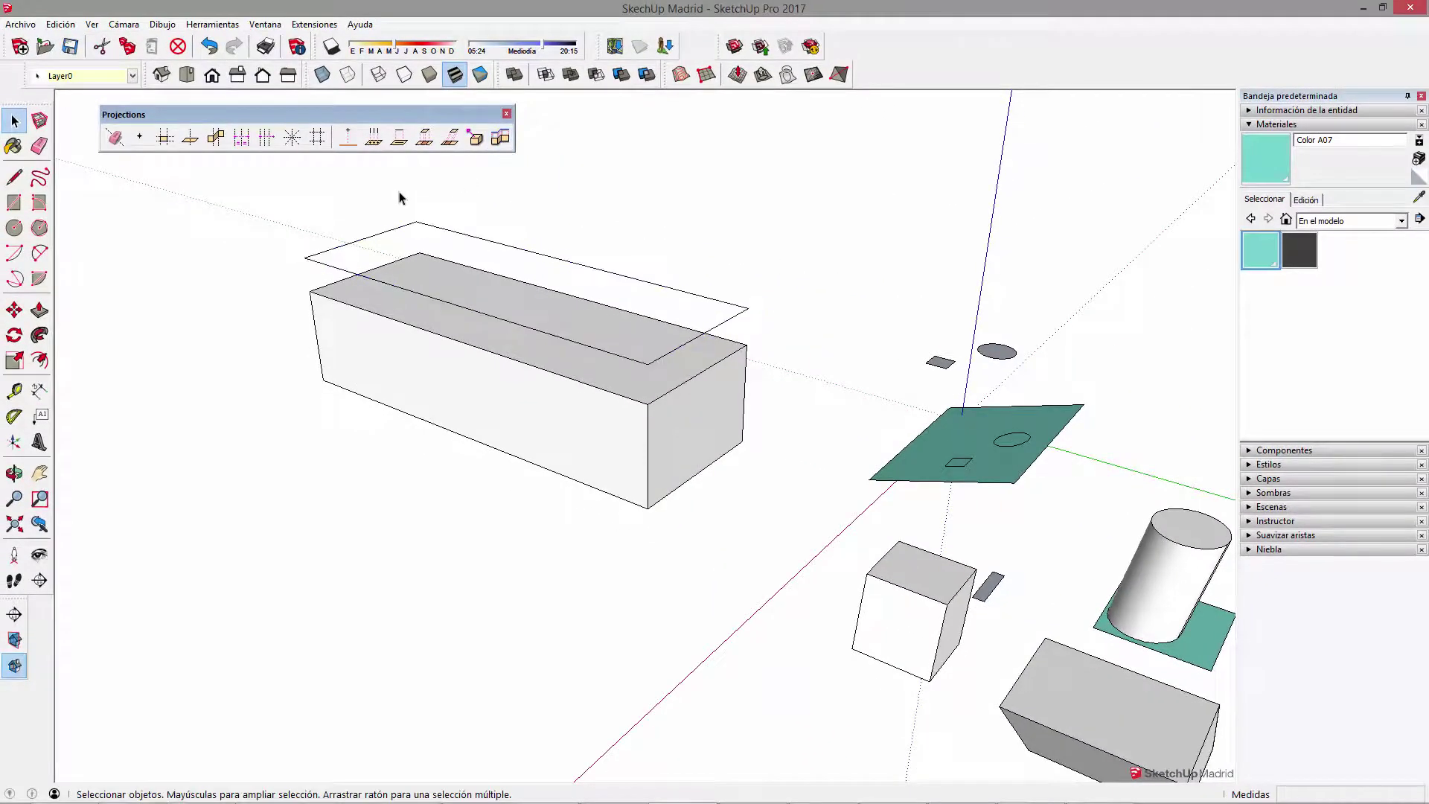
pyautogui.click(39, 311)
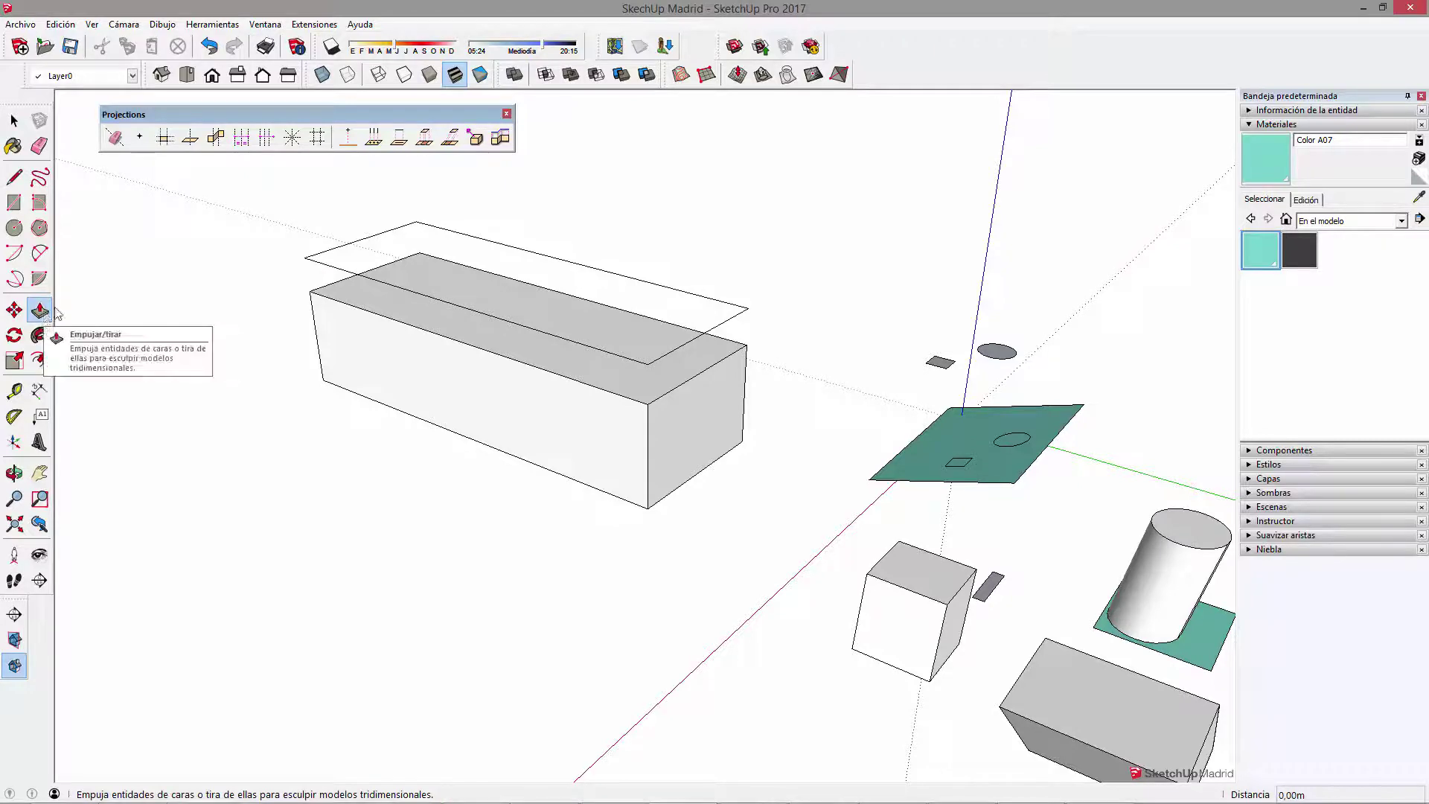
pyautogui.moveTo(337, 320); pyautogui.dragTo(323, 352)
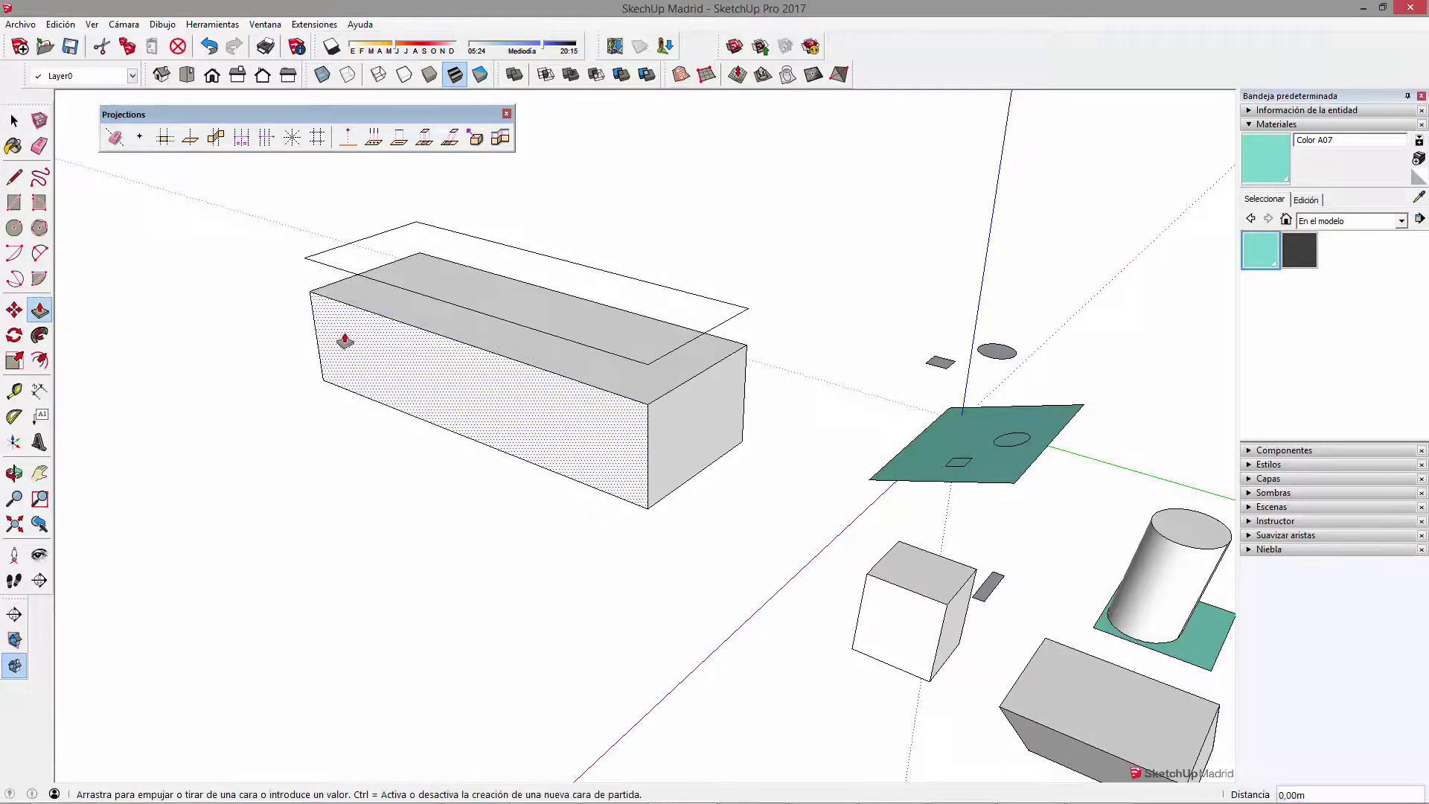
# Step: Select all four edges of the floating outline and extrude them upward along a vector
pyautogui.press('space')
pyautogui.click(341, 270)
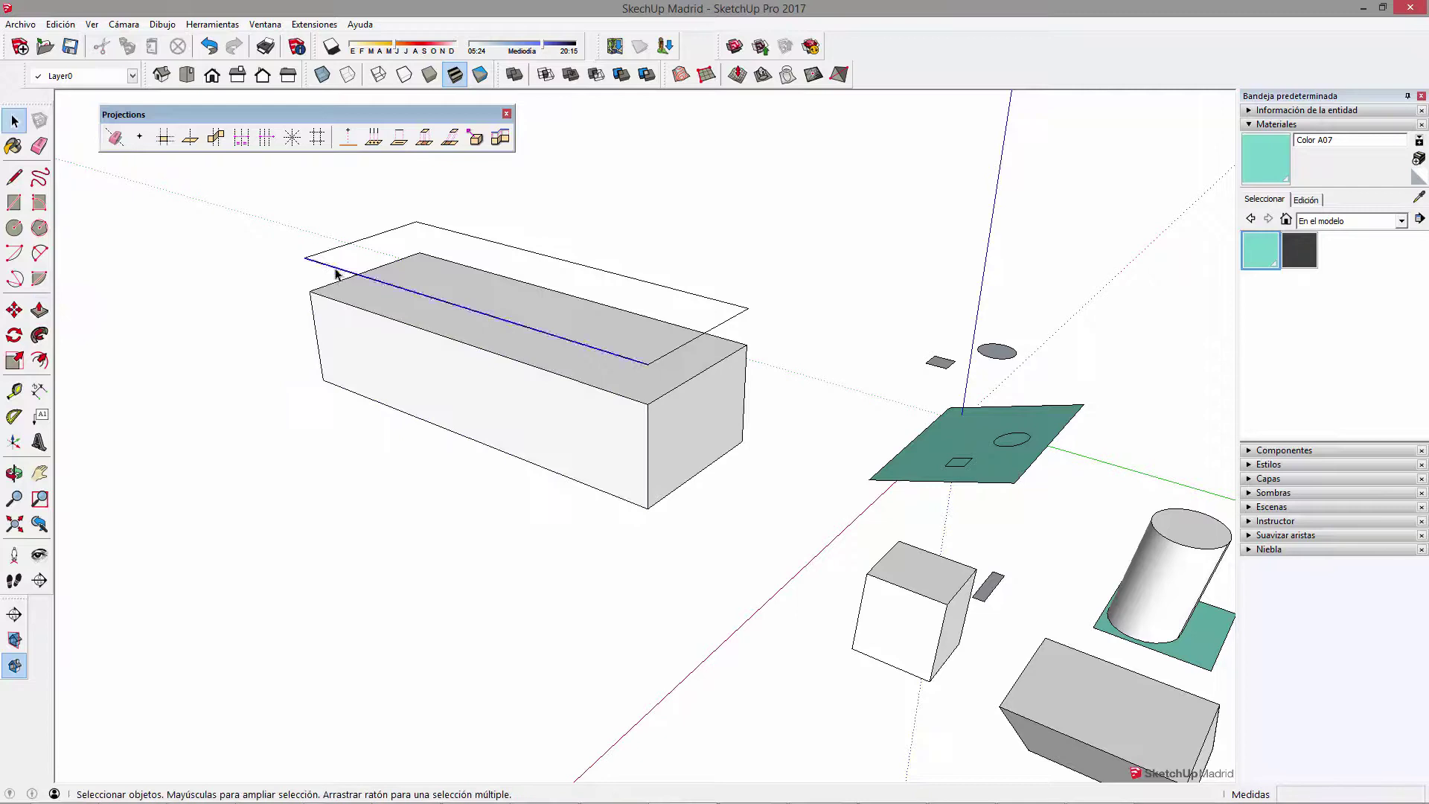
pyautogui.tripleClick(318, 257)
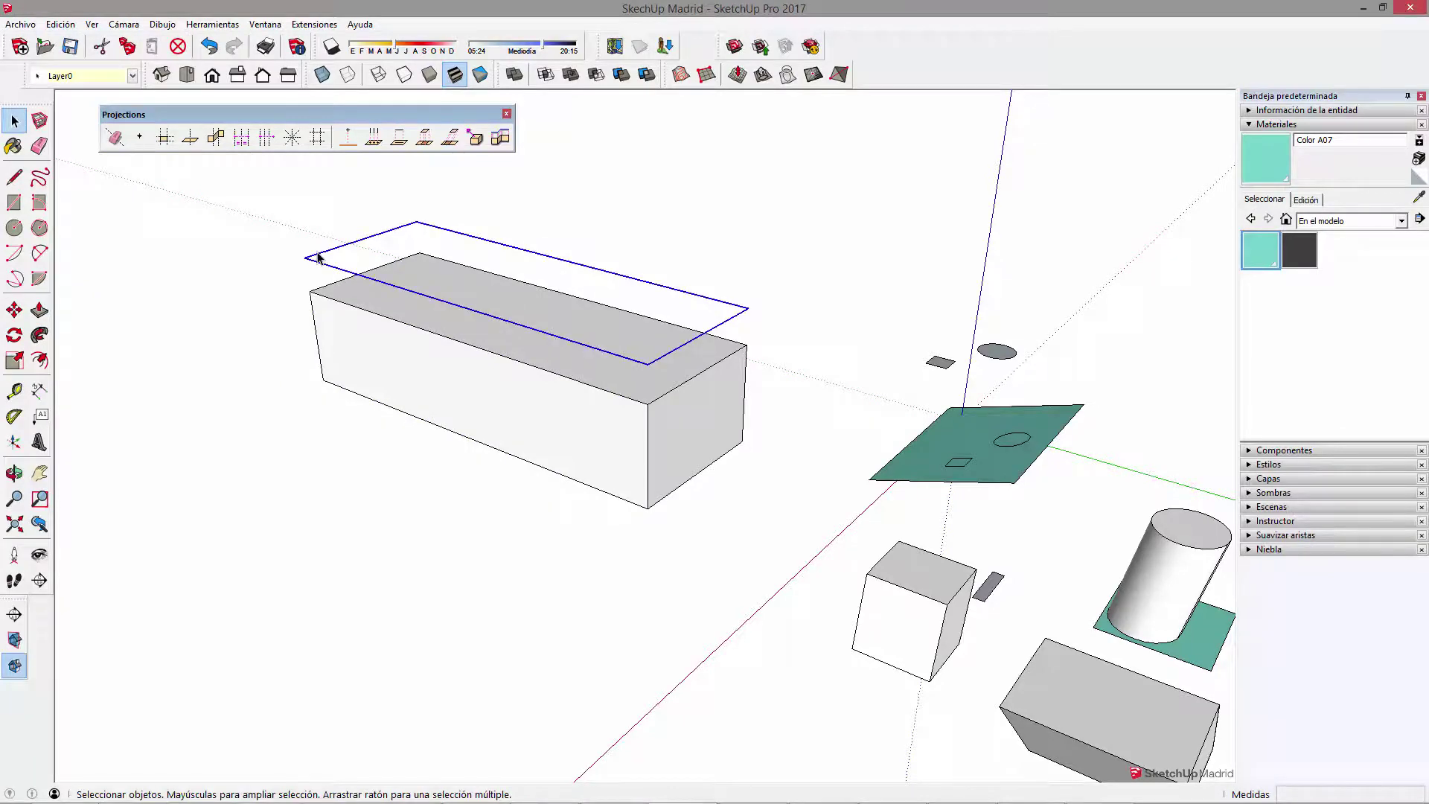
pyautogui.click(498, 140)
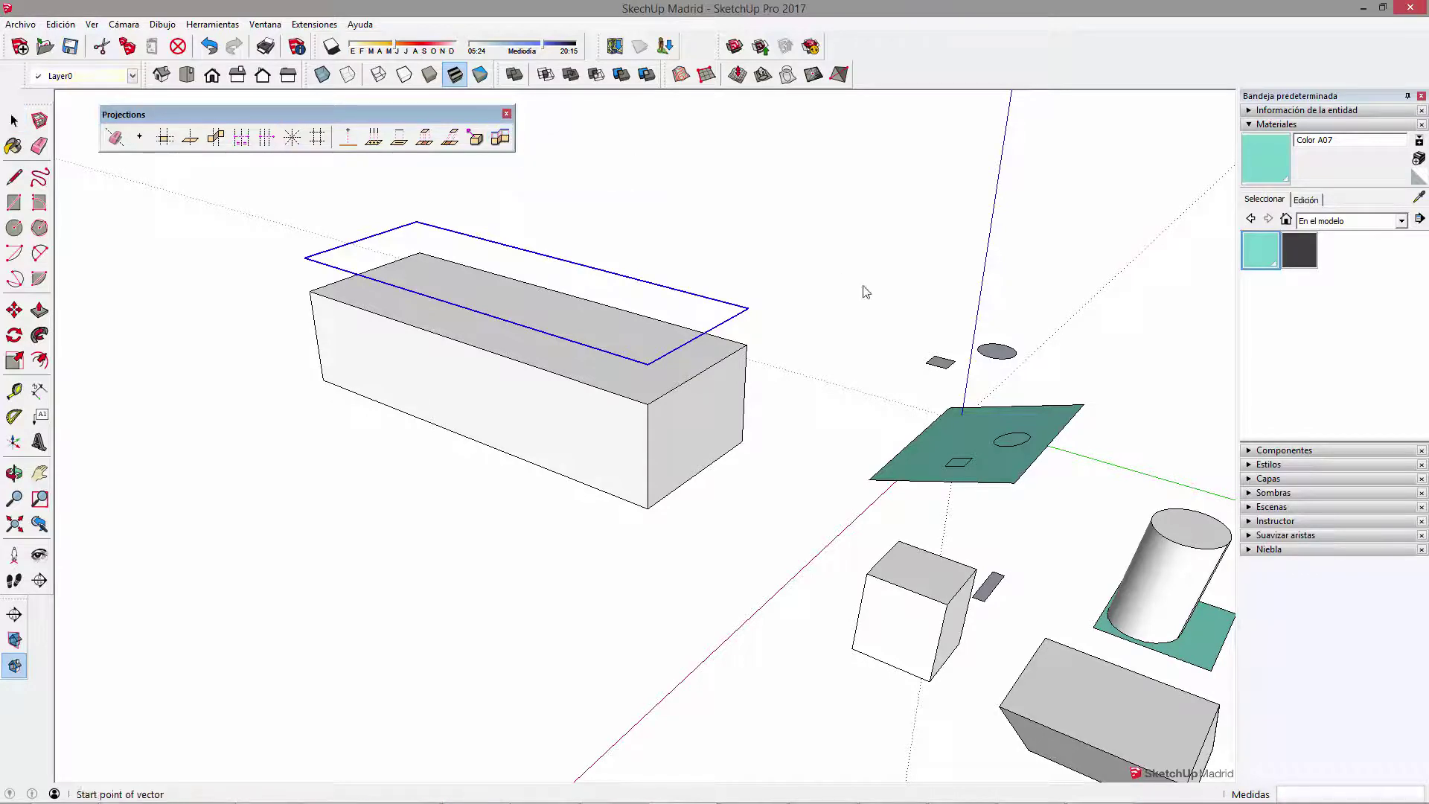
pyautogui.click(749, 308)
pyautogui.click(749, 277)
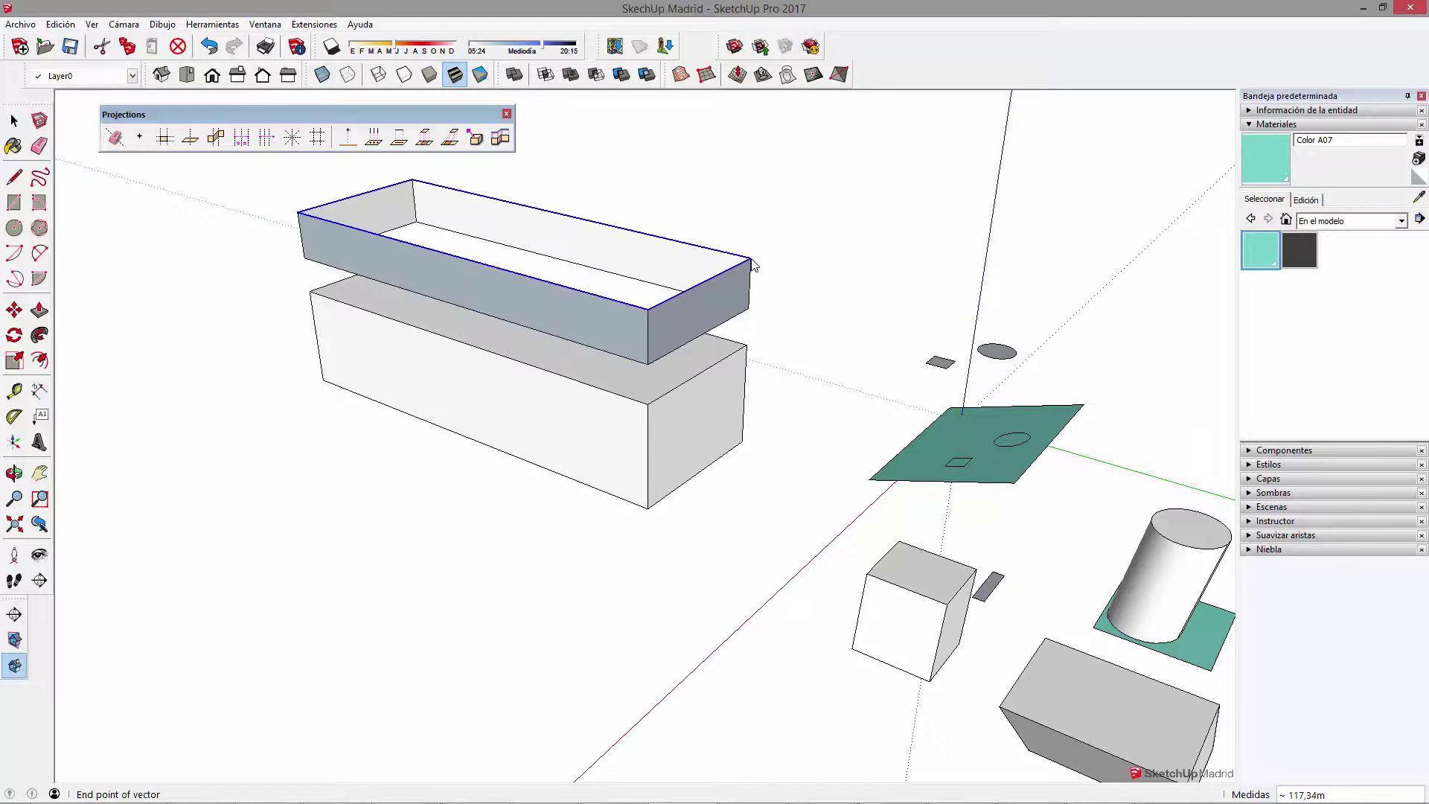
pyautogui.moveTo(782, 399)
pyautogui.mouseDown(button='middle')
pyautogui.moveTo(557, 301)
pyautogui.moveTo(540, 425)
pyautogui.moveTo(707, 396)
pyautogui.mouseUp(button='middle')
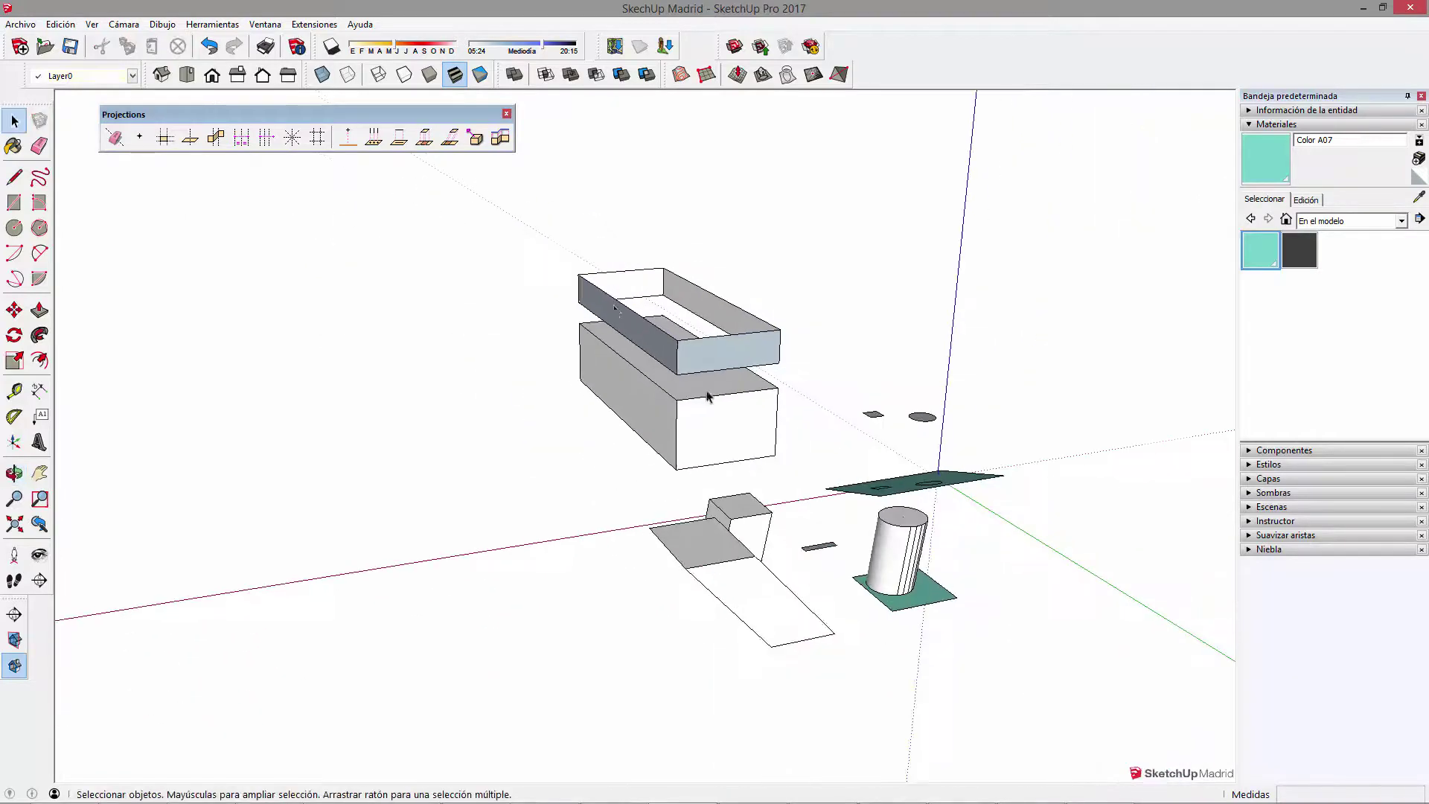
pyautogui.moveTo(728, 340)
pyautogui.mouseDown(button='middle')
pyautogui.moveTo(824, 399)
pyautogui.moveTo(677, 418)
pyautogui.moveTo(605, 470)
pyautogui.mouseUp(button='middle')
pyautogui.scroll(2, 605, 471)
# Step: Outline a zigzag notch on the long box's side face and push it into the box
pyautogui.press('l')
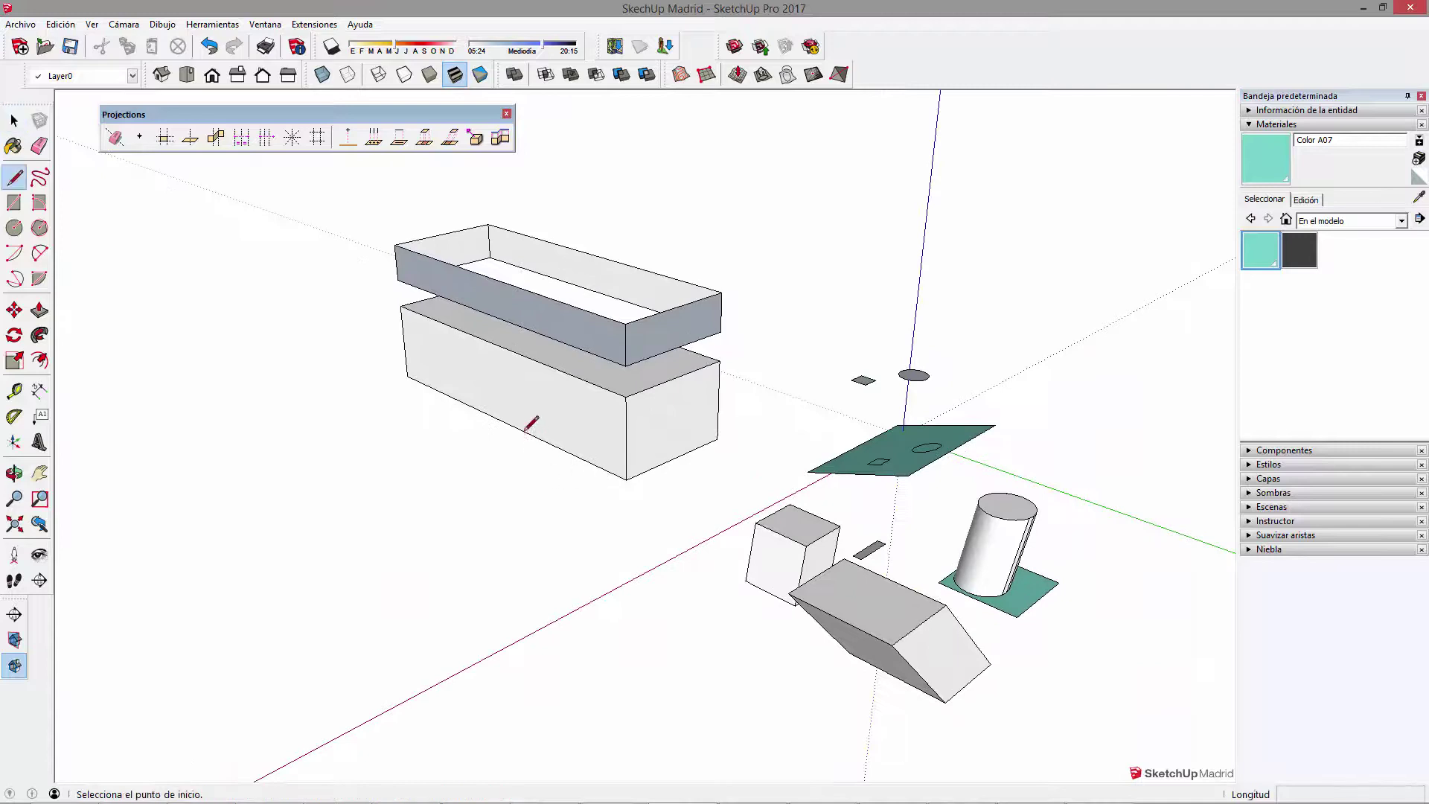
pyautogui.scroll(1, 488, 413)
pyautogui.click(410, 332)
pyautogui.scroll(2, 510, 360)
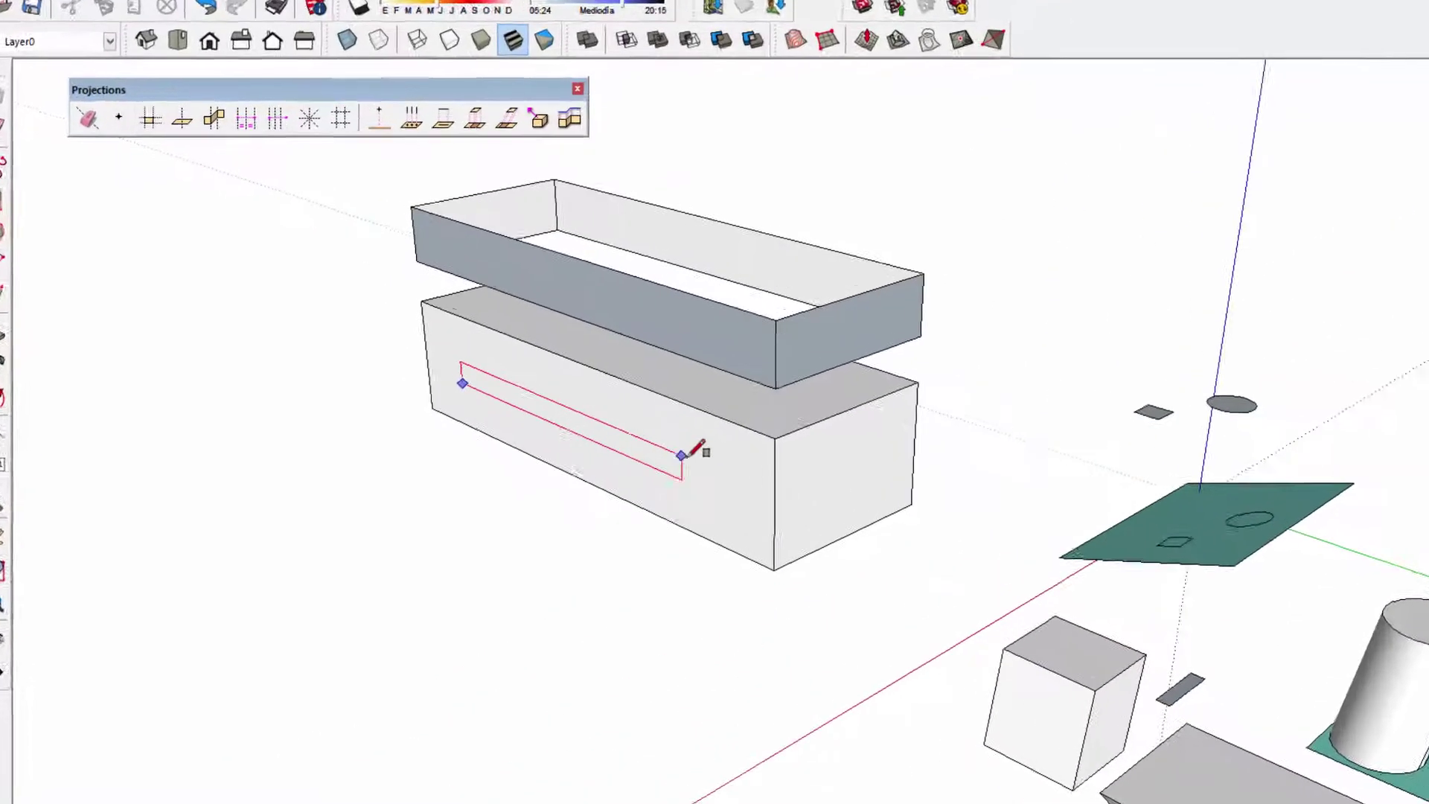
pyautogui.scroll(2, 702, 447)
pyautogui.click(562, 493)
pyautogui.click(670, 477)
pyautogui.click(822, 544)
pyautogui.click(920, 497)
pyautogui.press('p')
pyautogui.moveTo(868, 596); pyautogui.dragTo(766, 638)
# Step: Select the three recess edges and extrude them along a vector into a bent wall strip
pyautogui.press('space')
pyautogui.click(703, 576)
pyautogui.keyDown('shift'); pyautogui.click(672, 554); pyautogui.keyUp('shift')
pyautogui.keyDown('shift'); pyautogui.click(521, 522); pyautogui.keyUp('shift')
pyautogui.moveTo(566, 536)
pyautogui.mouseDown(button='middle')
pyautogui.moveTo(510, 547)
pyautogui.moveTo(521, 530)
pyautogui.mouseUp(button='middle')
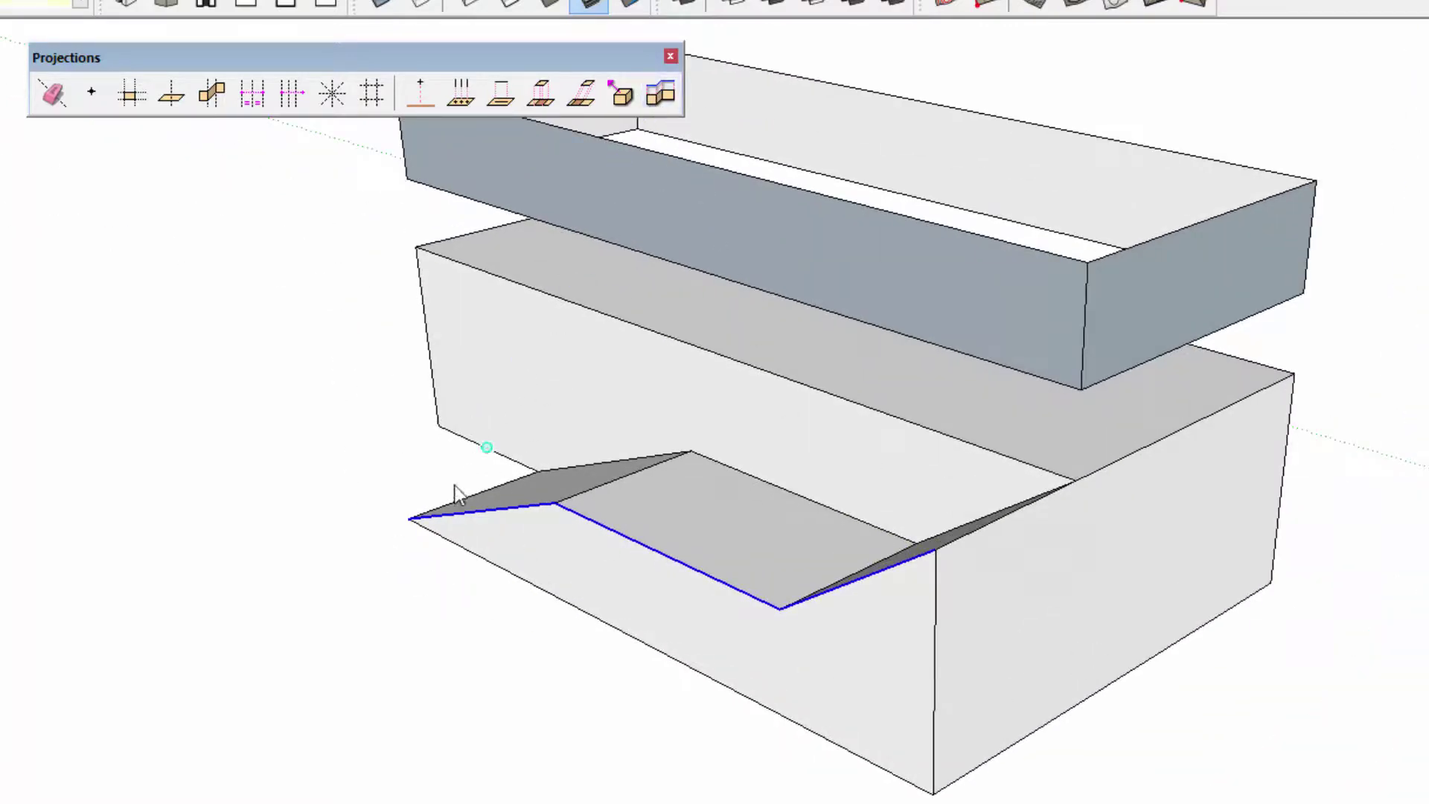
pyautogui.click(405, 459)
pyautogui.moveTo(891, 647)
pyautogui.mouseDown(button='middle')
pyautogui.moveTo(488, 600)
pyautogui.moveTo(767, 621)
pyautogui.moveTo(465, 650)
pyautogui.moveTo(1207, 603)
pyautogui.mouseUp(button='middle')
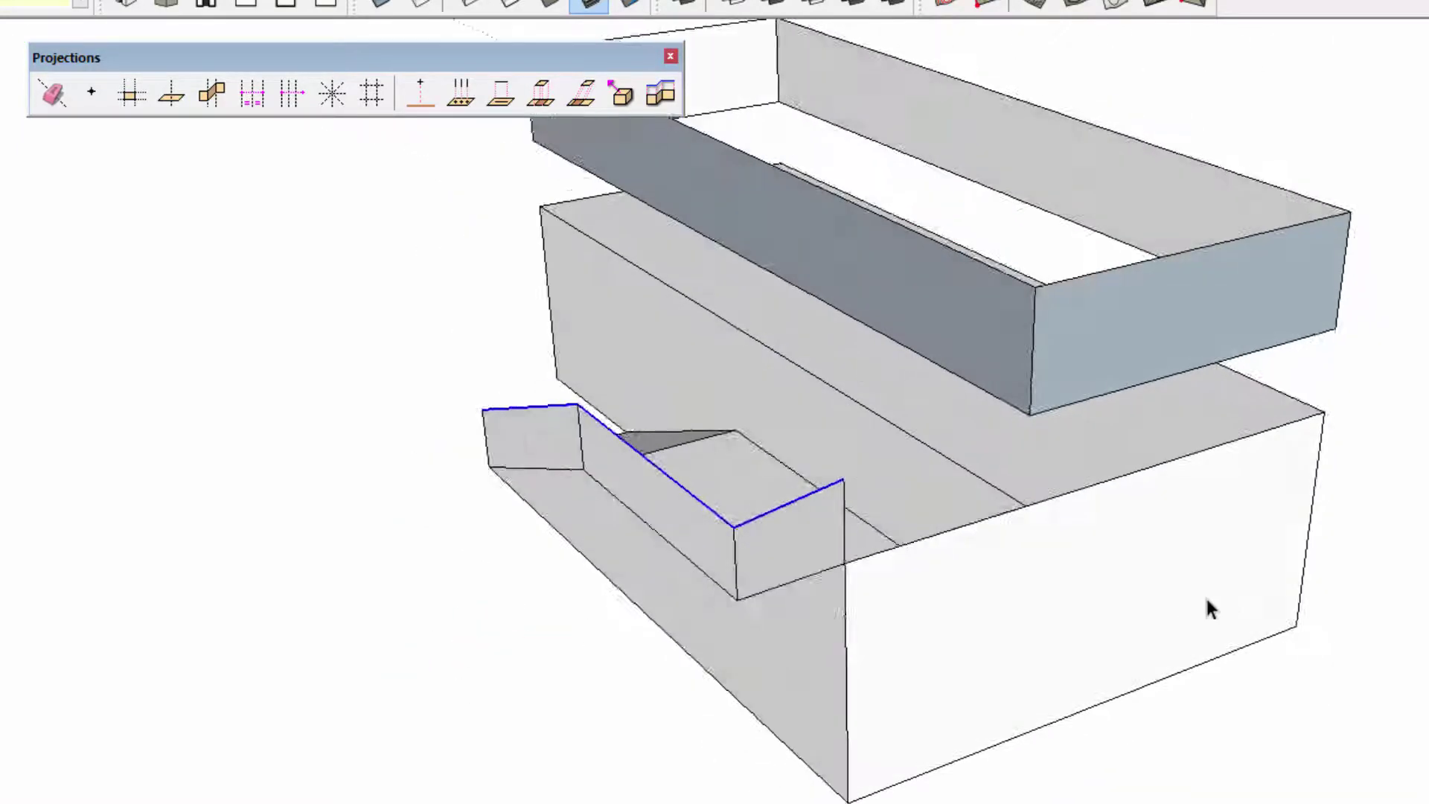
pyautogui.scroll(-5, 1221, 609)
pyautogui.scroll(-2, 1235, 616)
pyautogui.click(748, 577)
# Step: Finish the new rectangle left of the model and pull it up into a cube
pyautogui.click(947, 582)
pyautogui.moveTo(947, 582)
pyautogui.mouseDown(button='middle')
pyautogui.moveTo(909, 650)
pyautogui.moveTo(914, 726)
pyautogui.mouseUp(button='middle')
pyautogui.scroll(2, 871, 583)
pyautogui.press('p')
pyautogui.click(871, 583)
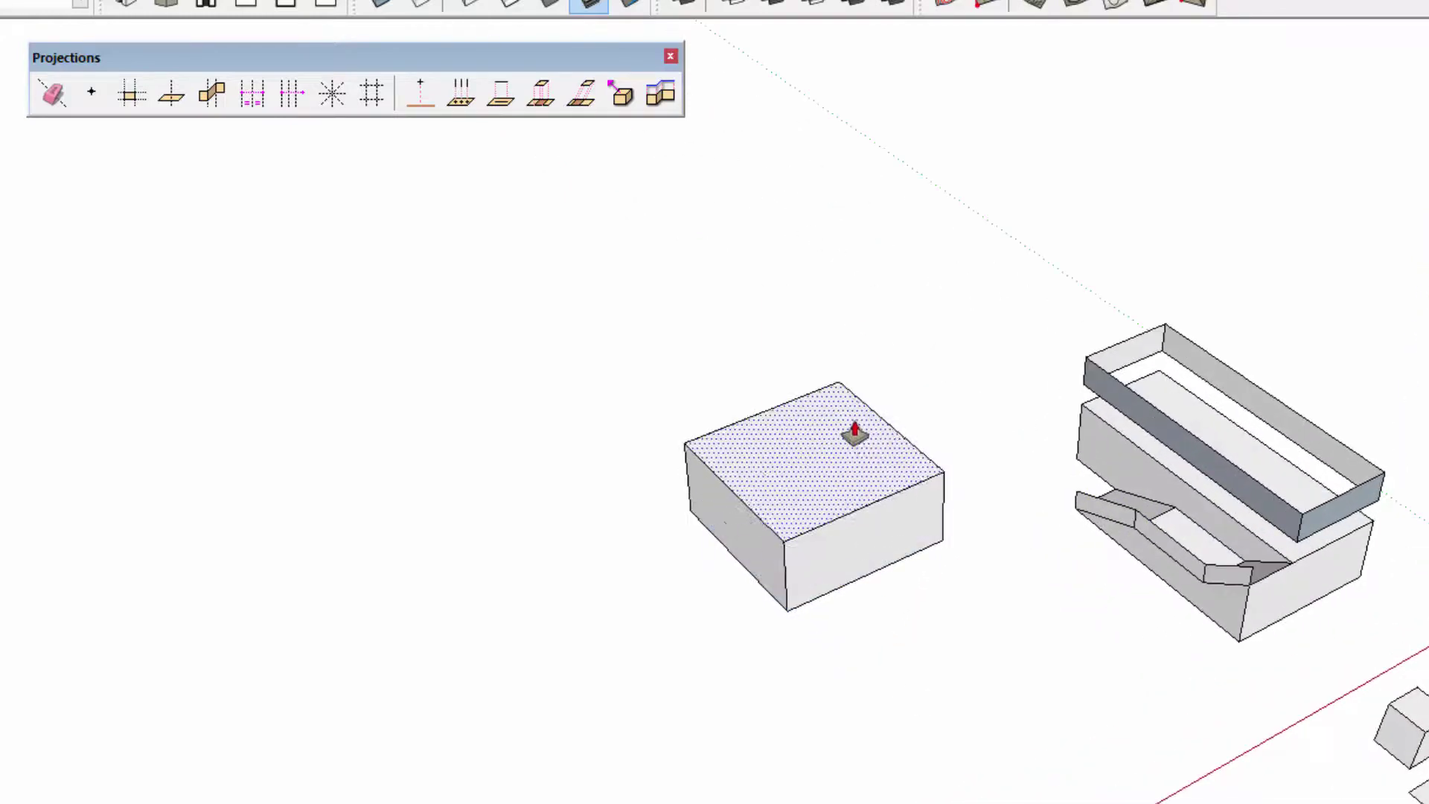
pyautogui.click(851, 359)
# Step: Rotate the cube's top face about 45° to twist it, then select the whole cube
pyautogui.press('q')
pyautogui.click(800, 350)
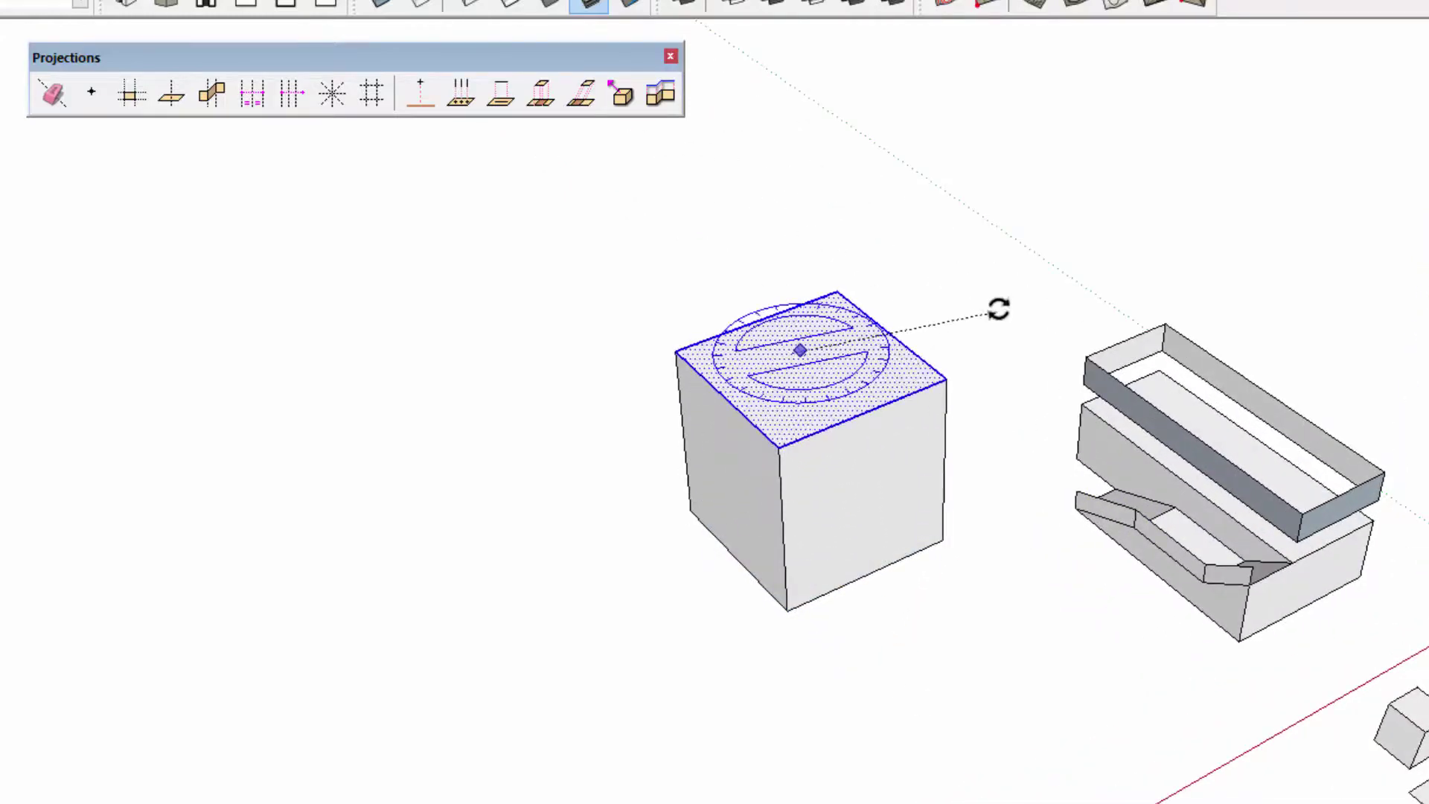
pyautogui.press('Escape')
pyautogui.click(816, 376)
pyautogui.click(1057, 240)
pyautogui.click(968, 484)
pyautogui.moveTo(865, 684); pyautogui.dragTo(1198, 513, button='middle')
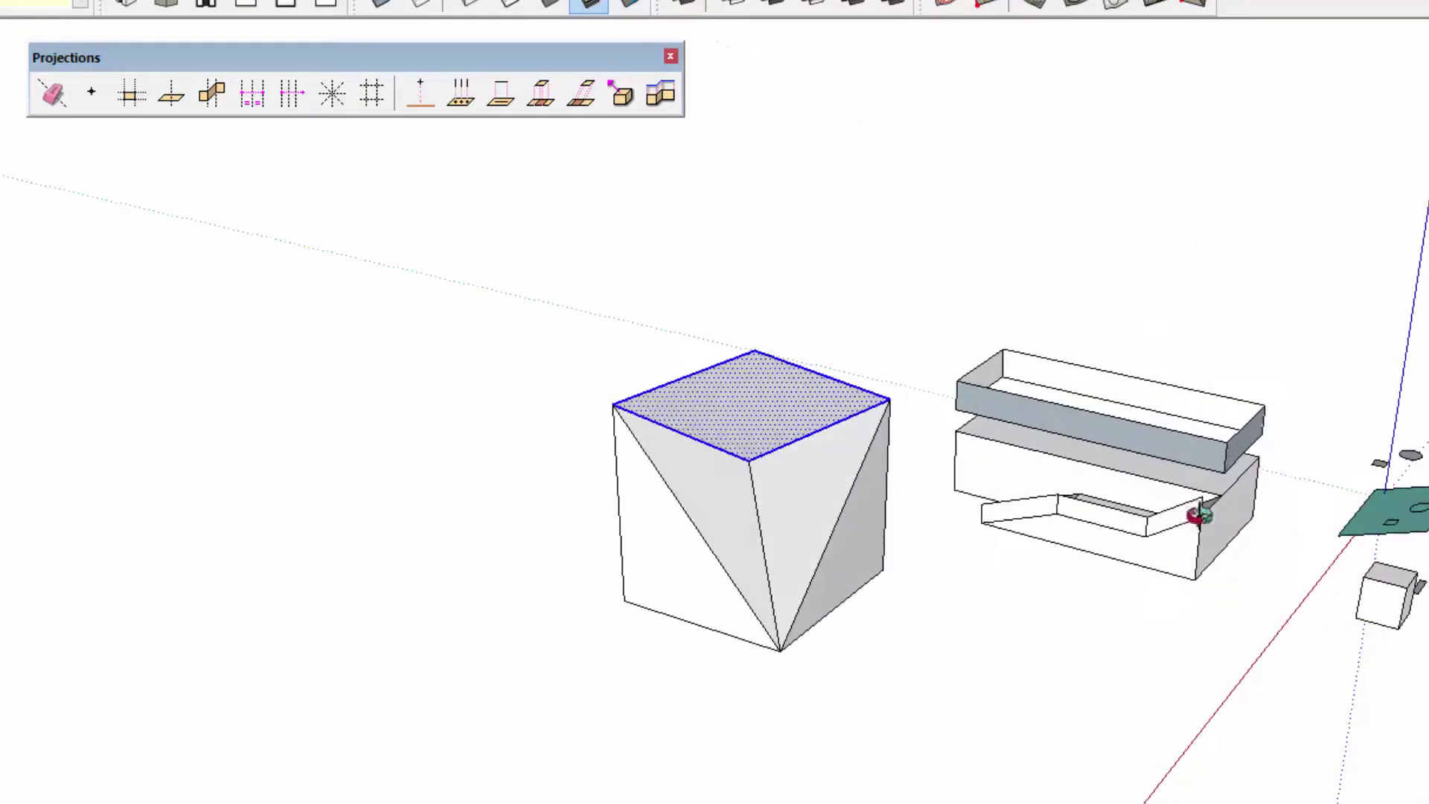
pyautogui.click(815, 476)
pyautogui.moveTo(813, 473); pyautogui.dragTo(761, 530, button='middle')
pyautogui.tripleClick(761, 529)
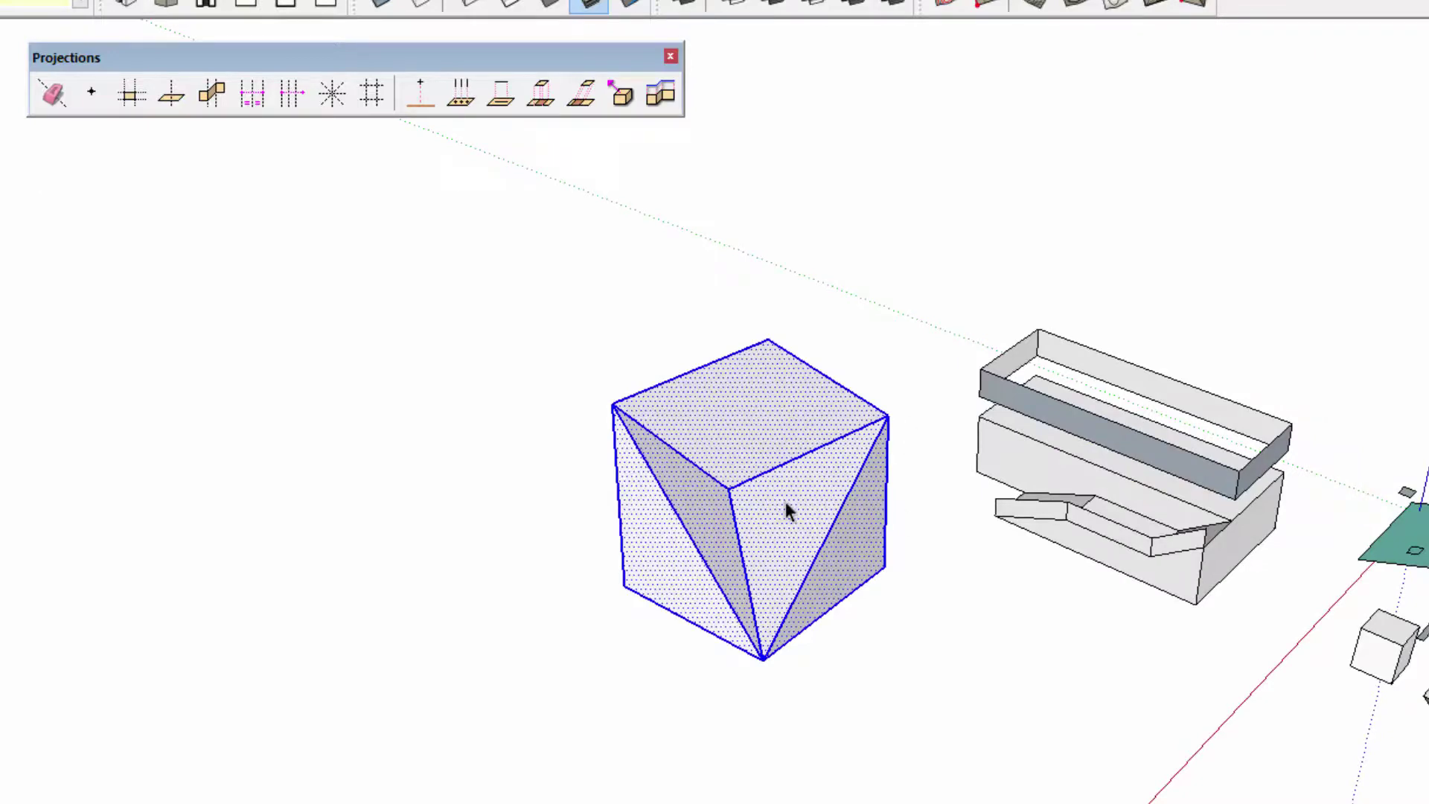
# Step: Keep only the twisted cube's edges selected and copy them to the cube's left
pyautogui.rightClick(785, 501)
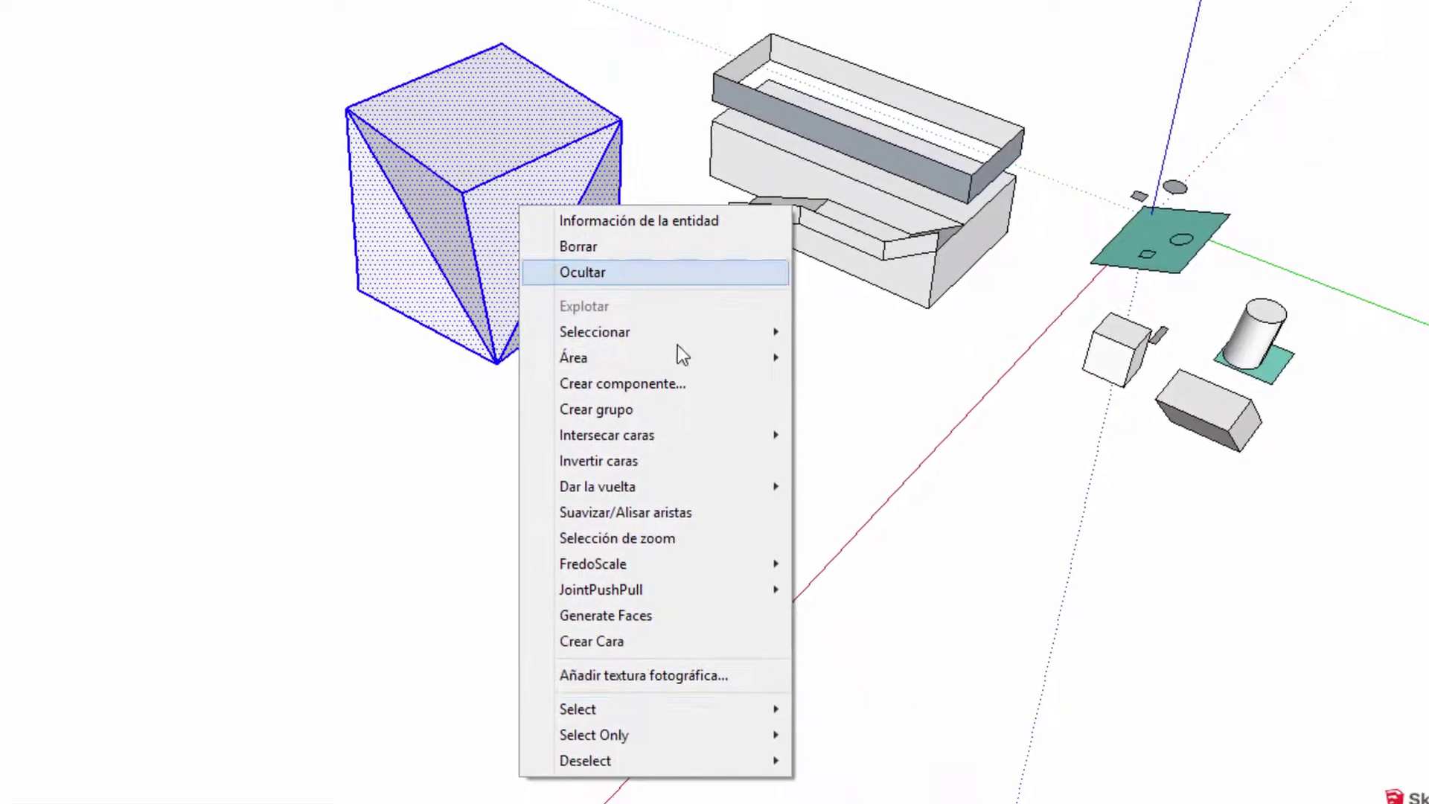
pyautogui.moveTo(585, 725)
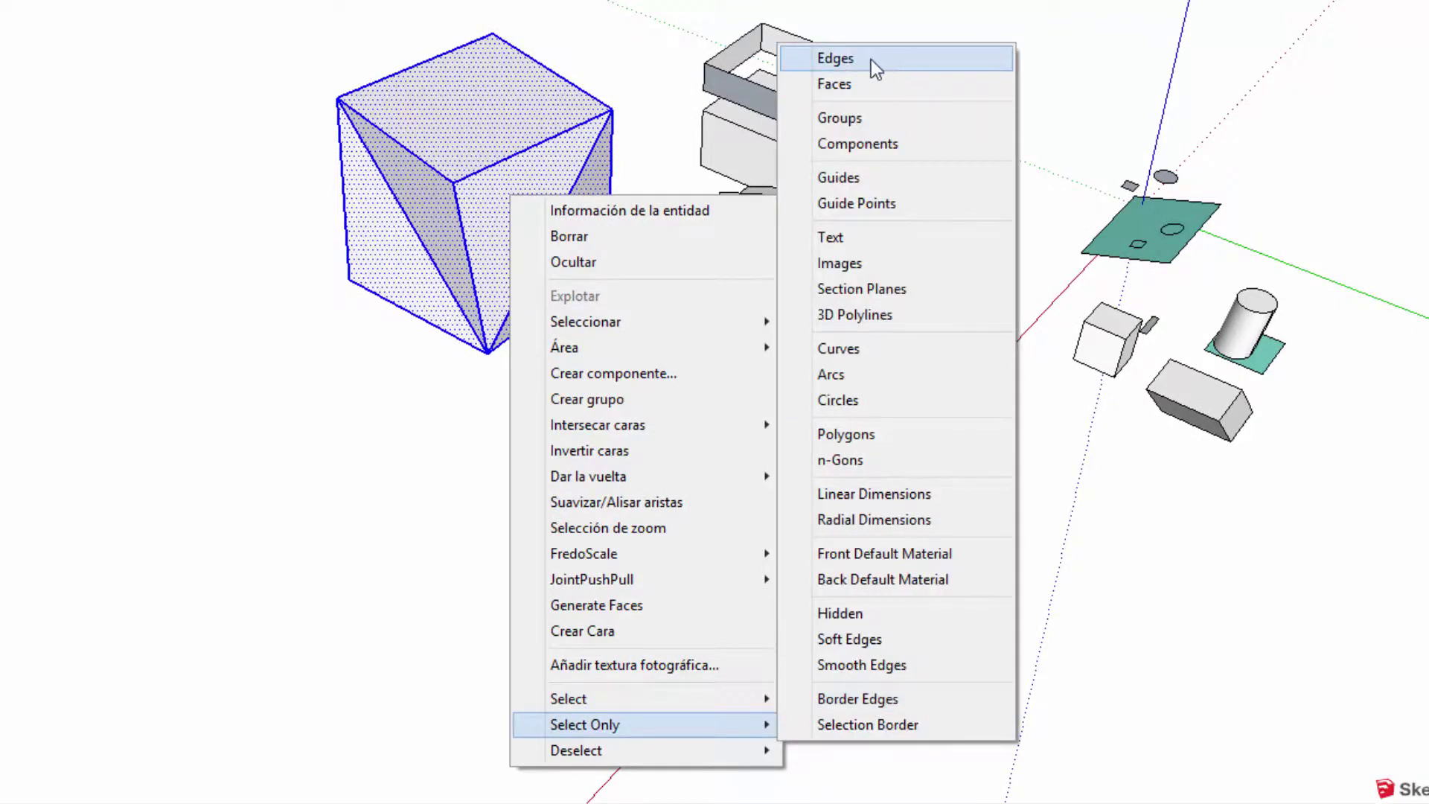
pyautogui.click(850, 61)
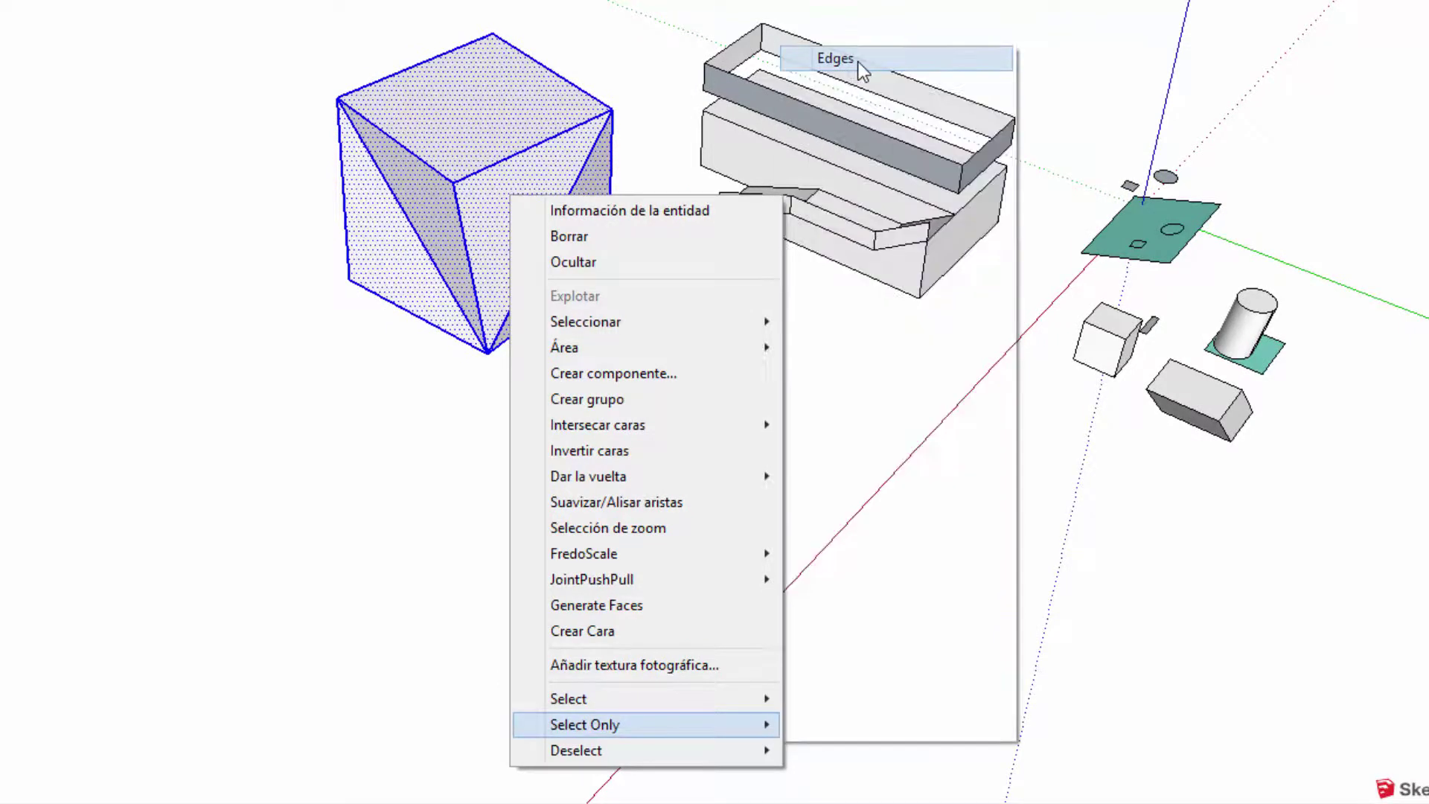
pyautogui.scroll(-2, 648, 348)
pyautogui.press('m')
pyautogui.click(638, 377)
pyautogui.press('ctrl')
pyautogui.click(411, 481)
pyautogui.press('space')
pyautogui.moveTo(416, 484)
pyautogui.mouseDown(button='middle')
pyautogui.moveTo(628, 367)
pyautogui.moveTo(492, 310)
pyautogui.moveTo(694, 326)
pyautogui.mouseUp(button='middle')
pyautogui.moveTo(728, 130)
pyautogui.mouseDown(button='middle')
pyautogui.moveTo(583, 332)
pyautogui.moveTo(862, 256)
pyautogui.moveTo(839, 590)
pyautogui.mouseUp(button='middle')
pyautogui.scroll(2, 839, 590)
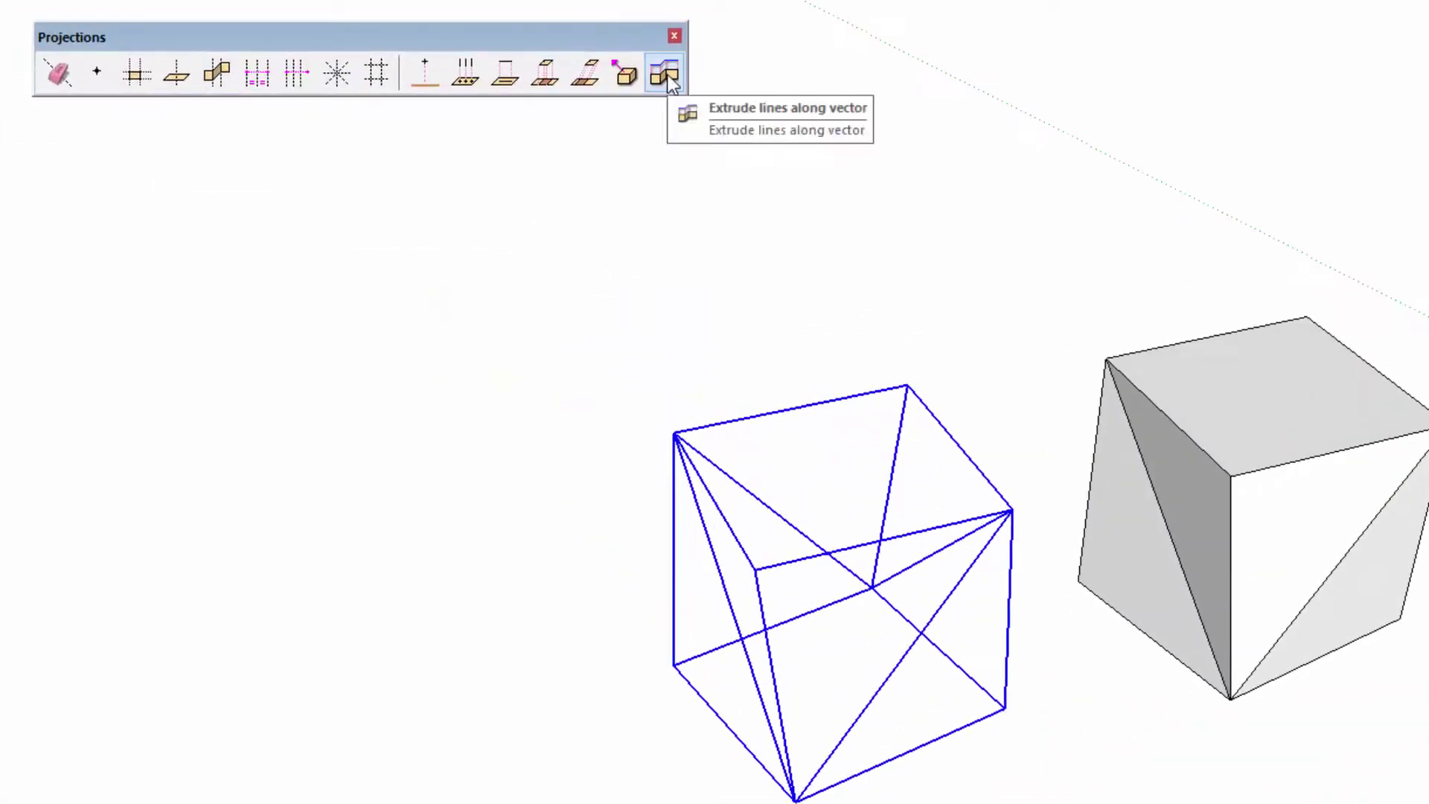
# Step: Extrude the copied edges along a vector to thicken them into a frame of beams
pyautogui.click(907, 383)
pyautogui.moveTo(920, 399)
pyautogui.mouseDown(button='middle')
pyautogui.moveTo(932, 556)
pyautogui.moveTo(1130, 378)
pyautogui.moveTo(884, 501)
pyautogui.mouseUp(button='middle')
pyautogui.moveTo(1111, 559); pyautogui.dragTo(707, 451, button='middle')
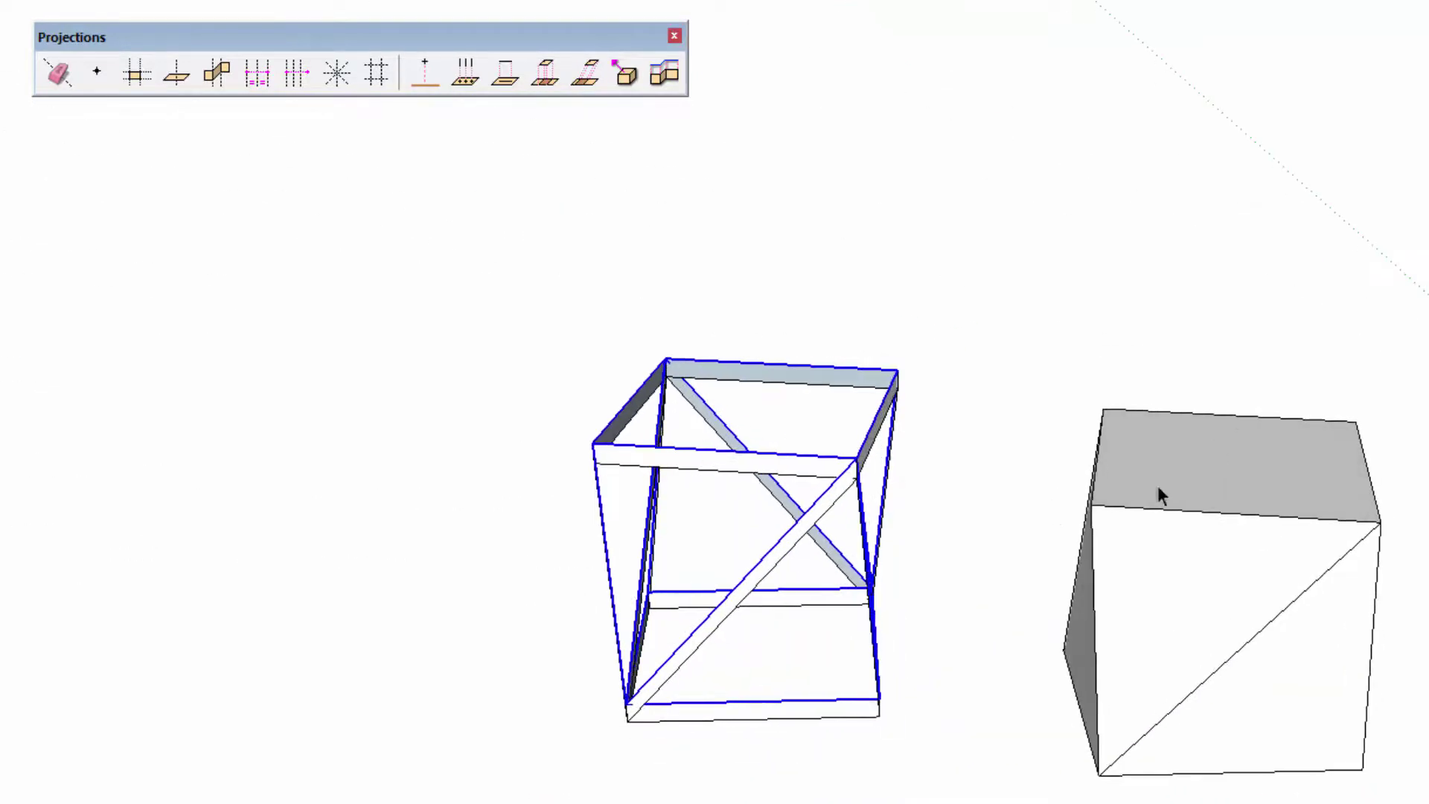
pyautogui.moveTo(1162, 497); pyautogui.dragTo(939, 607, button='middle')
pyautogui.scroll(-2, 1232, 330)
pyautogui.scroll(-3, 1232, 330)
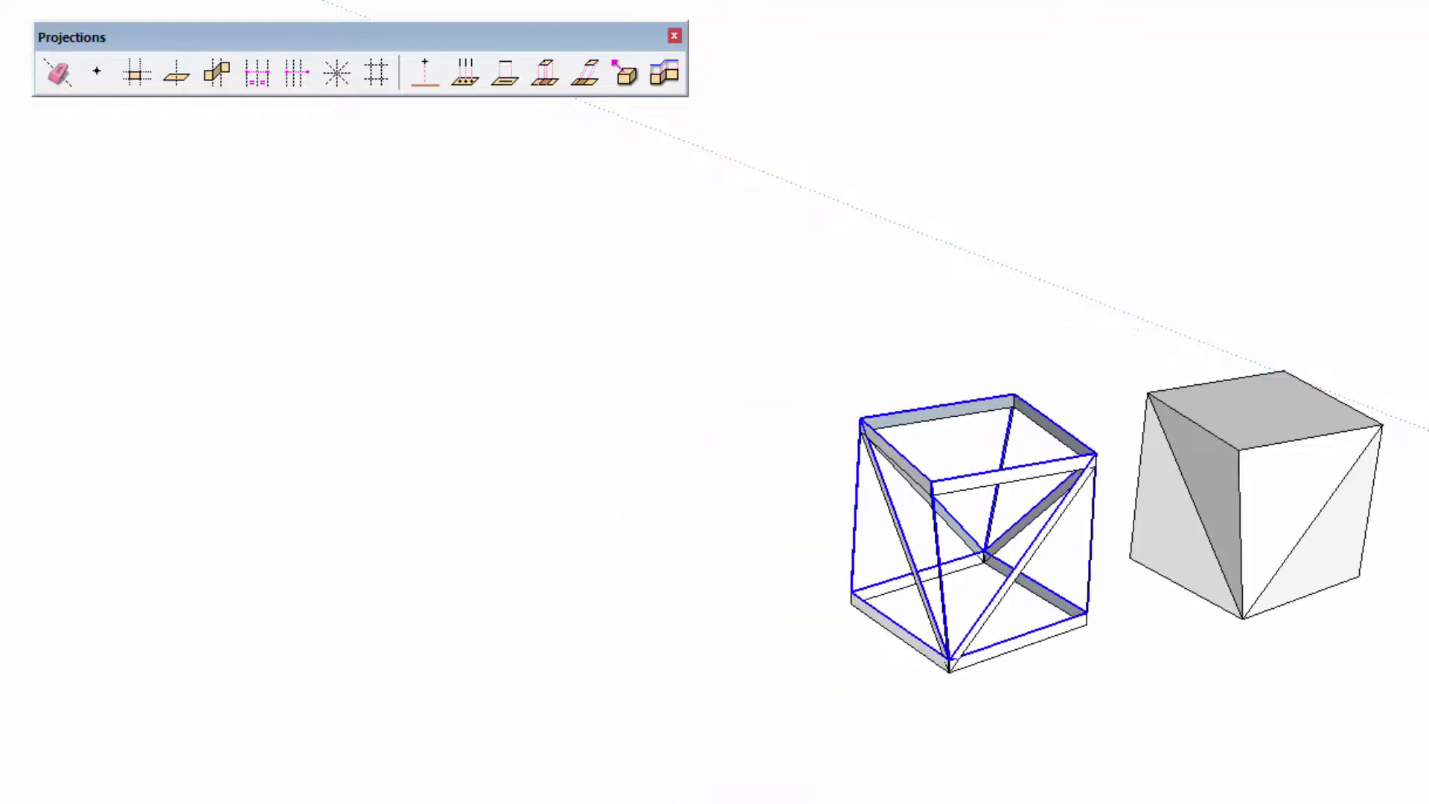
pyautogui.moveTo(360, 110); pyautogui.dragTo(695, 175)
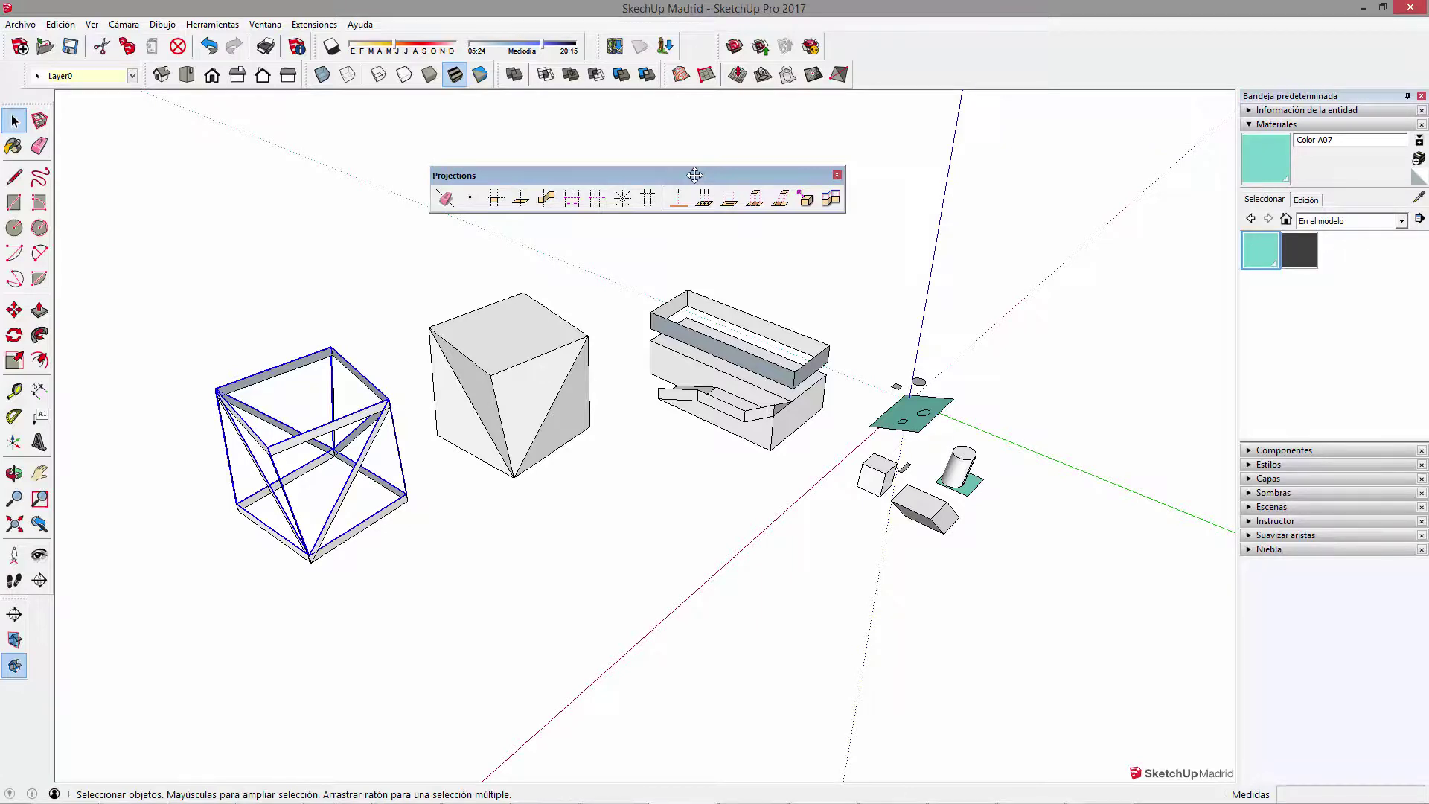
# Step: Nudge the Projections toolbar up, deselect everything, and choose the Guides by division button
pyautogui.moveTo(694, 175); pyautogui.dragTo(687, 142)
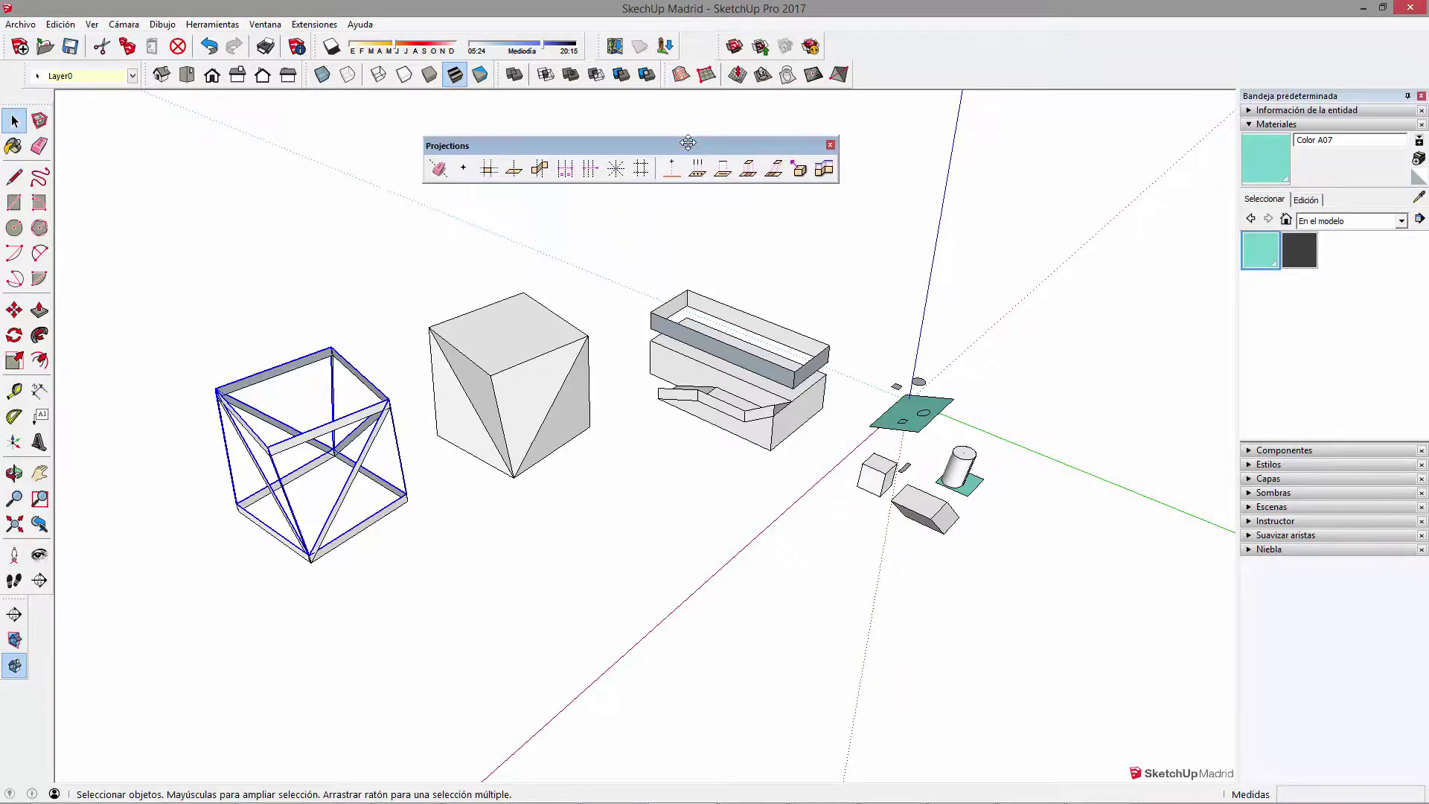
pyautogui.click(749, 208)
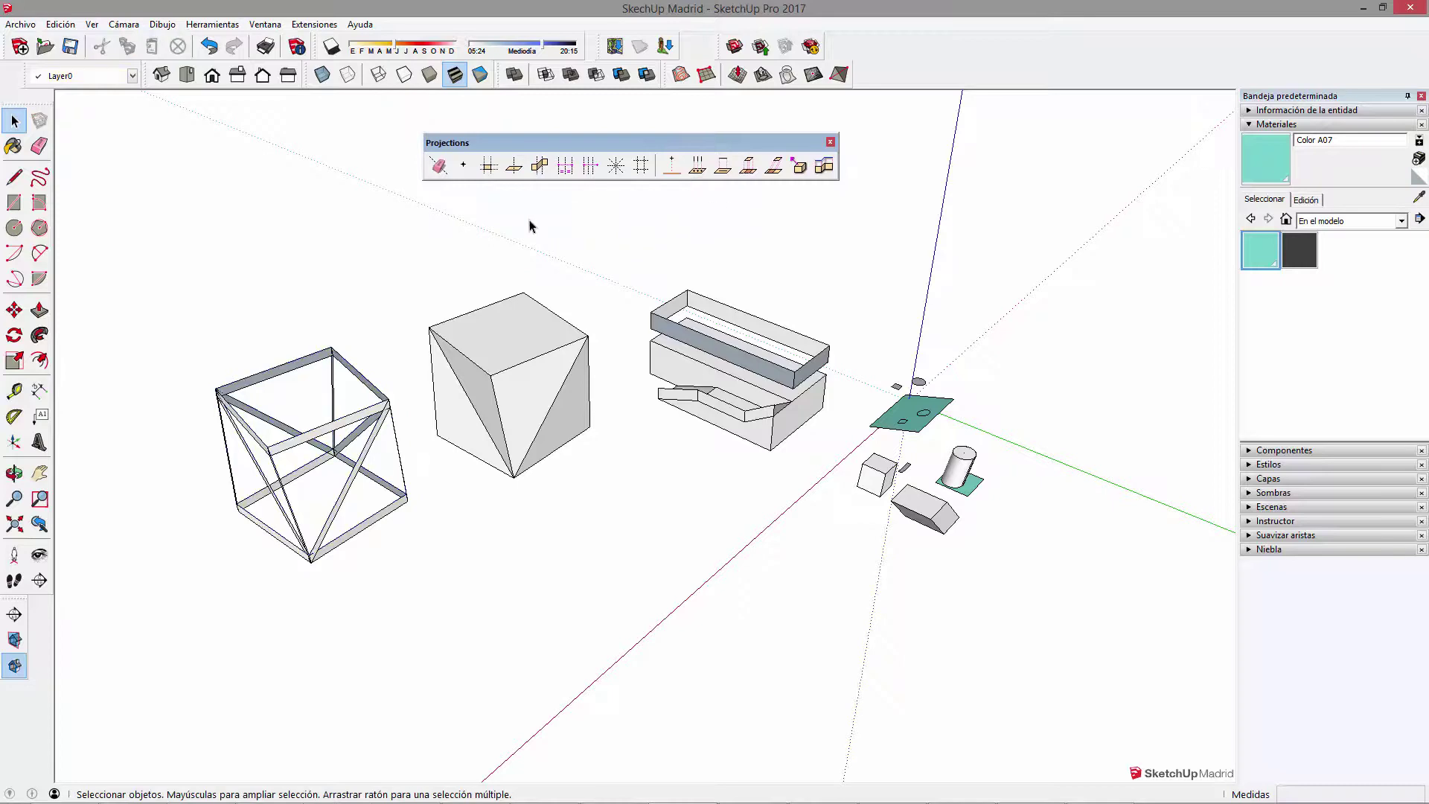
pyautogui.moveTo(639, 149); pyautogui.dragTo(613, 139)
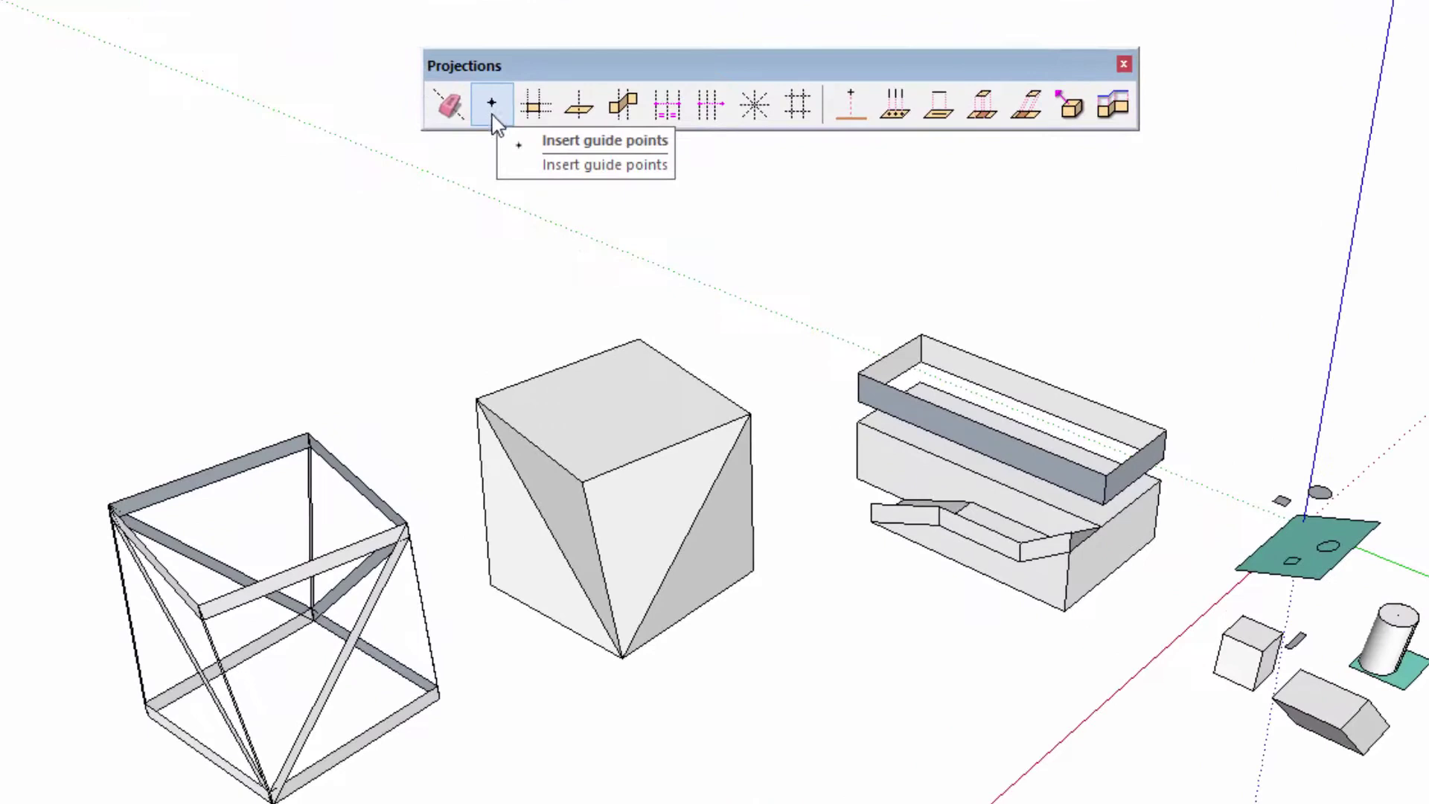
pyautogui.click(489, 108)
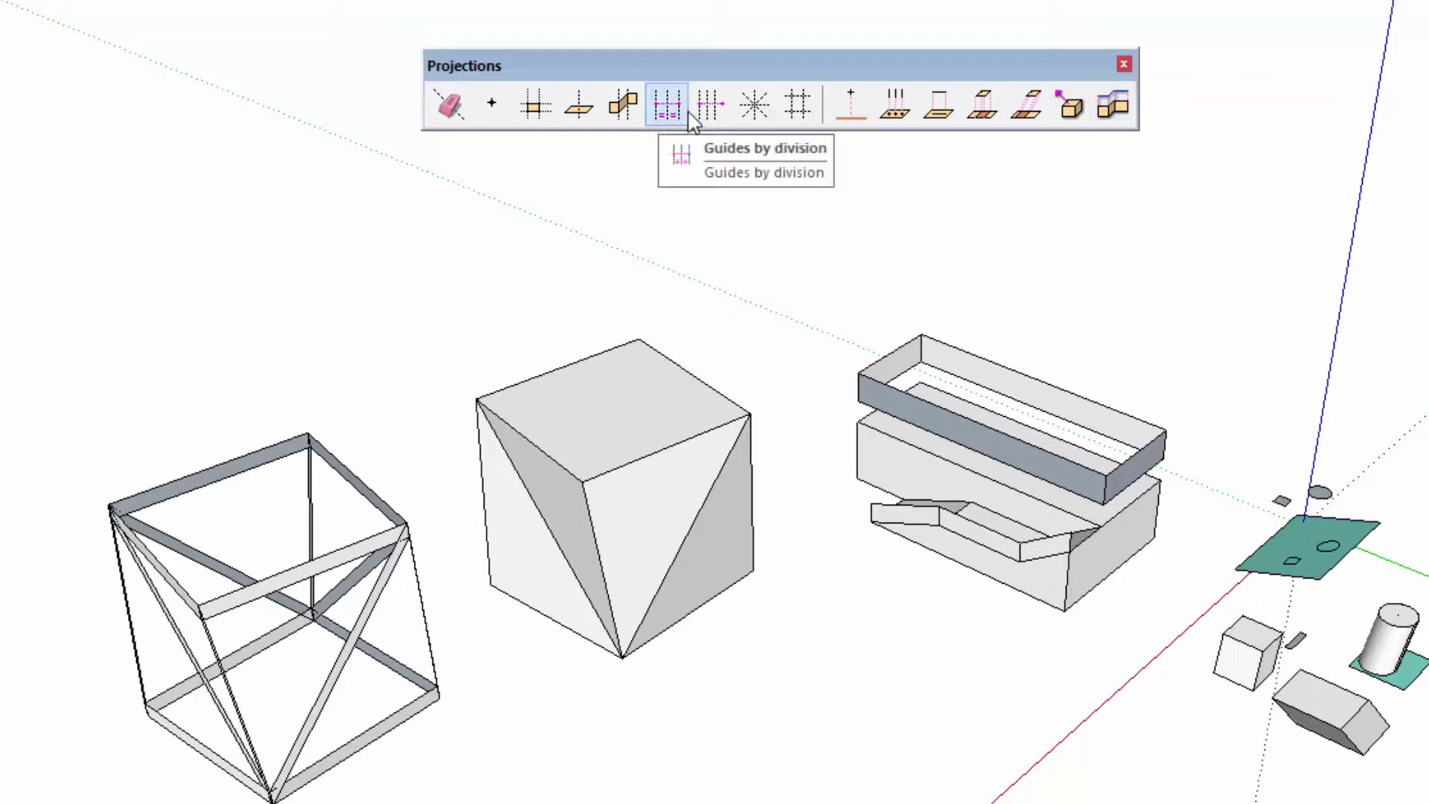
# Step: Place evenly spaced division guides between two points on the twisted cube's top edge
pyautogui.click(658, 119)
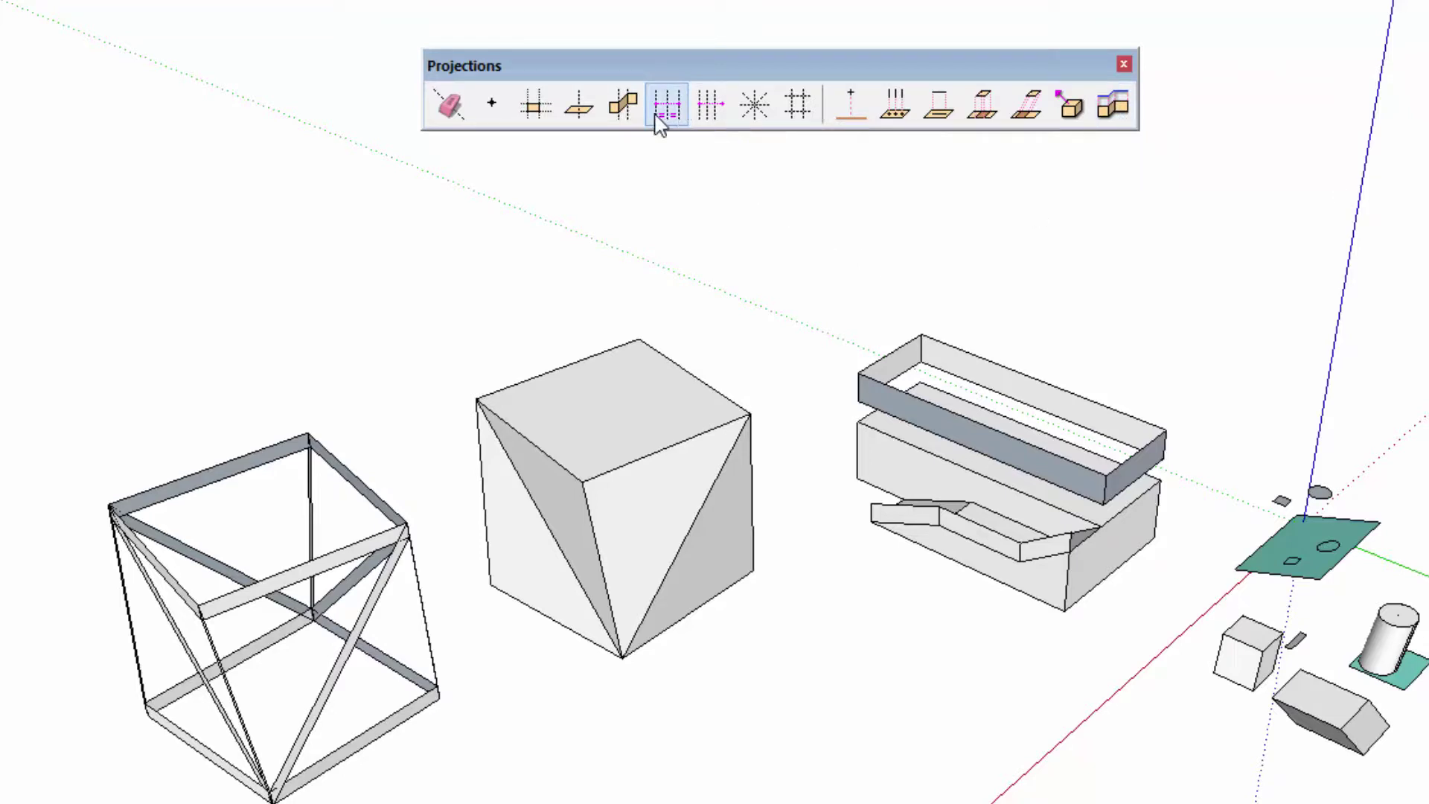
pyautogui.click(668, 119)
pyautogui.click(586, 363)
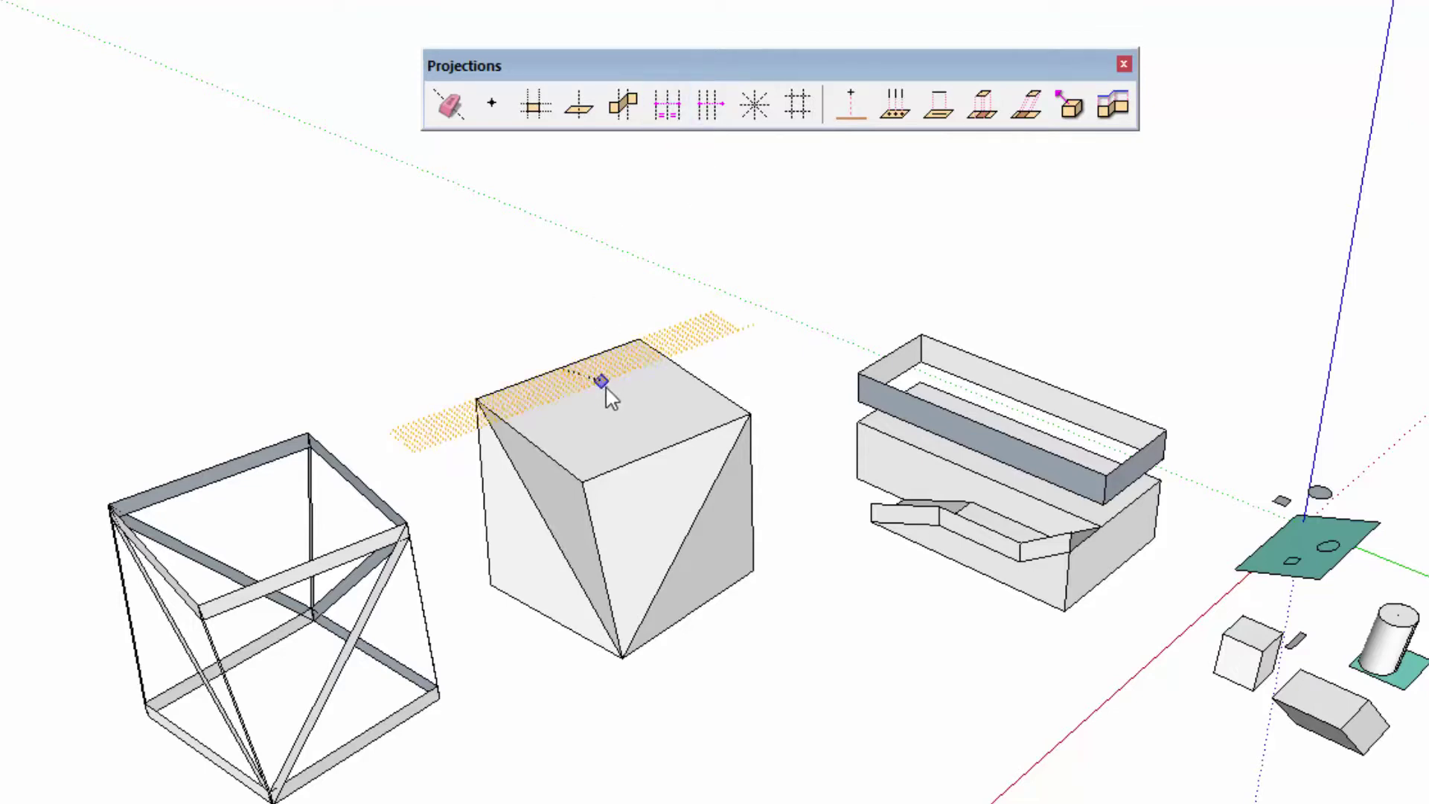
pyautogui.click(667, 446)
pyautogui.moveTo(668, 447)
pyautogui.mouseDown(button='middle')
pyautogui.moveTo(616, 309)
pyautogui.moveTo(702, 280)
pyautogui.moveTo(583, 706)
pyautogui.moveTo(536, 462)
pyautogui.mouseUp(button='middle')
# Step: Draw a line along the first guide to split a narrow strip off the cube's top
pyautogui.click(320, 462)
pyautogui.click(784, 294)
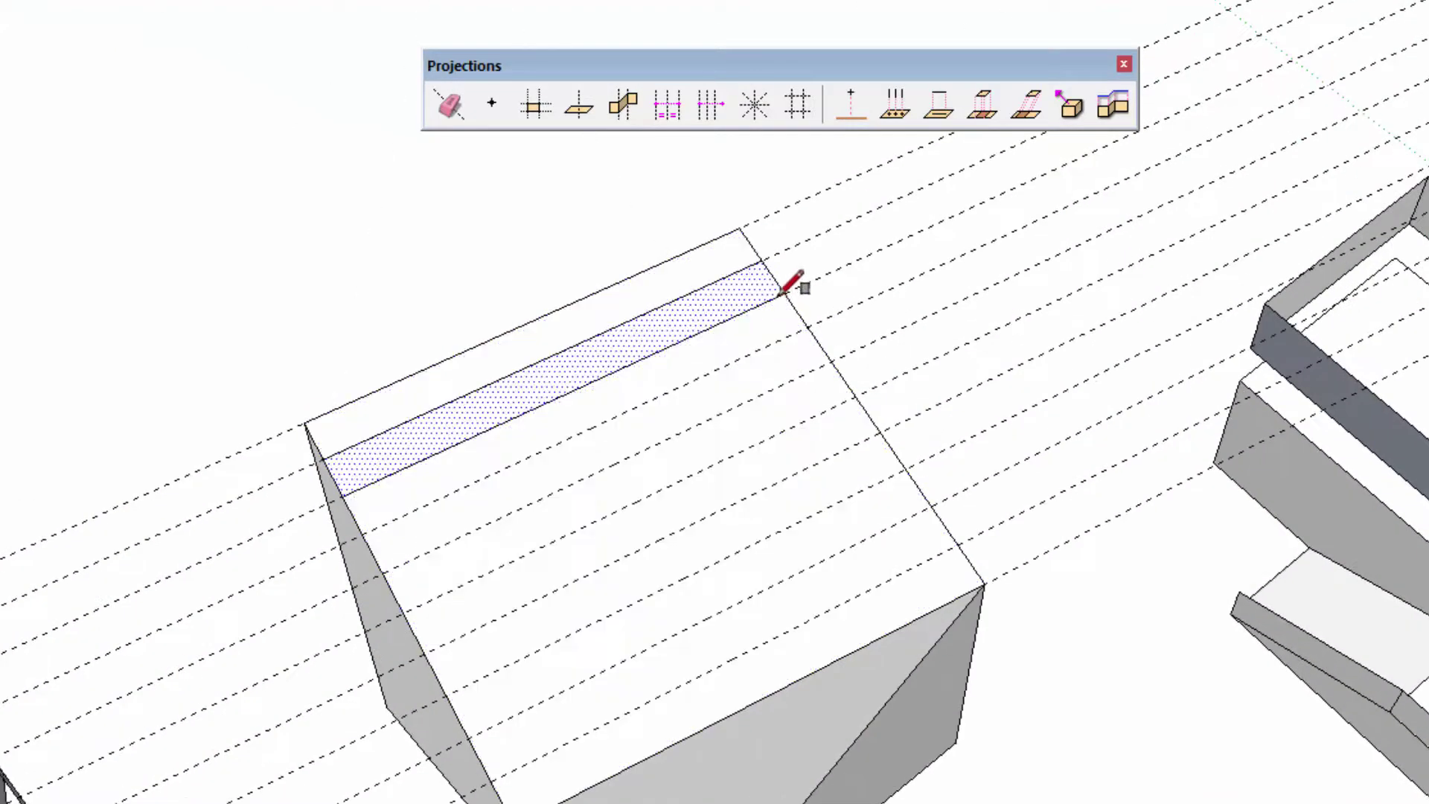
pyautogui.scroll(-5, 704, 341)
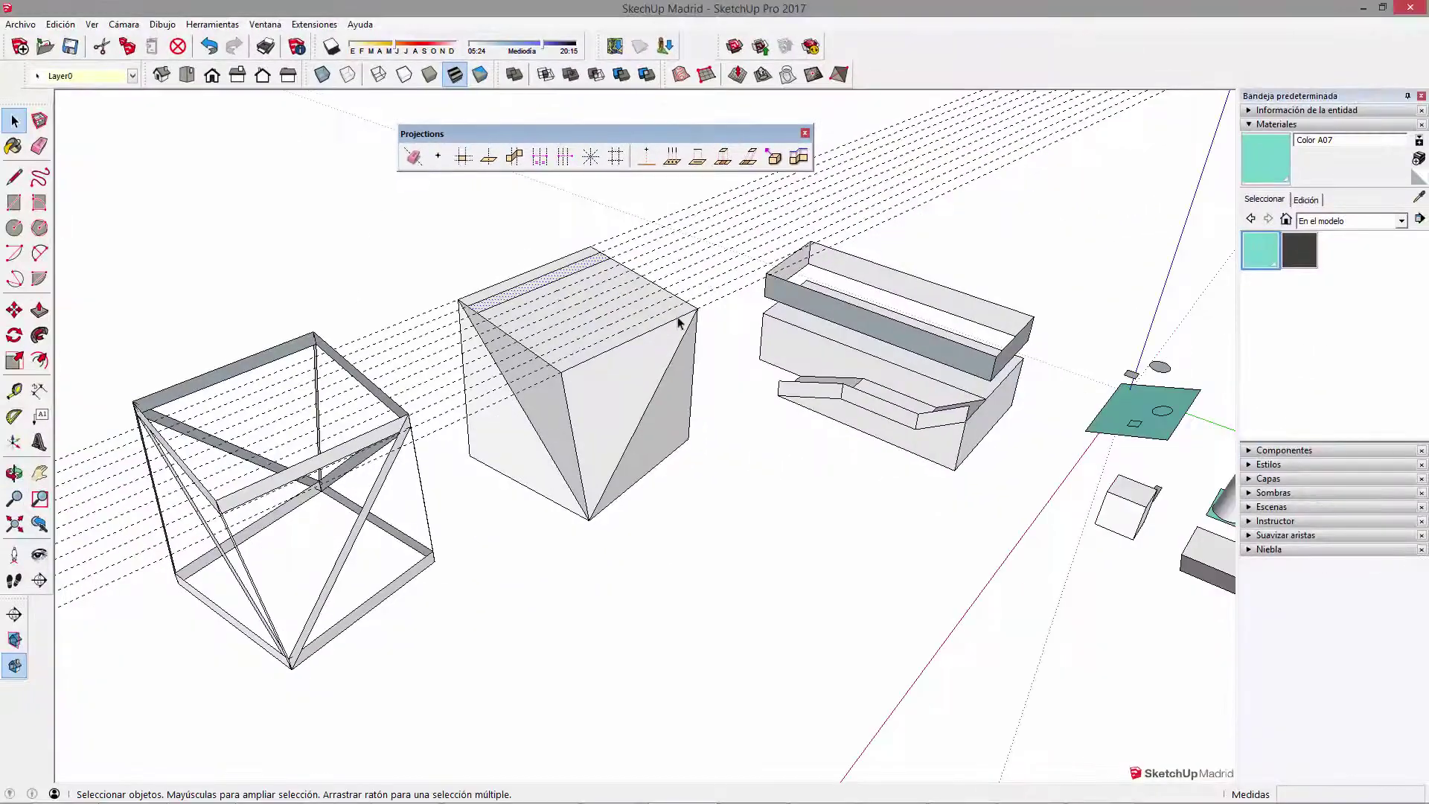
pyautogui.scroll(-2, 685, 320)
pyautogui.moveTo(901, 259)
pyautogui.keyDown('shift'); pyautogui.mouseDown(button='middle')
pyautogui.moveTo(843, 323)
pyautogui.moveTo(824, 290)
pyautogui.mouseUp(button='middle'); pyautogui.keyUp('shift')
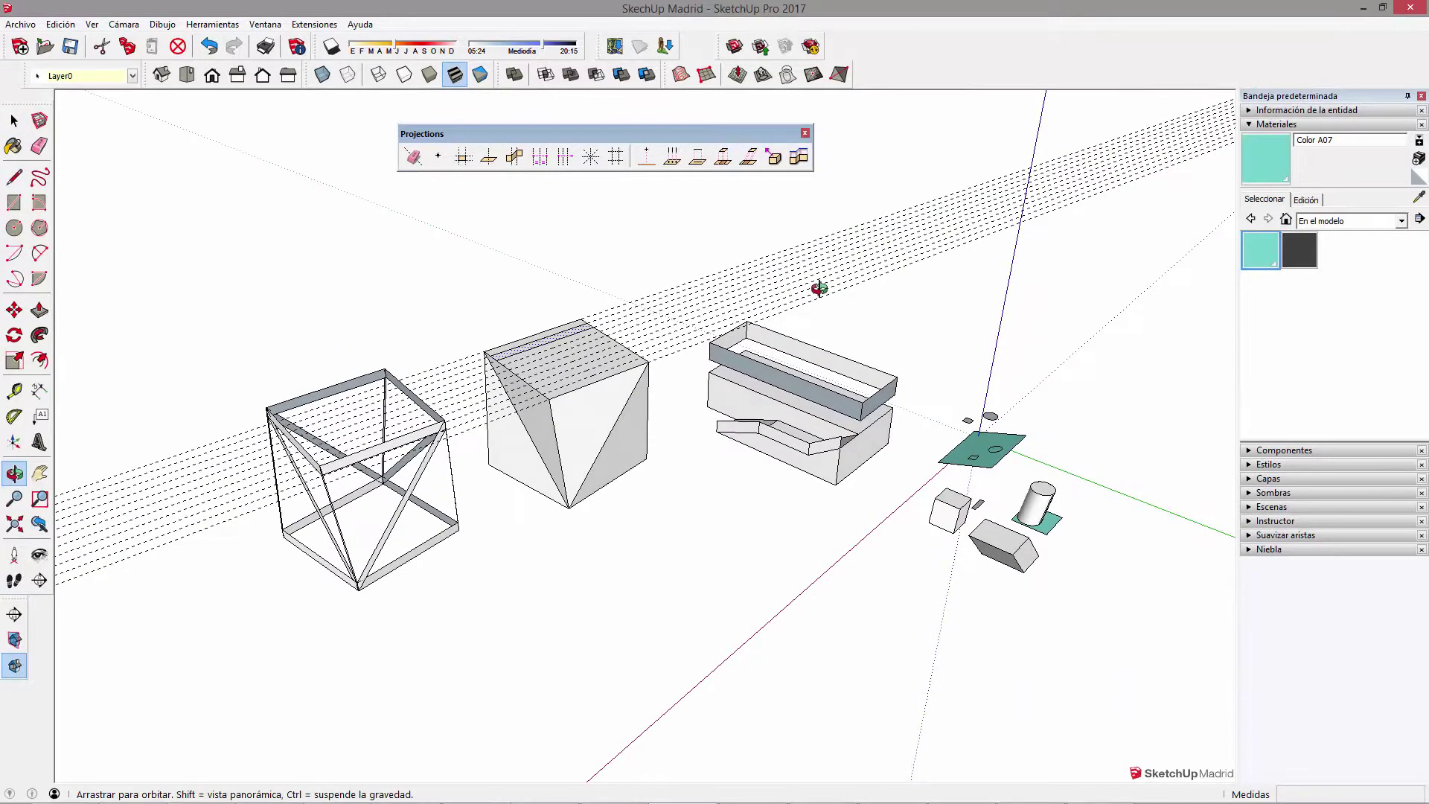